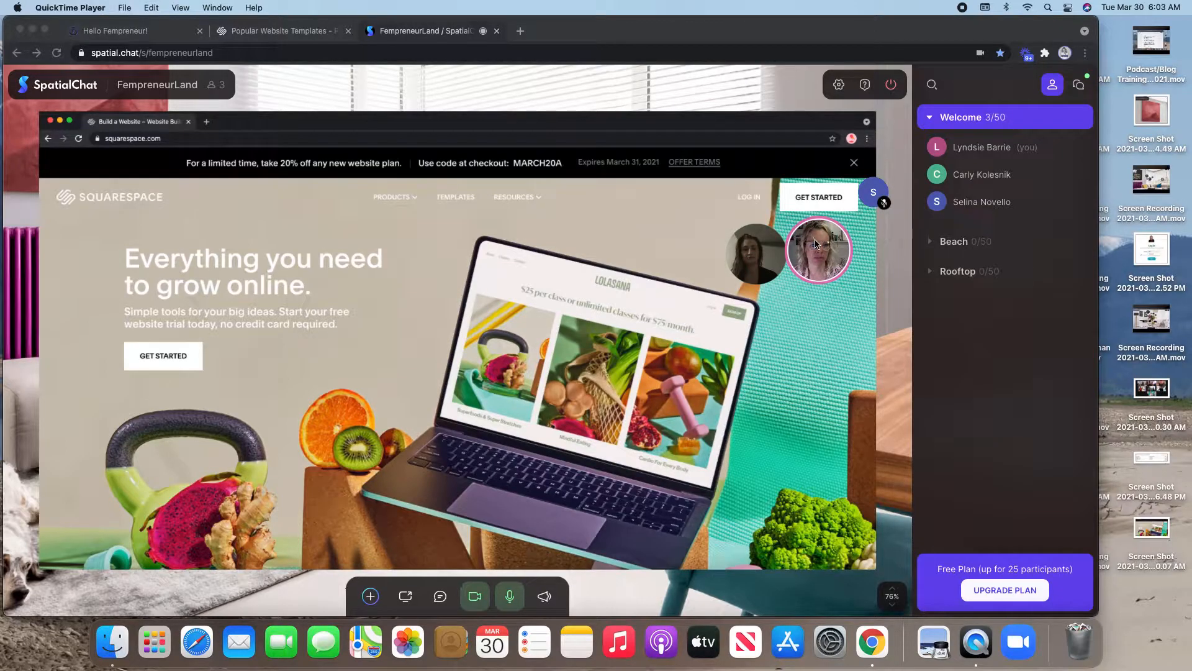
# - Stop sharing the Squarespace screen and return to the FempreneurLand room
pyautogui.click(849, 430)
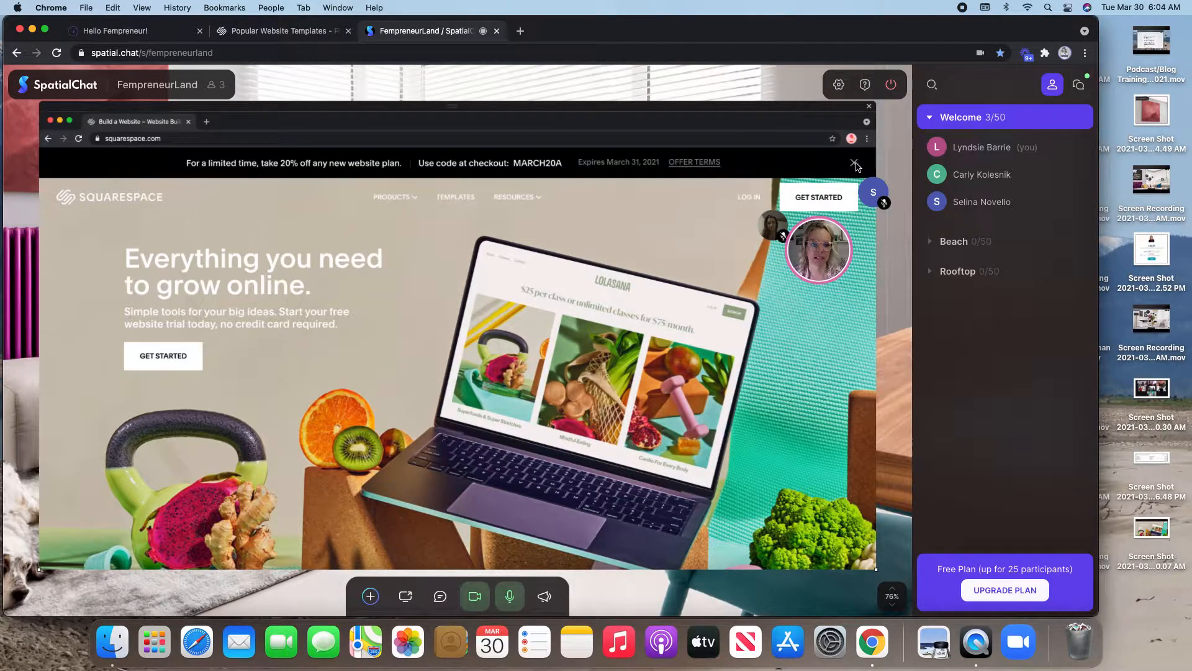
pyautogui.click(870, 107)
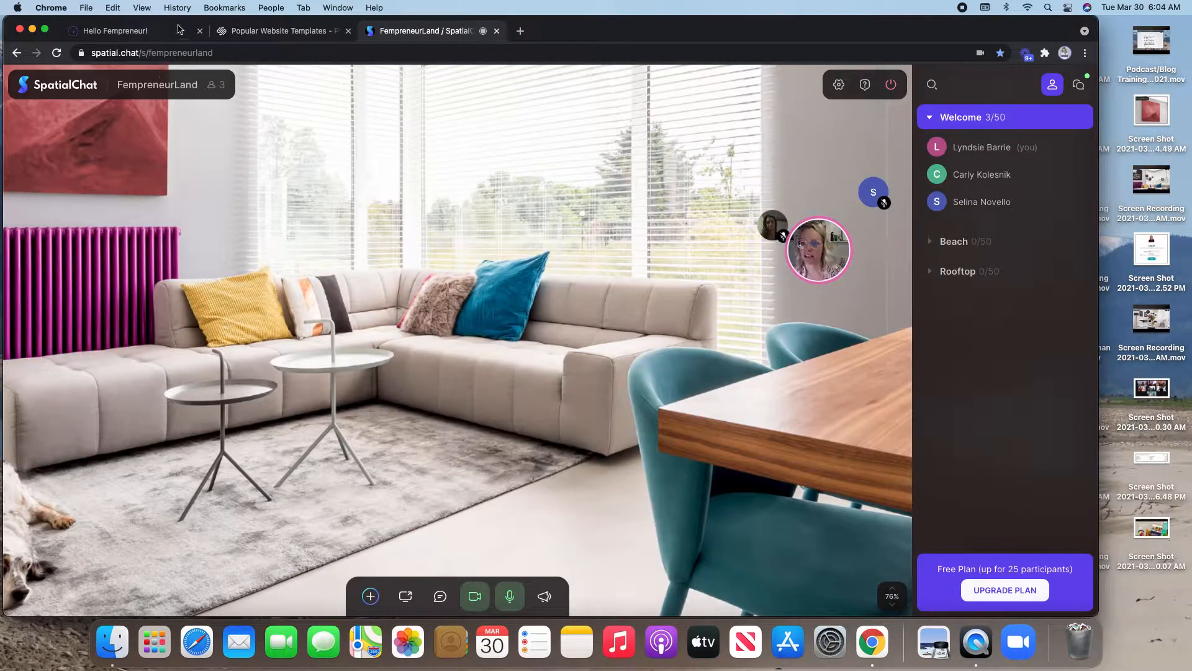
pyautogui.click(304, 33)
pyautogui.click(440, 32)
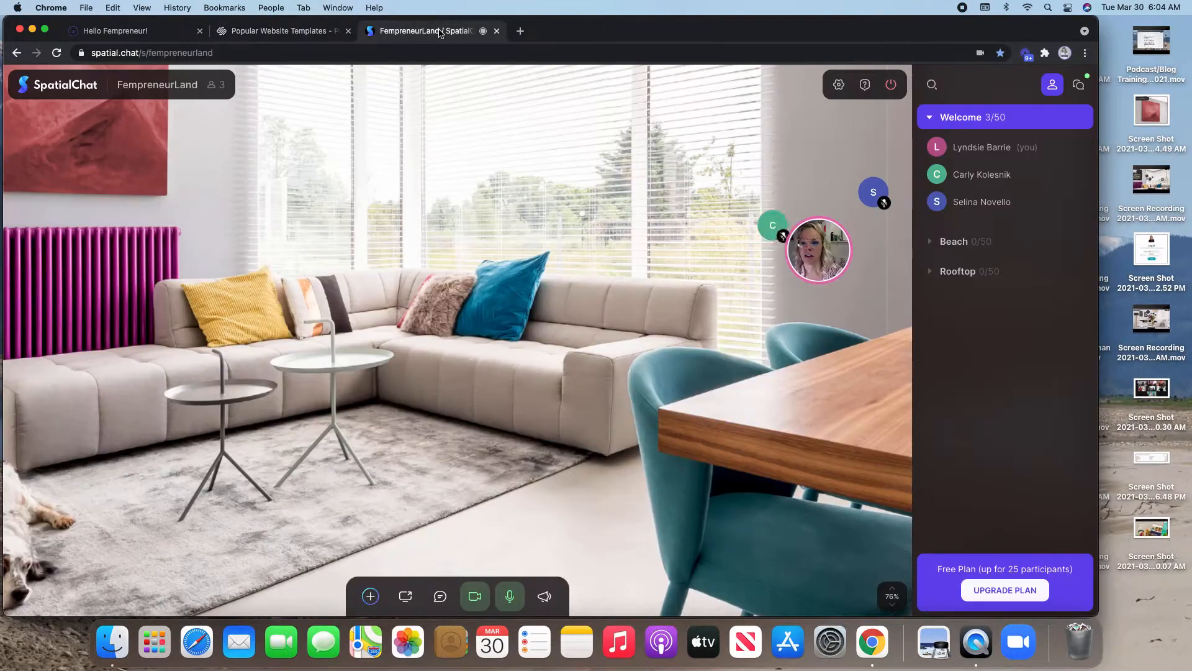
# - Share the Popular Website Templates Chrome tab into the FempreneurLand room
pyautogui.click(405, 598)
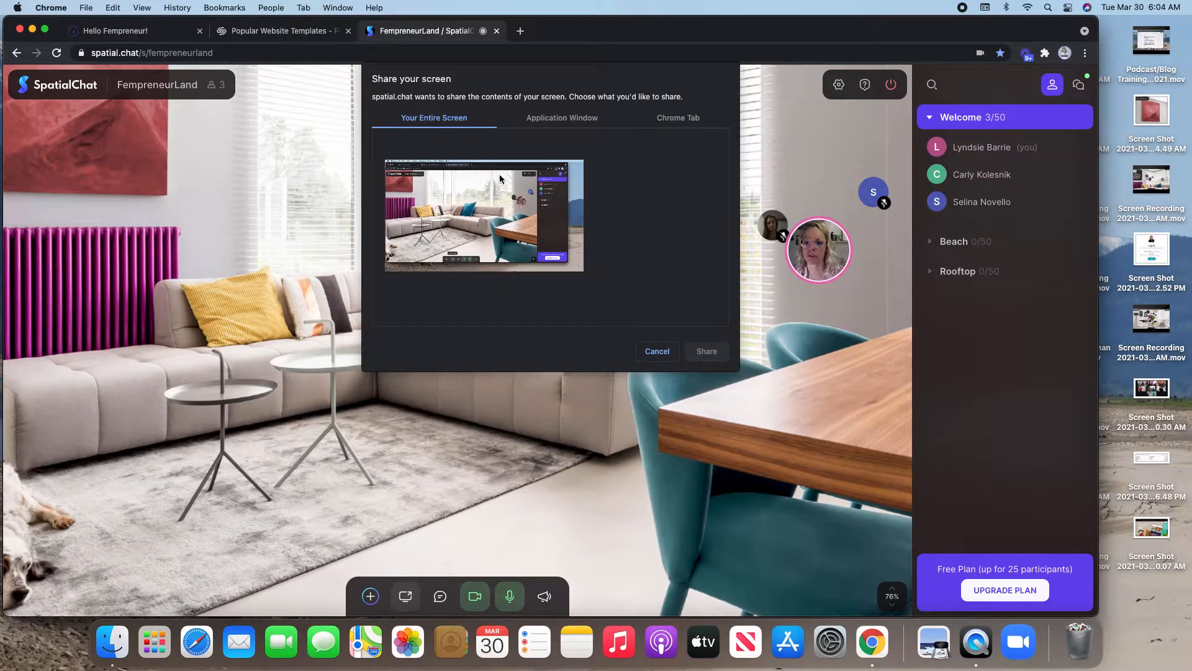
pyautogui.click(590, 118)
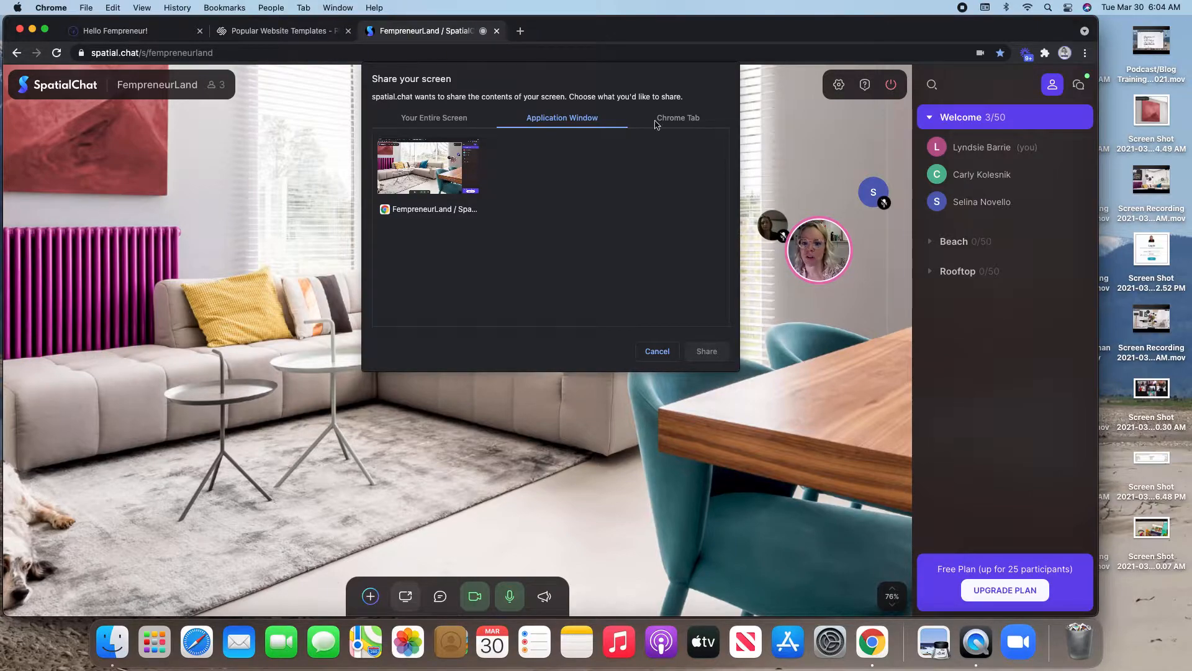
pyautogui.click(681, 118)
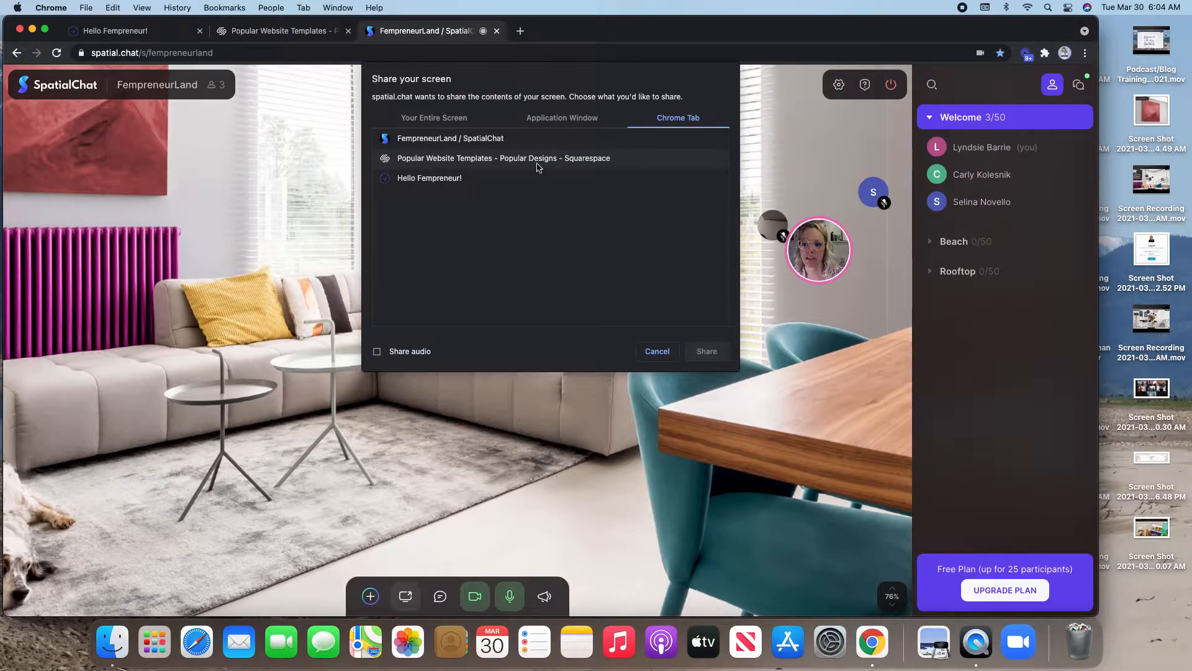
pyautogui.click(456, 159)
pyautogui.click(707, 350)
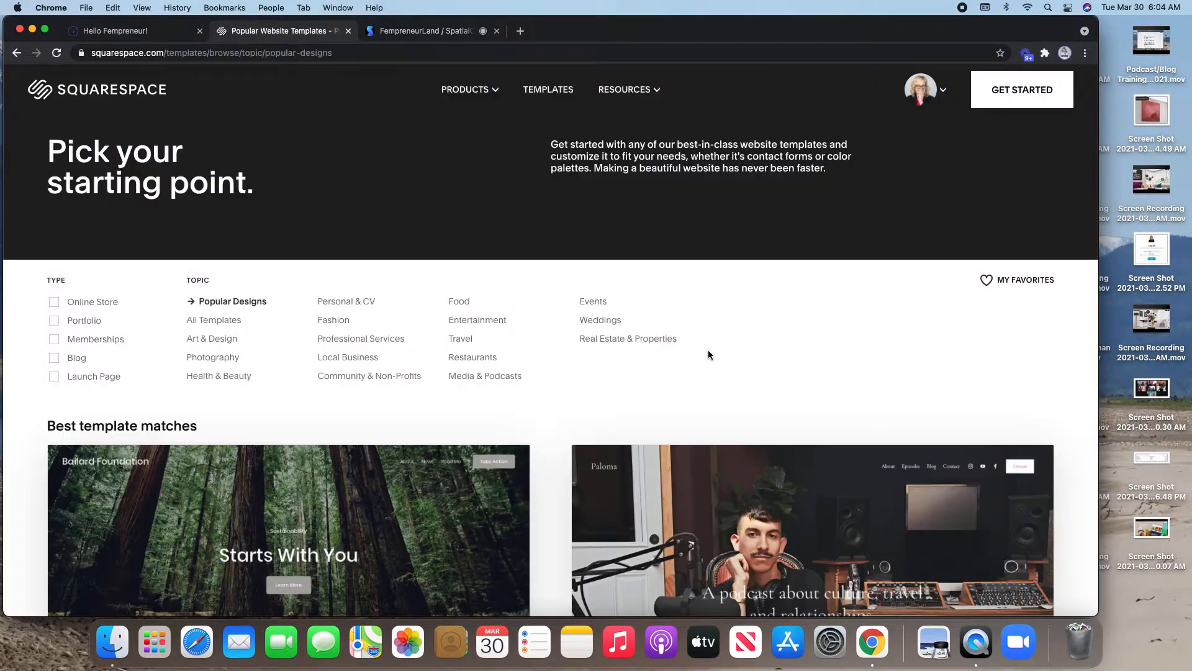
pyautogui.click(92, 37)
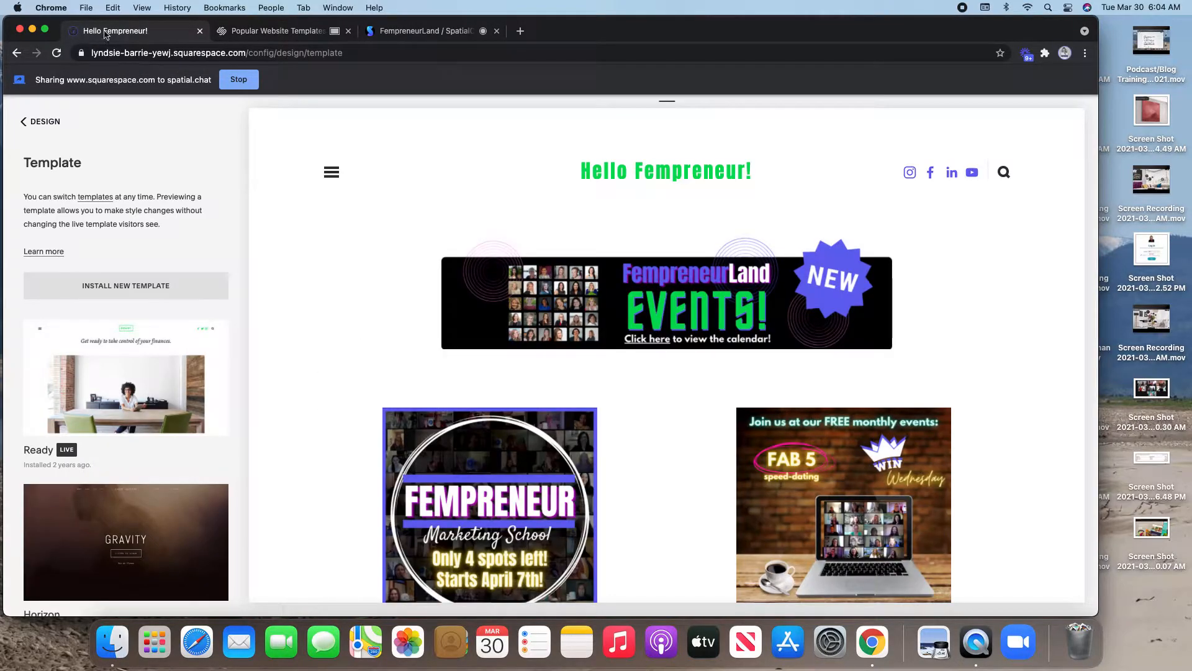
pyautogui.click(440, 32)
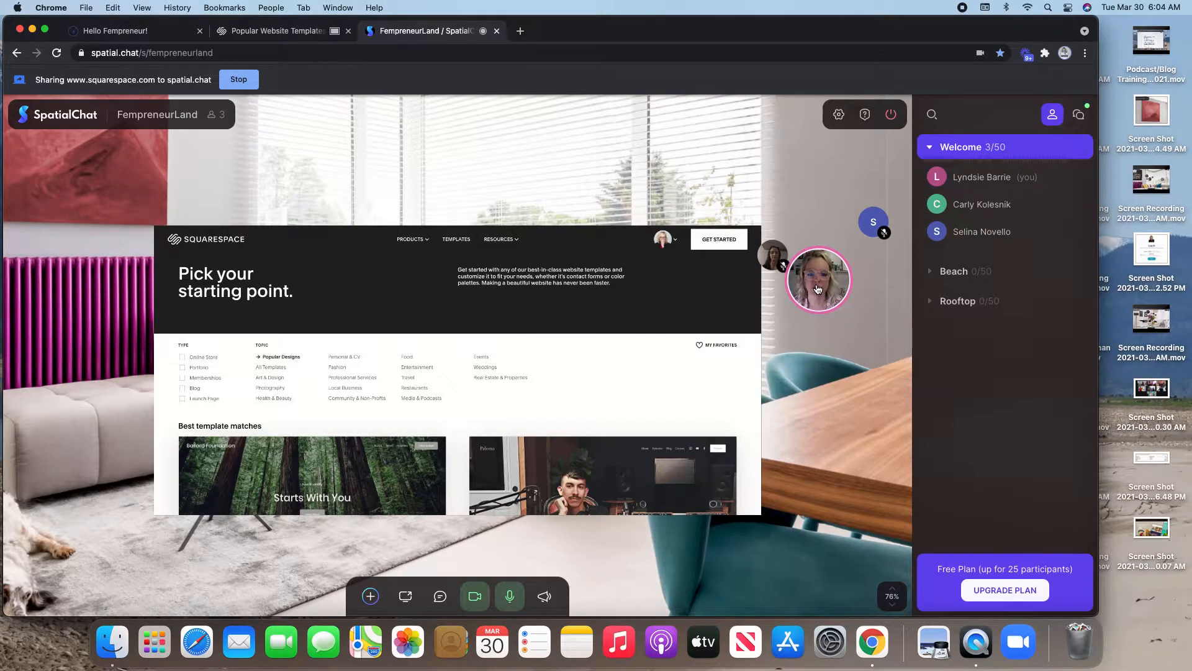
# - Enlarge the shared screen with a full-screen browser, the Rooms list hidden and the view zoomed in
pyautogui.moveTo(820, 292); pyautogui.dragTo(404, 218)
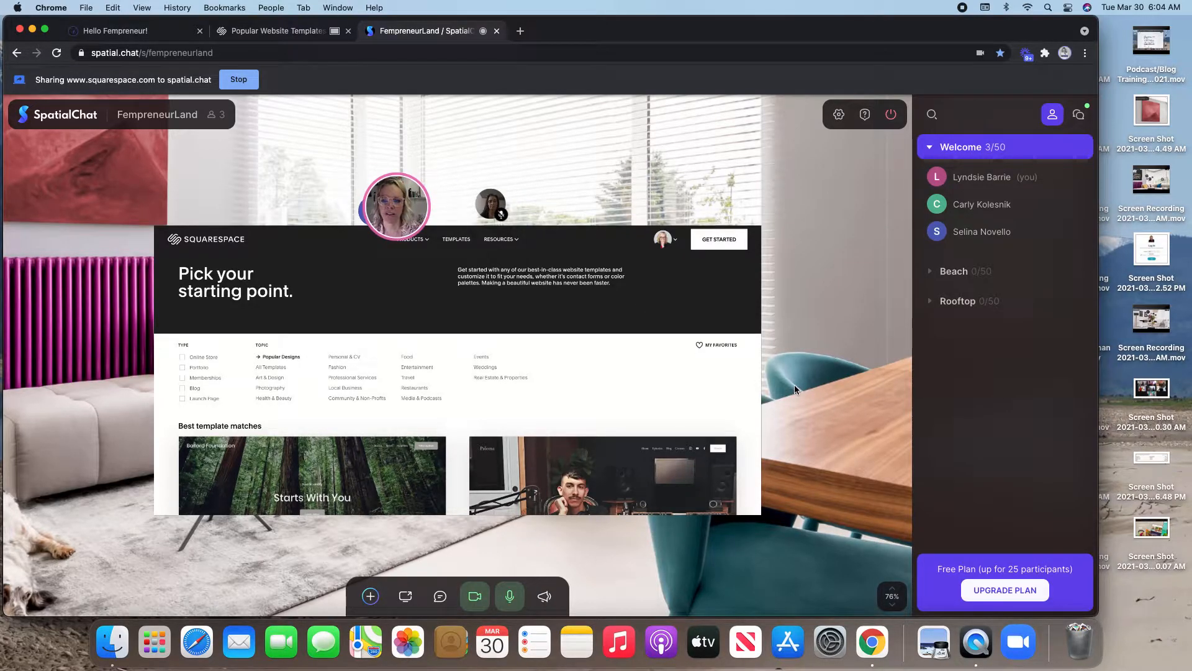
pyautogui.scroll(2, 797, 390)
pyautogui.scroll(3, 795, 390)
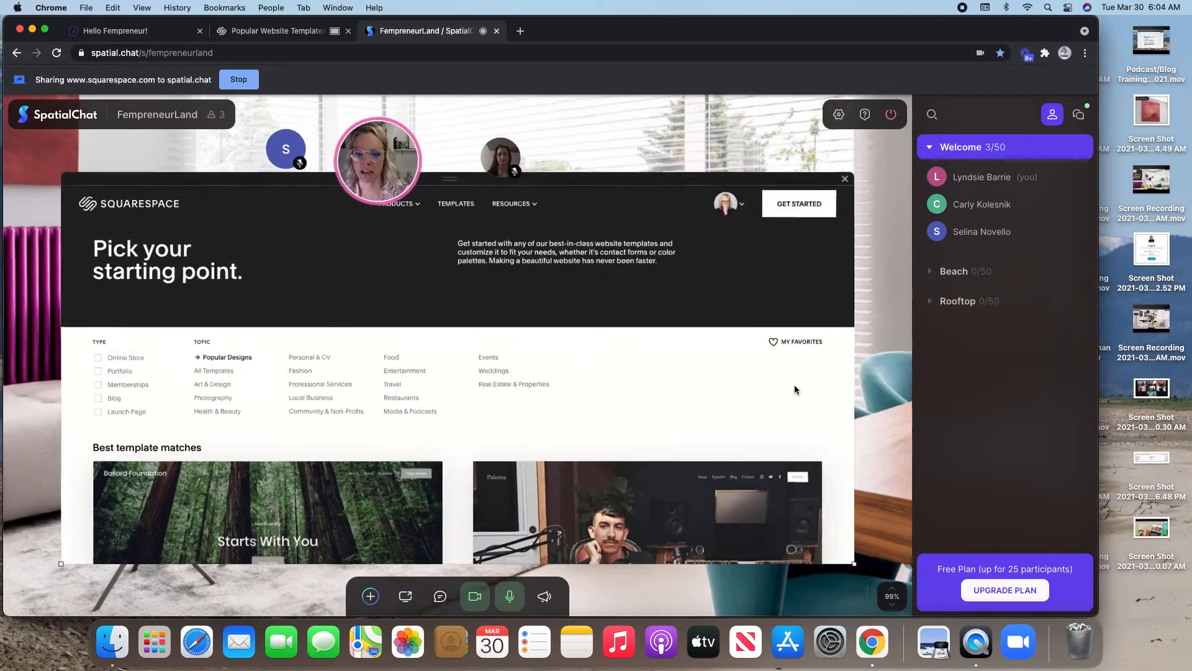
pyautogui.scroll(3, 795, 390)
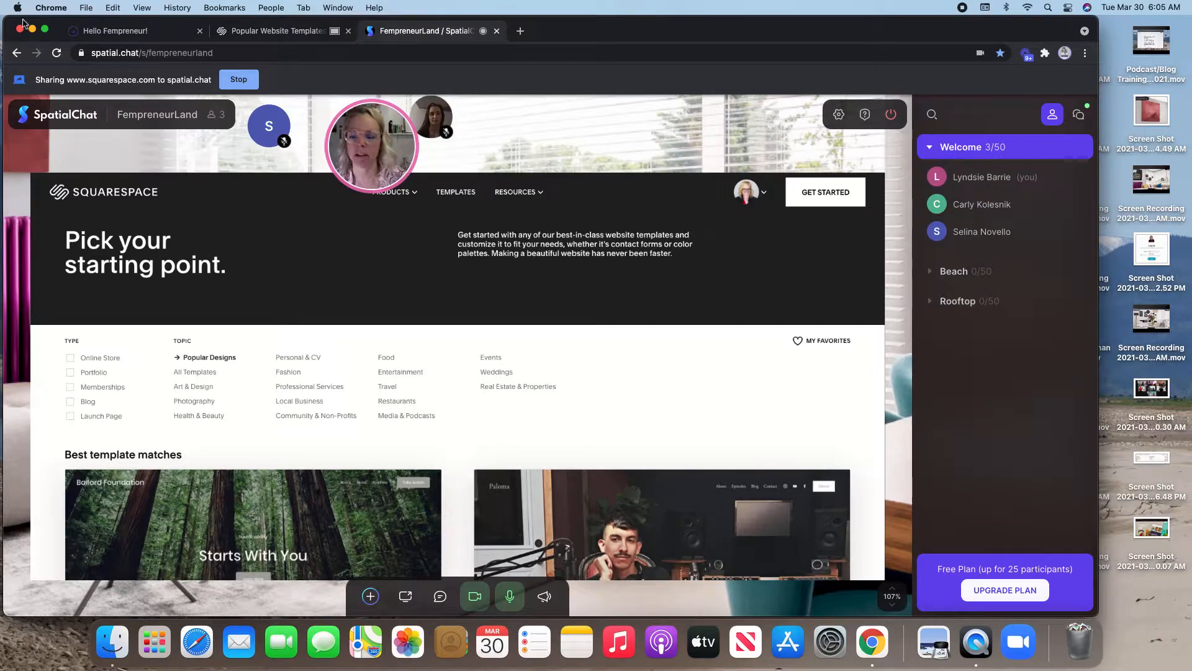
pyautogui.click(44, 29)
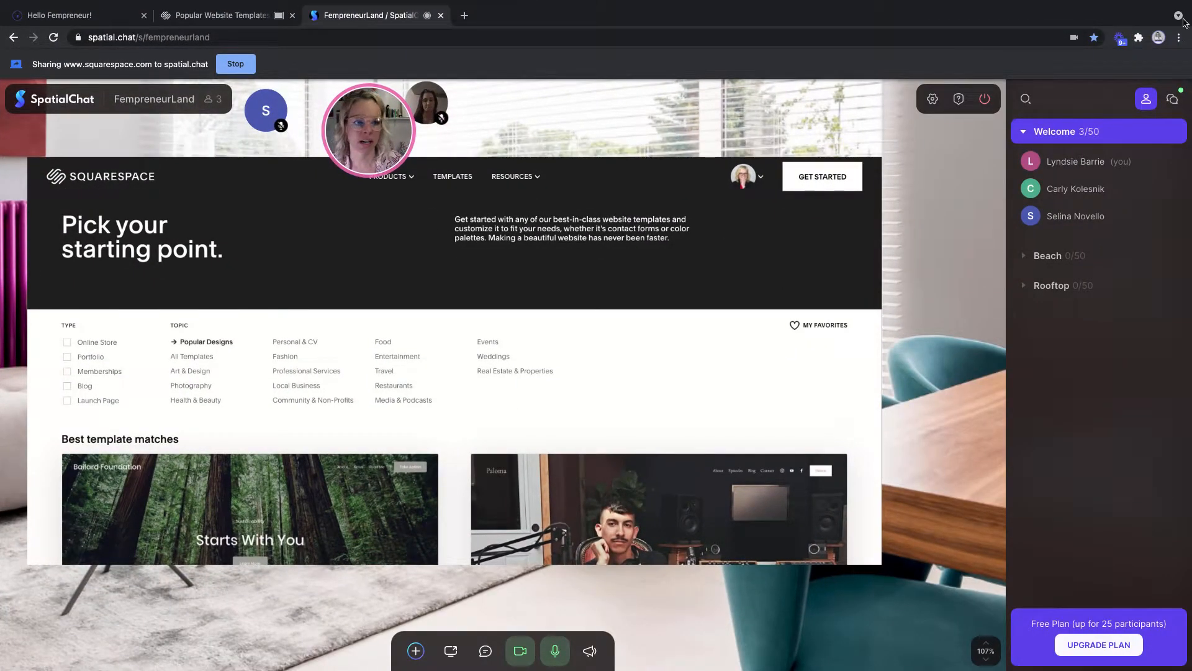
pyautogui.click(1147, 101)
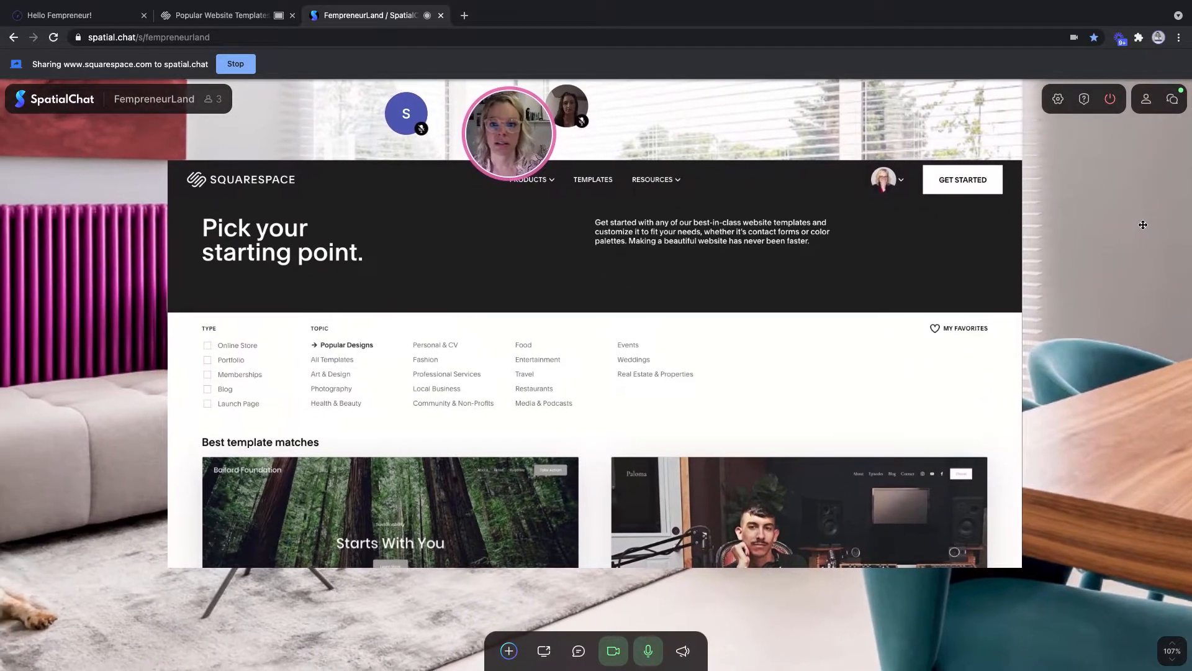
pyautogui.moveTo(1143, 225)
pyautogui.mouseDown()
pyautogui.moveTo(1166, 224)
pyautogui.moveTo(1149, 223)
pyautogui.mouseUp()
pyautogui.scroll(4, 1137, 227)
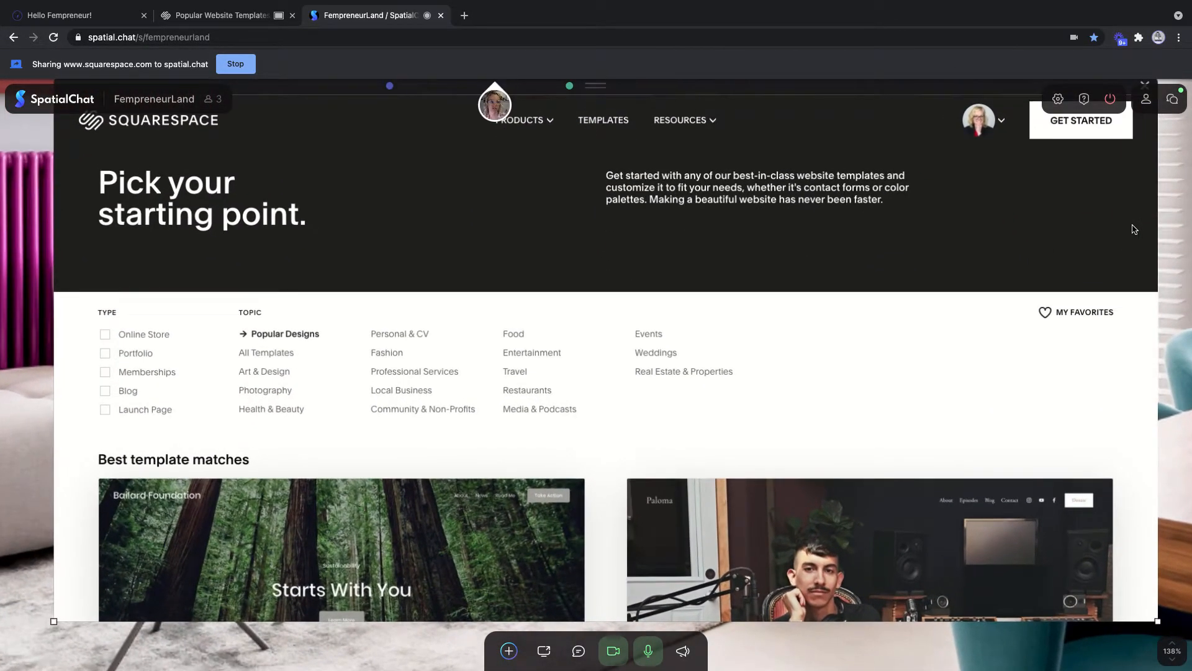
pyautogui.scroll(2, 1031, 239)
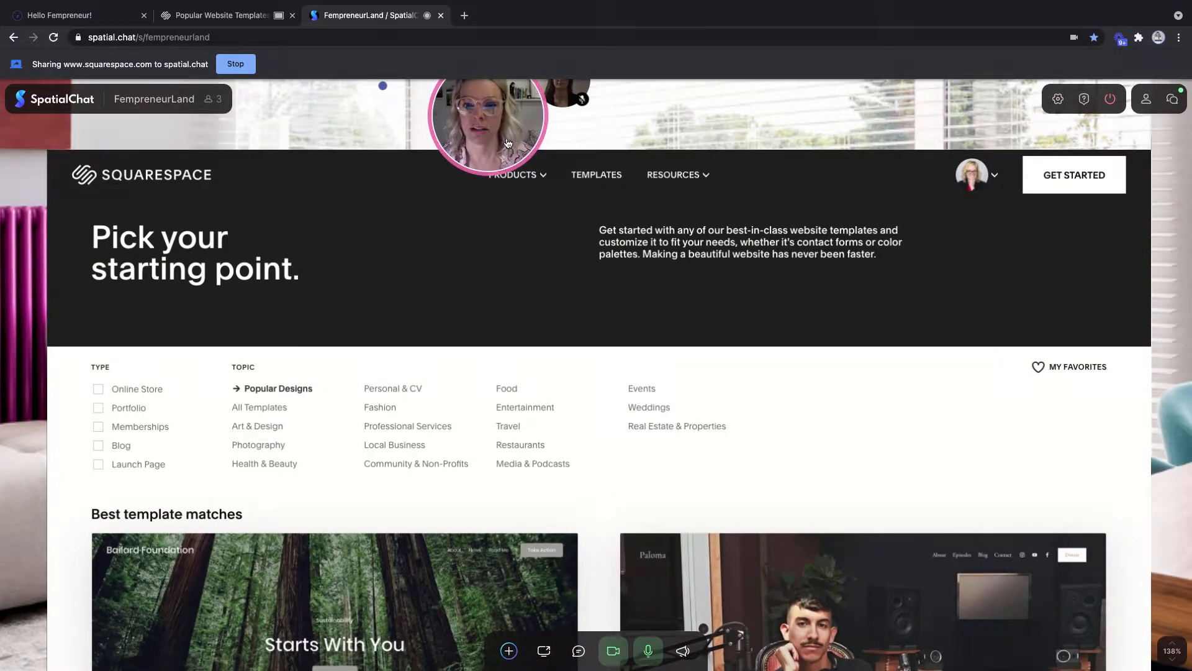
pyautogui.scroll(-1, 599, 177)
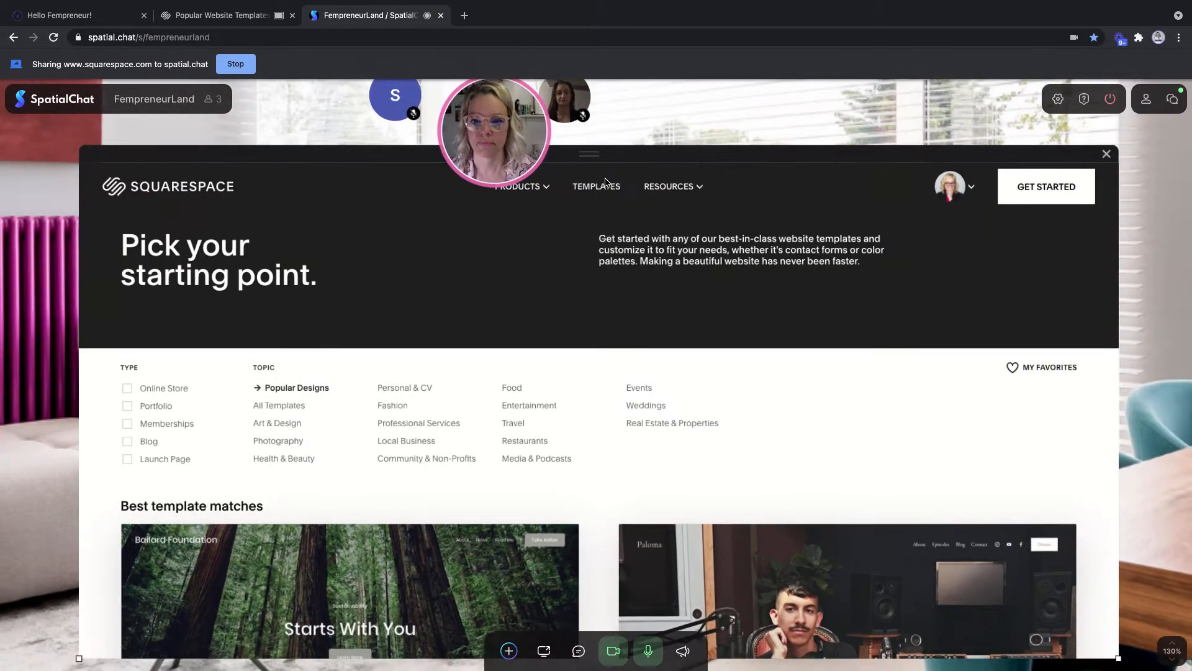
# - Scroll the Popular Designs templates down to the Bergen and Ventura cards
pyautogui.click(189, 18)
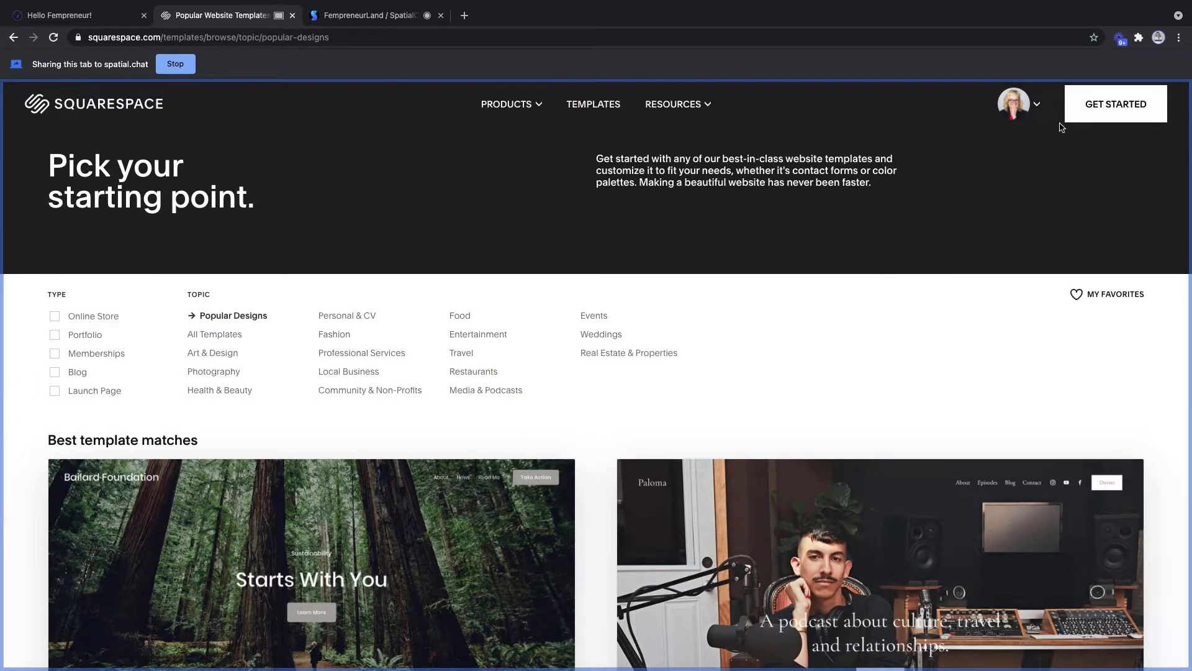
pyautogui.scroll(-3, 793, 301)
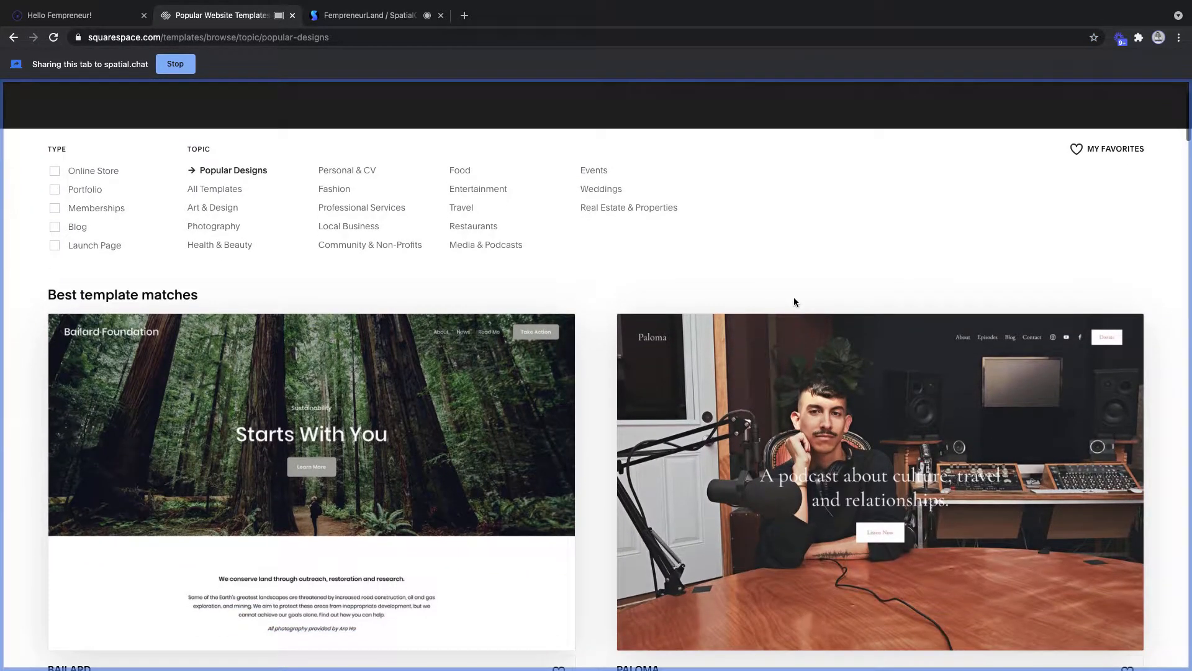
pyautogui.scroll(-4, 794, 302)
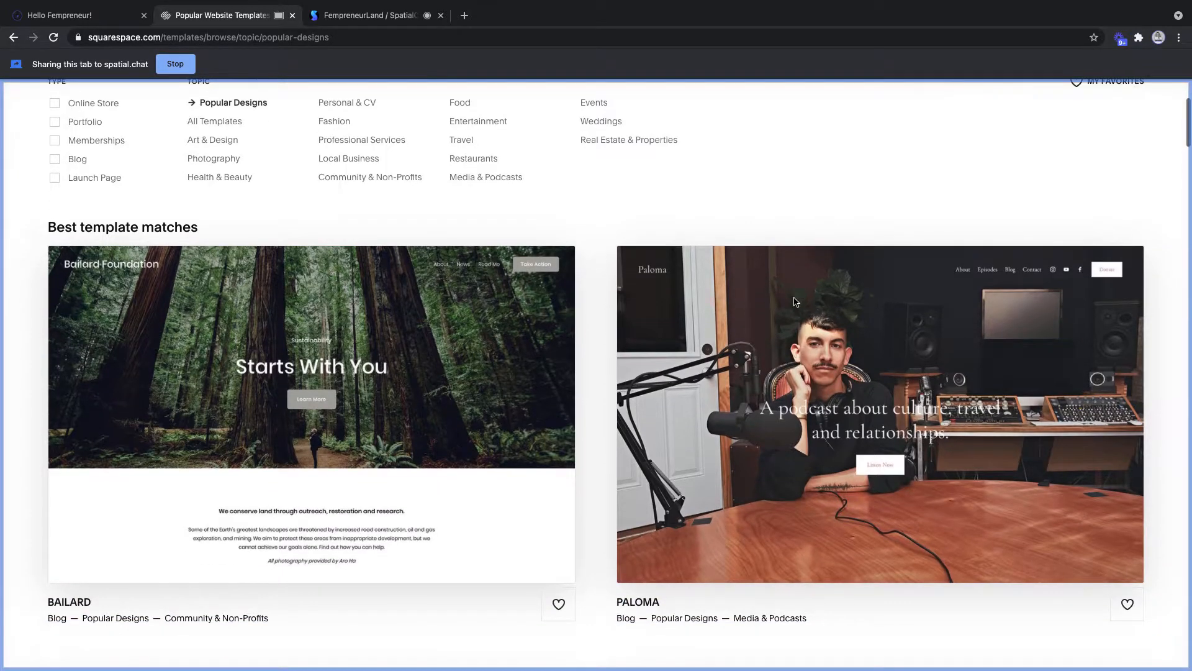
pyautogui.scroll(2, 586, 467)
pyautogui.scroll(1, 587, 468)
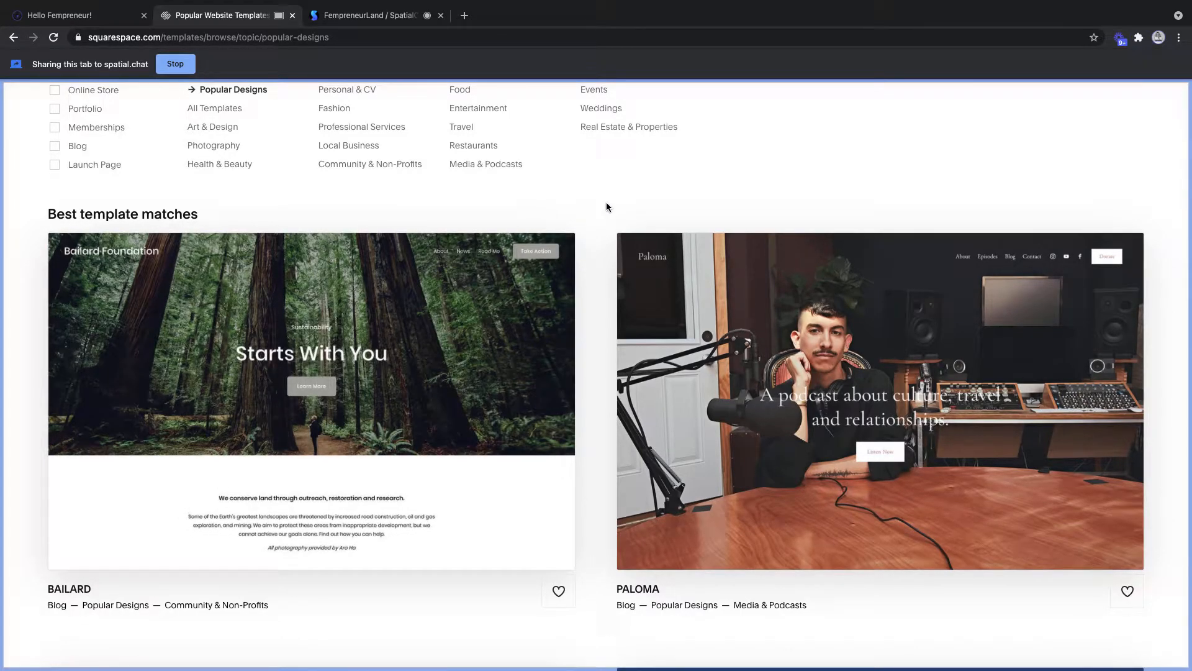
pyautogui.scroll(-4, 603, 267)
pyautogui.scroll(-3, 603, 266)
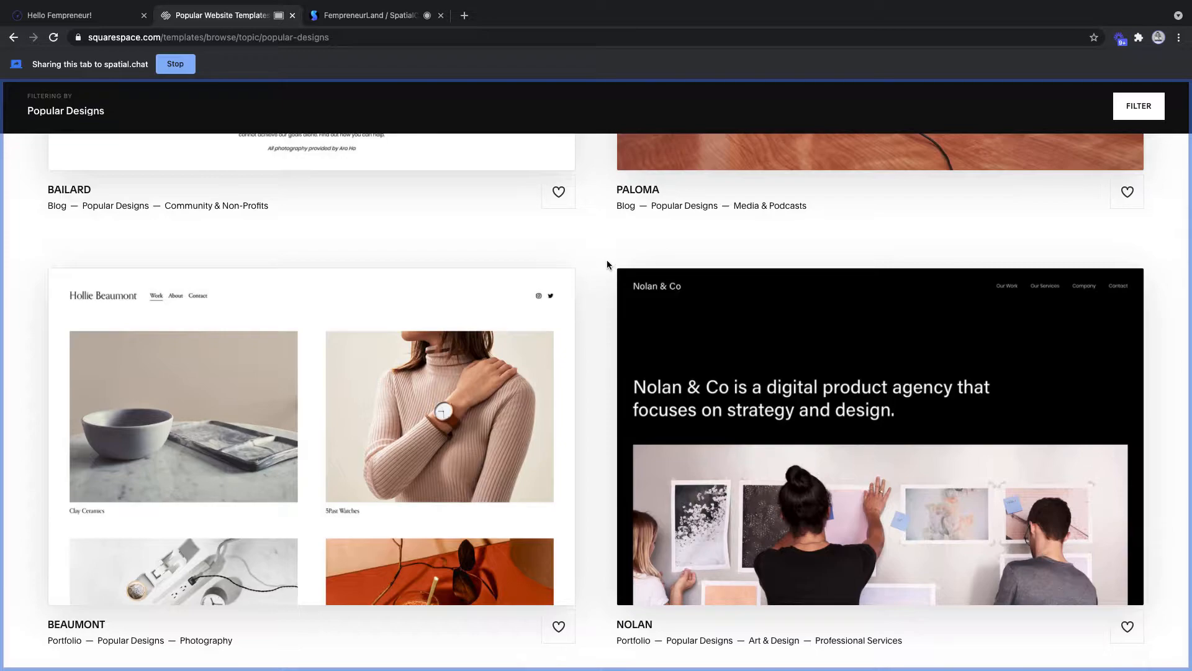
pyautogui.scroll(-10, 607, 264)
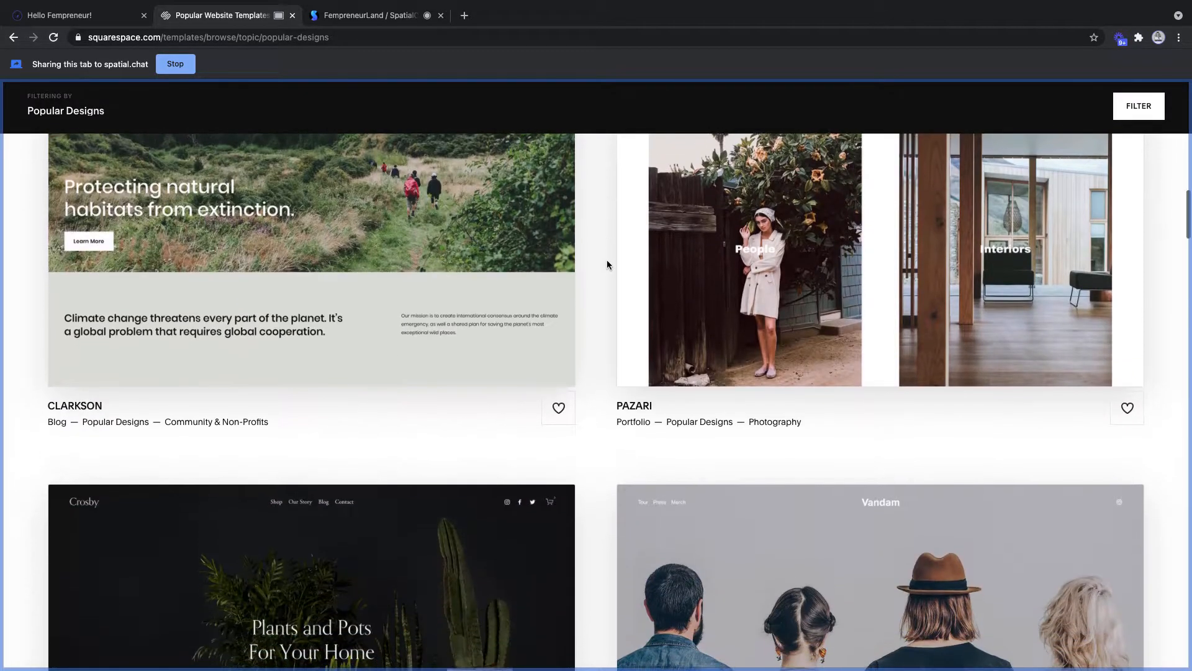
pyautogui.scroll(-5, 607, 264)
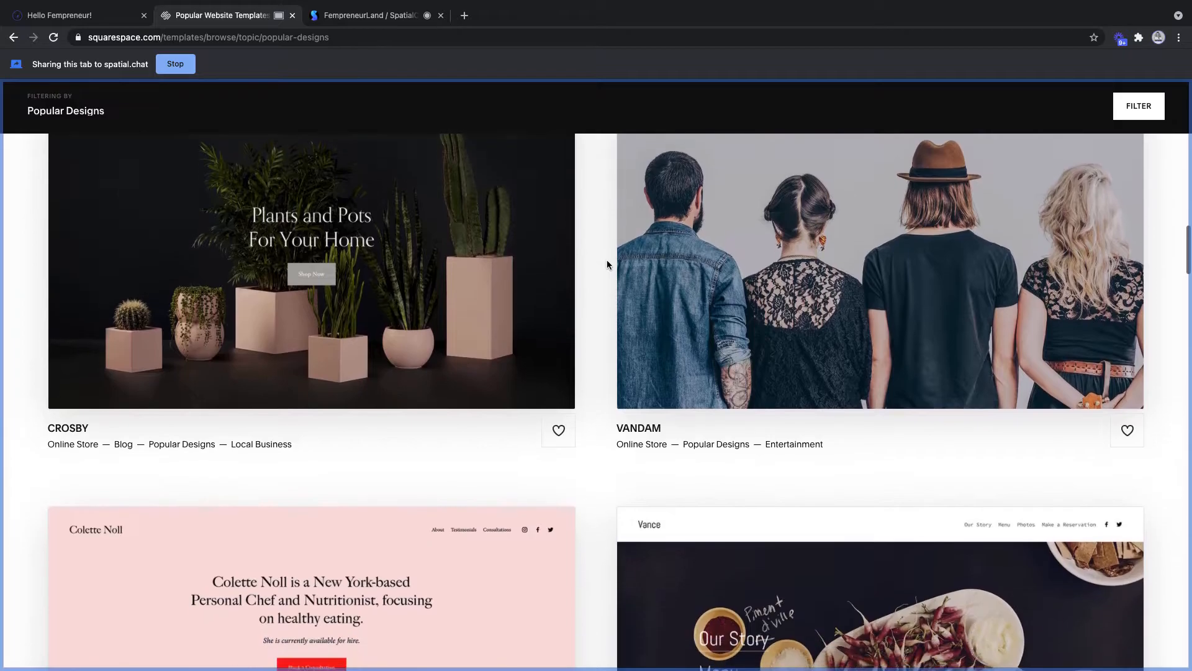
pyautogui.scroll(-10, 608, 264)
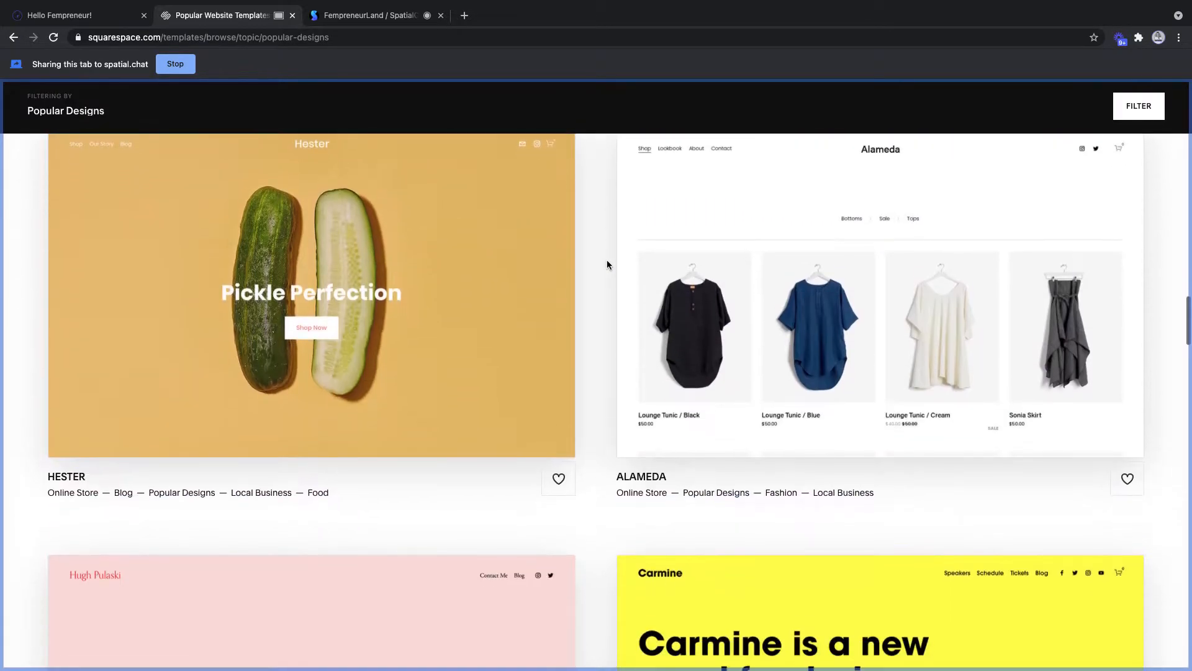
pyautogui.scroll(-5, 608, 264)
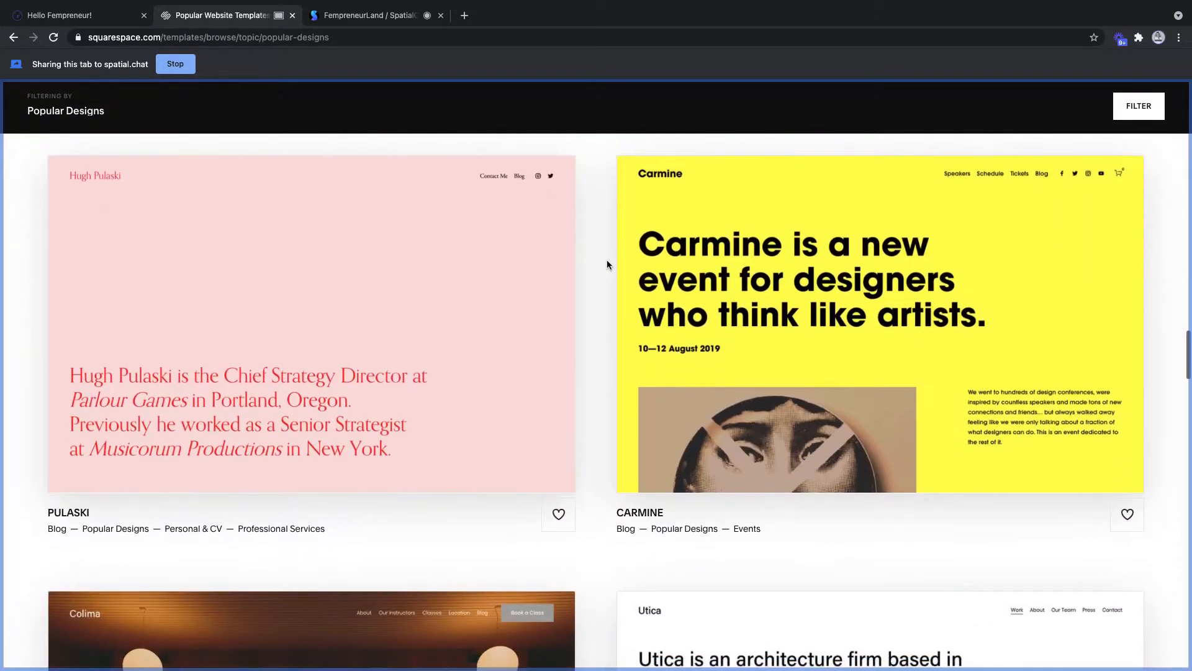
pyautogui.scroll(-9, 608, 264)
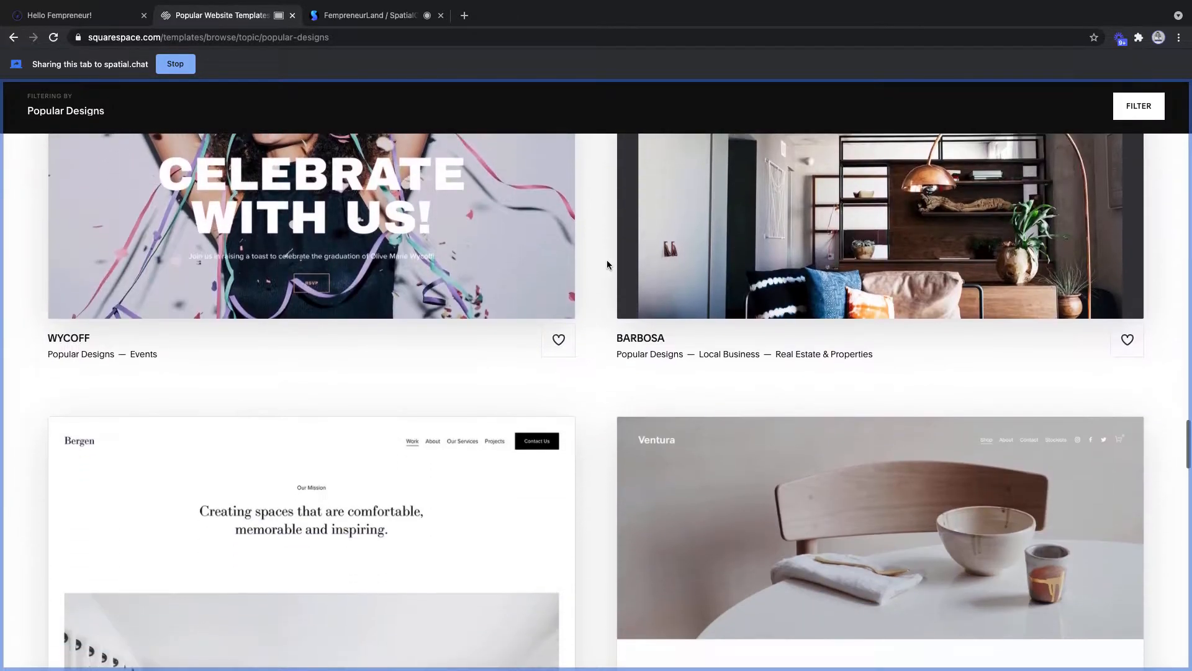
pyautogui.scroll(-3, 608, 263)
pyautogui.moveTo(267, 393)
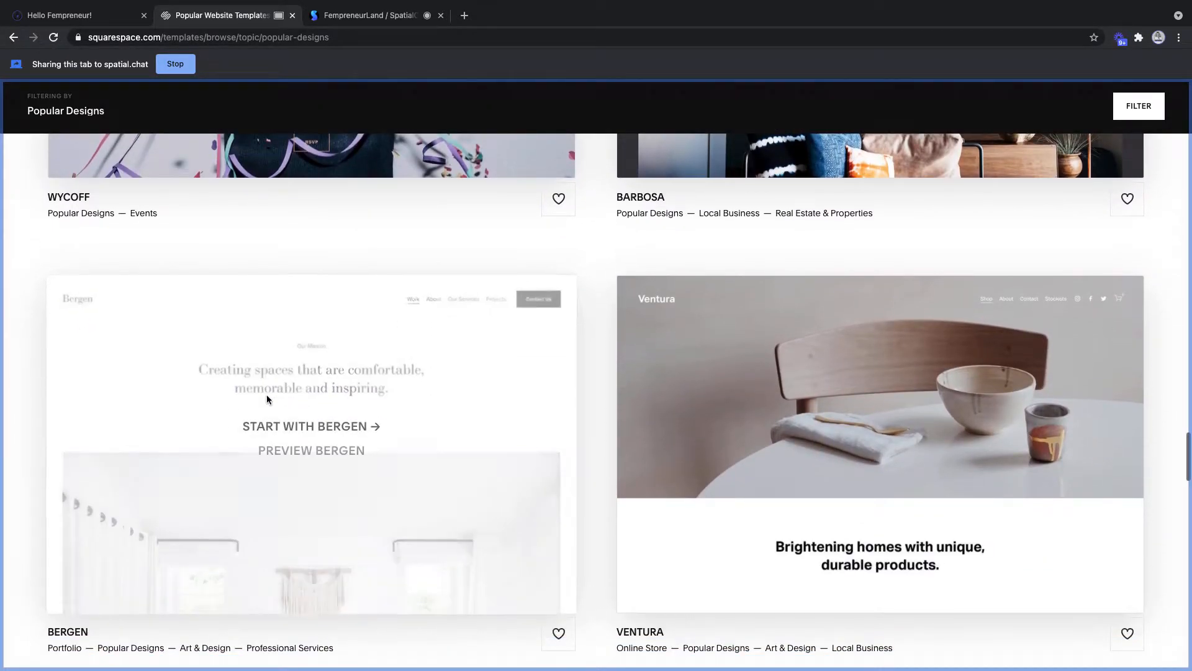
# - Start a site from the Bergen template, title it 'Test', and skip the welcome tour
pyautogui.click(319, 426)
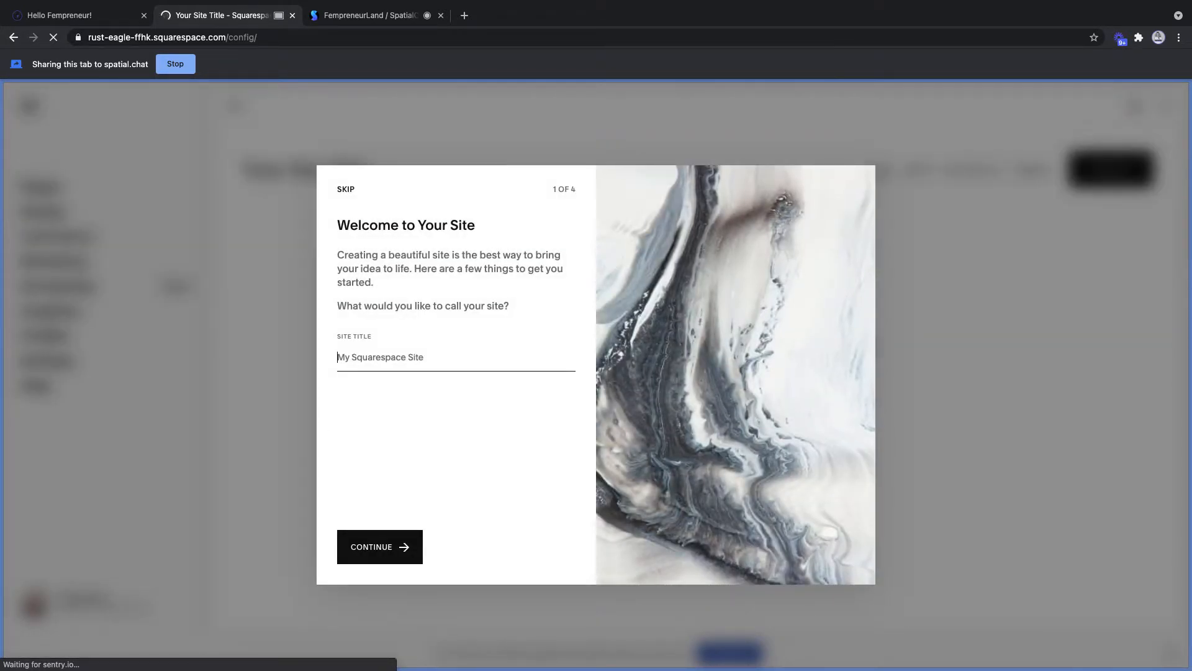
pyautogui.write('Test')
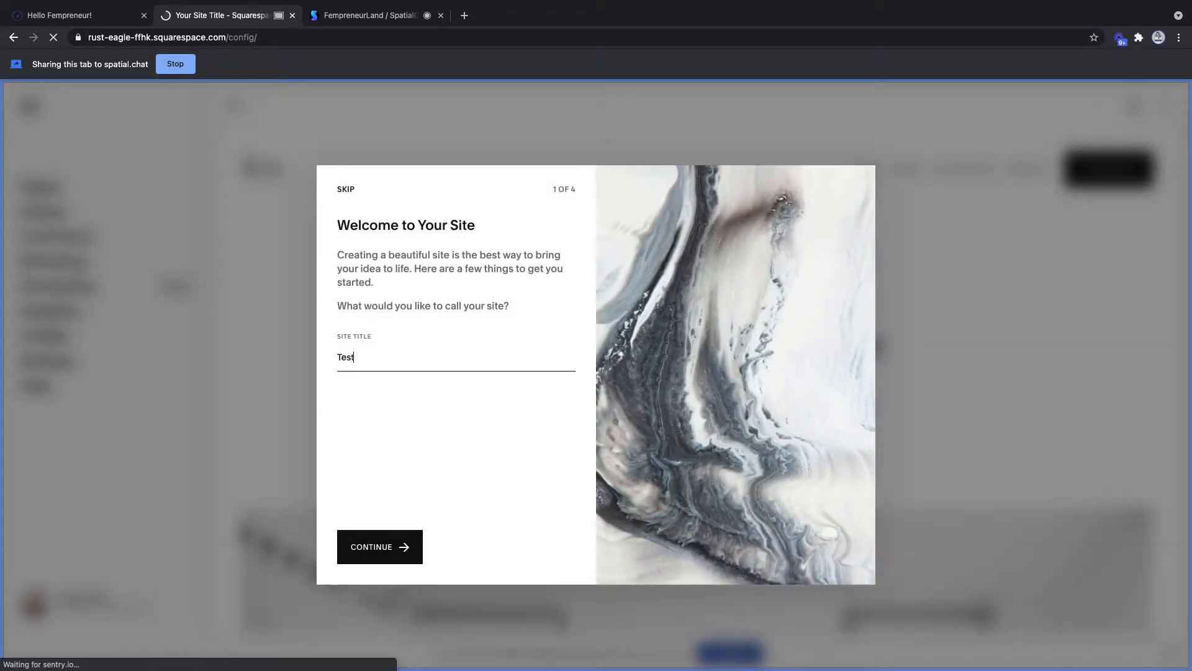
pyautogui.click(387, 549)
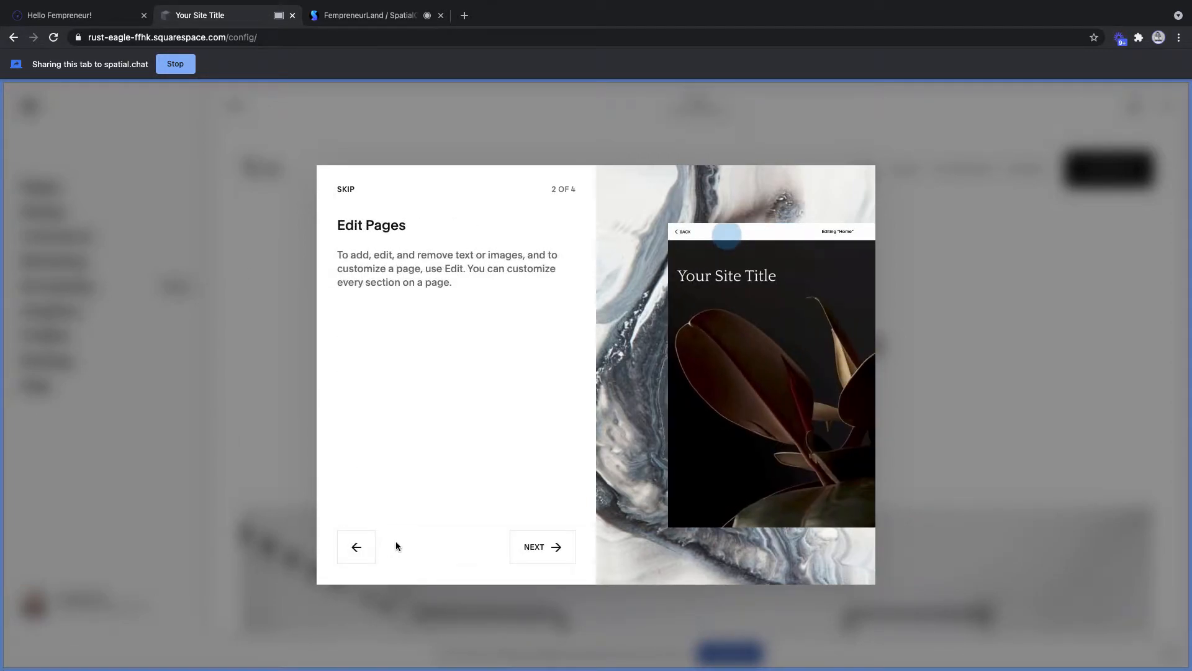
pyautogui.click(346, 190)
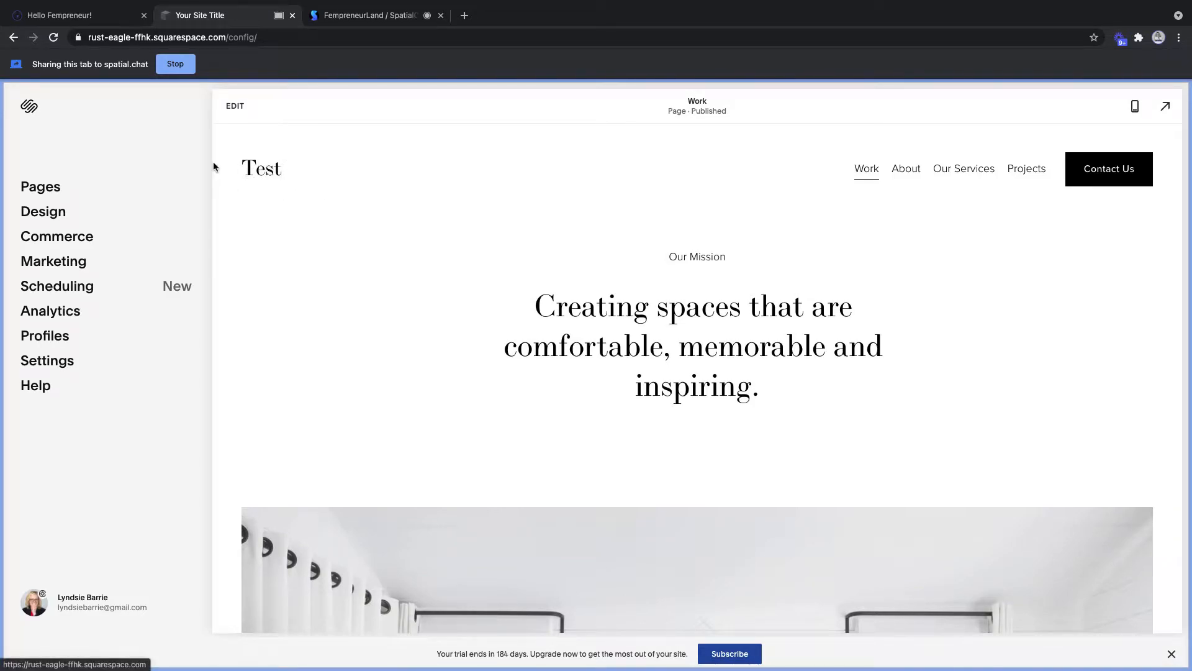
# - Show the Pages panel listing Work, About, Our Services, Projects and Contact
pyautogui.click(41, 189)
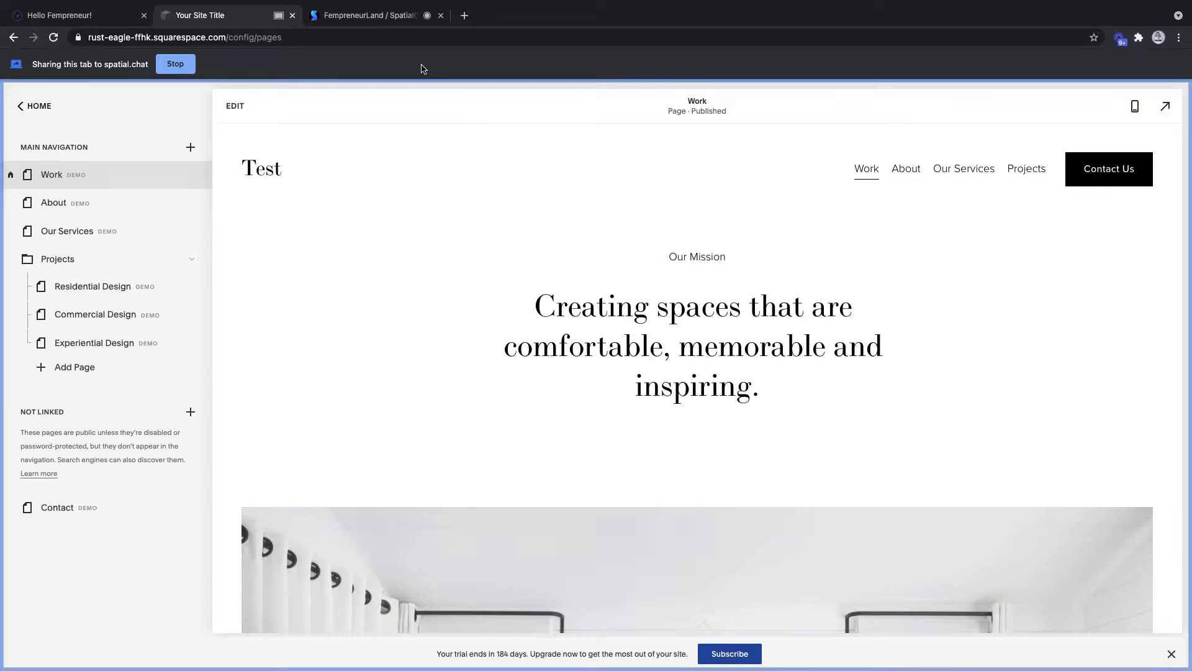
pyautogui.click(365, 19)
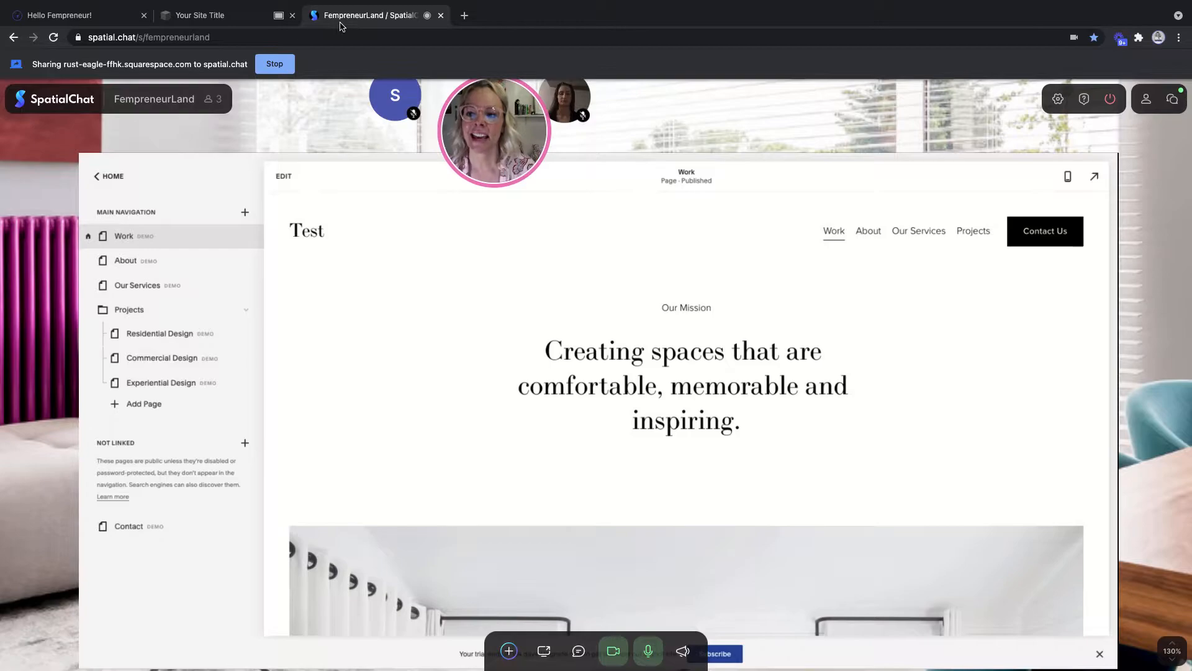
pyautogui.click(225, 17)
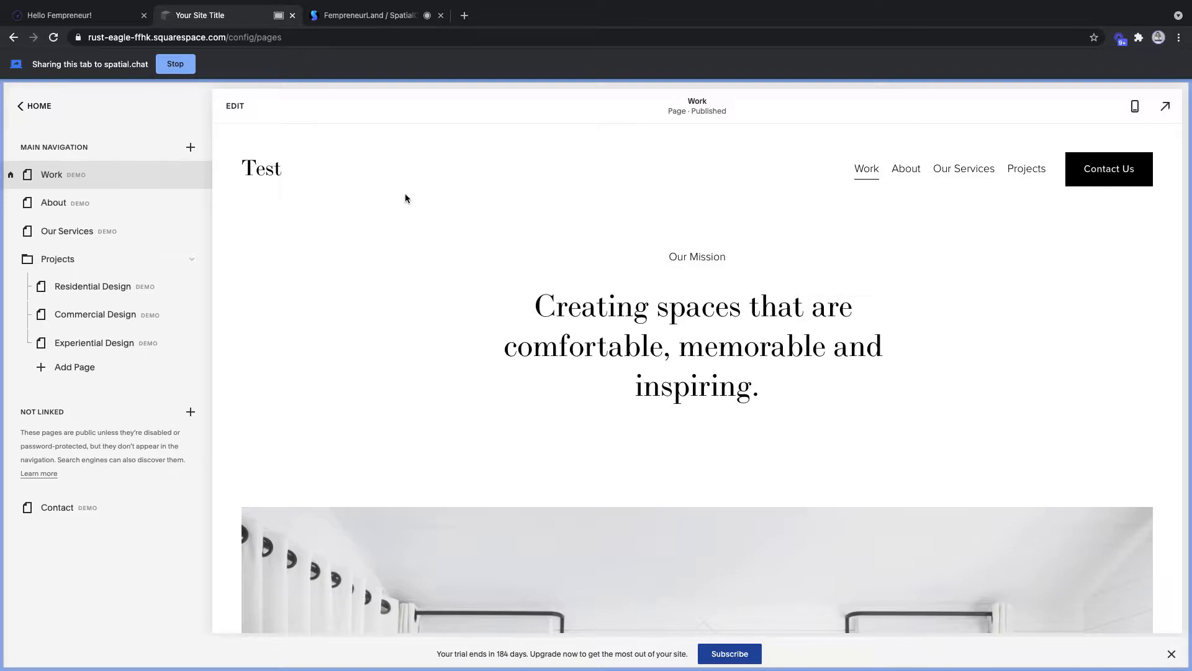
# - Dismiss the trial-ending banner and confirm it in the Are You Sure dialog
pyautogui.scroll(-5, 405, 198)
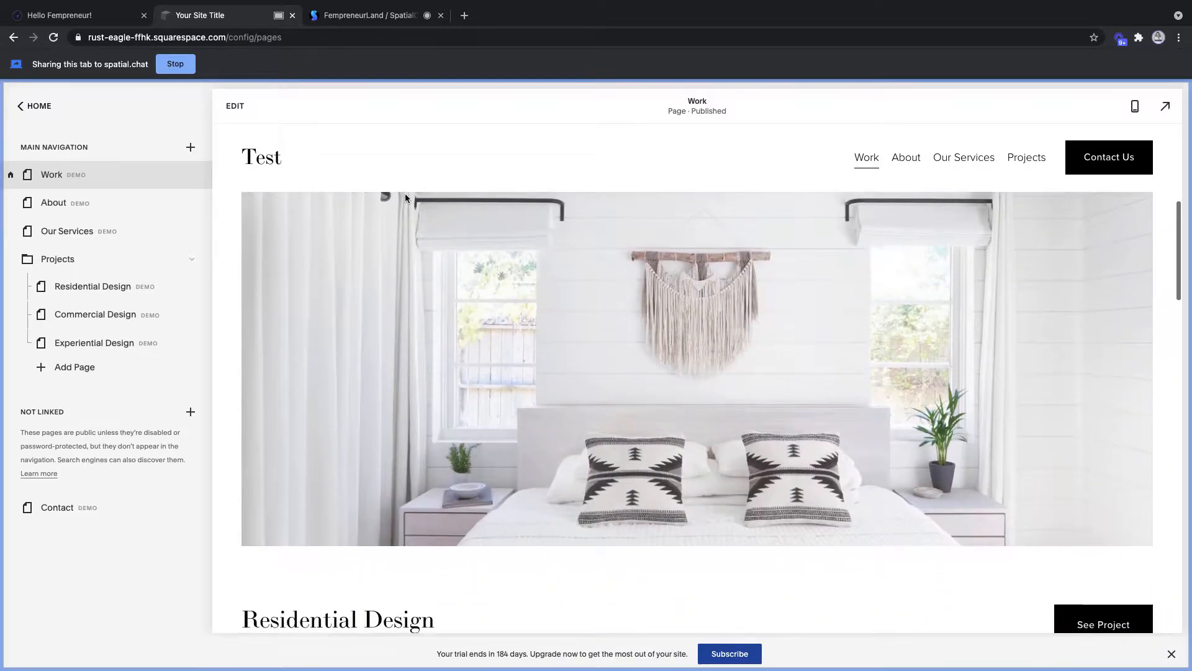
pyautogui.scroll(5, 405, 197)
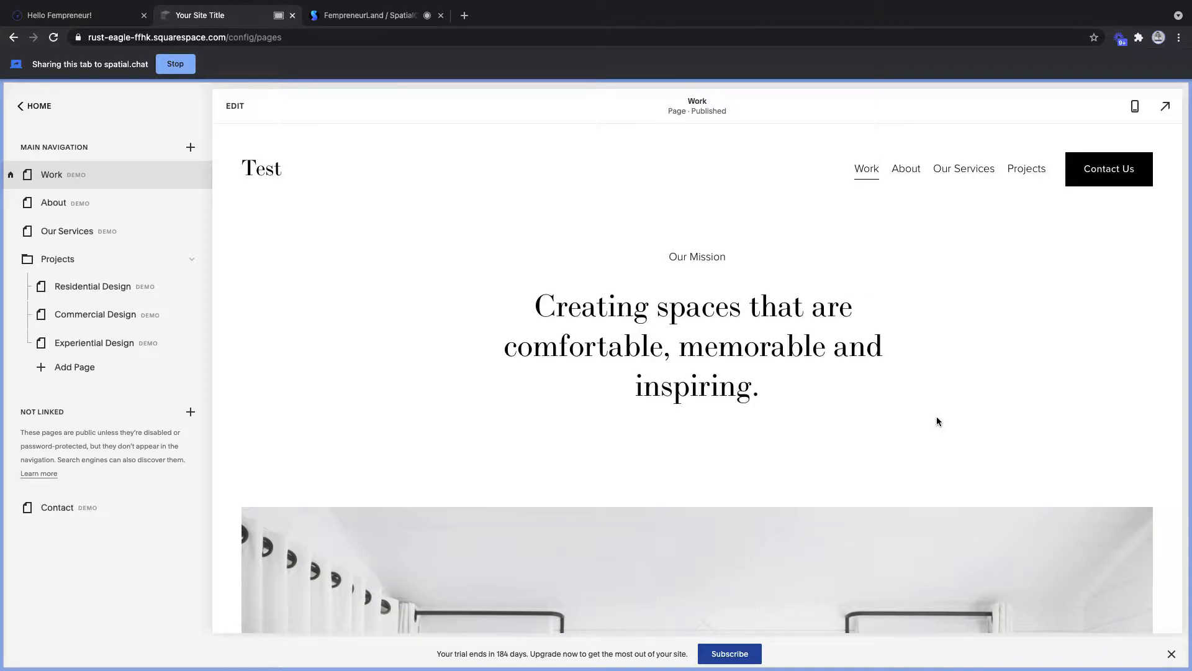
pyautogui.click(1172, 654)
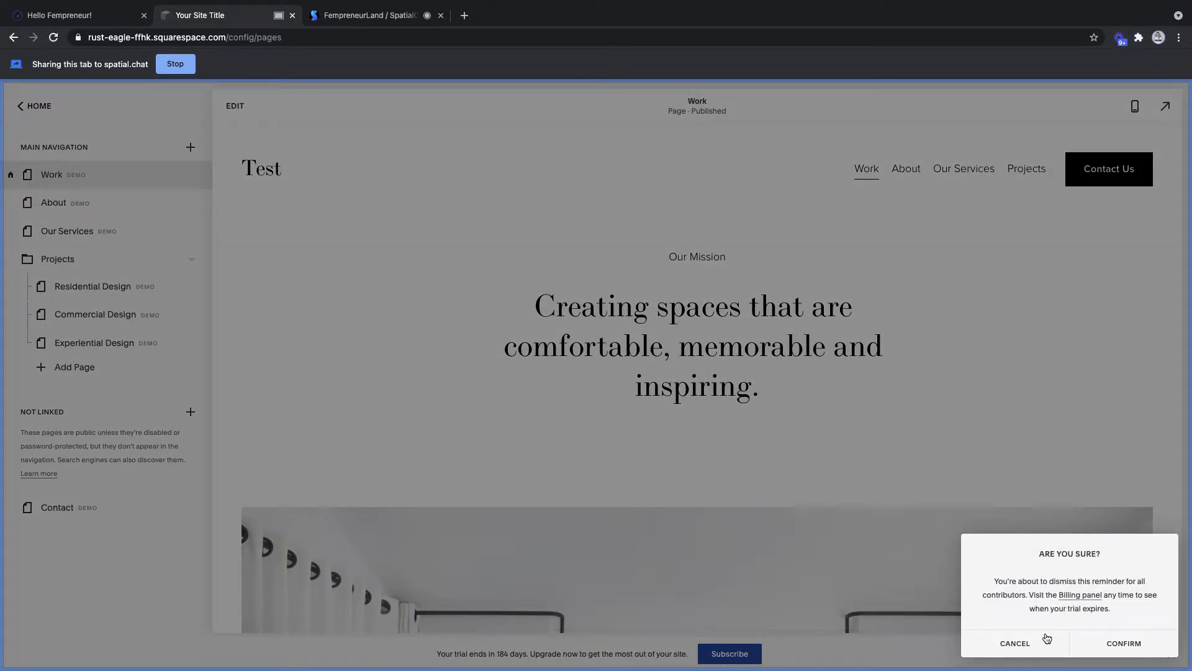
pyautogui.click(1127, 644)
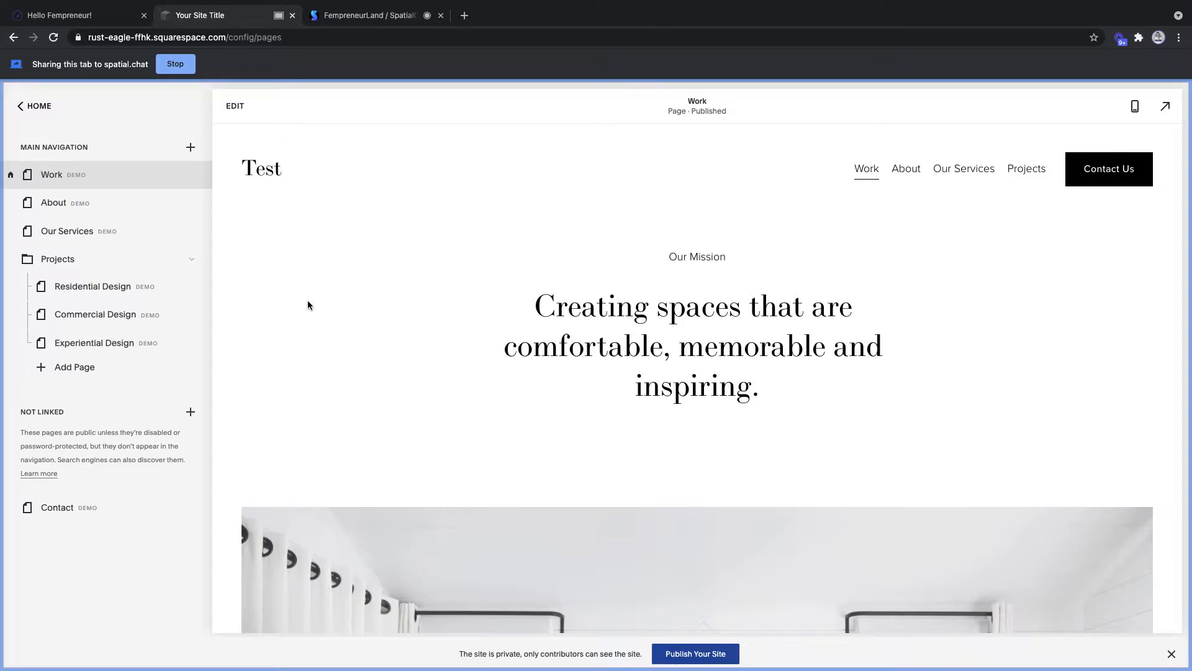
# - Edit the Work page and place the cursor after 'inspiring.' in the Our Mission text
pyautogui.click(237, 103)
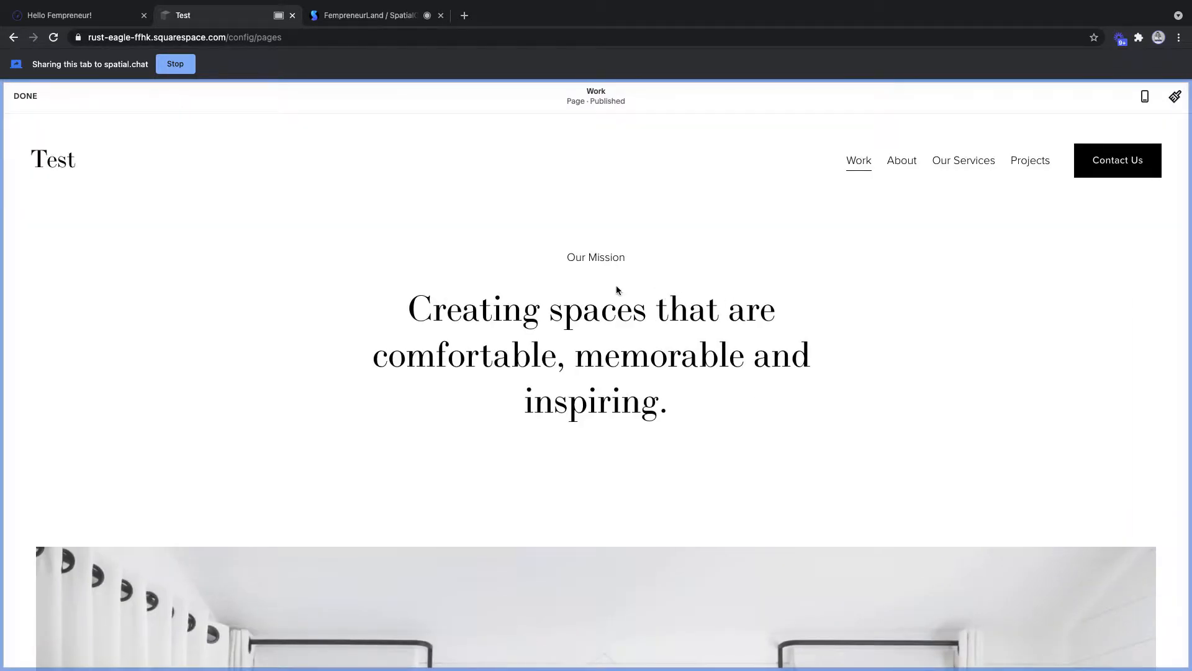
pyautogui.click(608, 279)
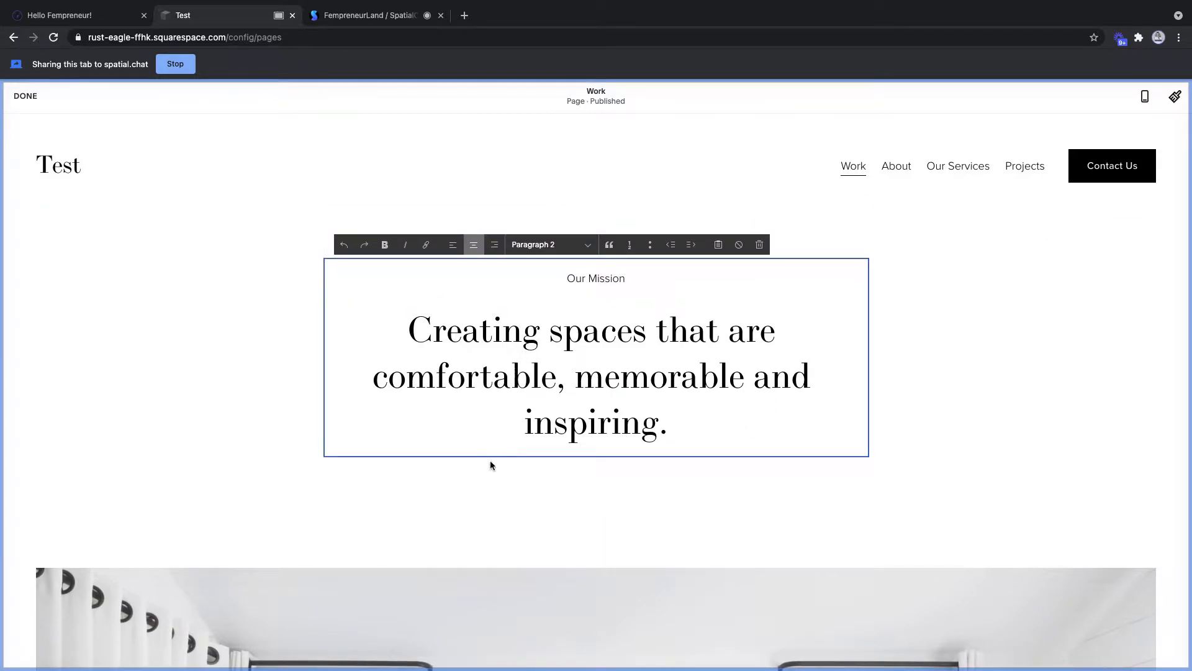
pyautogui.click(694, 433)
# - Delete the bedroom photo section from the Work page
pyautogui.click(821, 505)
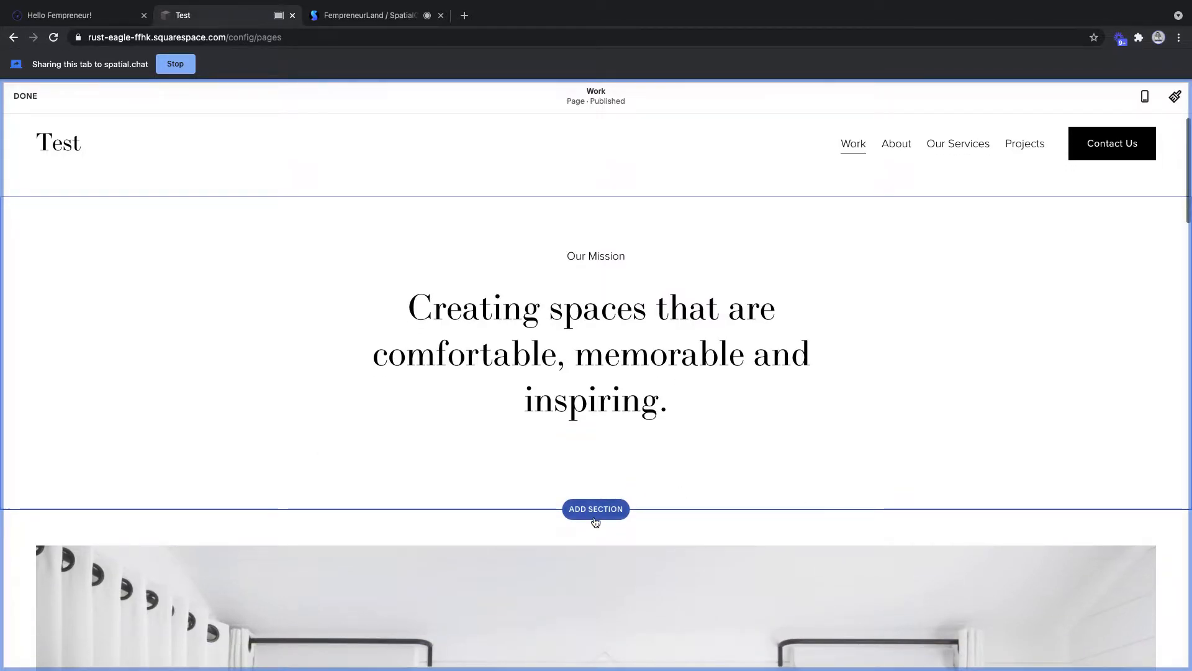
pyautogui.scroll(-10, 718, 519)
pyautogui.scroll(1, 718, 519)
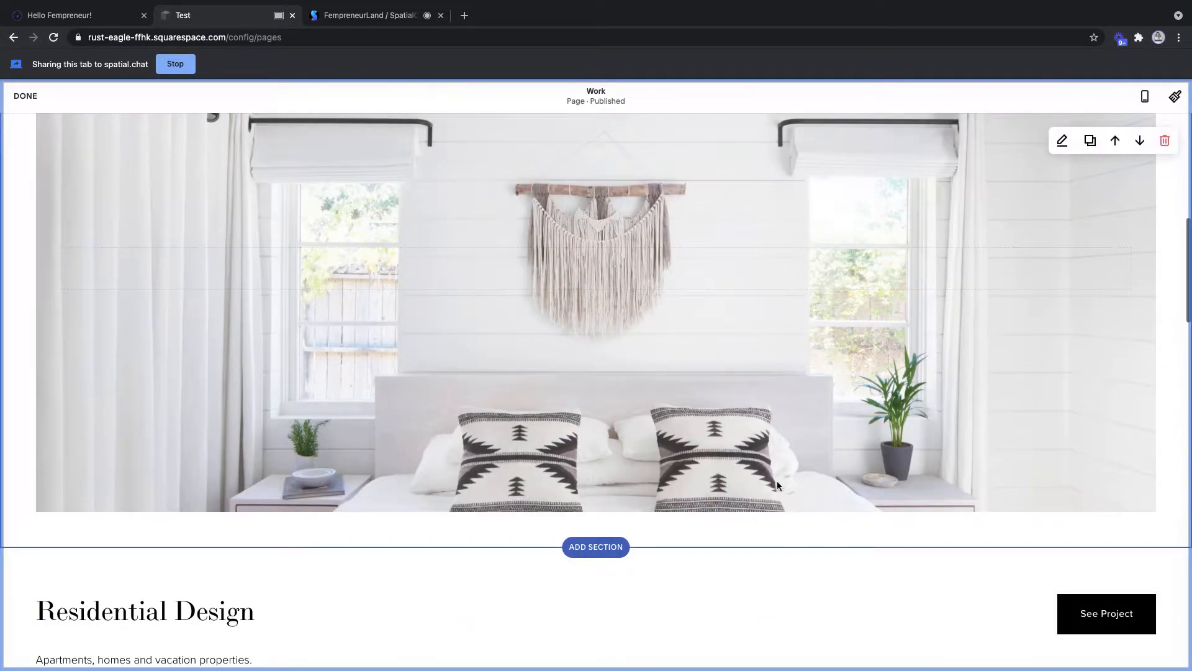
pyautogui.scroll(3, 485, 286)
pyautogui.scroll(2, 843, 530)
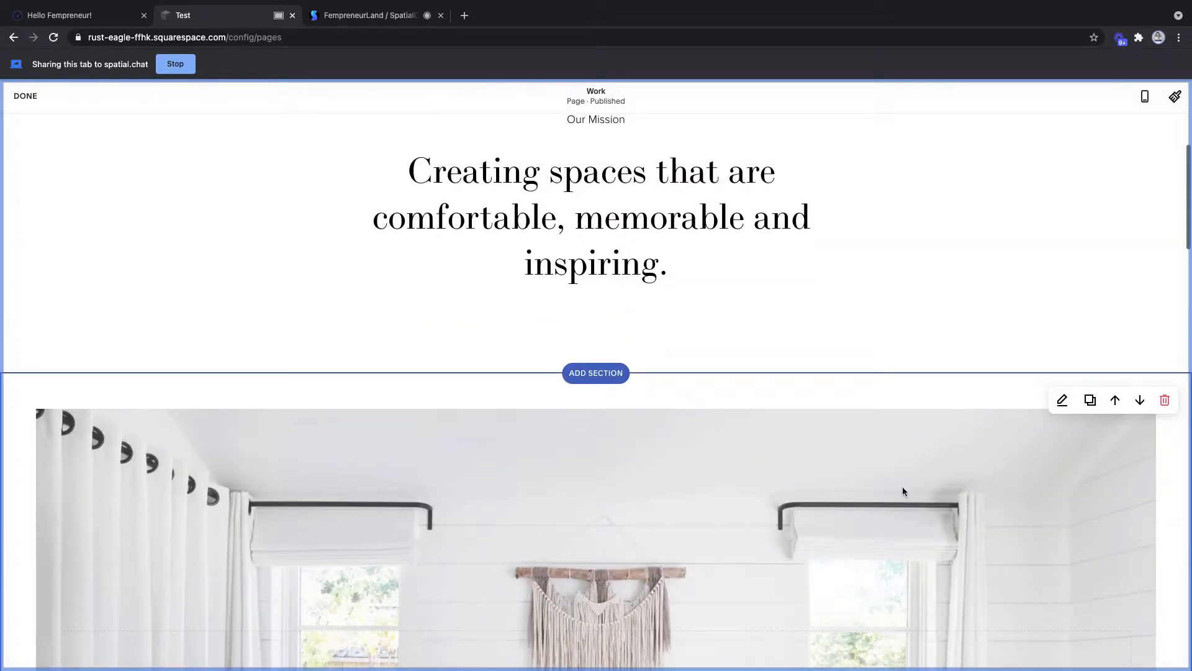
pyautogui.click(1165, 403)
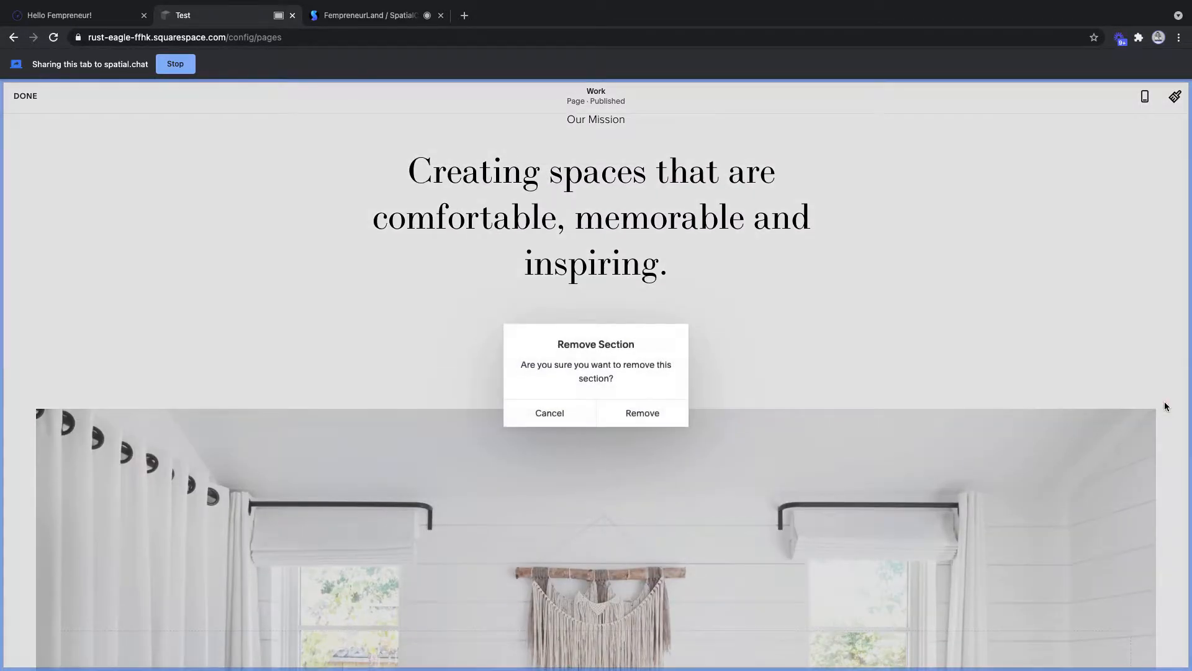
pyautogui.click(633, 415)
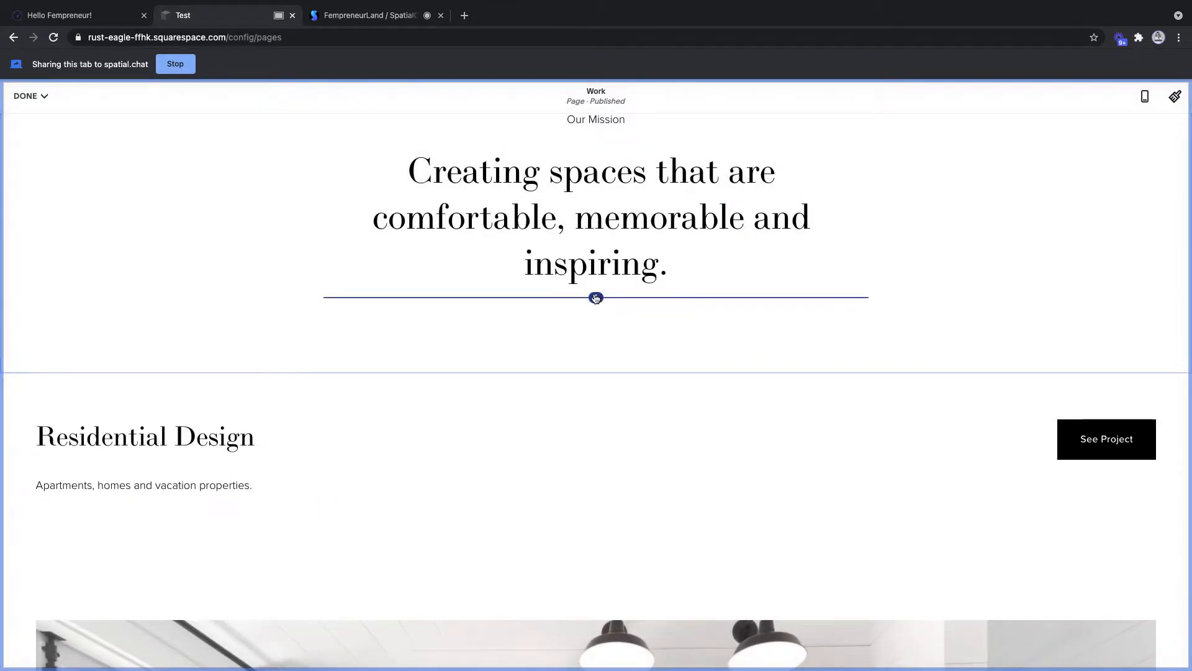
# - Add an empty Video block below the mission heading
pyautogui.click(596, 298)
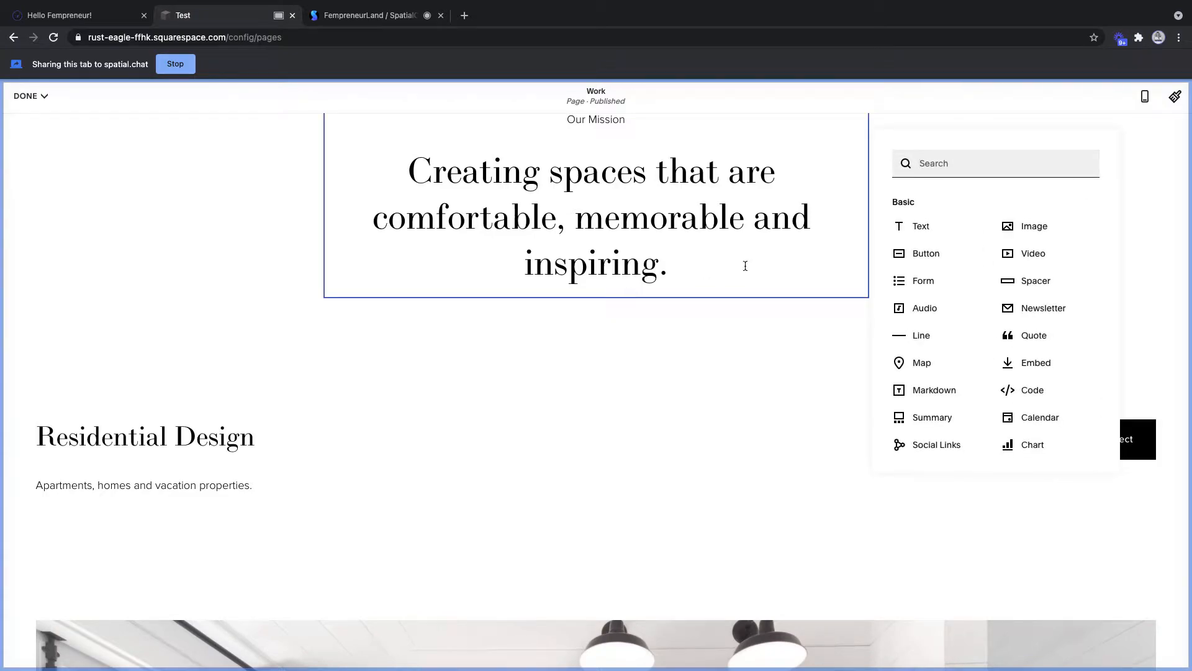
pyautogui.click(1034, 252)
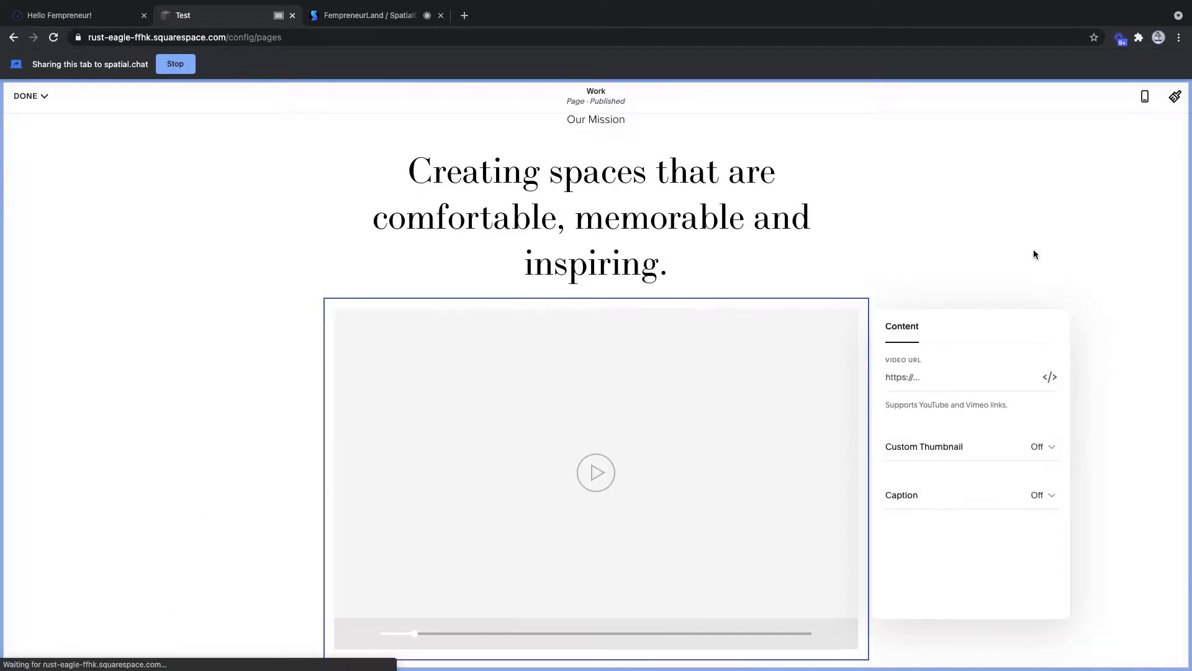
pyautogui.click(464, 16)
# - Copy the share link of the Podcast Update video from your YouTube channel
pyautogui.write('youtube')
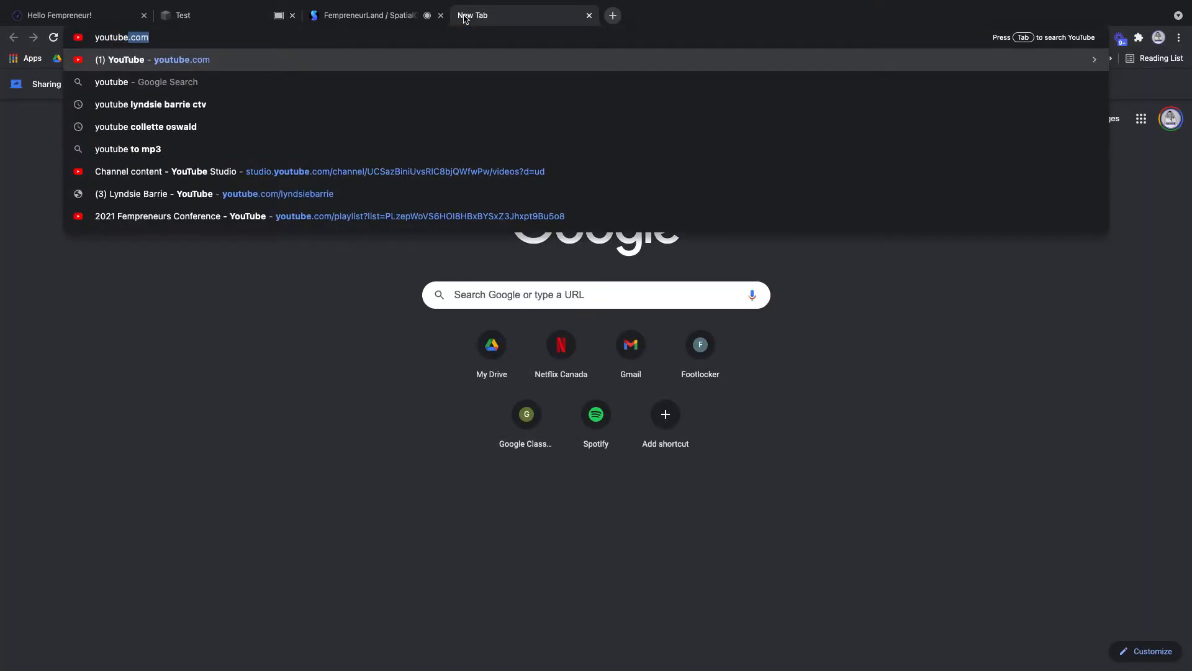
pyautogui.press('Return')
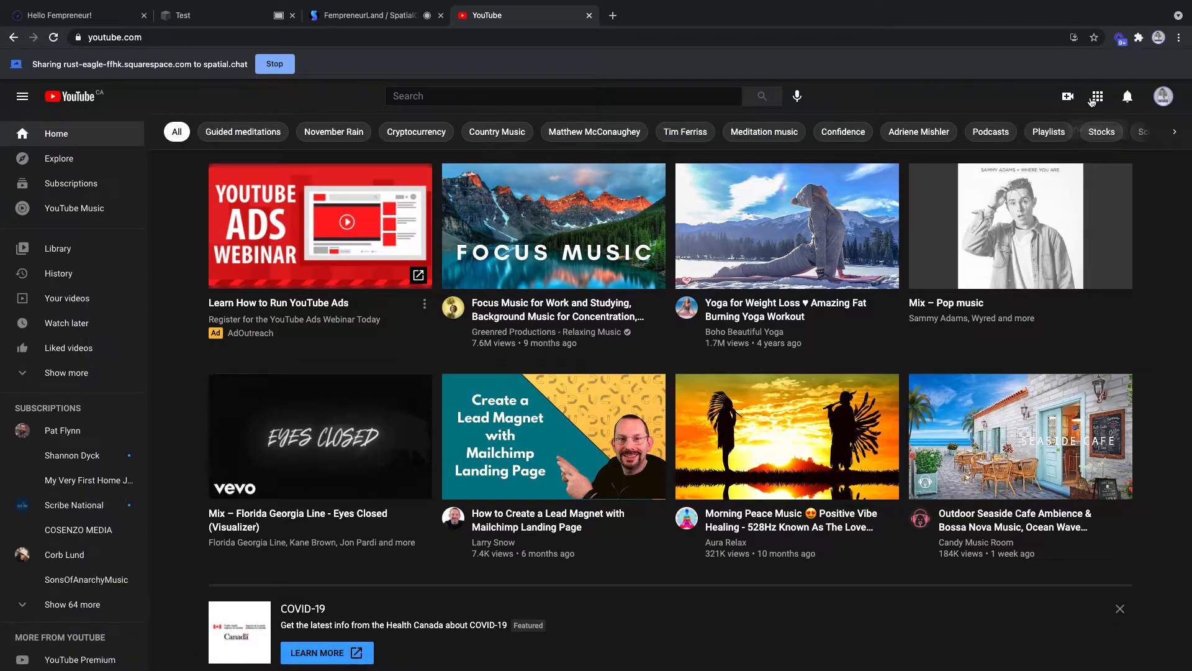
pyautogui.click(1163, 97)
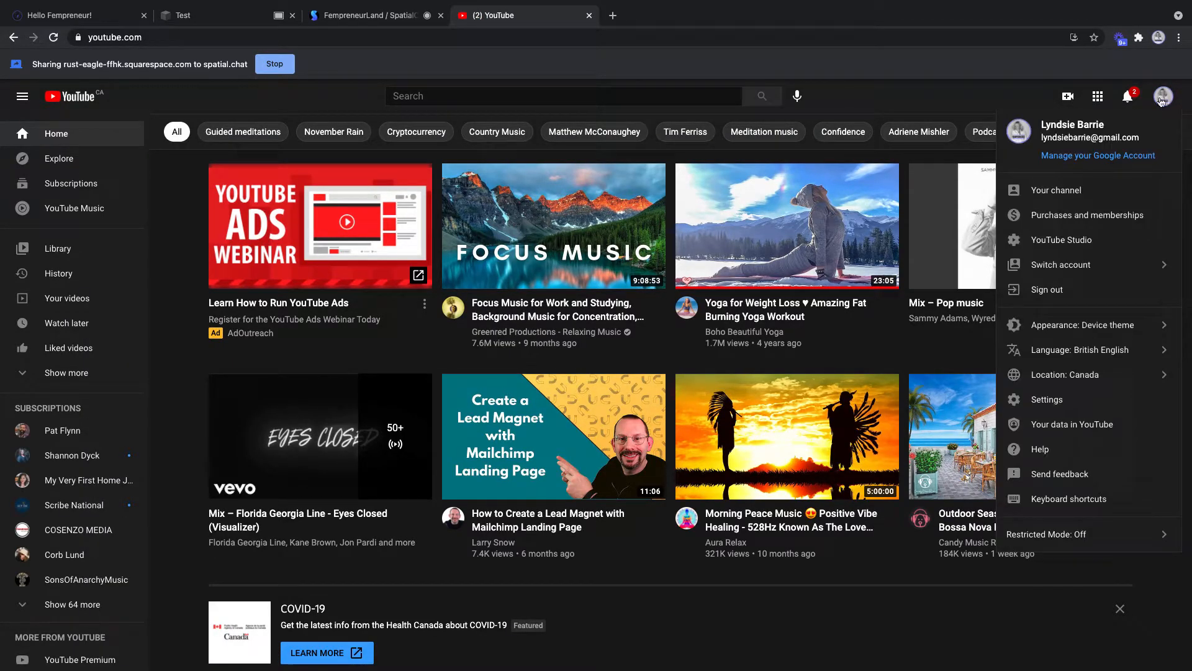
pyautogui.click(1085, 190)
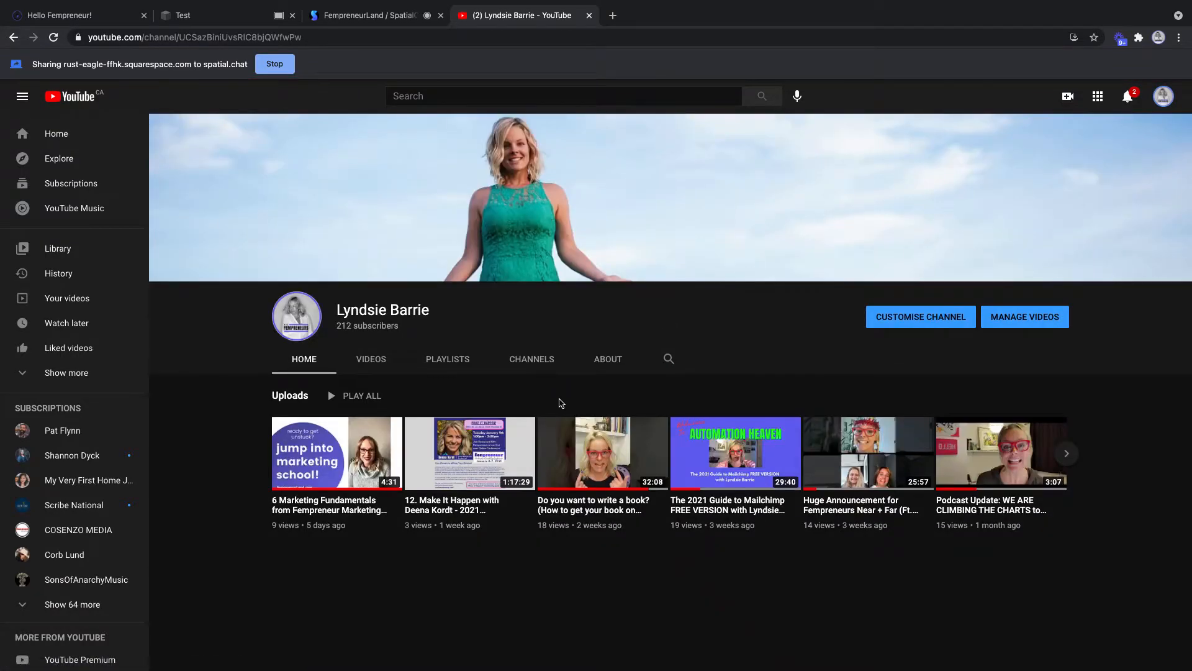
pyautogui.moveTo(1003, 472)
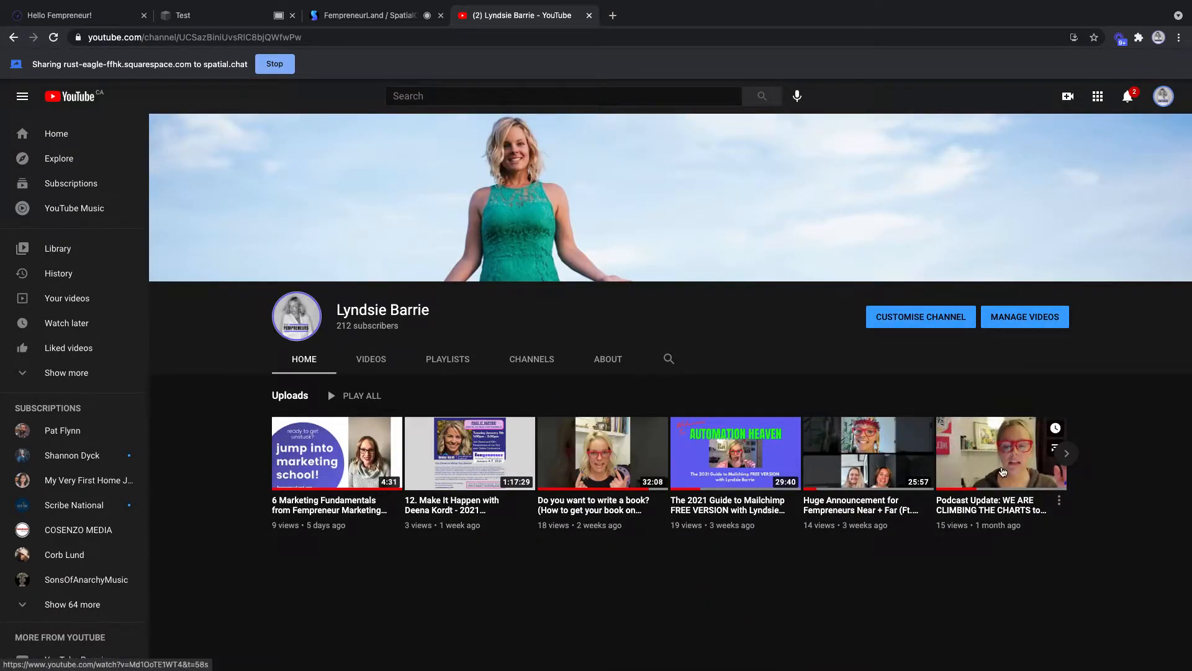
pyautogui.click(1003, 472)
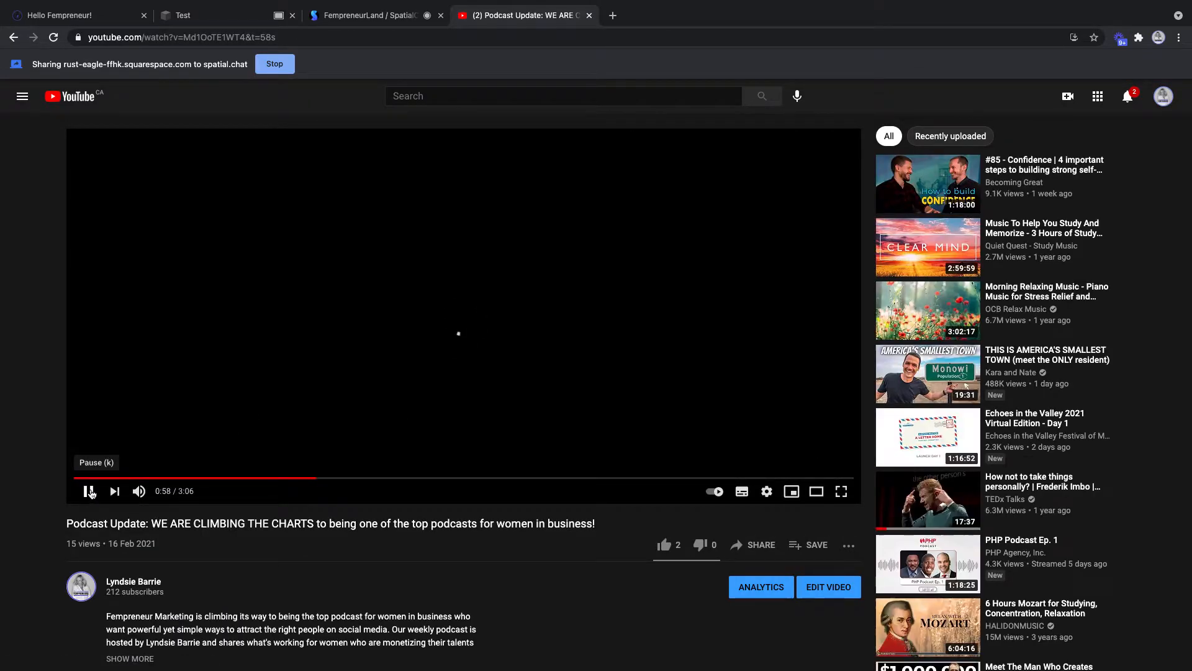
pyautogui.click(753, 545)
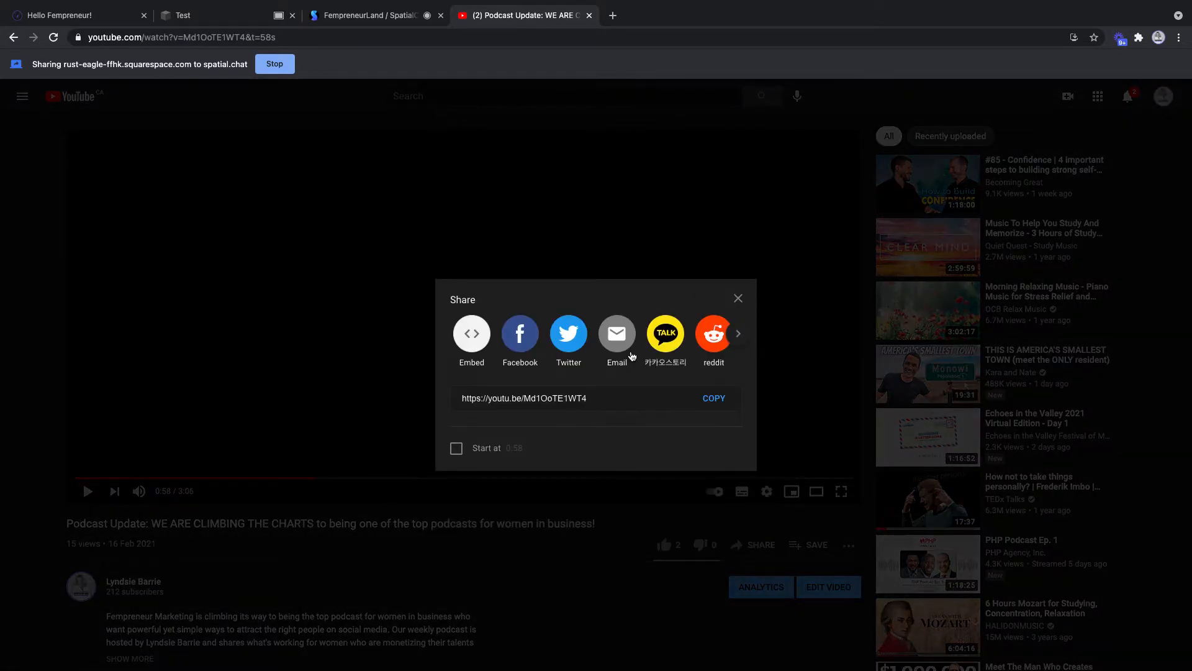
pyautogui.click(707, 401)
# - Paste the copied youtu.be link into the Video block's URL field
pyautogui.click(224, 15)
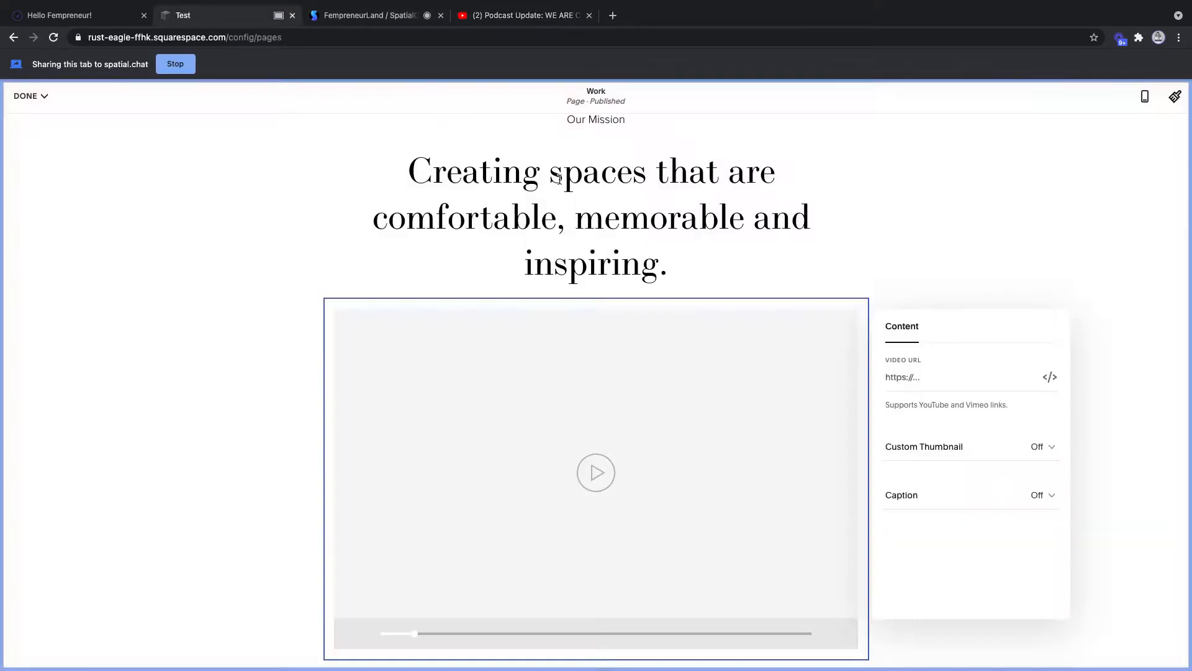
pyautogui.click(929, 376)
pyautogui.hotkey('ctrl', 'v')
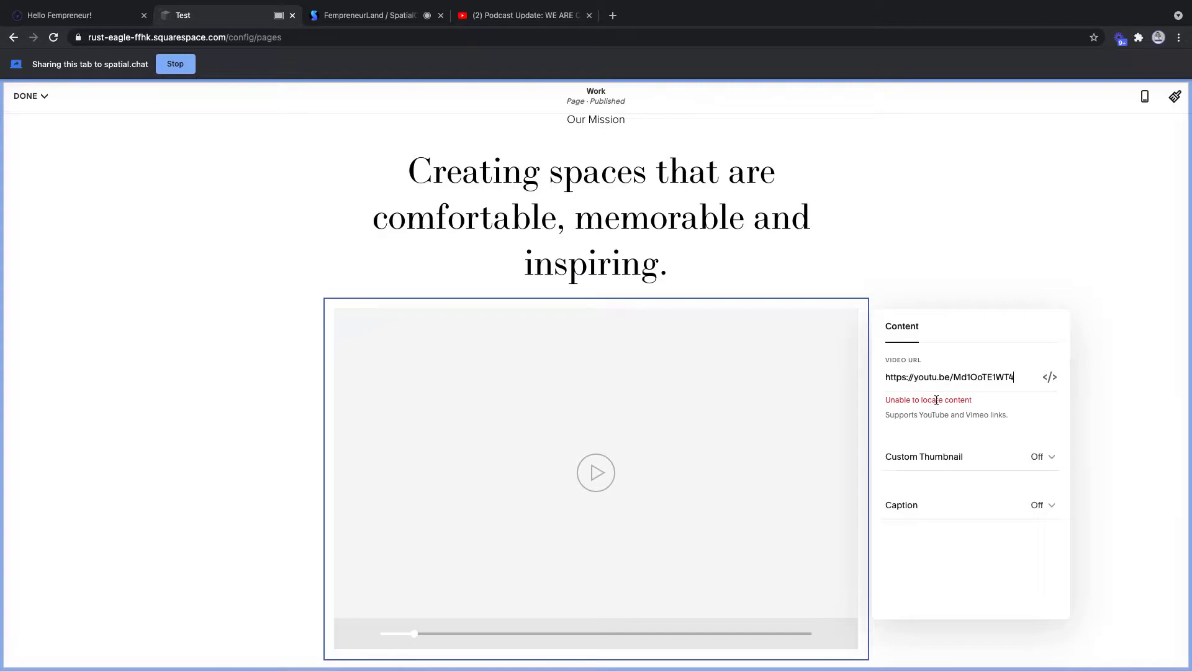
pyautogui.moveTo(472, 3)
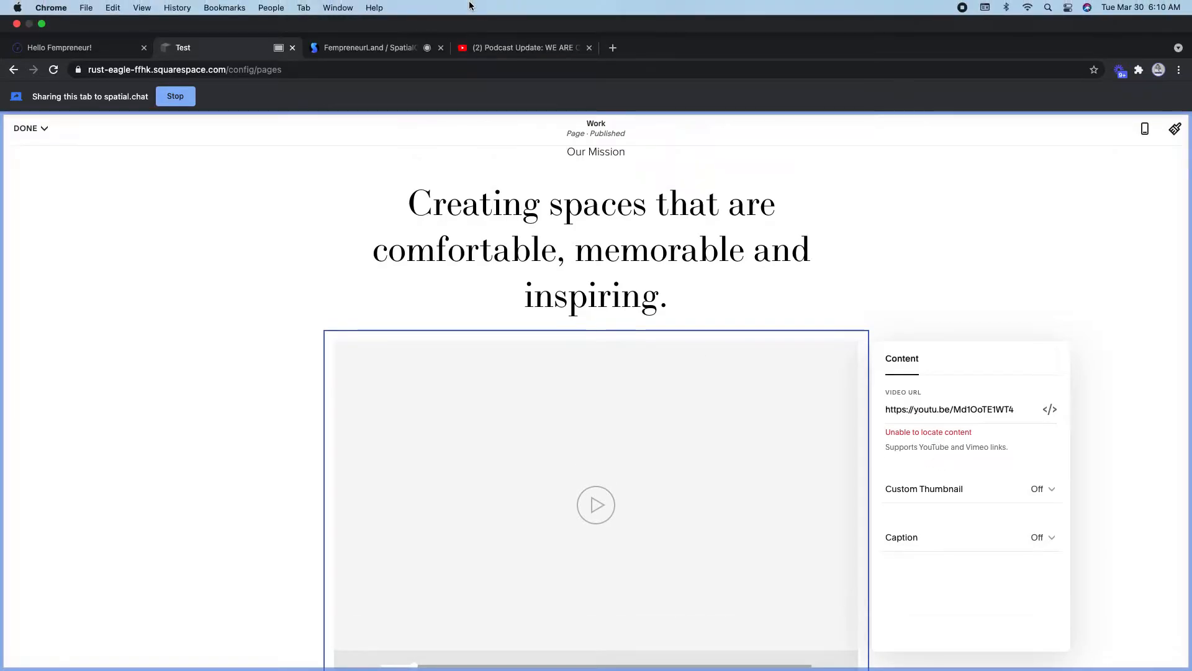
pyautogui.click(514, 50)
# - Copy the share link for 'The 2021 Guide to Mailchimp' video, then return to the Test site tab
pyautogui.click(735, 235)
pyautogui.scroll(-4, 632, 259)
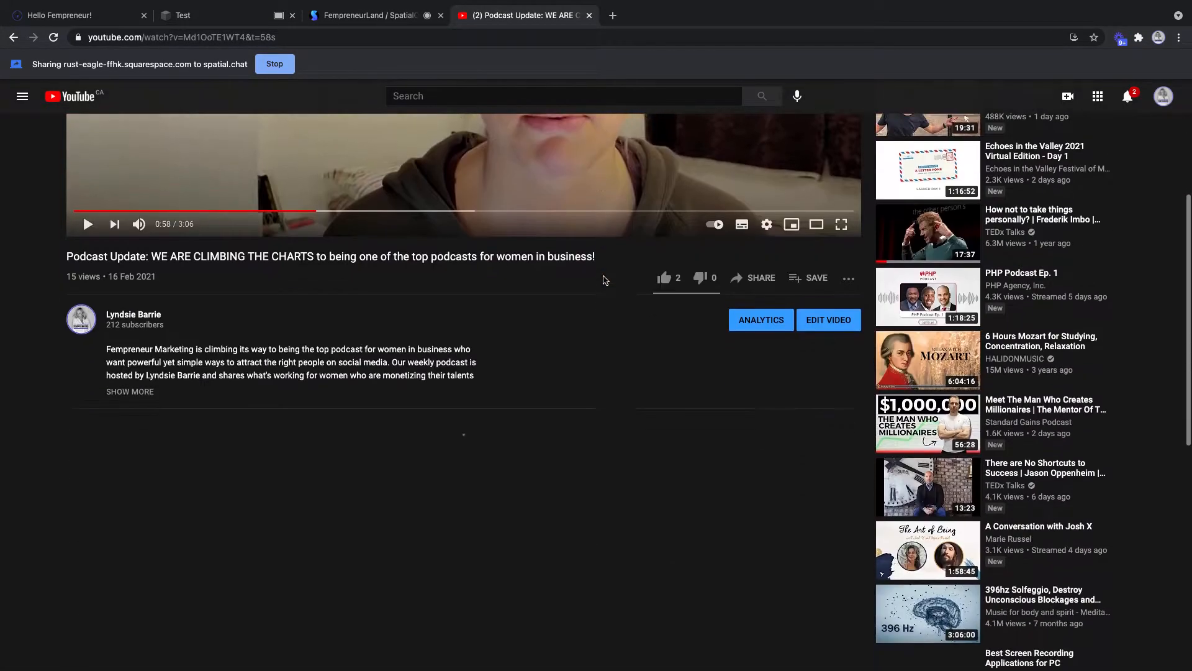
pyautogui.scroll(4, 602, 274)
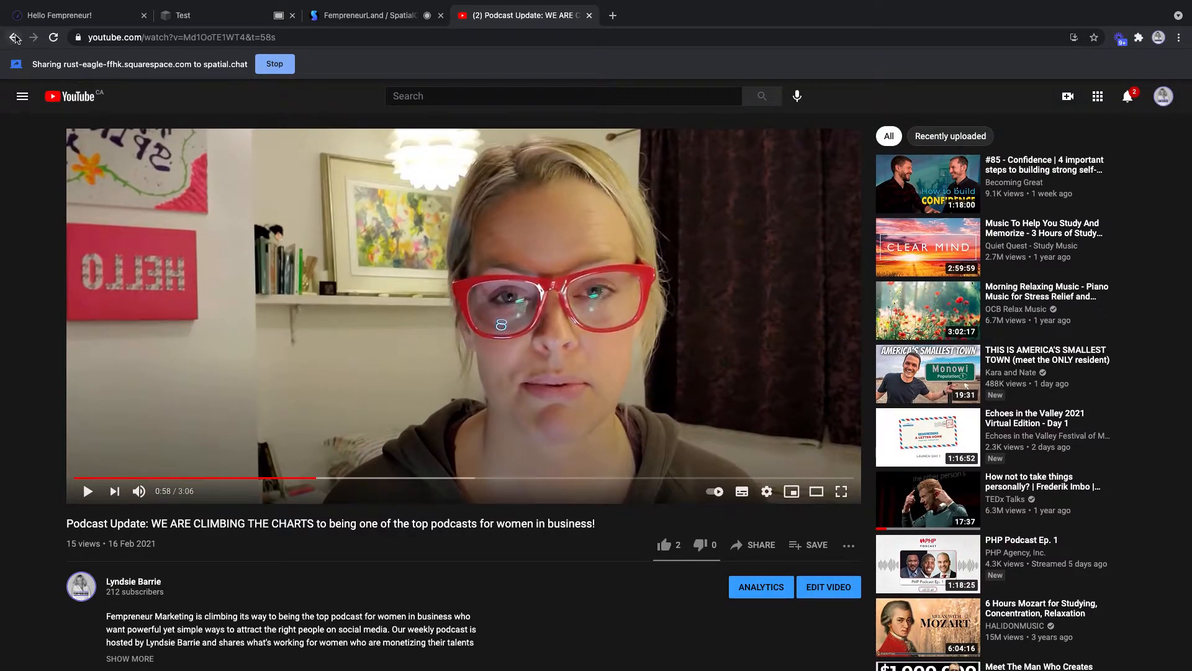
pyautogui.click(13, 37)
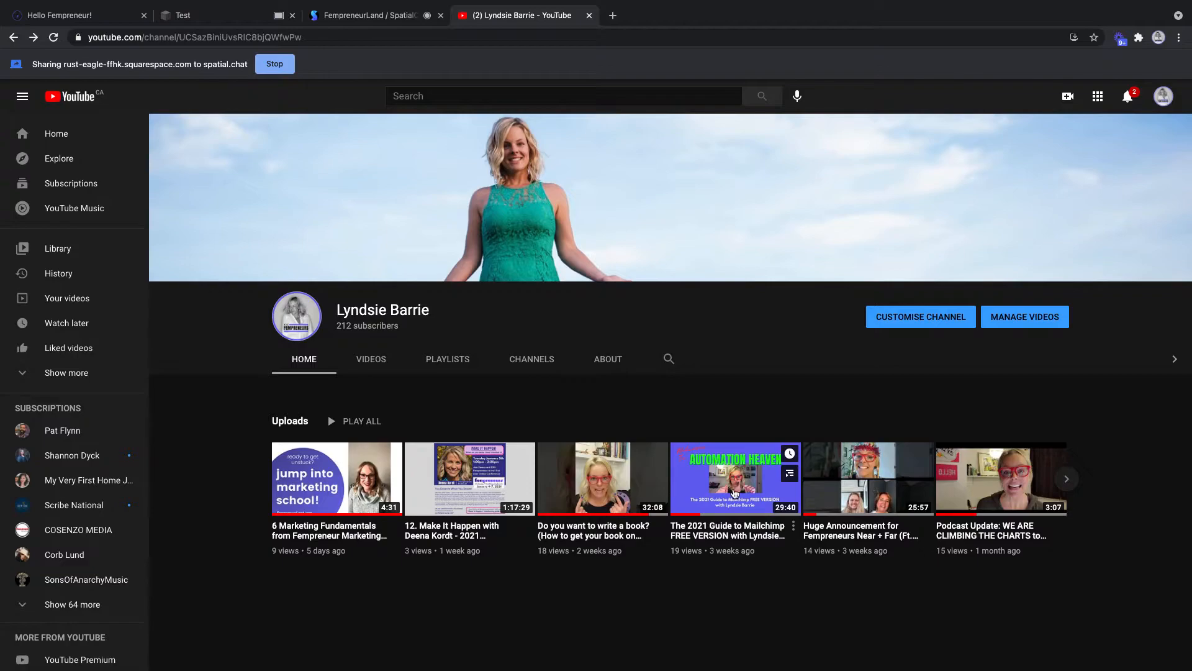
pyautogui.click(777, 479)
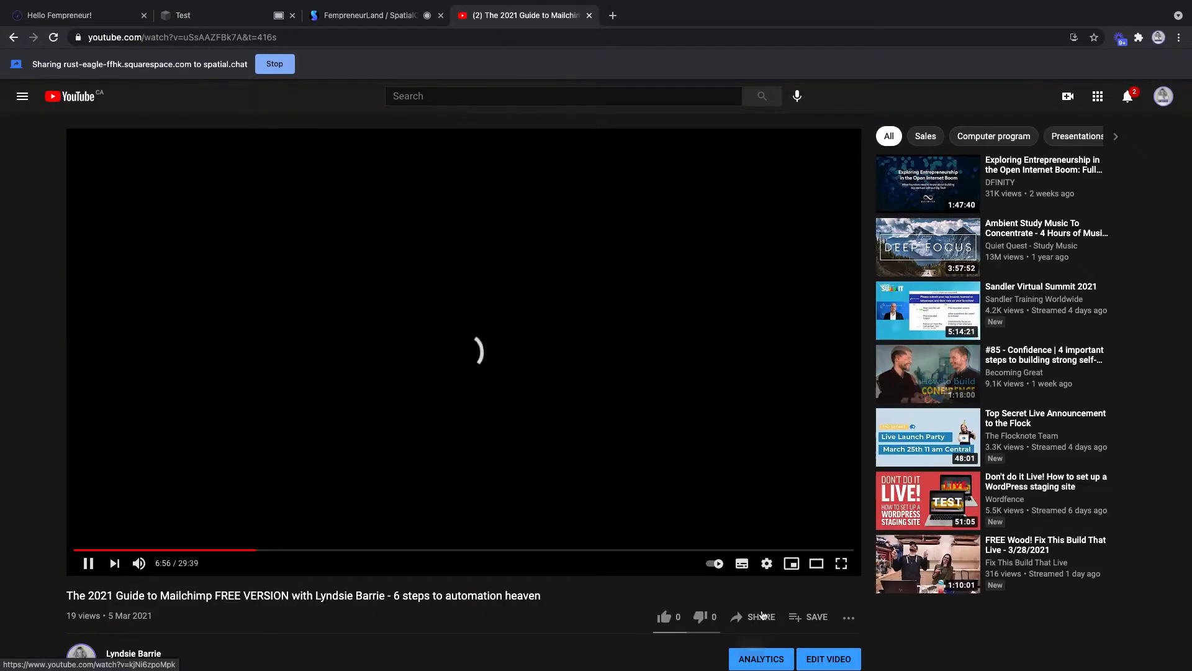
pyautogui.click(90, 565)
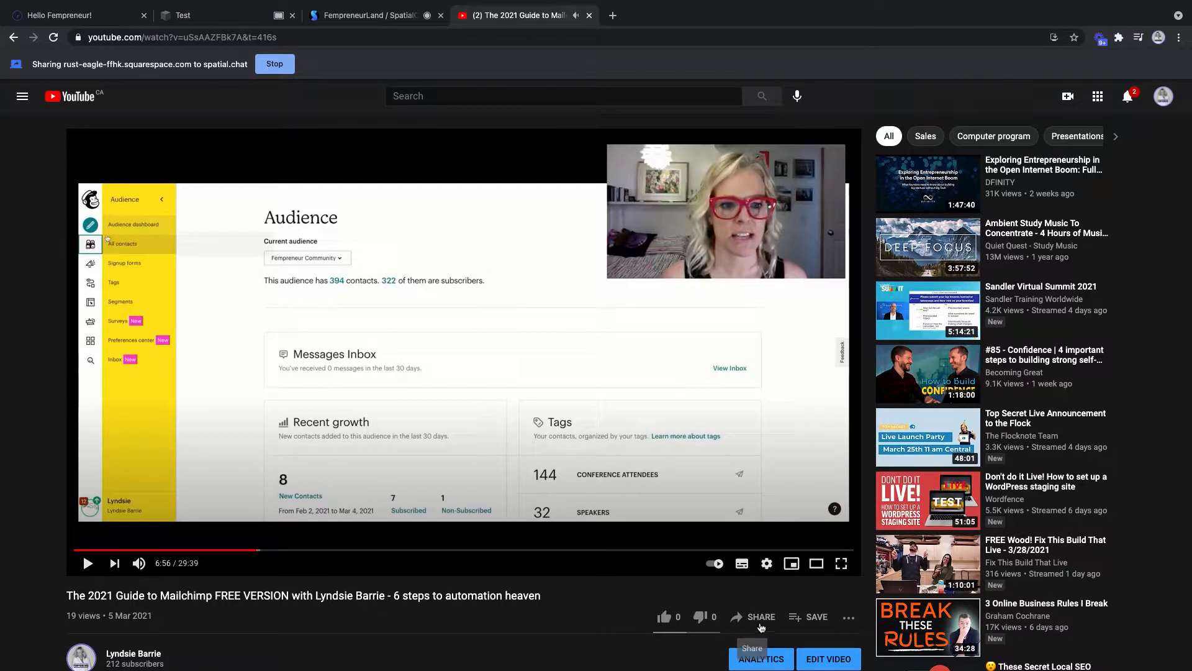
pyautogui.click(754, 618)
pyautogui.click(706, 407)
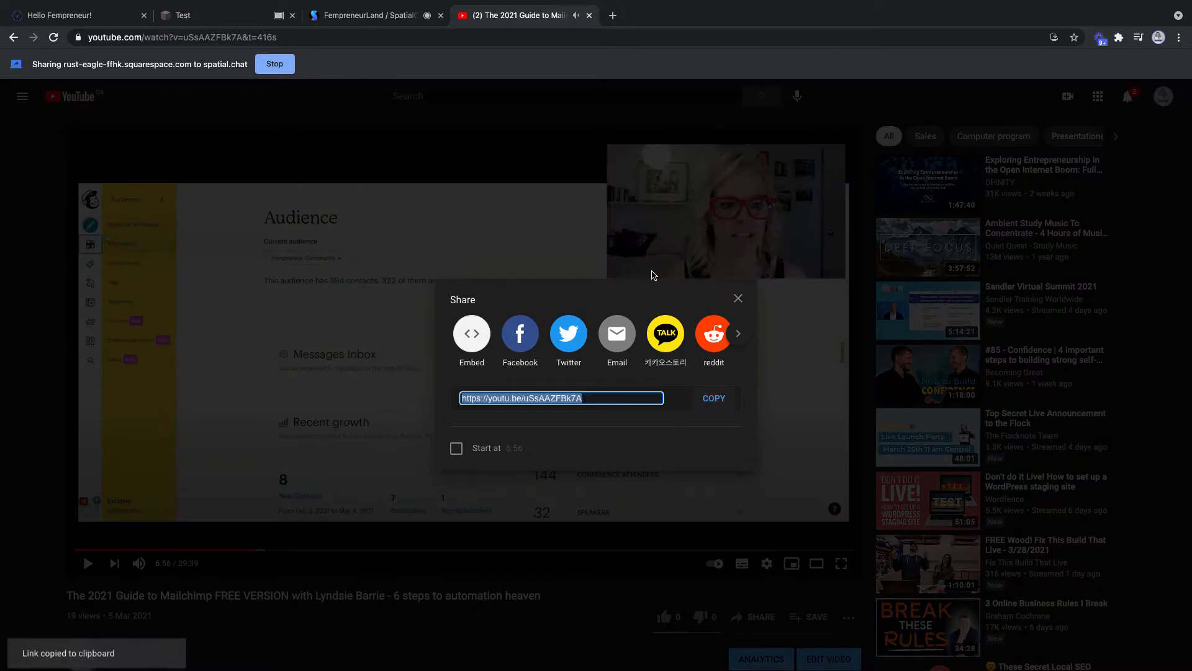
pyautogui.click(353, 19)
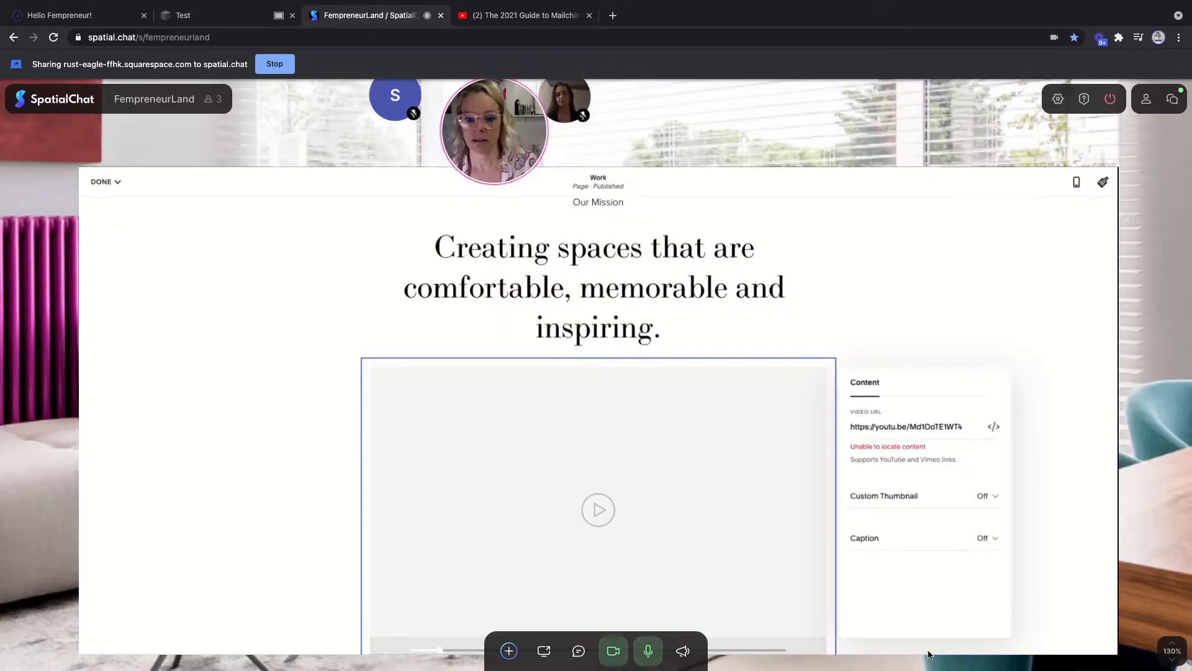
pyautogui.click(163, 18)
# - Replace the broken Video block URL with the copied Mailchimp guide link and close the block settings
pyautogui.tripleClick(947, 380)
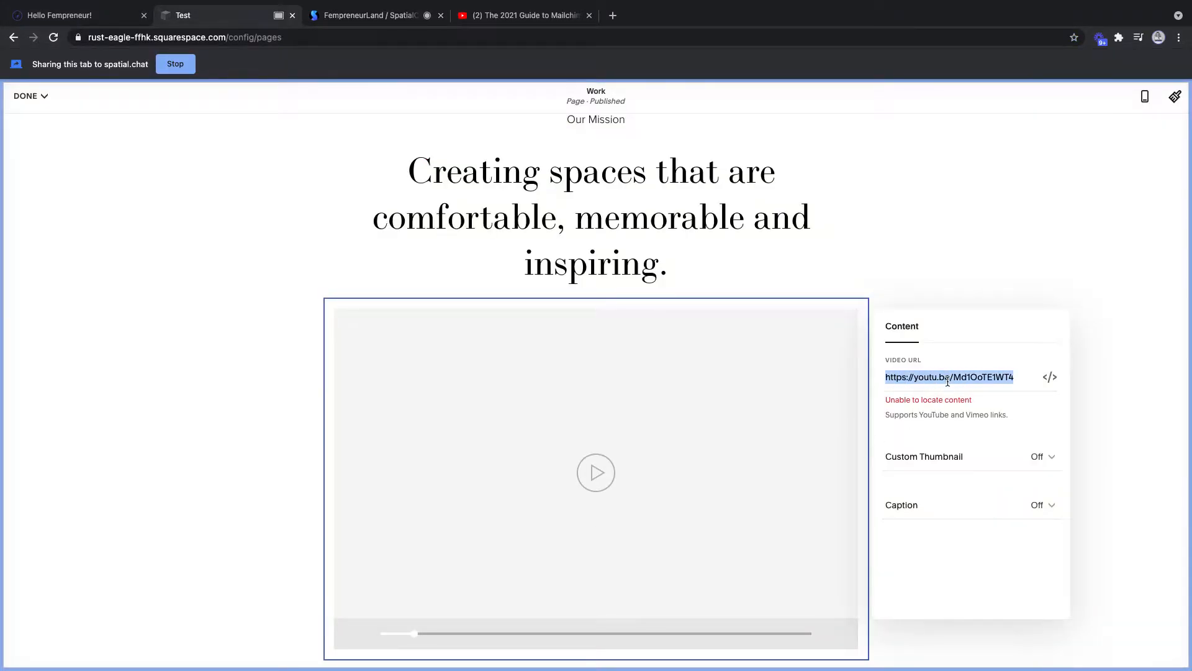
pyautogui.hotkey('ctrl', 'v')
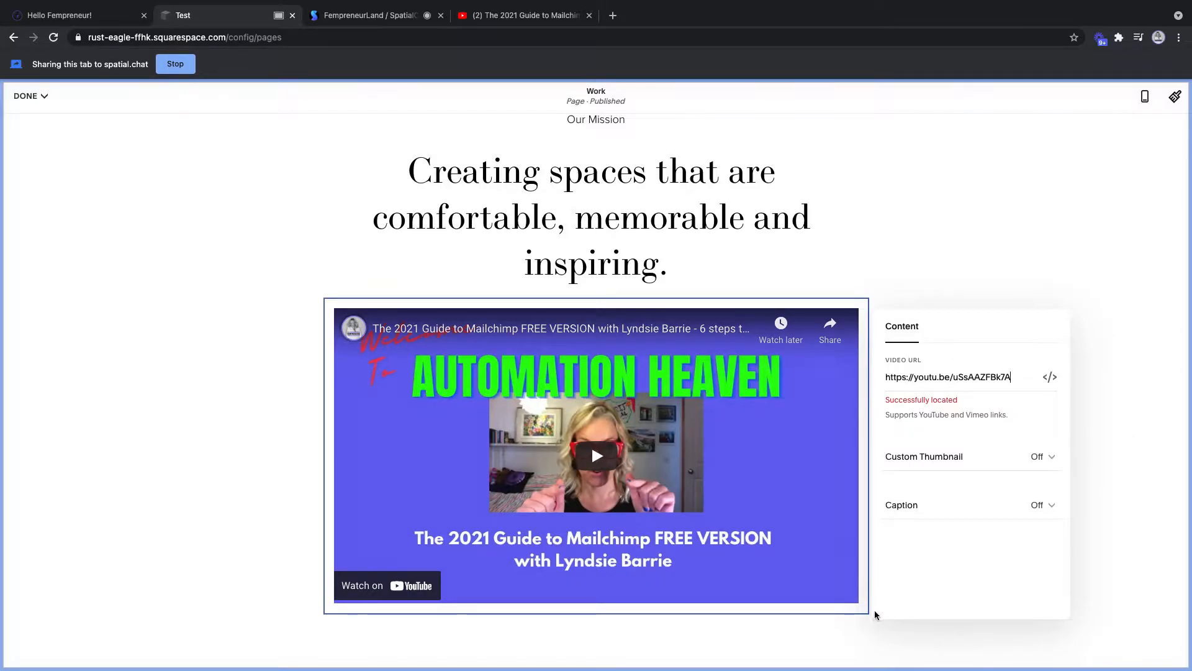
pyautogui.click(928, 255)
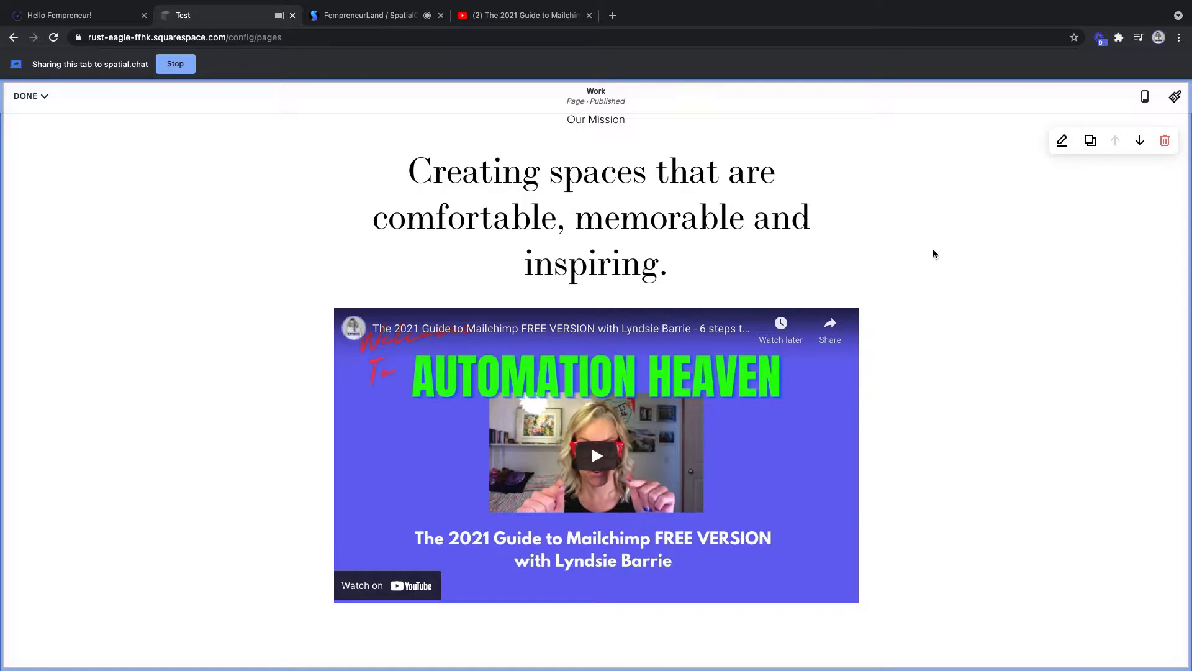
# - Replace the 'Our Mission' line with the greeting 'Welcome, Fempreneuer!'
pyautogui.scroll(3, 913, 249)
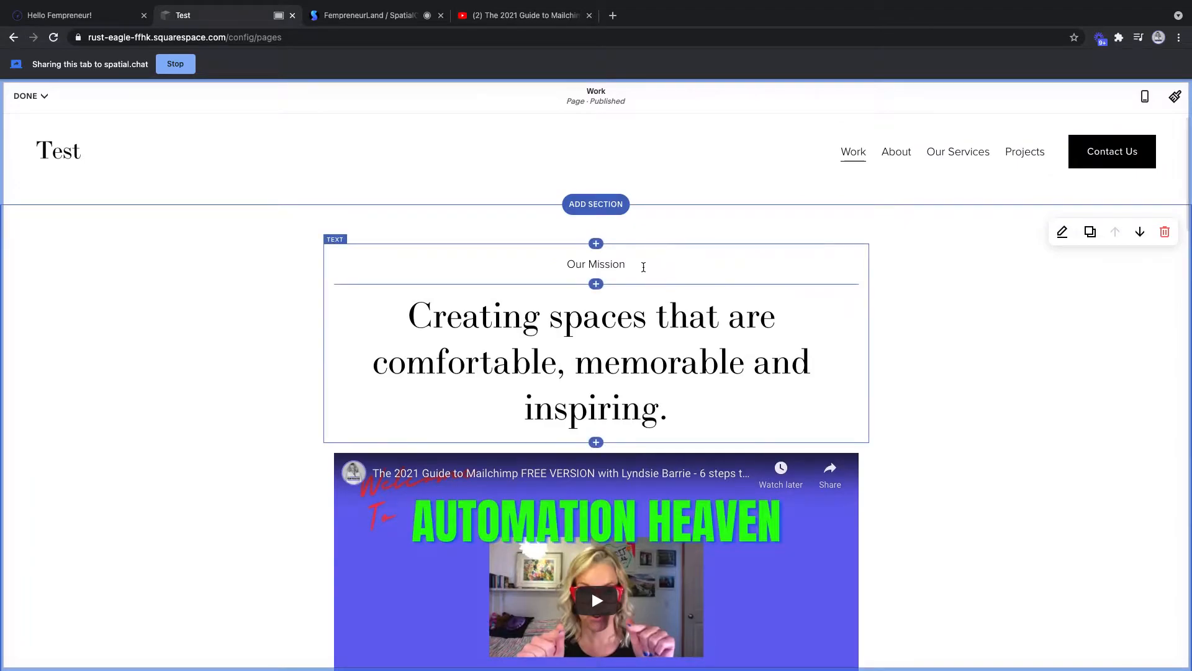
pyautogui.click(629, 266)
pyautogui.moveTo(629, 266); pyautogui.dragTo(565, 264)
pyautogui.write('e')
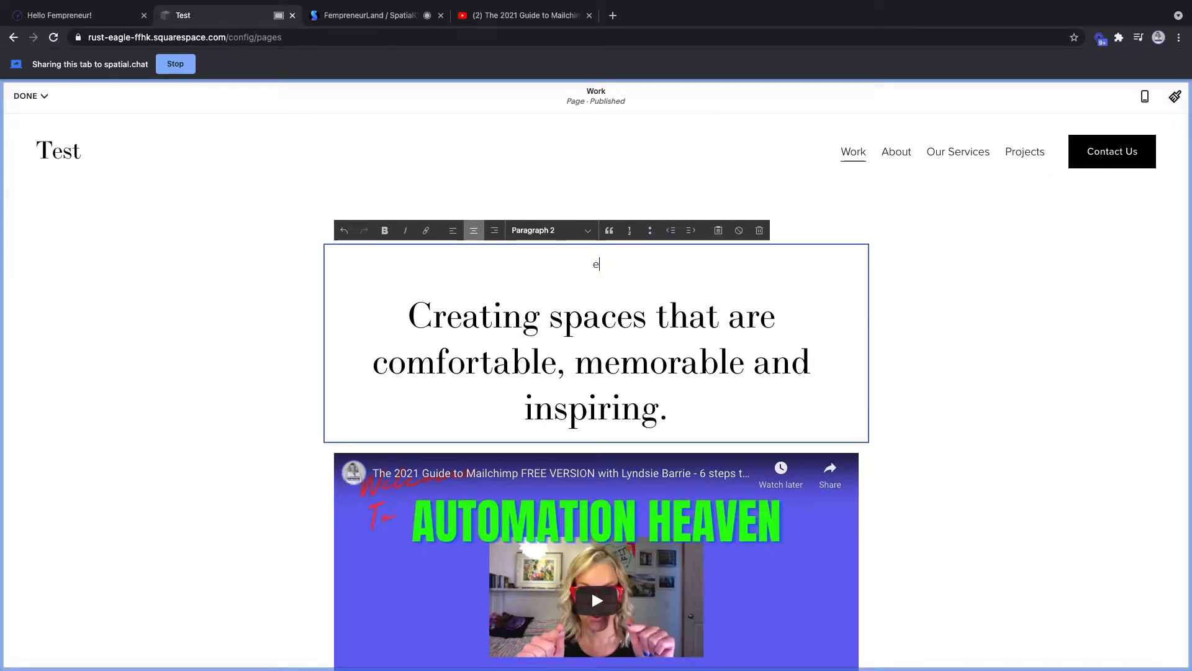
pyautogui.press('BackSpace')
pyautogui.write('Welcome, Fempreneue')
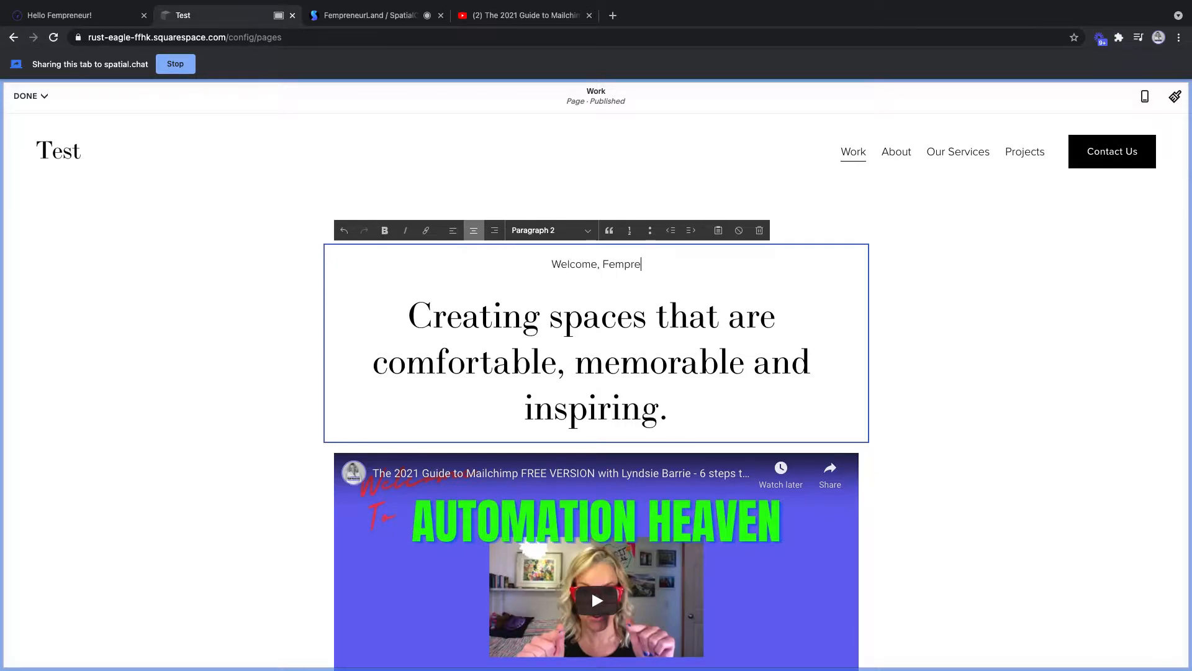
pyautogui.write('r!')
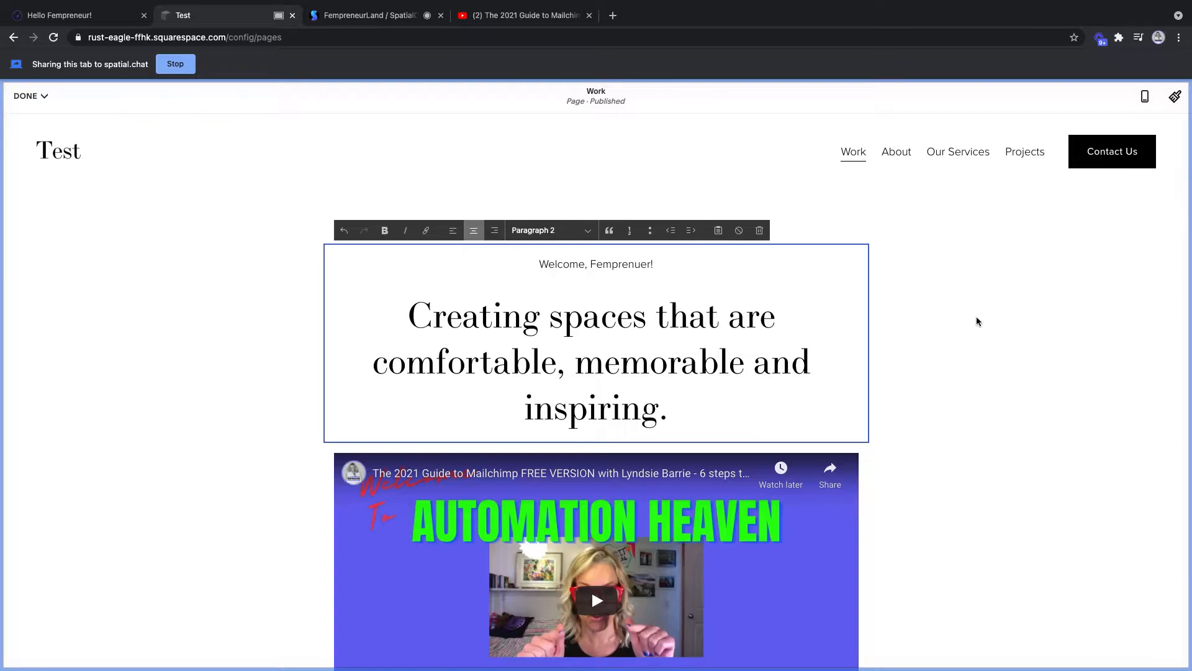
# - Rewrite the heading as 'Watch this video to learn all about FempreneurLand and what we have to offer you!'
pyautogui.moveTo(705, 416); pyautogui.dragTo(356, 331)
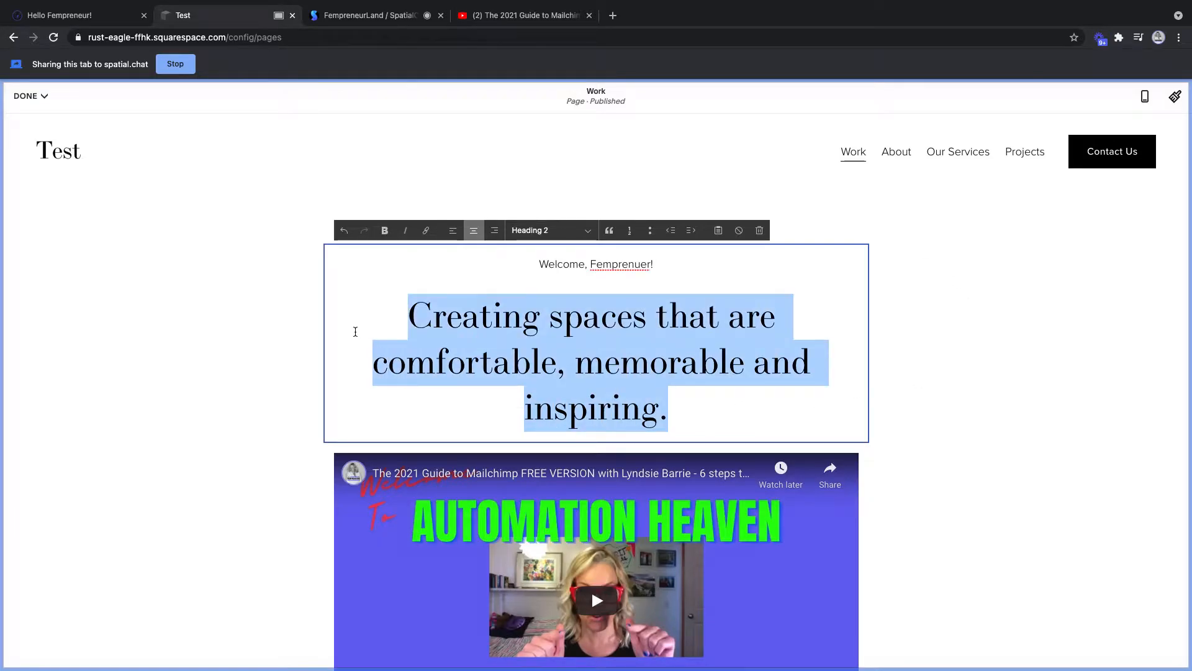
pyautogui.write('Watch this video to learn ')
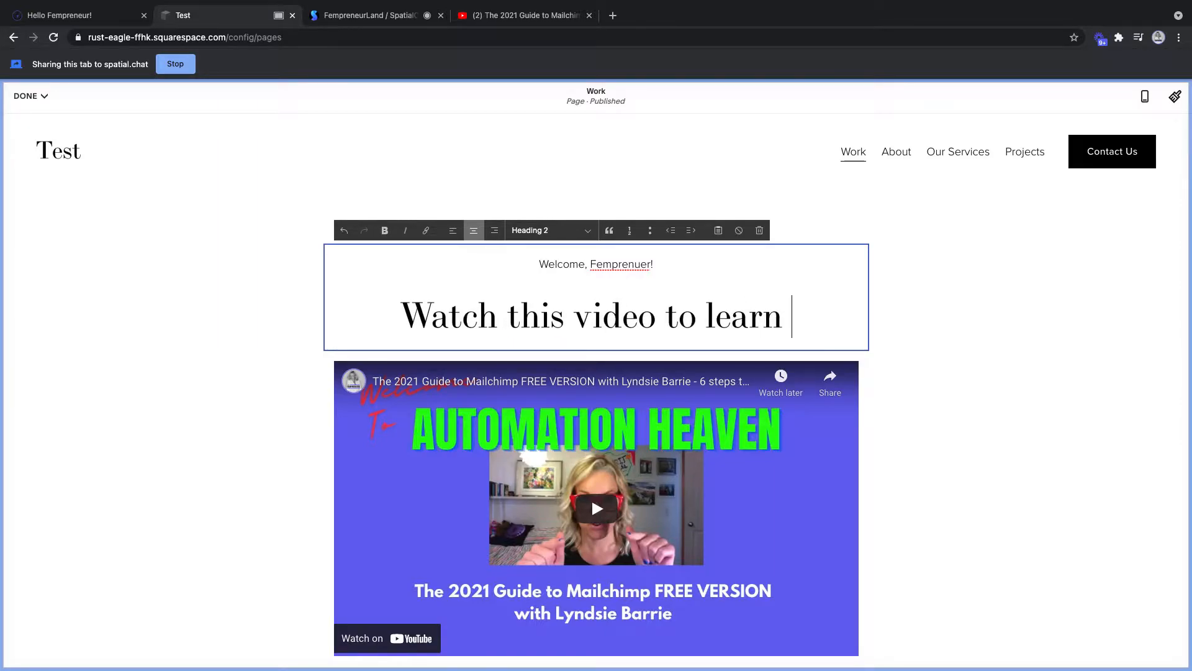
pyautogui.write('all abou')
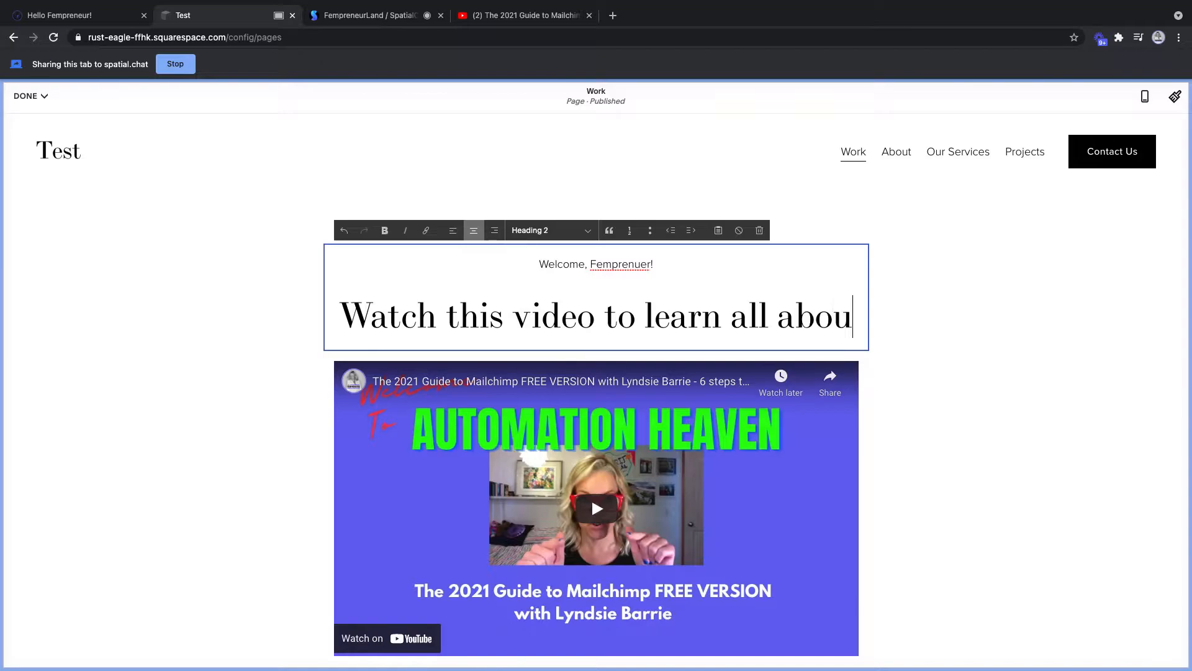
pyautogui.write('t FempreneurLand asnd')
pyautogui.press('BackSpace')
pyautogui.press('BackSpace')
pyautogui.press('BackSpace')
pyautogui.write('nd ')
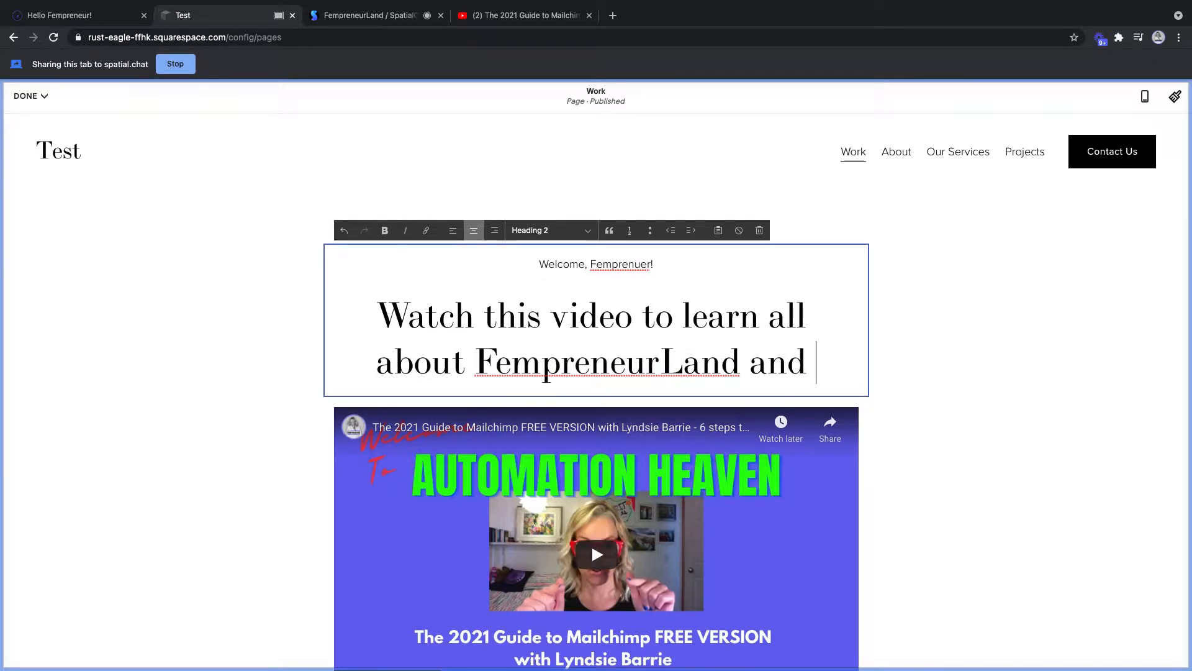
pyautogui.write('what we ha')
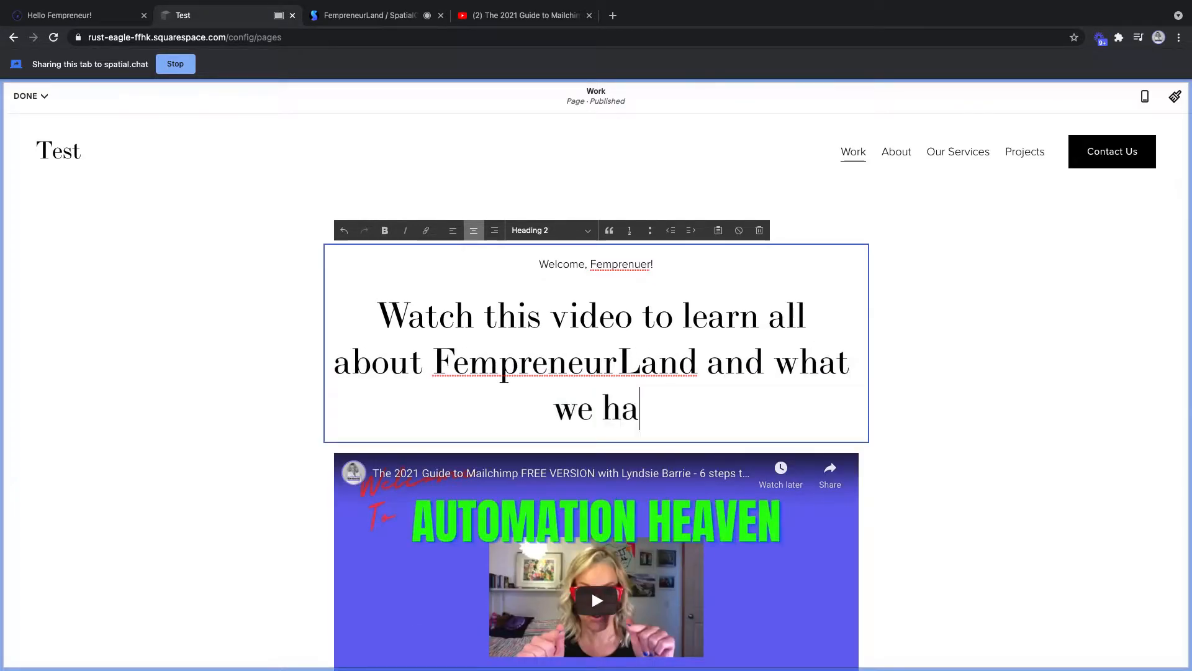
pyautogui.write('ve to offer you!@')
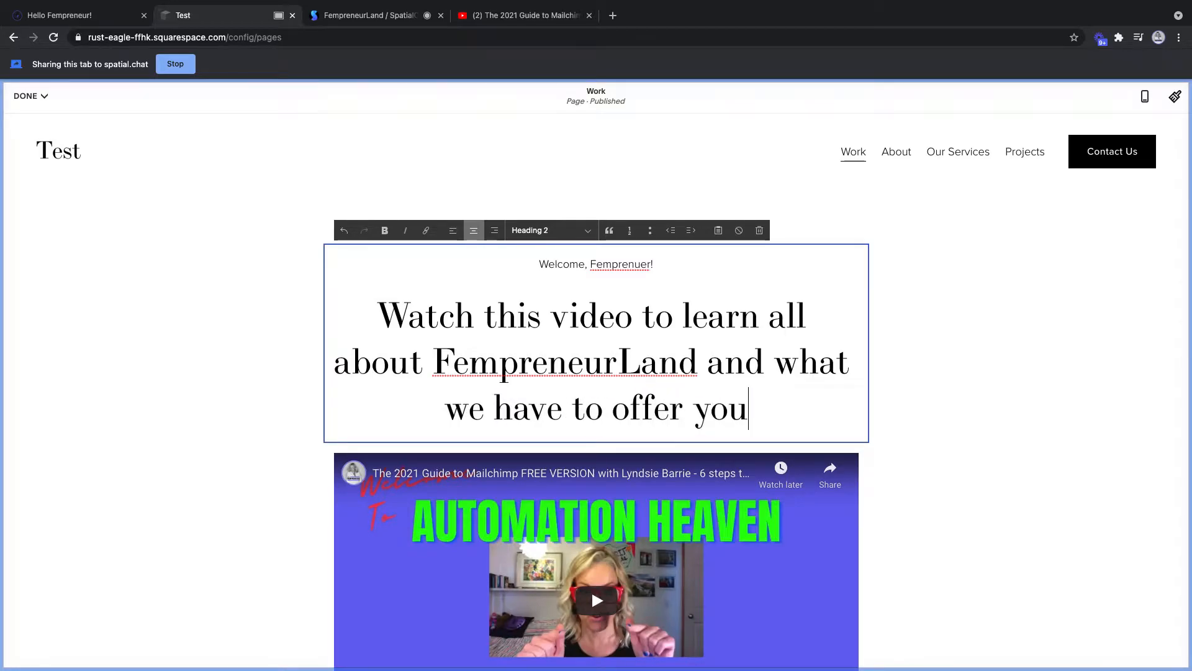
pyautogui.press('BackSpace')
pyautogui.scroll(-3, 638, 309)
pyautogui.scroll(4, 638, 309)
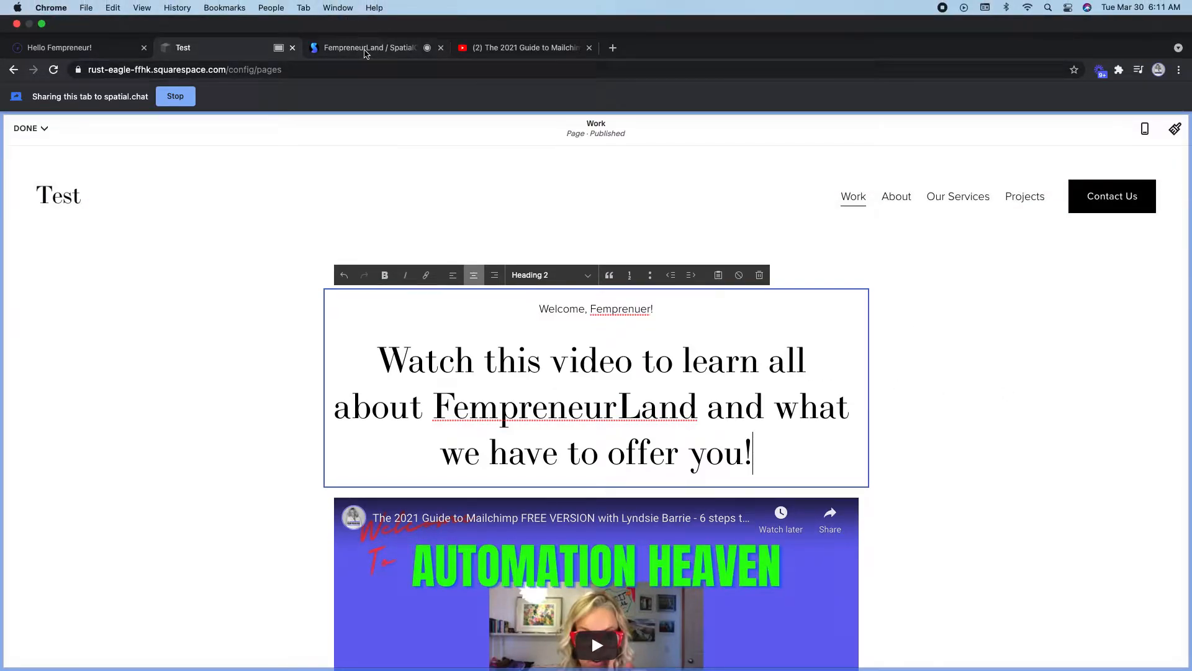
pyautogui.click(366, 19)
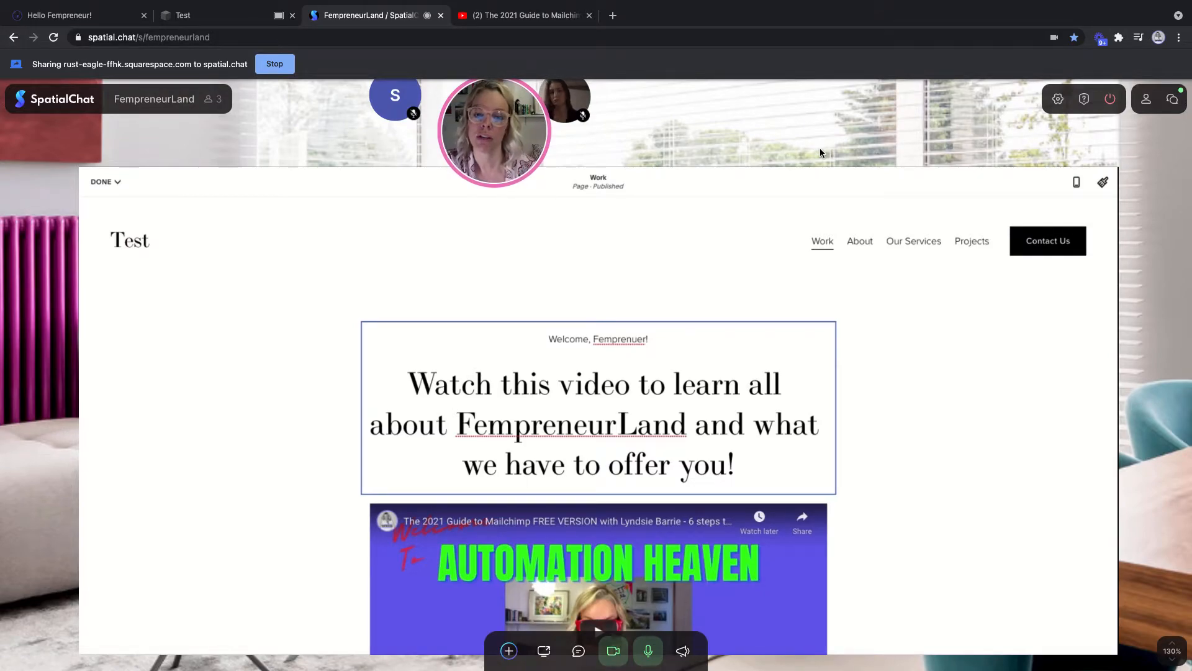
pyautogui.hotkey('ctrl', 'shift', 'Tab')
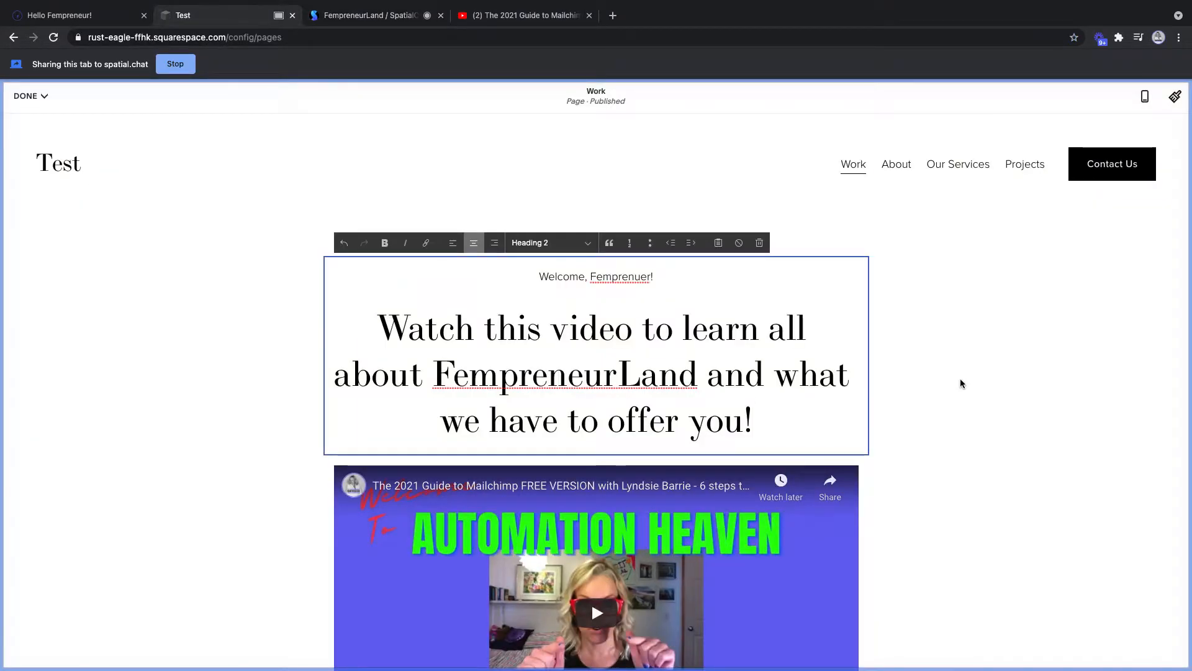
pyautogui.click(265, 295)
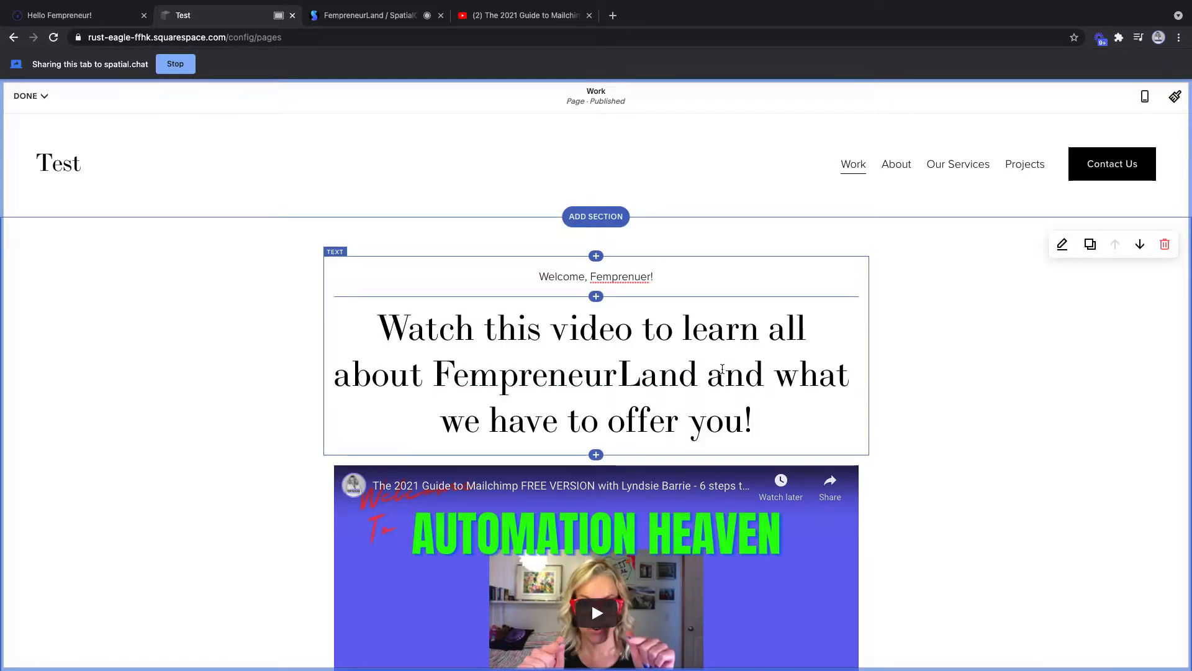
pyautogui.click(752, 401)
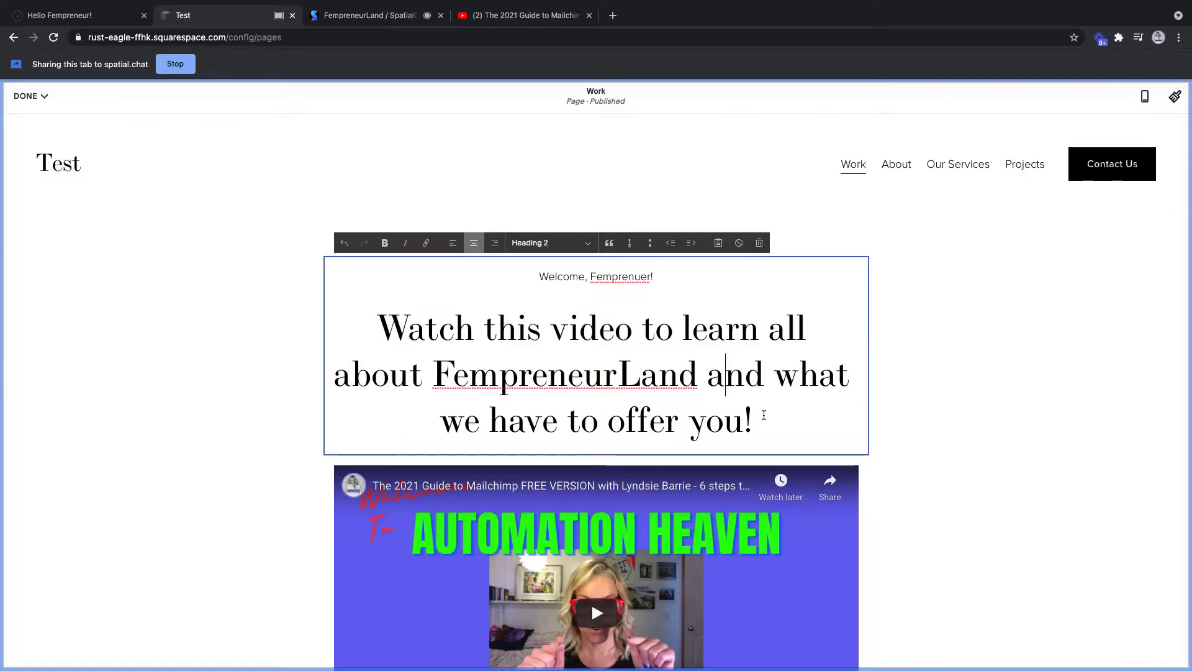
pyautogui.moveTo(758, 421); pyautogui.dragTo(364, 339)
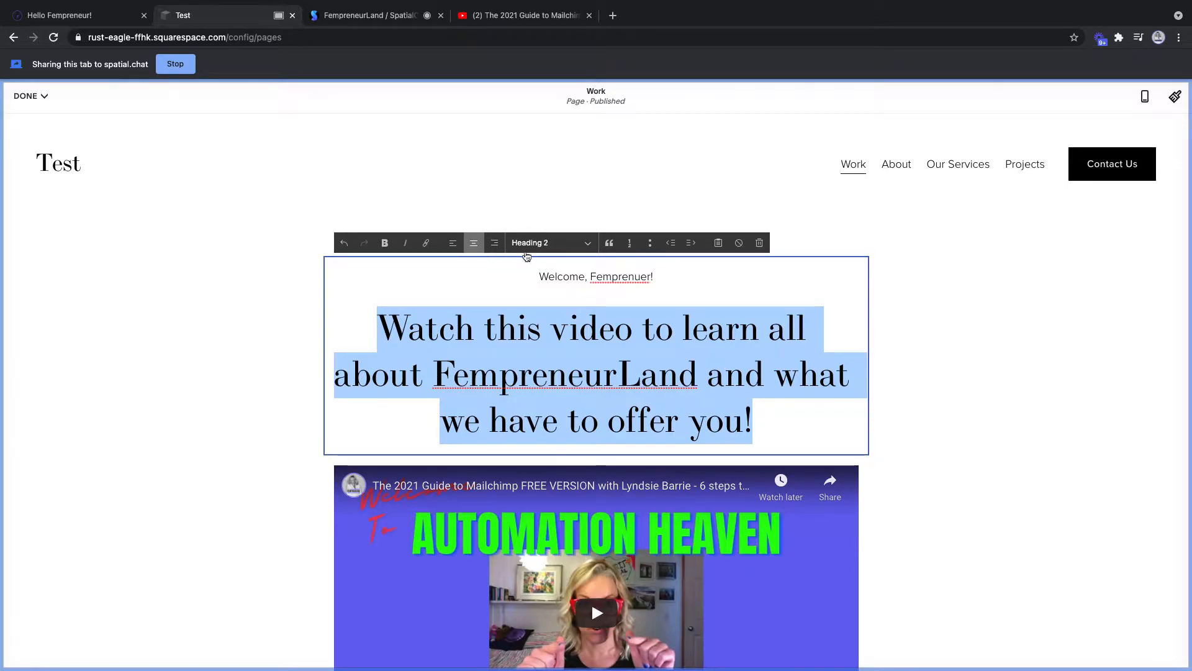
# - Keep the heading at Heading 2 style and save the Work page edits via DONE > Save
pyautogui.click(587, 244)
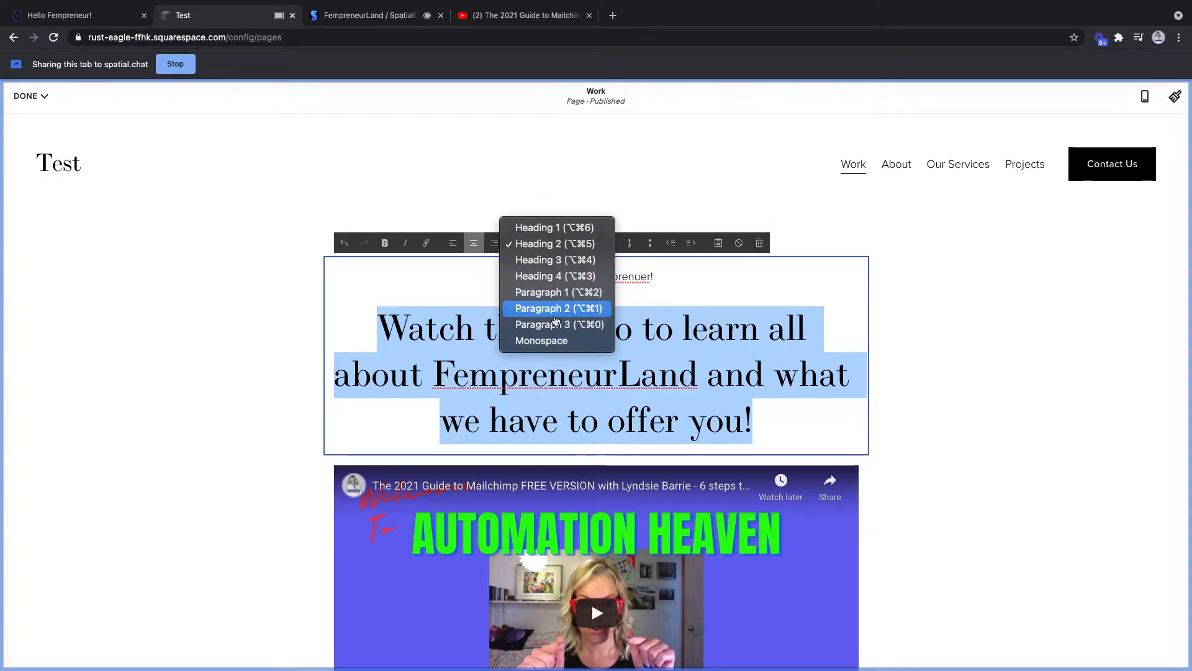
pyautogui.click(972, 303)
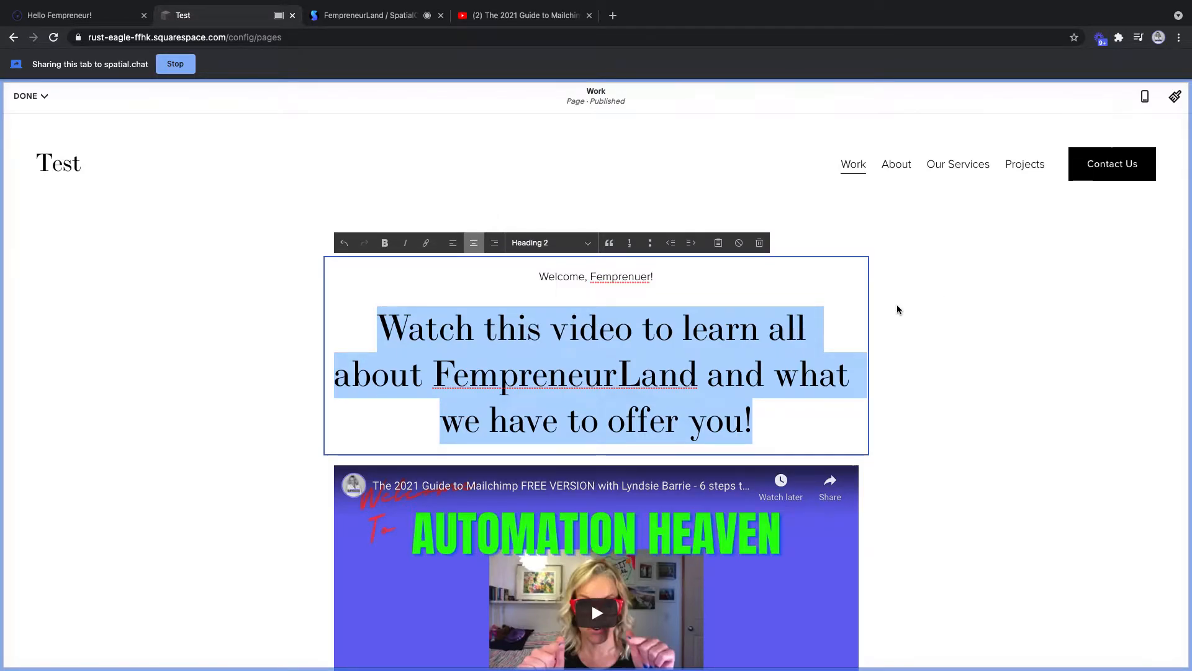
pyautogui.click(174, 258)
pyautogui.click(45, 96)
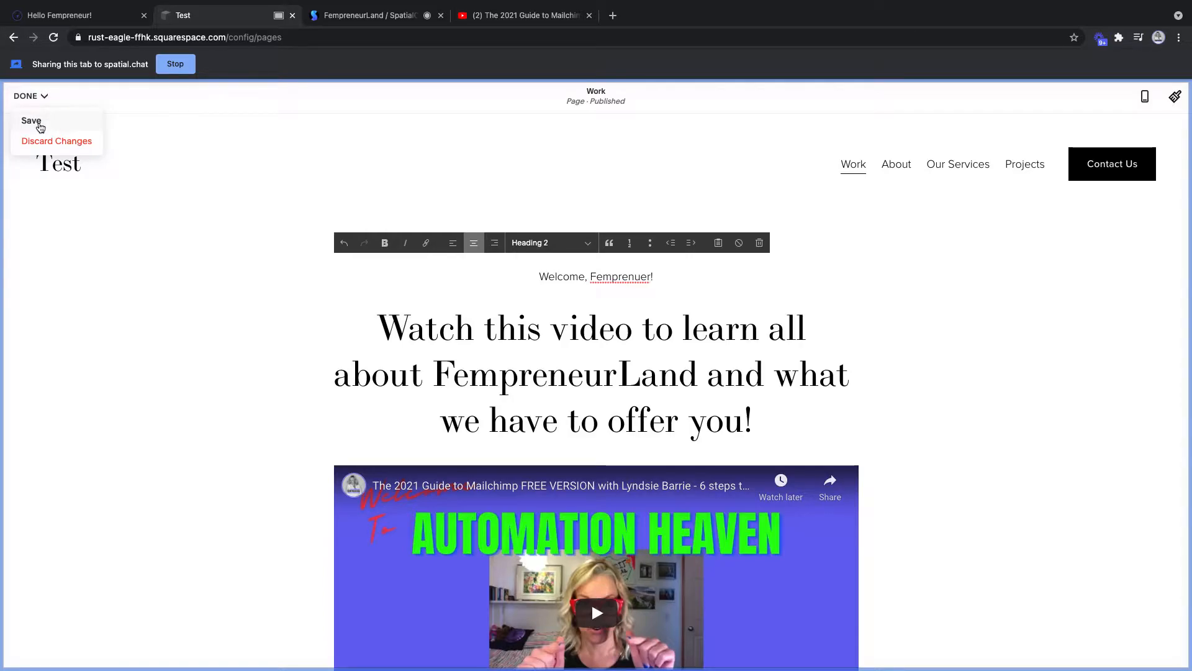
pyautogui.click(32, 122)
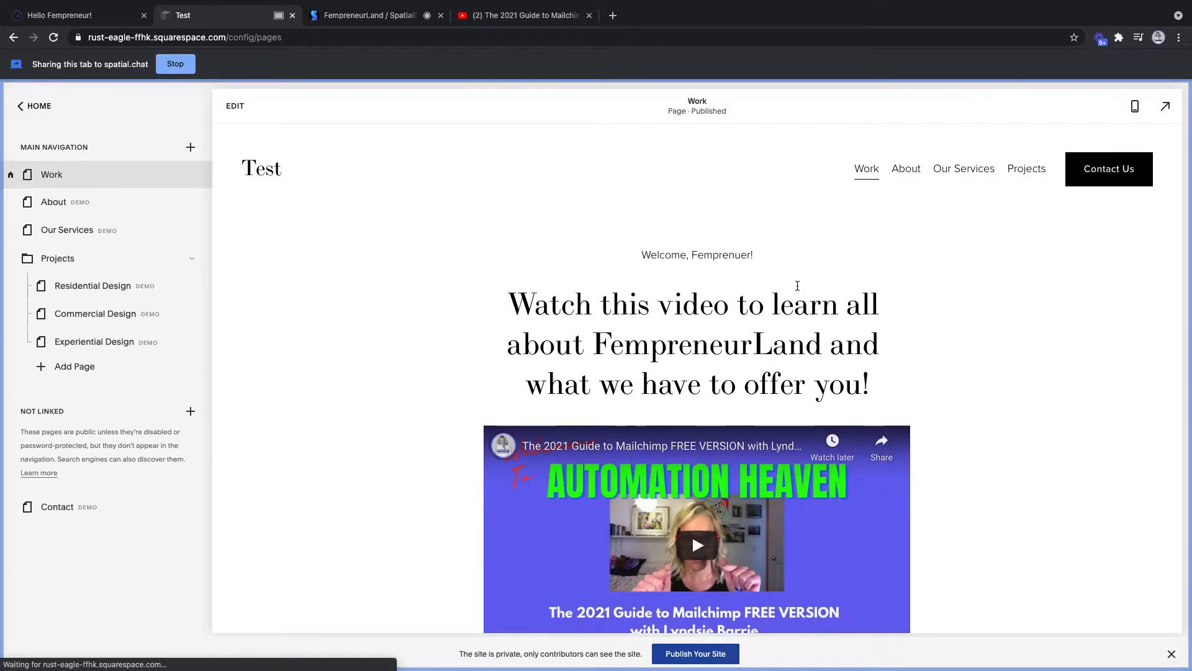
# - Leave the Design panel for the main site menu and open the Work page in the editor
pyautogui.click(36, 106)
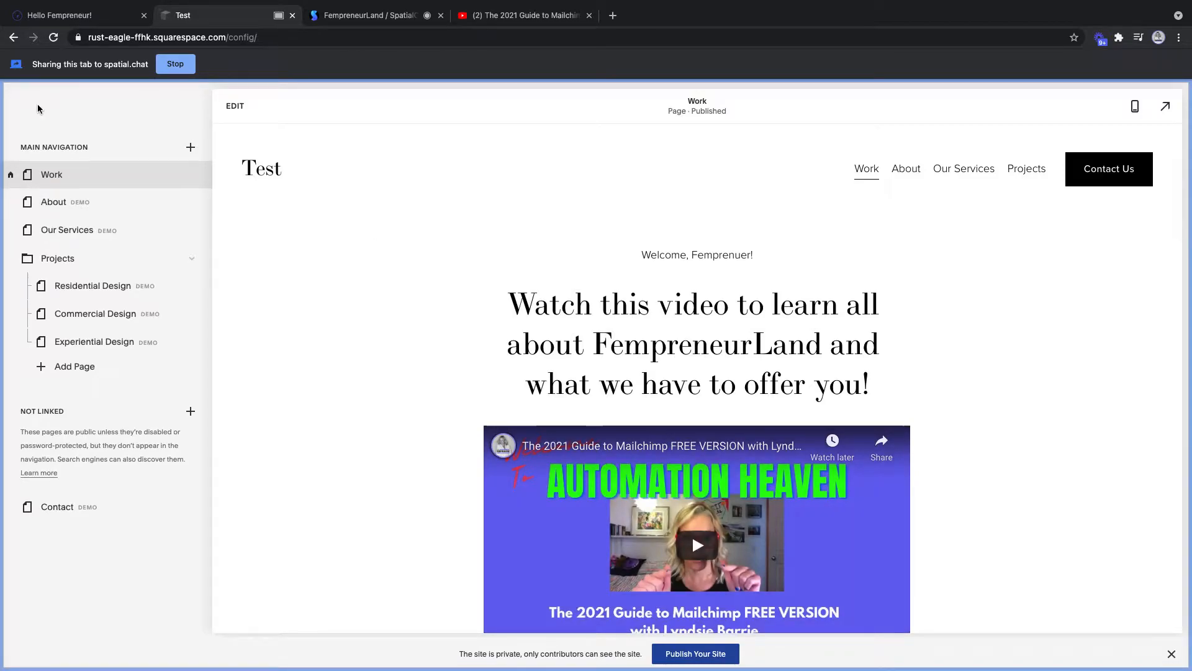
pyautogui.click(46, 212)
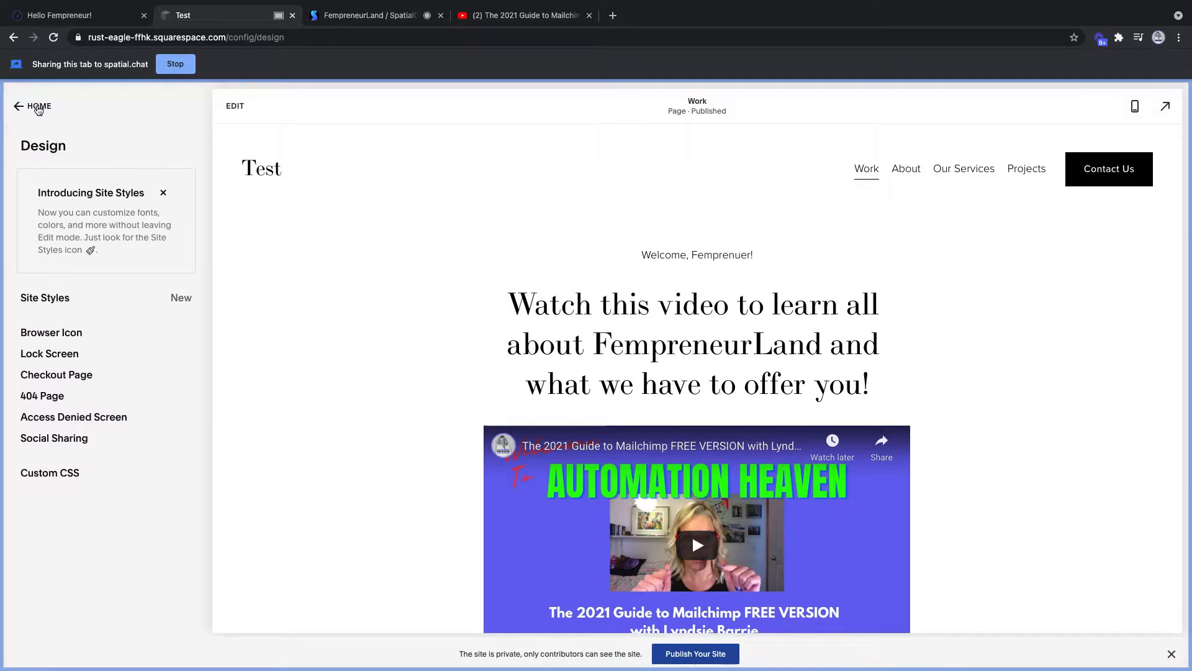
pyautogui.click(38, 109)
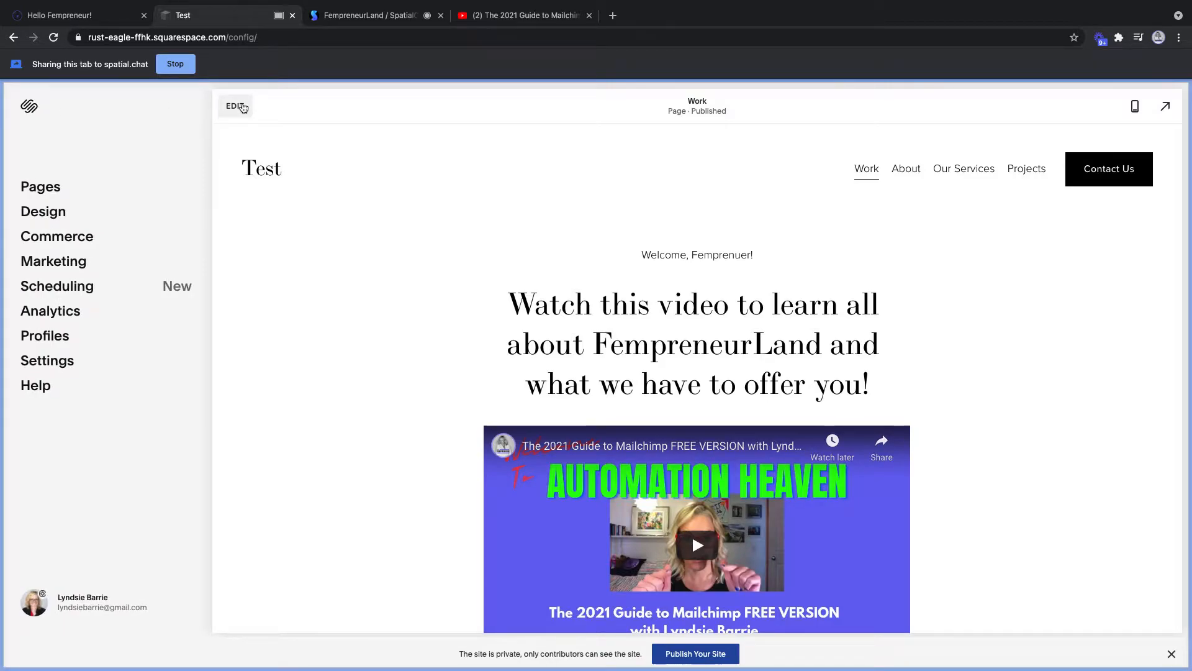
pyautogui.click(242, 108)
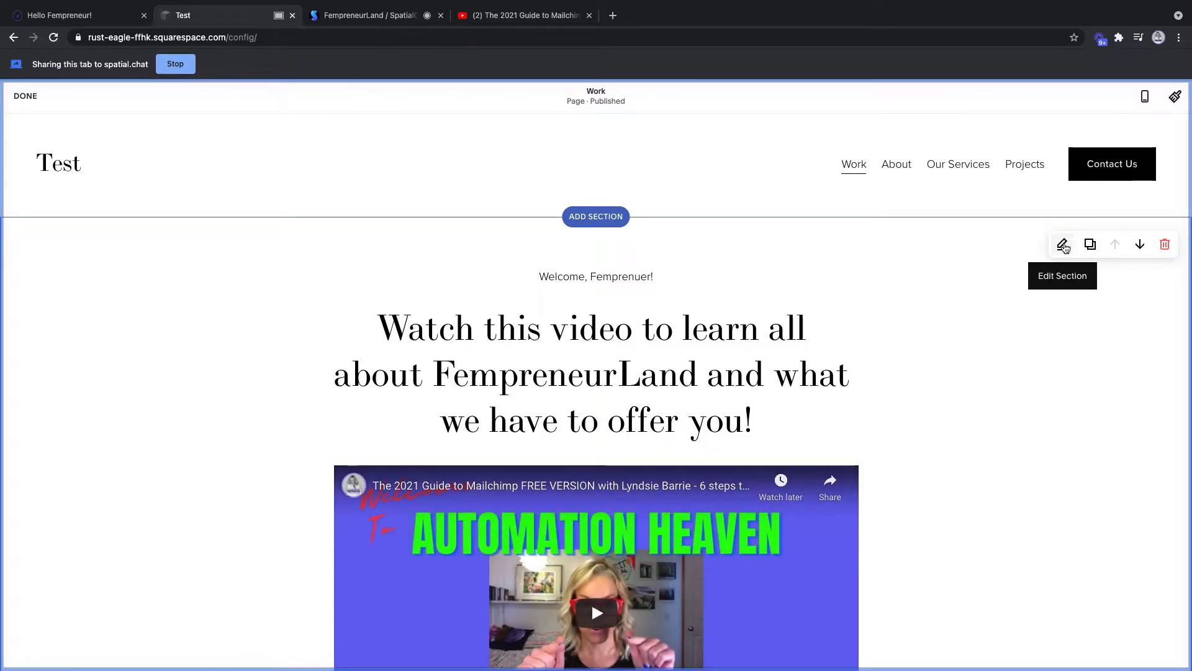
# - From the welcome section's Background > Colors settings, open the site's Theme Editor
pyautogui.click(1063, 246)
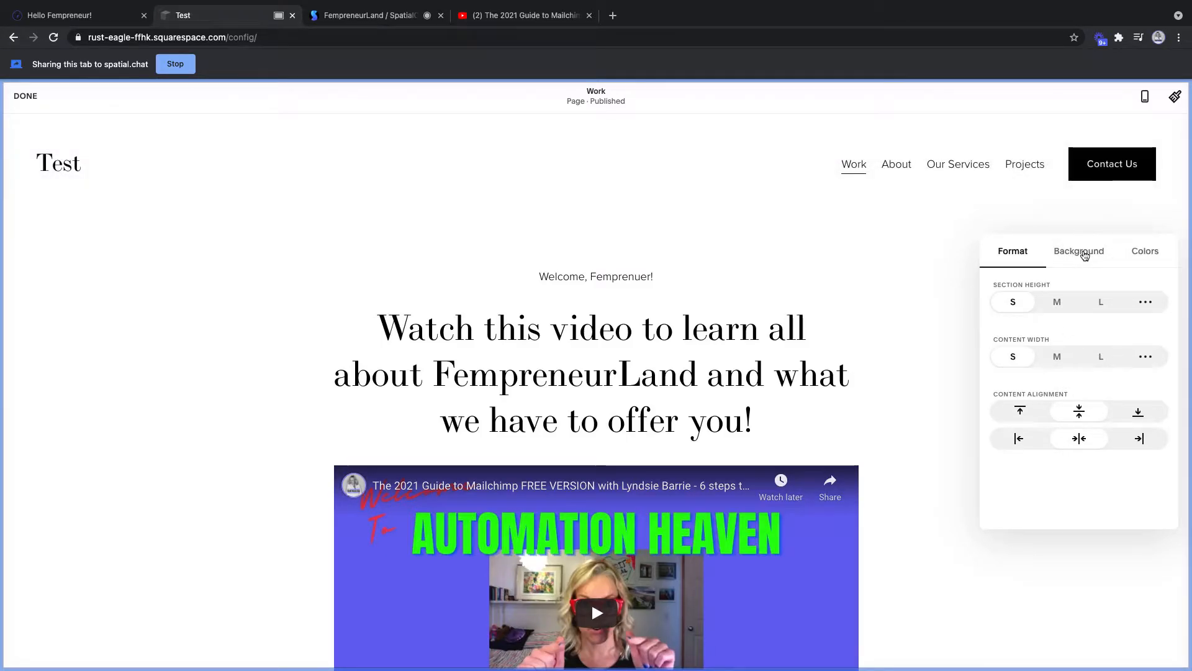
pyautogui.click(1083, 252)
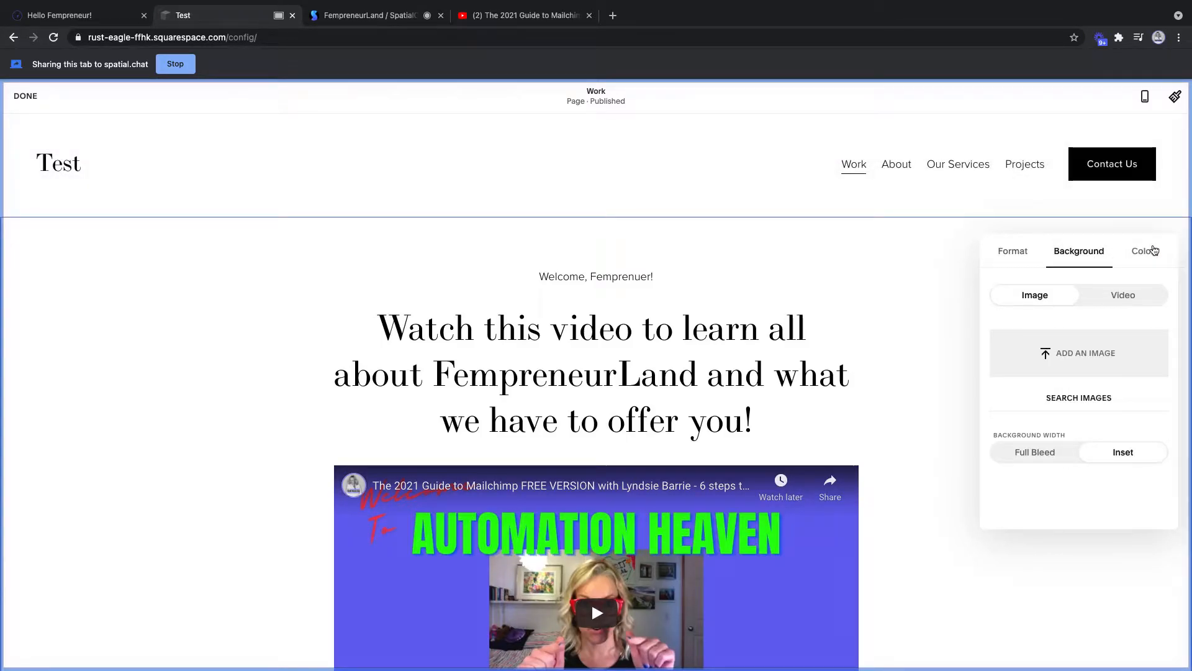
pyautogui.click(1152, 251)
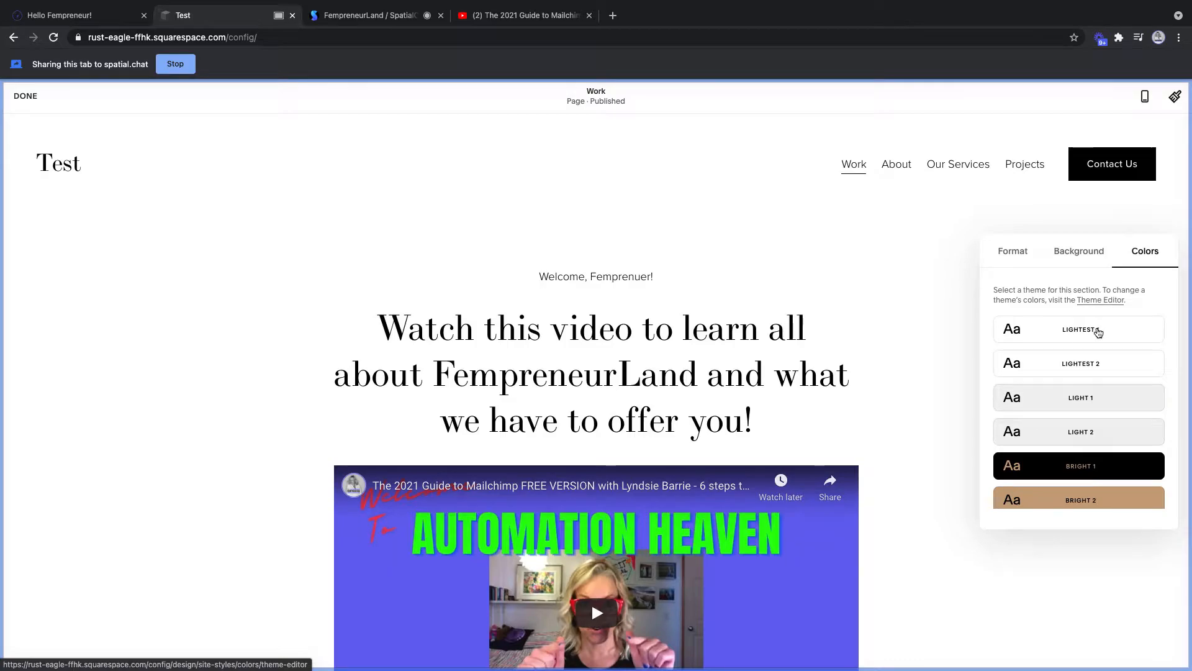
pyautogui.click(1109, 304)
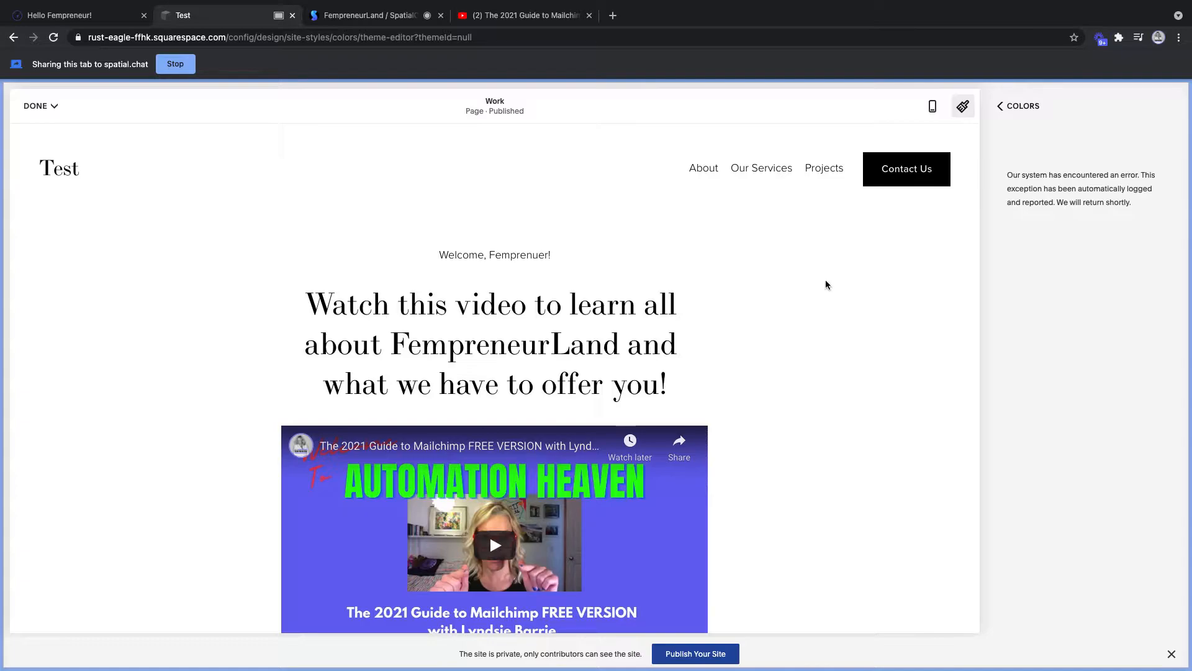
# - Go back to the site colours overview and open Edit Palette
pyautogui.click(1015, 110)
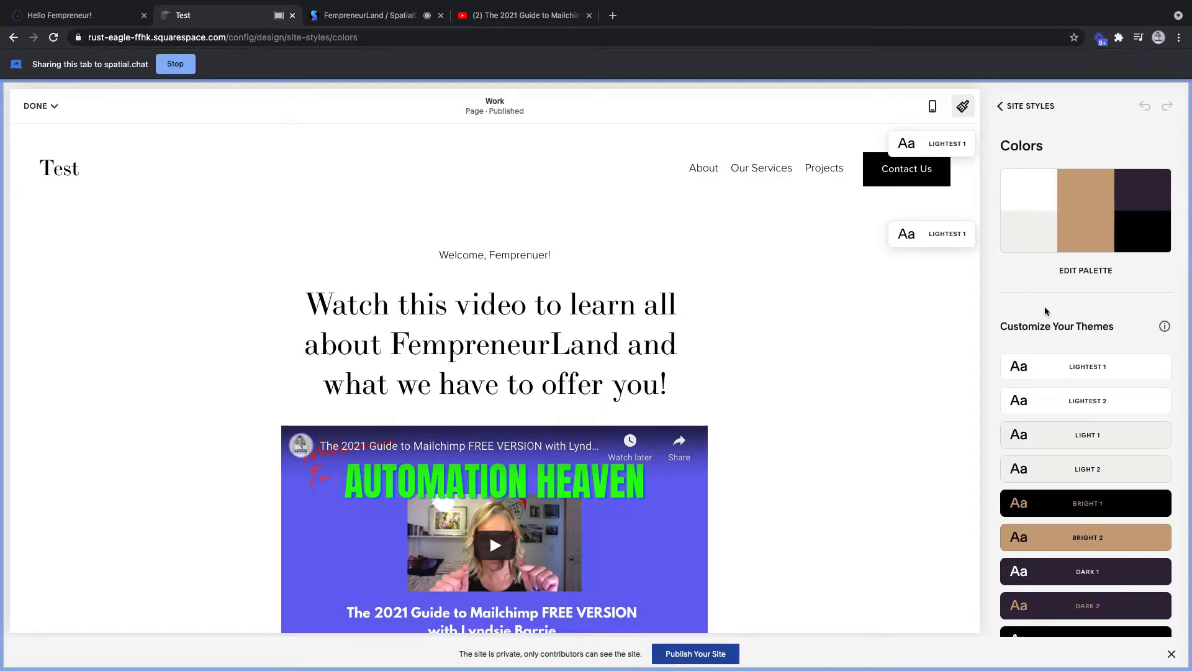
pyautogui.click(1081, 271)
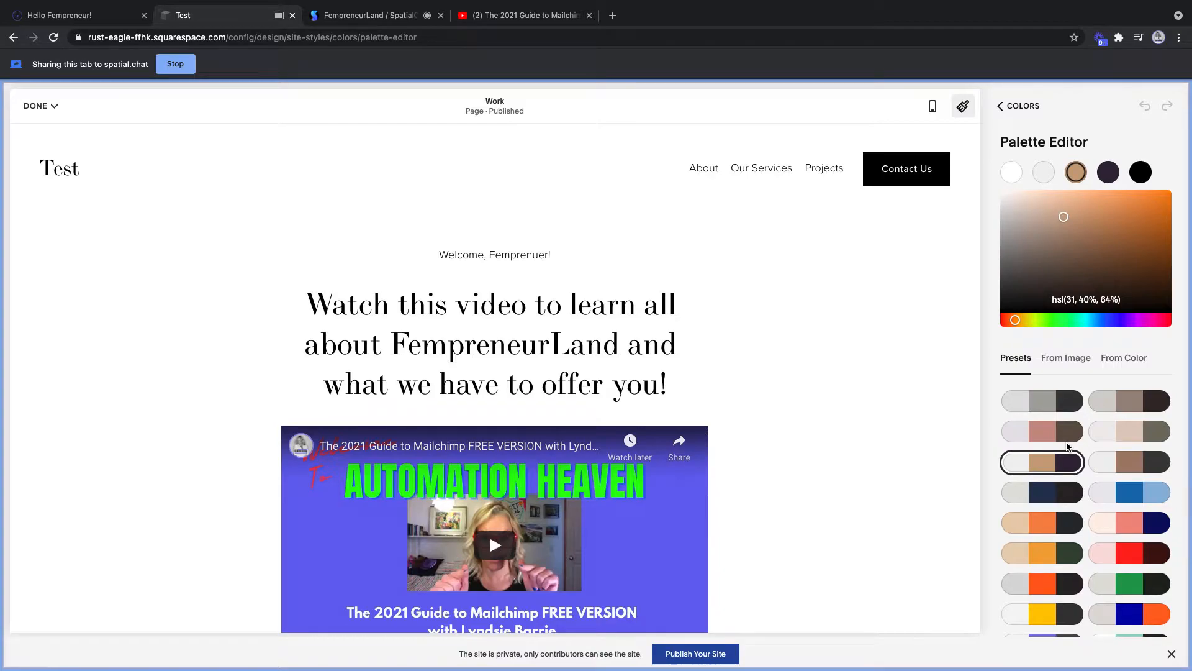
# - Under From Color, try editing the tan accent colour's hex value toward a purple shade
pyautogui.click(1122, 365)
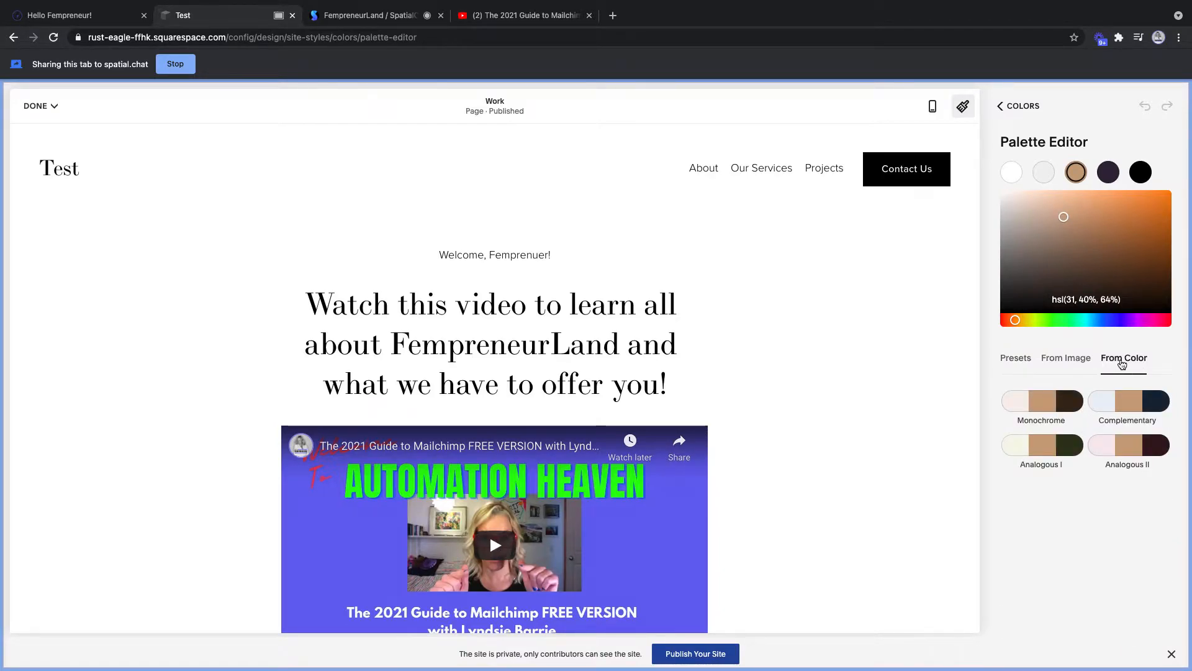
pyautogui.click(1097, 300)
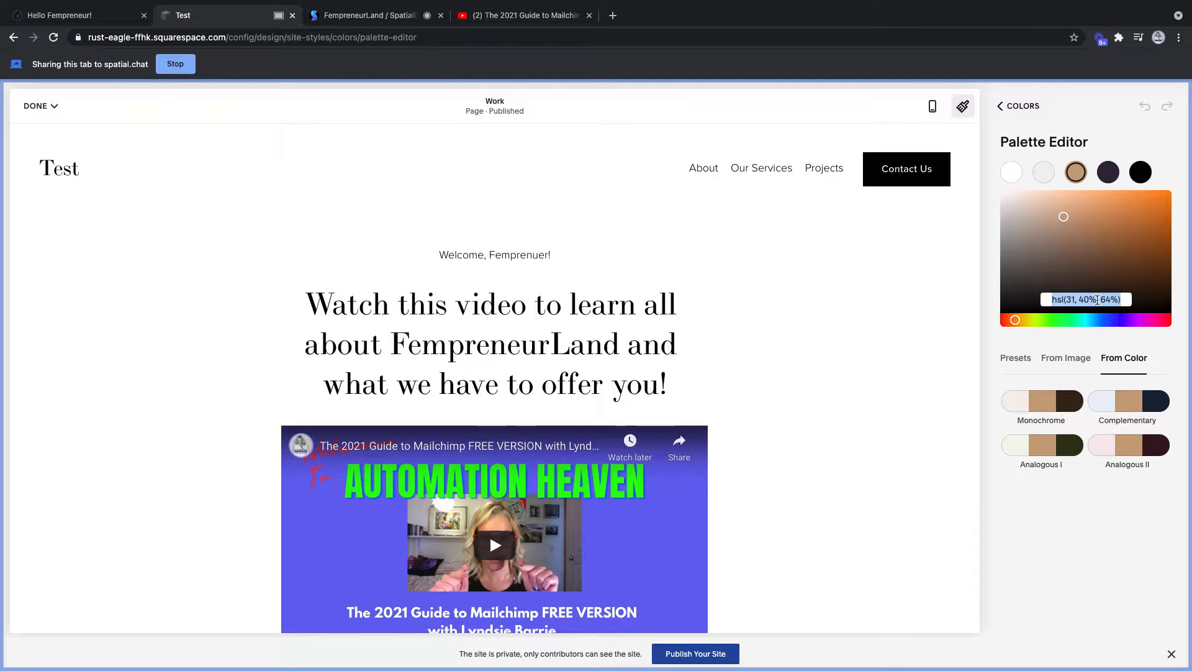
pyautogui.write('#656')
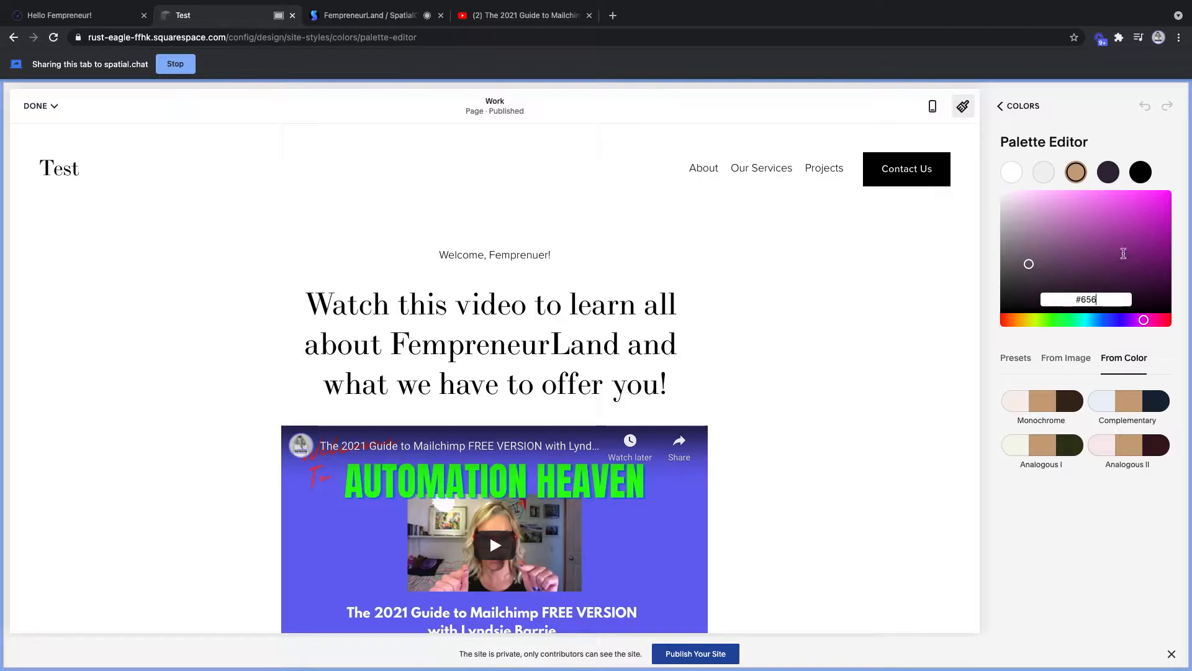
pyautogui.press('Return')
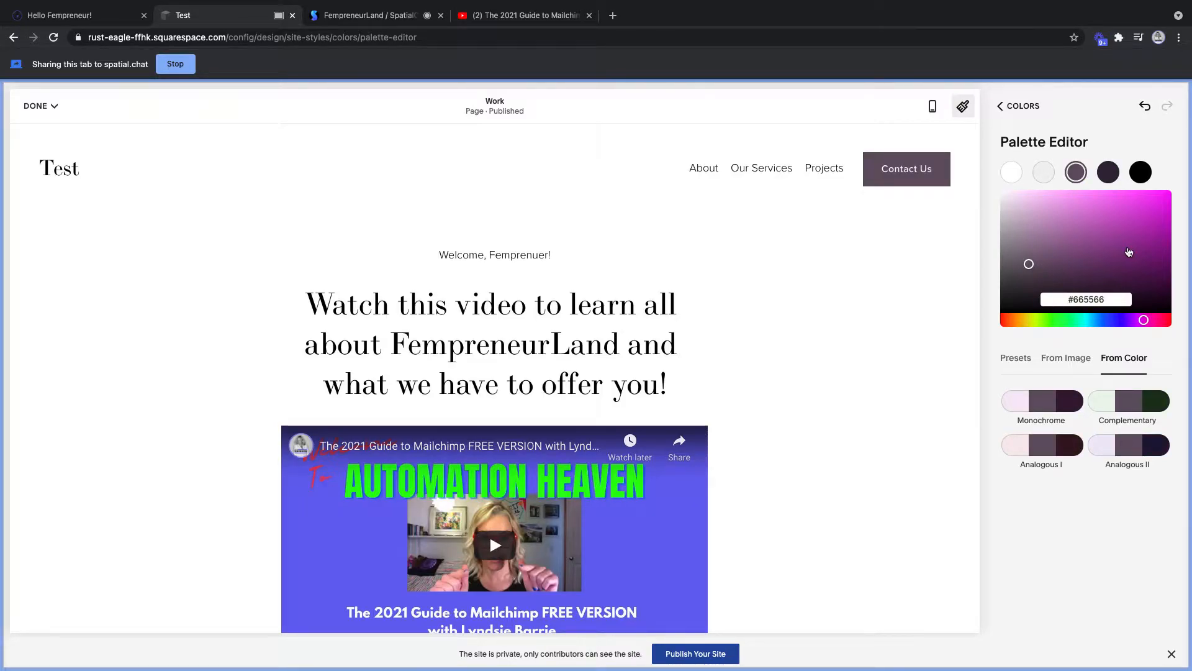
pyautogui.press('BackSpace')
pyautogui.press('BackSpace')
pyautogui.press('BackSpace')
pyautogui.press('BackSpace')
pyautogui.write('66')
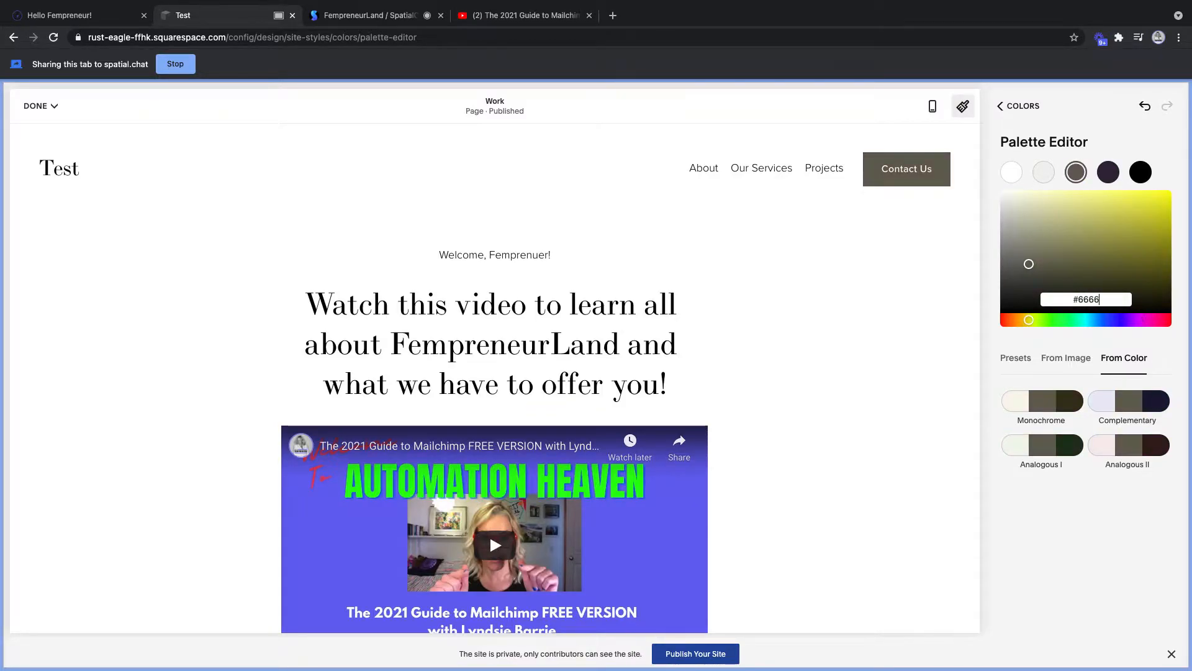
pyautogui.press('BackSpace')
pyautogui.write('6')
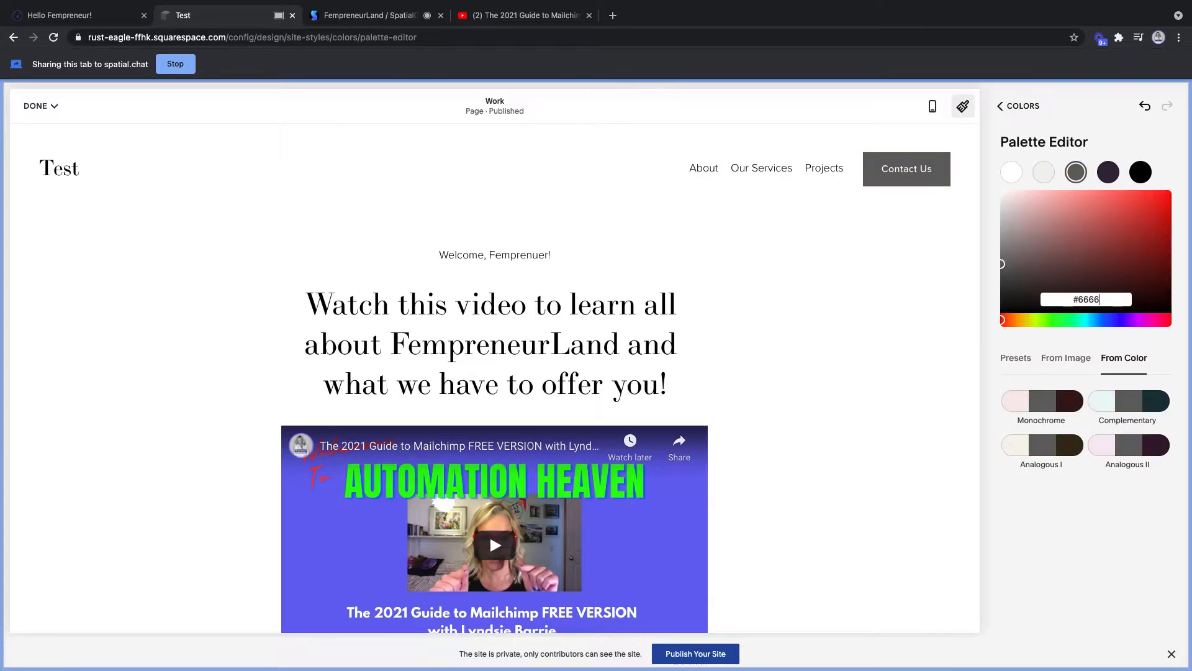
pyautogui.moveTo(1102, 297); pyautogui.dragTo(1084, 298)
pyautogui.write('56')
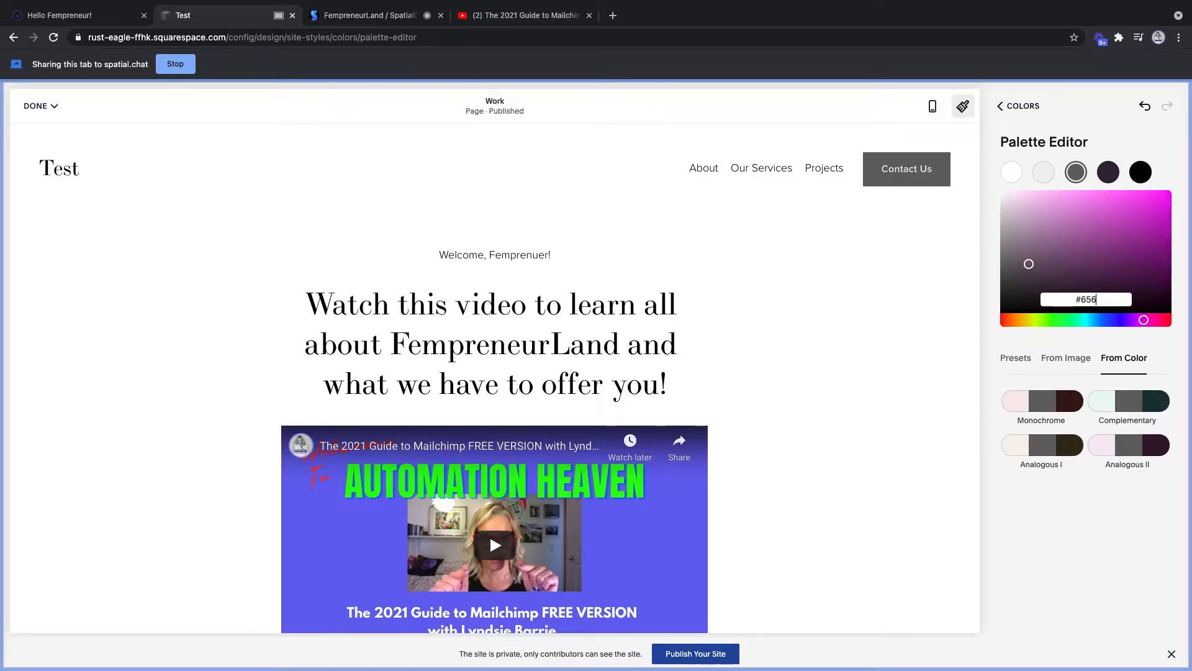
pyautogui.click(1079, 299)
pyautogui.press('BackSpace')
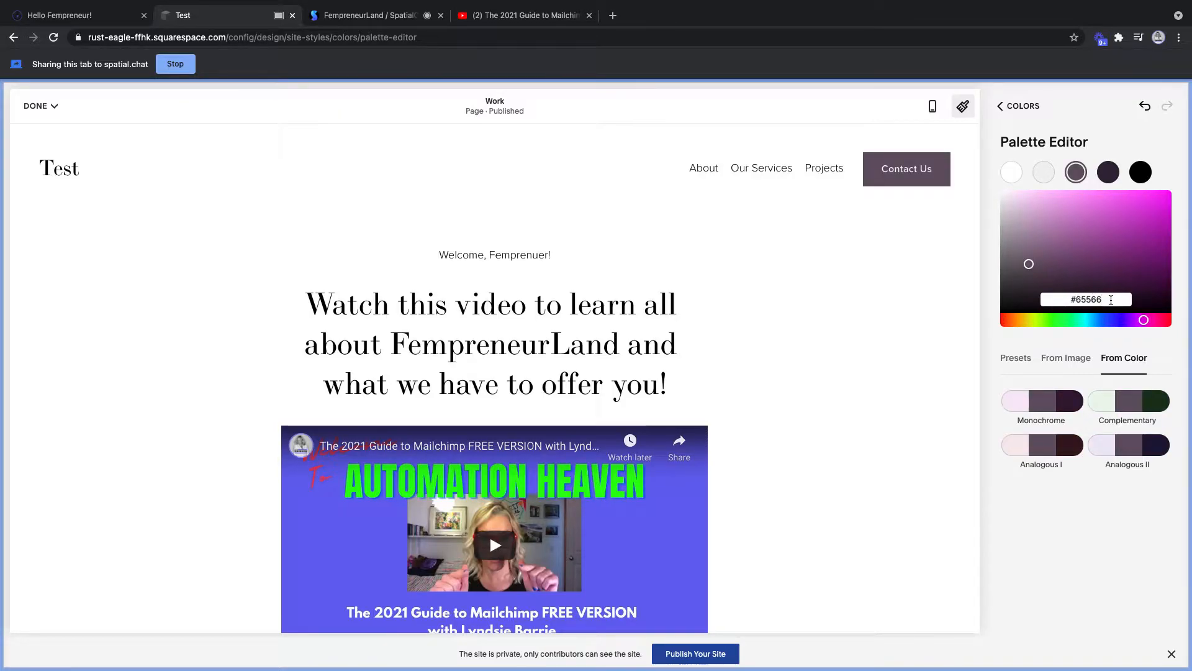
pyautogui.click(1112, 300)
pyautogui.press('BackSpace')
pyautogui.press('BackSpace')
pyautogui.press('BackSpace')
pyautogui.press('BackSpace')
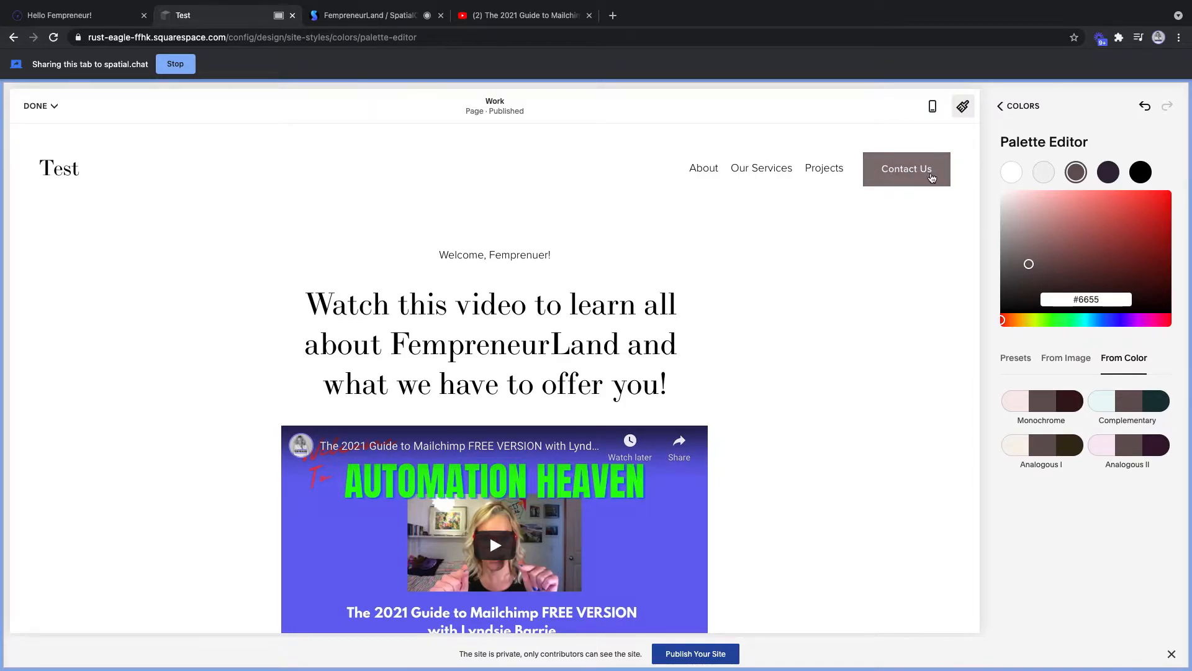
# - Set the accent colour to deep purple hsl(258, 57%, 37%) with the hue slider and saturation picker
pyautogui.click(1123, 321)
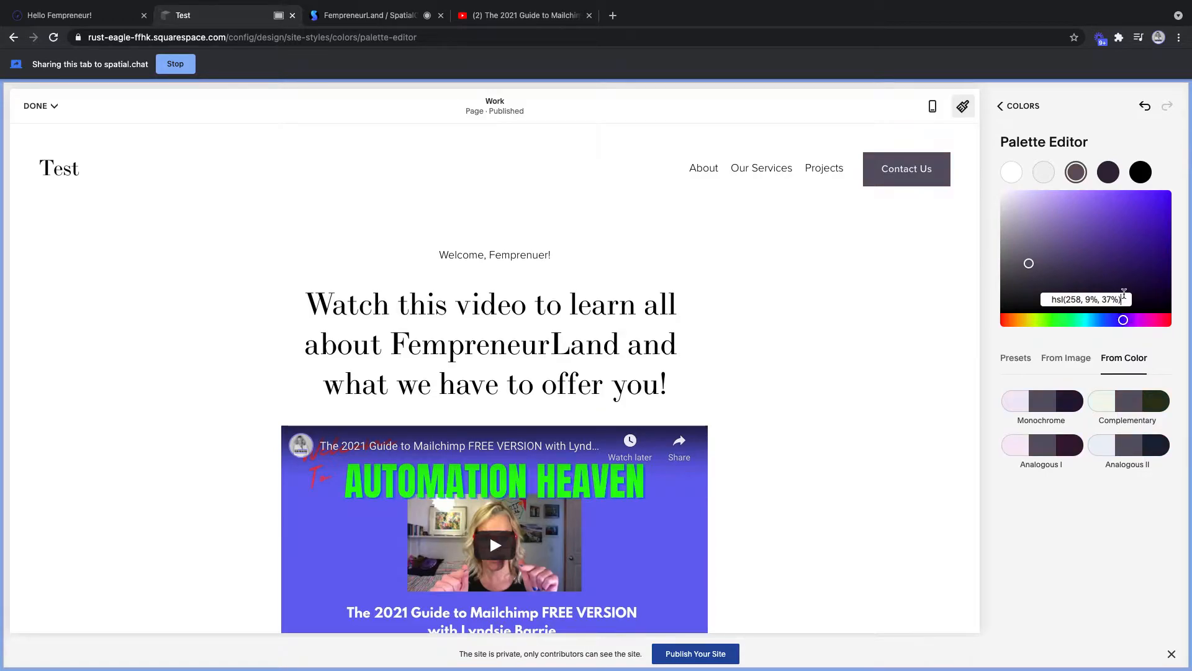
pyautogui.press('super+a')
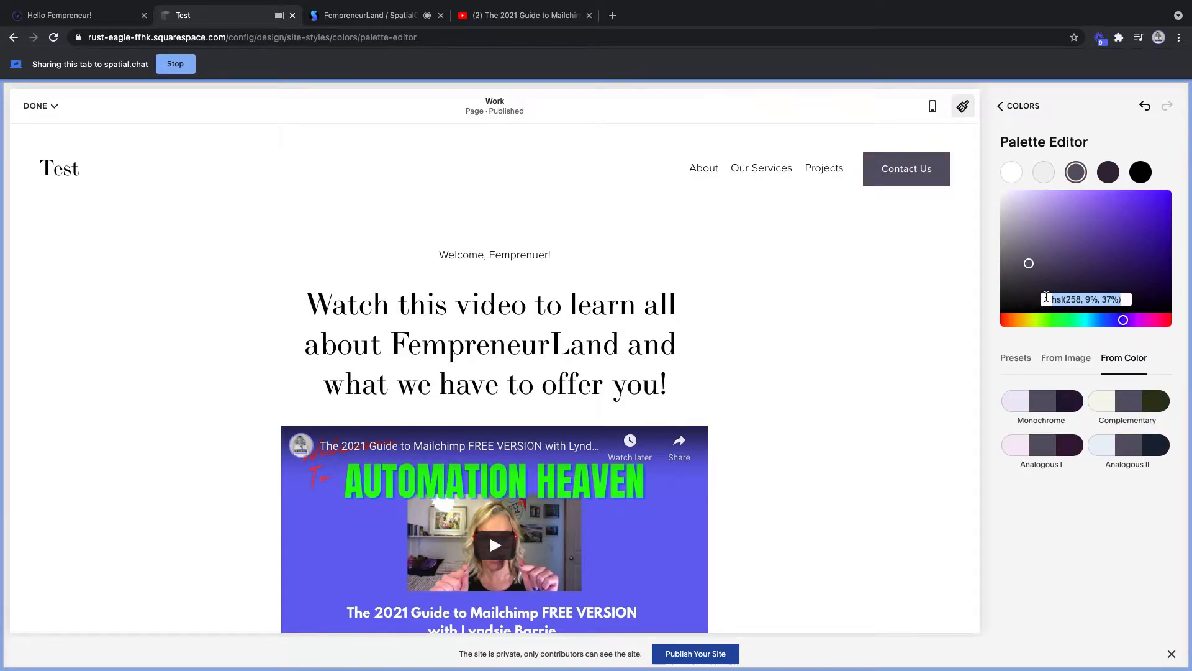
pyautogui.write('6565')
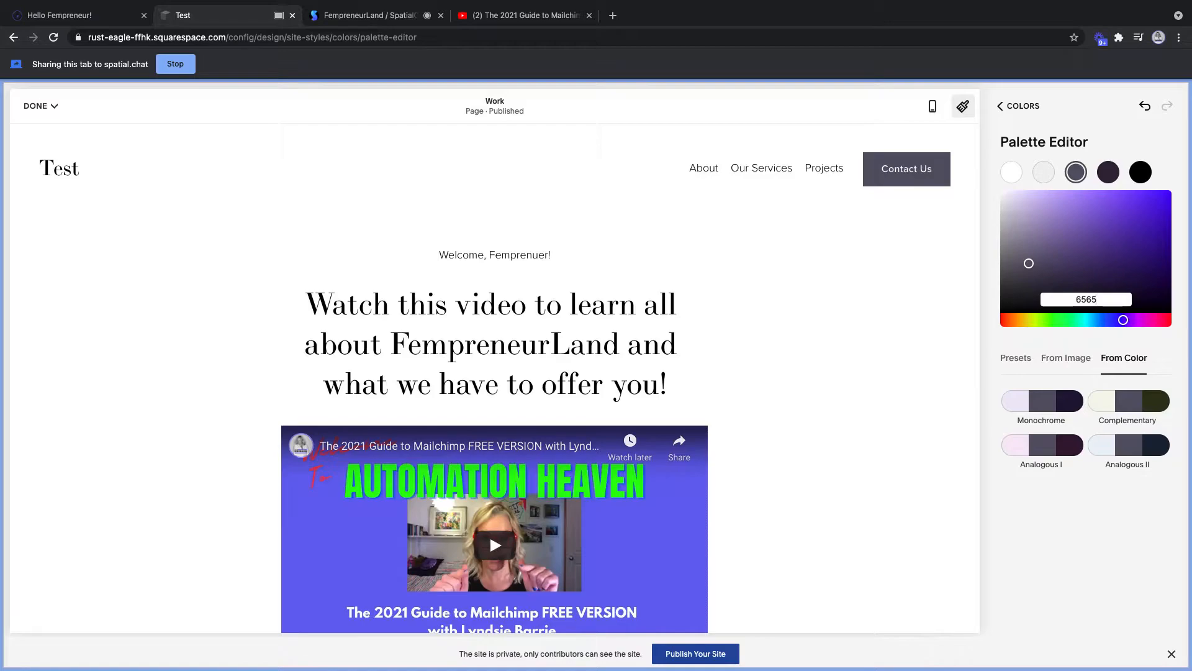
pyautogui.write('ee')
pyautogui.press('Return')
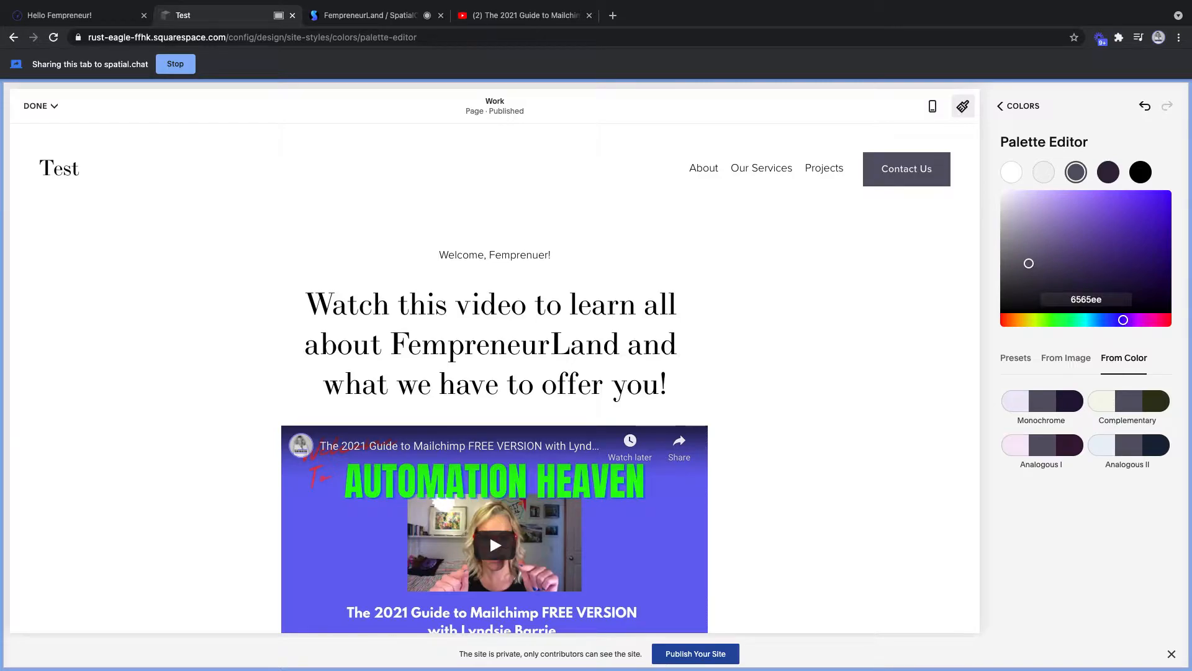
pyautogui.click(1073, 299)
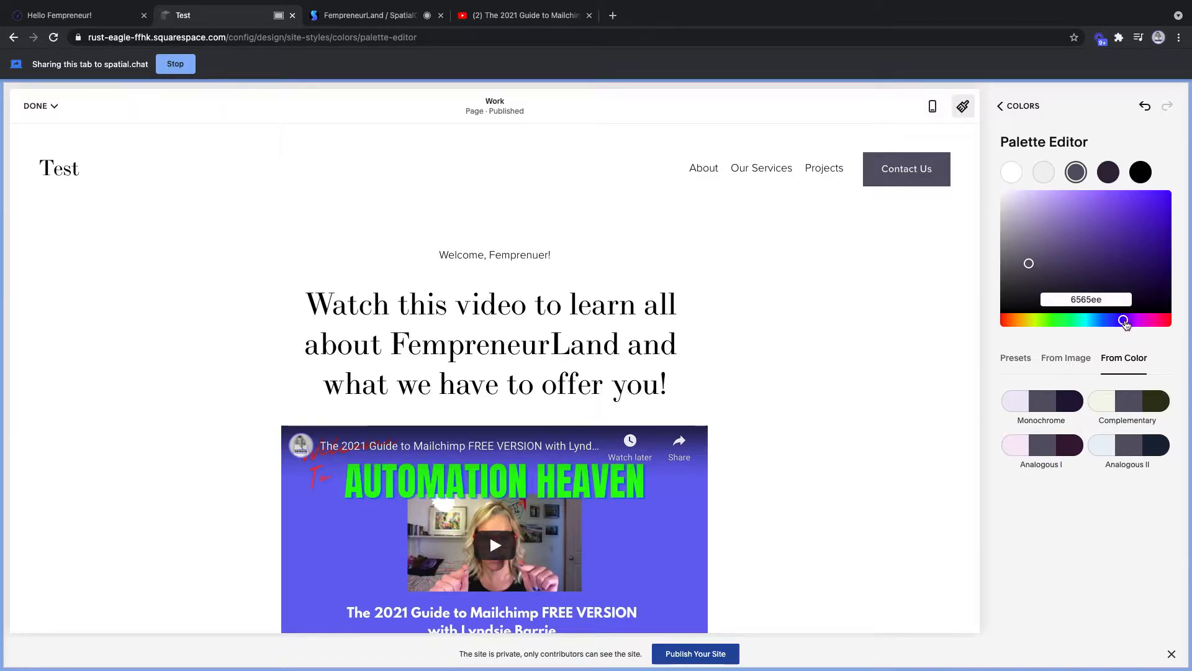
pyautogui.moveTo(1116, 321)
pyautogui.mouseDown()
pyautogui.moveTo(1133, 321)
pyautogui.moveTo(1123, 320)
pyautogui.mouseUp()
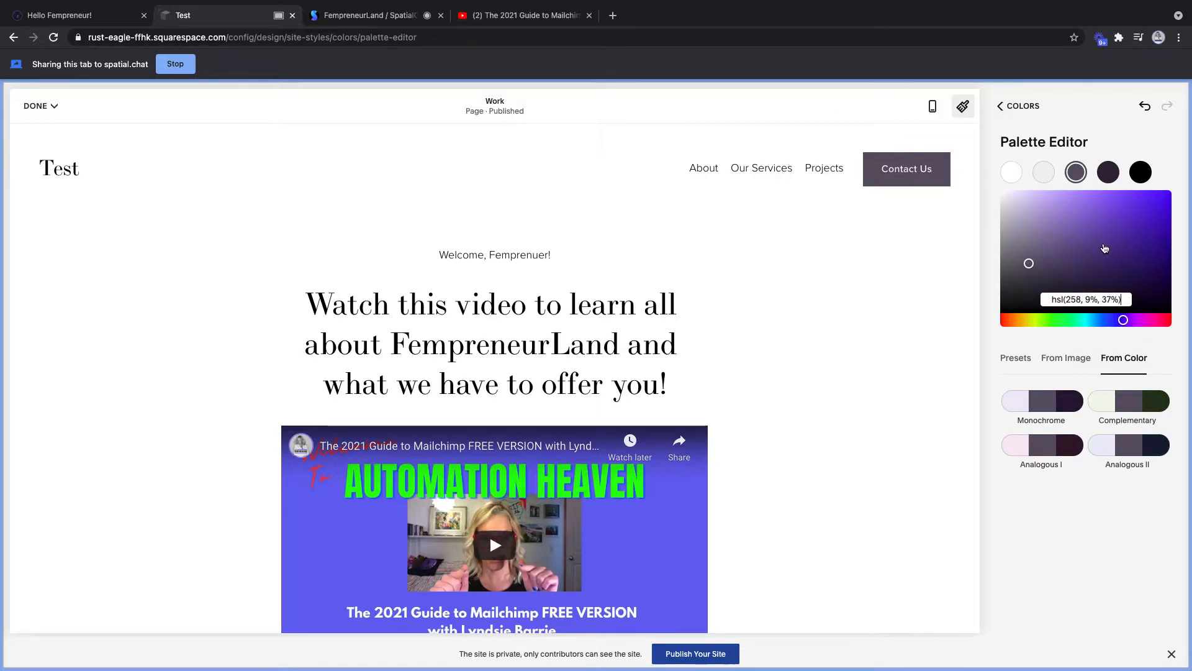
pyautogui.click(1126, 243)
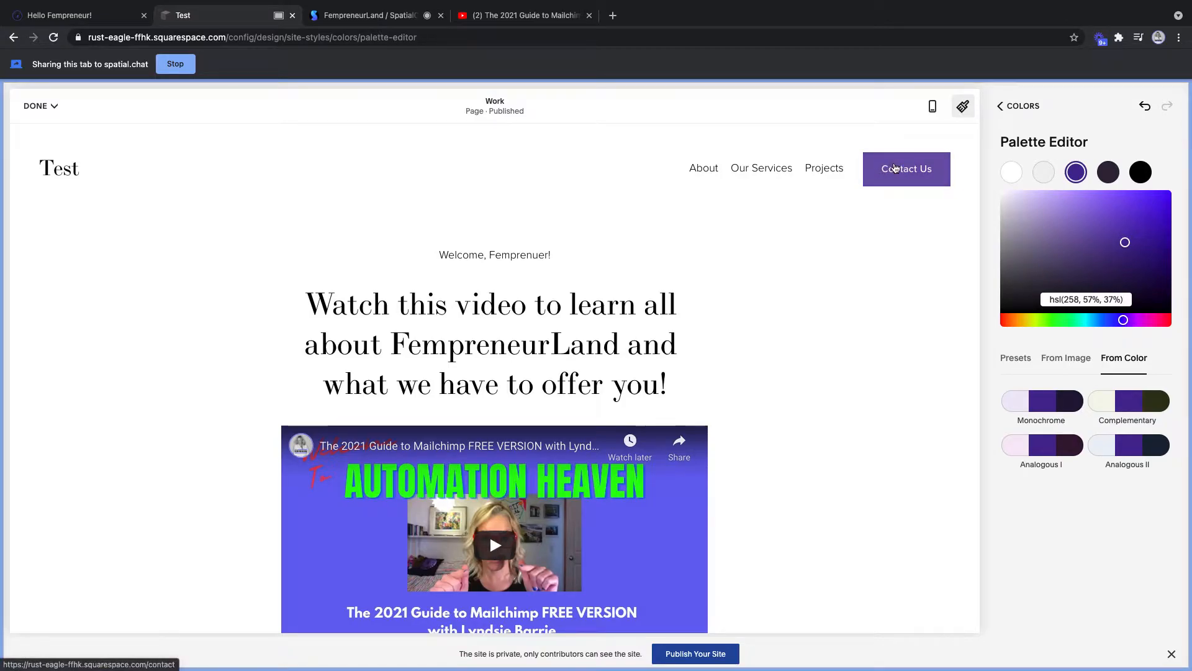
# - Close the Palette Editor, go back to Site Styles, and switch to the SpatialChat tab
pyautogui.click(1015, 106)
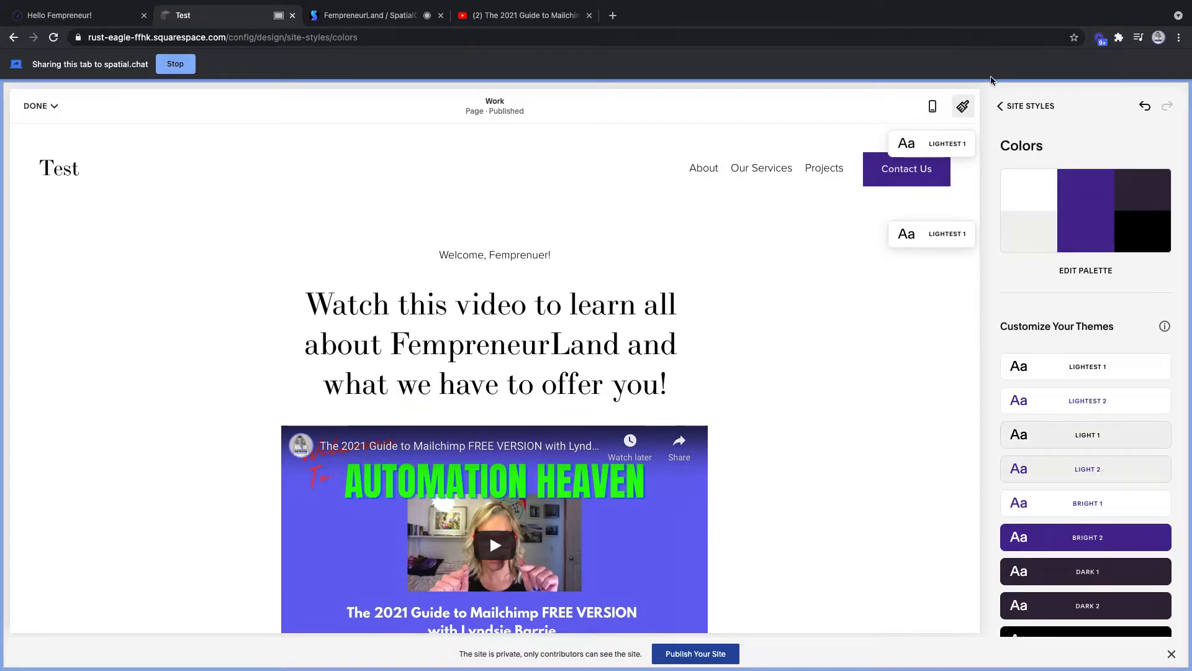
pyautogui.click(997, 107)
pyautogui.click(327, 23)
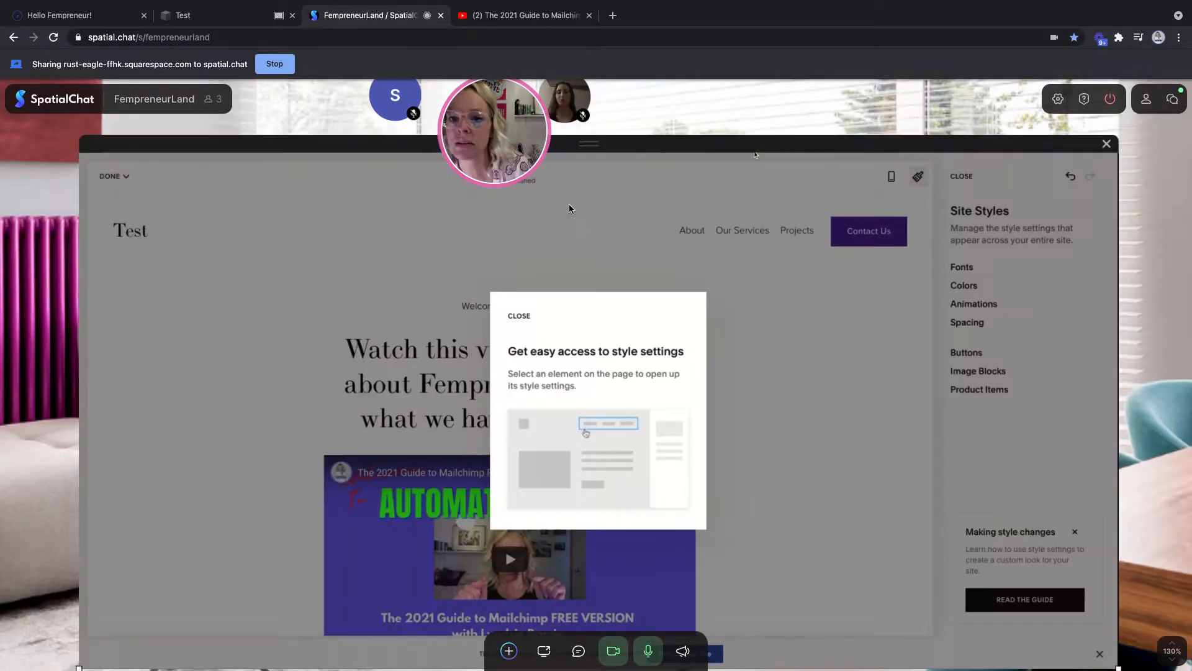
# - Close the YouTube video tab in the shared browser and bring the Squarespace Test tab forward
pyautogui.scroll(-5, 574, 215)
pyautogui.scroll(2, 574, 215)
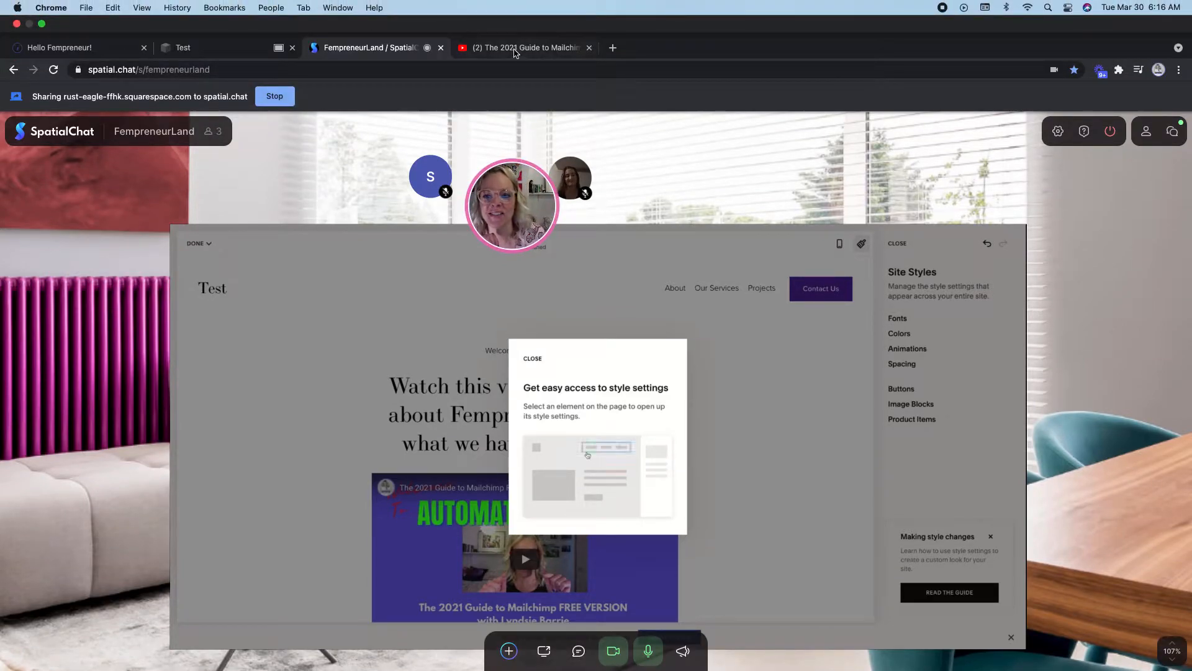
pyautogui.click(514, 49)
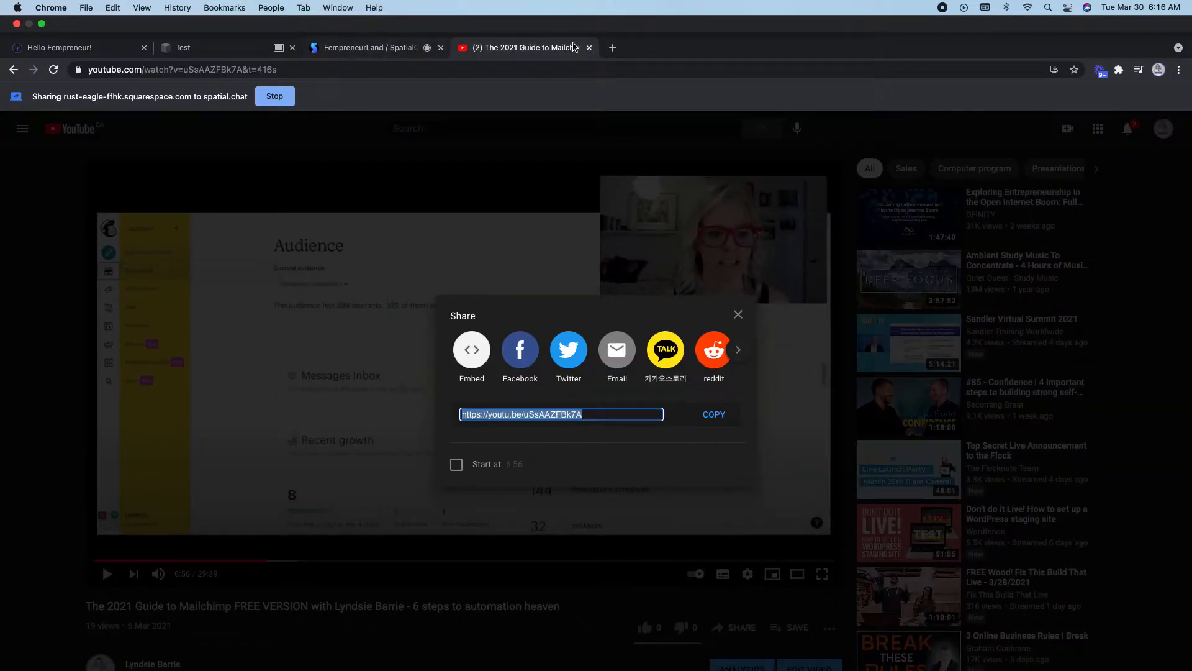
pyautogui.click(589, 49)
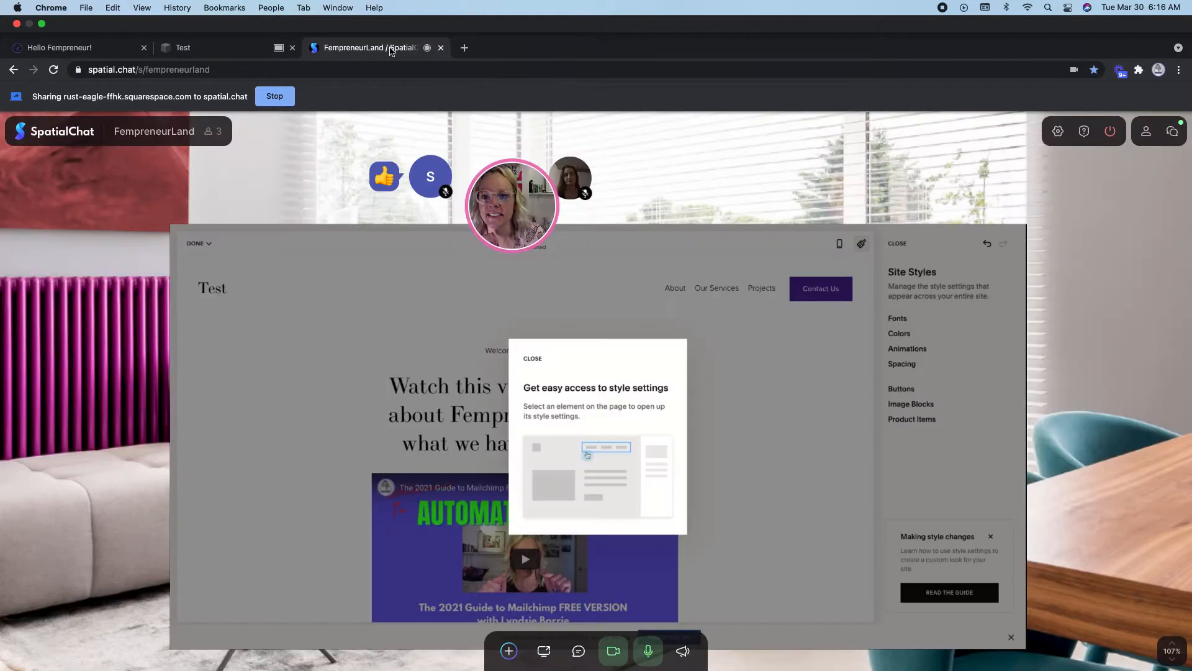
pyautogui.click(190, 52)
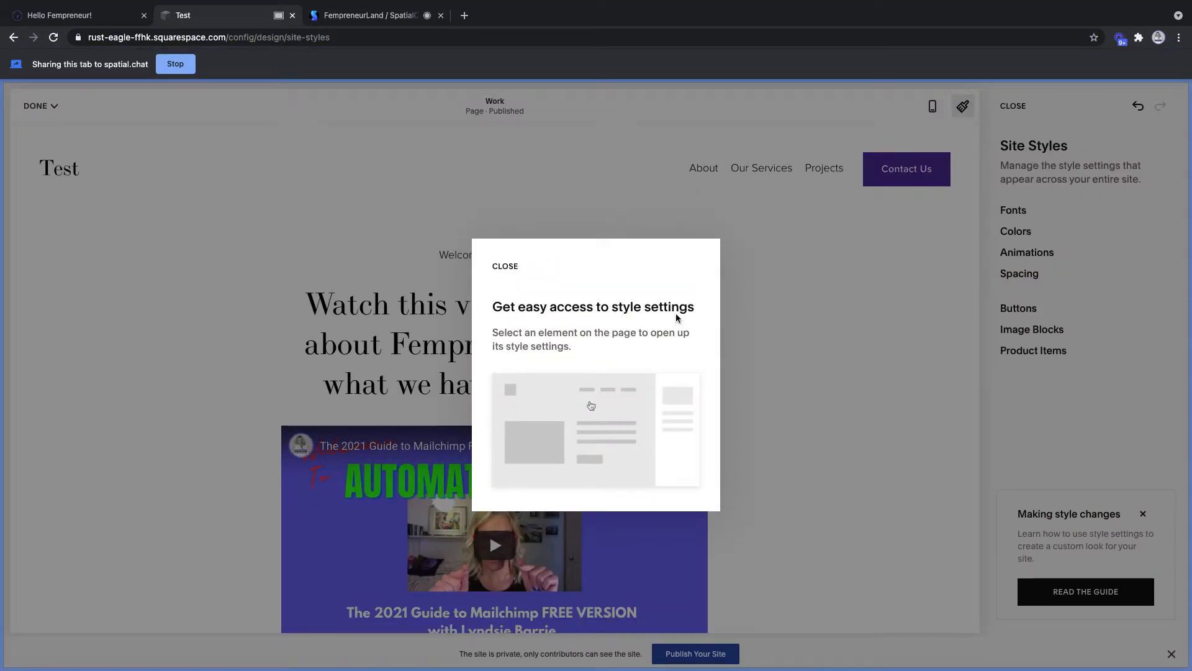
# - Dismiss the style-settings tip, then keep the purple palette change with DONE > Save
pyautogui.click(505, 268)
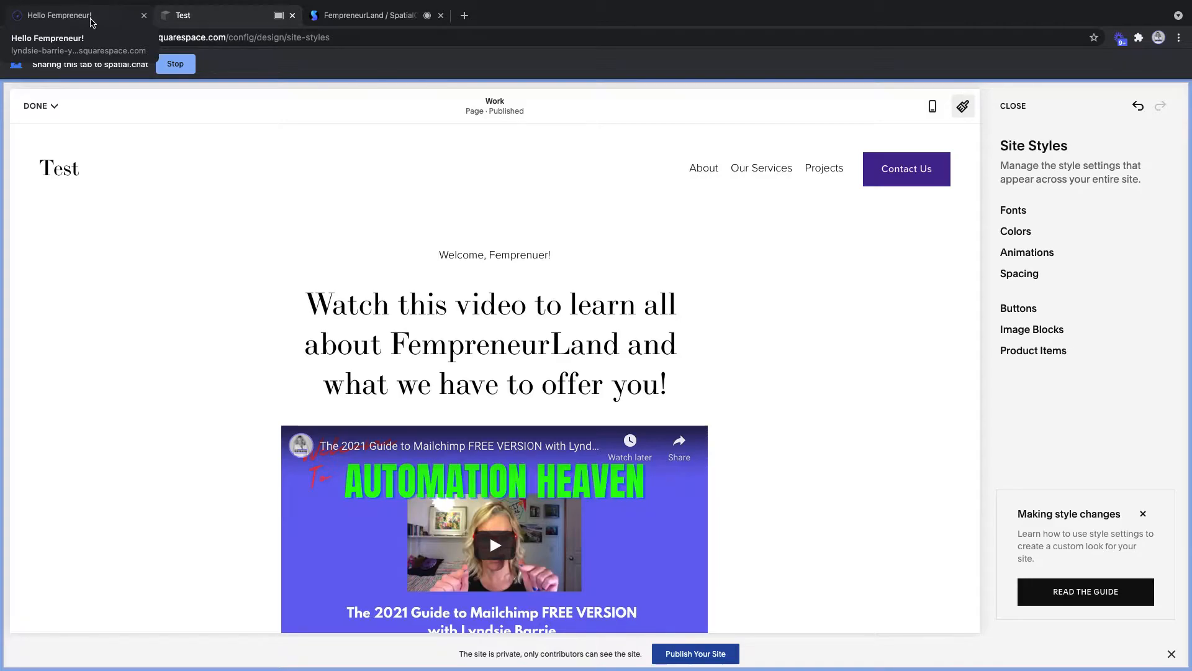
pyautogui.click(35, 105)
pyautogui.click(842, 176)
pyautogui.click(37, 105)
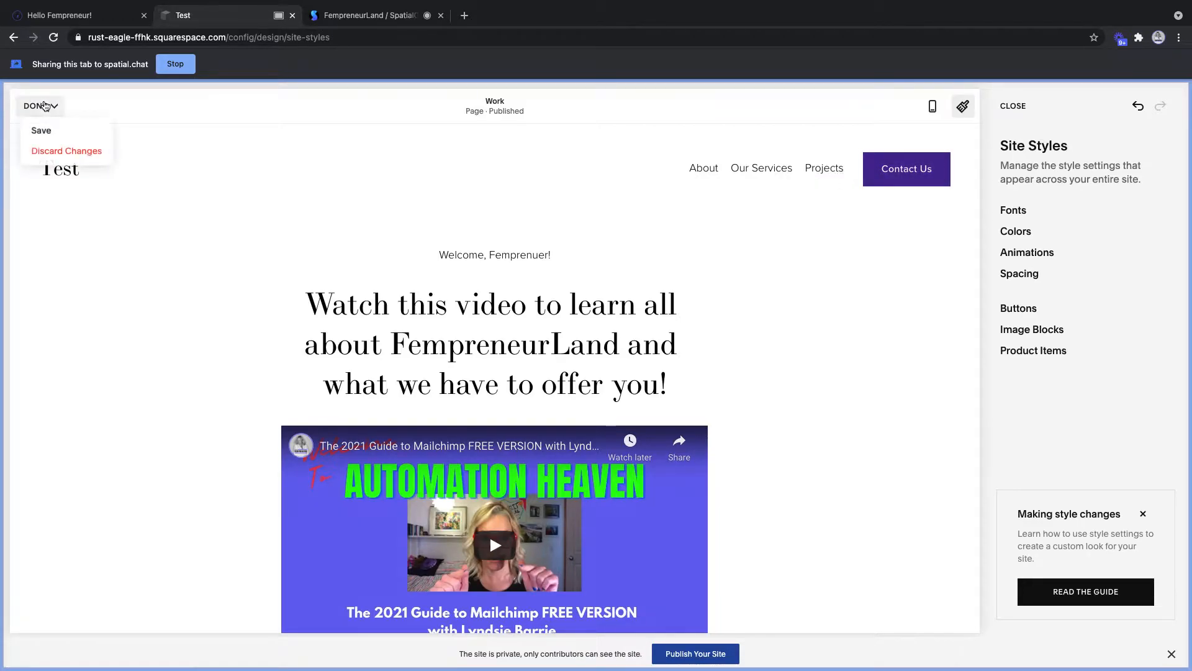
pyautogui.click(55, 126)
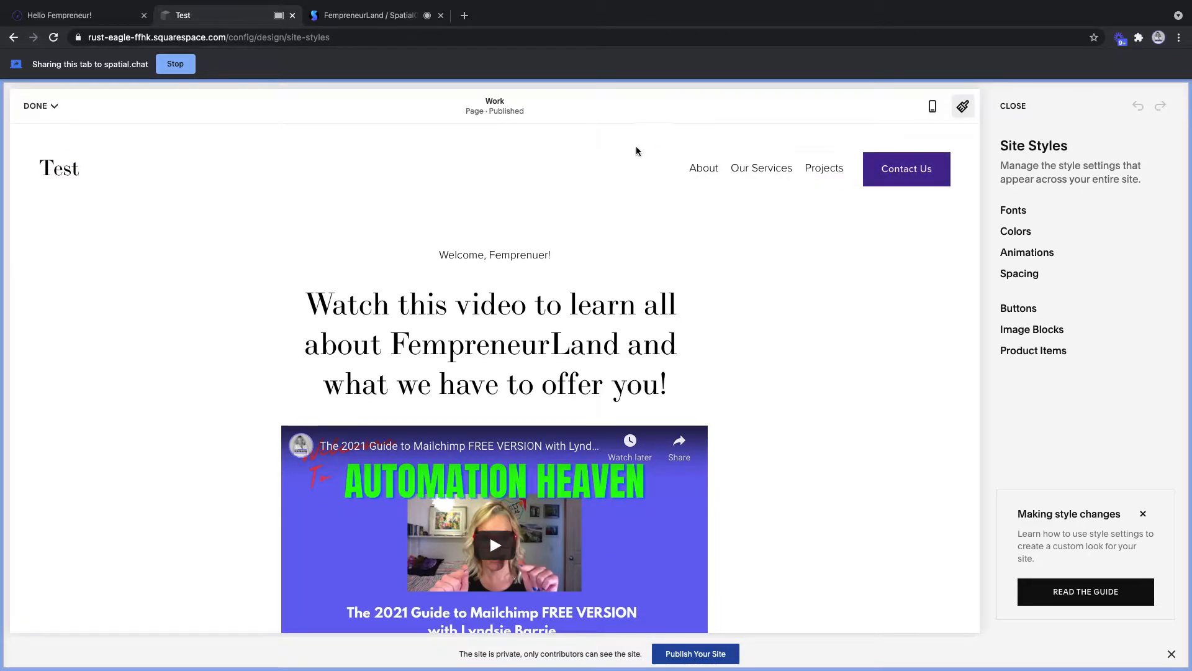
pyautogui.click(37, 106)
pyautogui.click(41, 130)
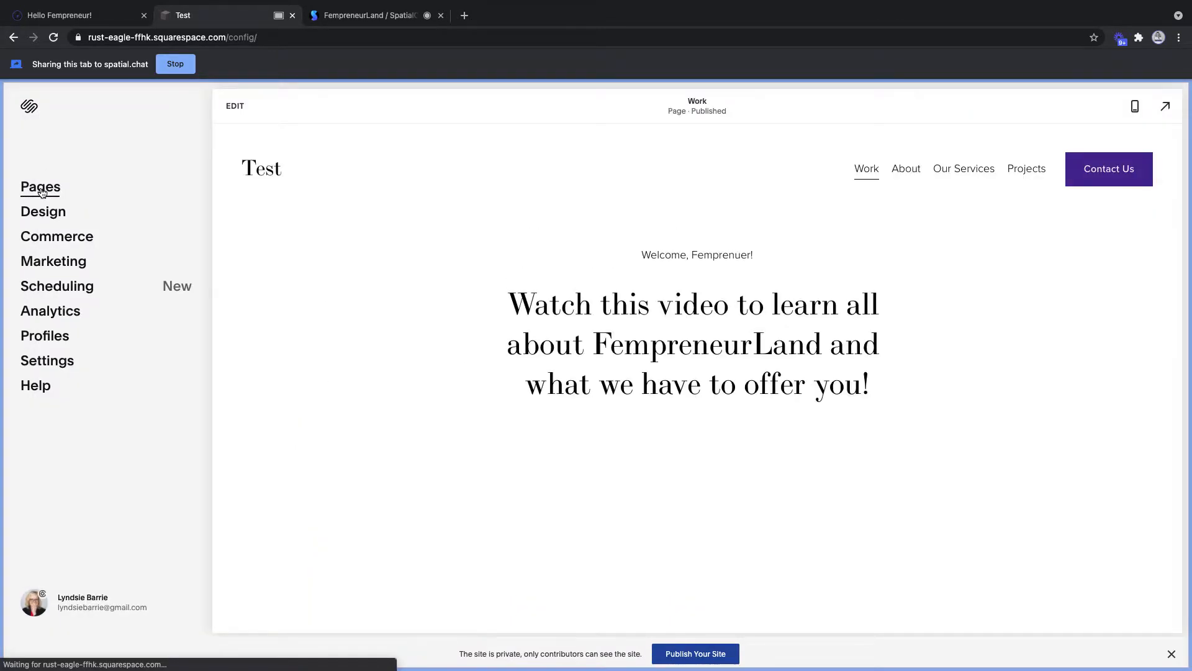
# - Open the Projects folder's settings from the Pages list
pyautogui.click(40, 188)
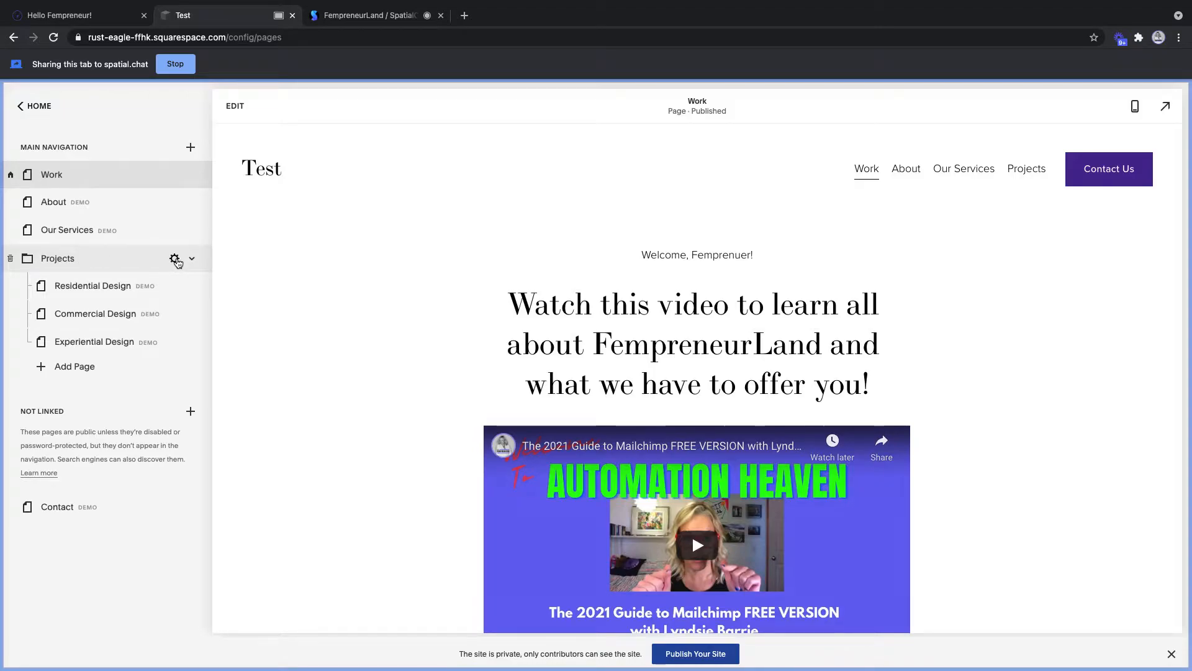
pyautogui.click(176, 259)
# - Change the Projects folder's page title to Testimonials
pyautogui.moveTo(538, 328); pyautogui.dragTo(469, 325)
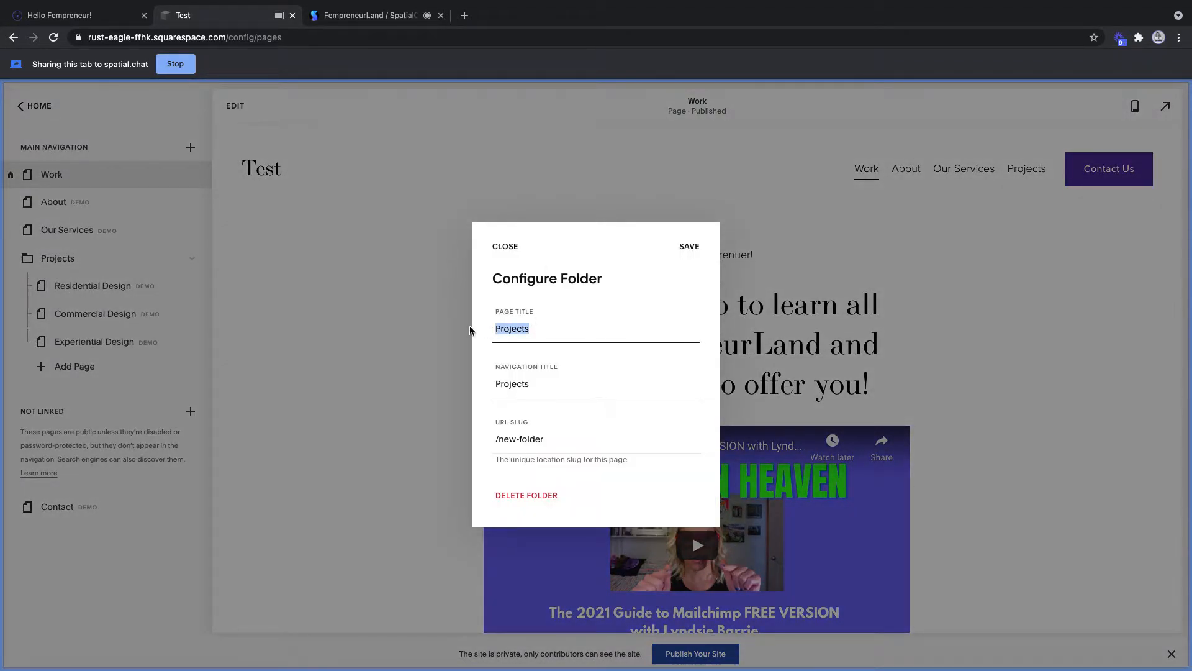
pyautogui.click(469, 326)
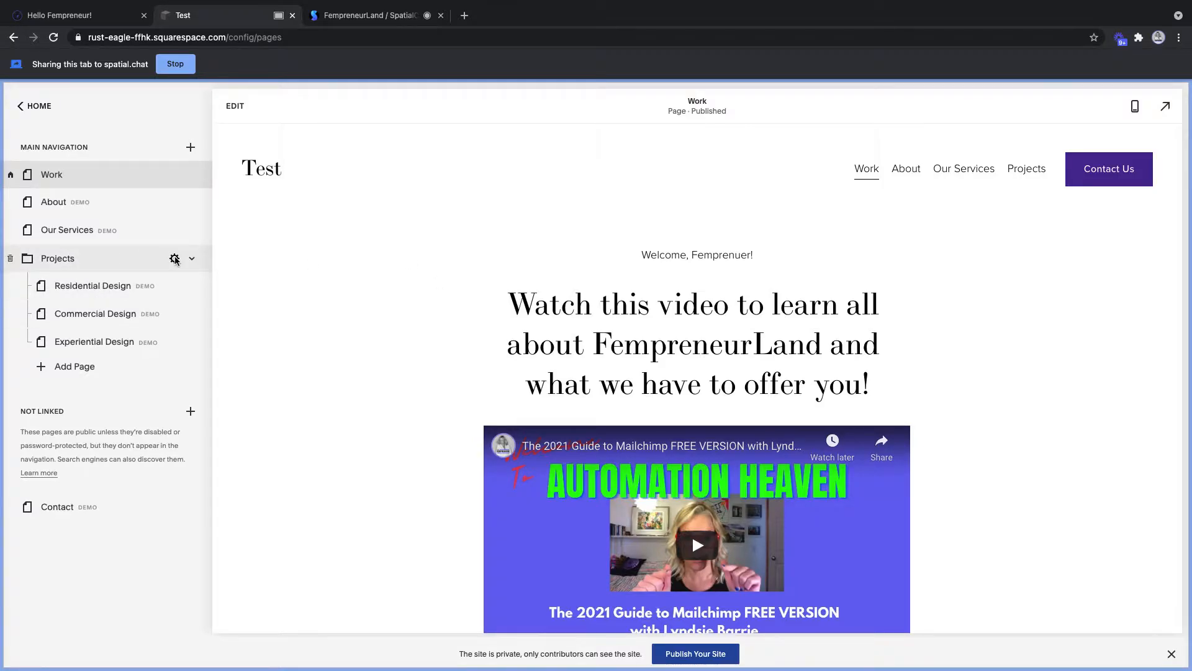
pyautogui.click(175, 259)
pyautogui.moveTo(533, 330); pyautogui.dragTo(472, 332)
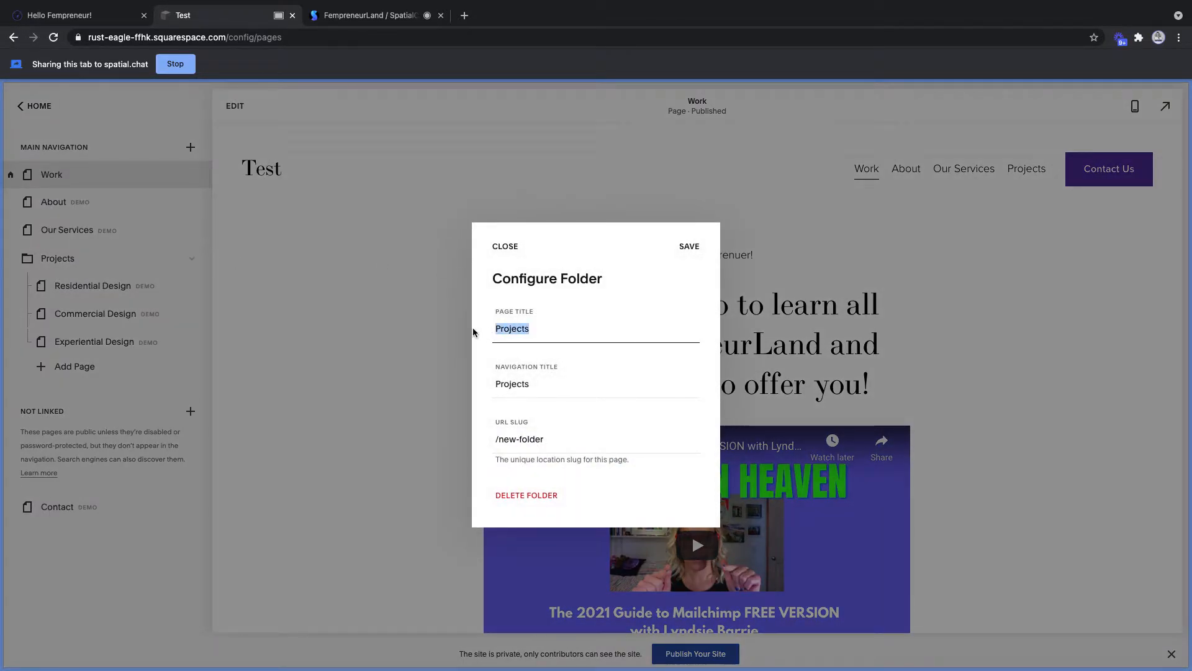
pyautogui.write('Testimonials')
# - Set the navigation title to Testimonials and slug to 'testimonials', save, then select Our Services
pyautogui.moveTo(549, 383); pyautogui.dragTo(489, 384)
pyautogui.write('Te')
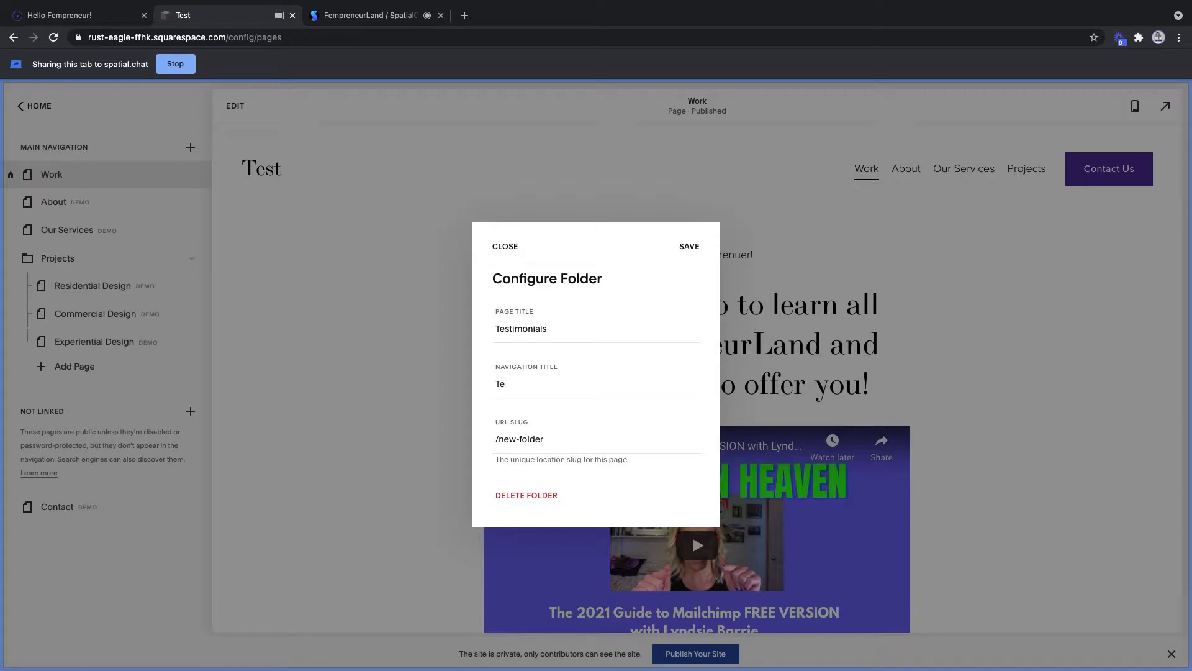
pyautogui.write('stimonials')
pyautogui.click(628, 439)
pyautogui.moveTo(556, 439); pyautogui.dragTo(500, 439)
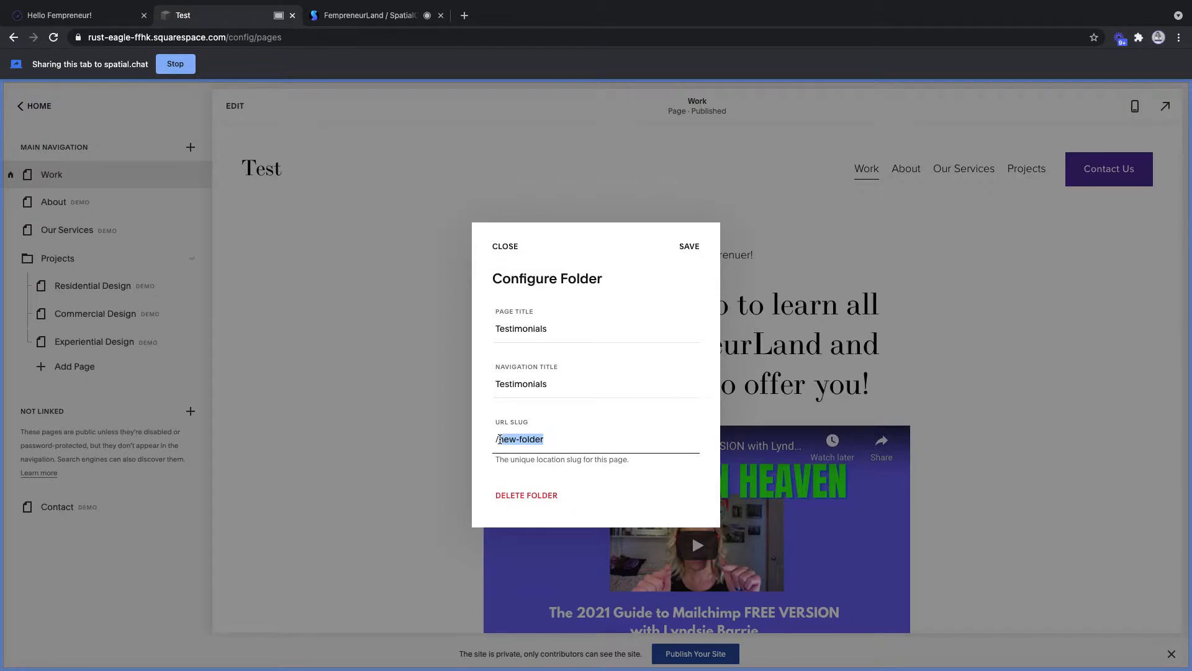
pyautogui.write('testimonials')
pyautogui.click(687, 246)
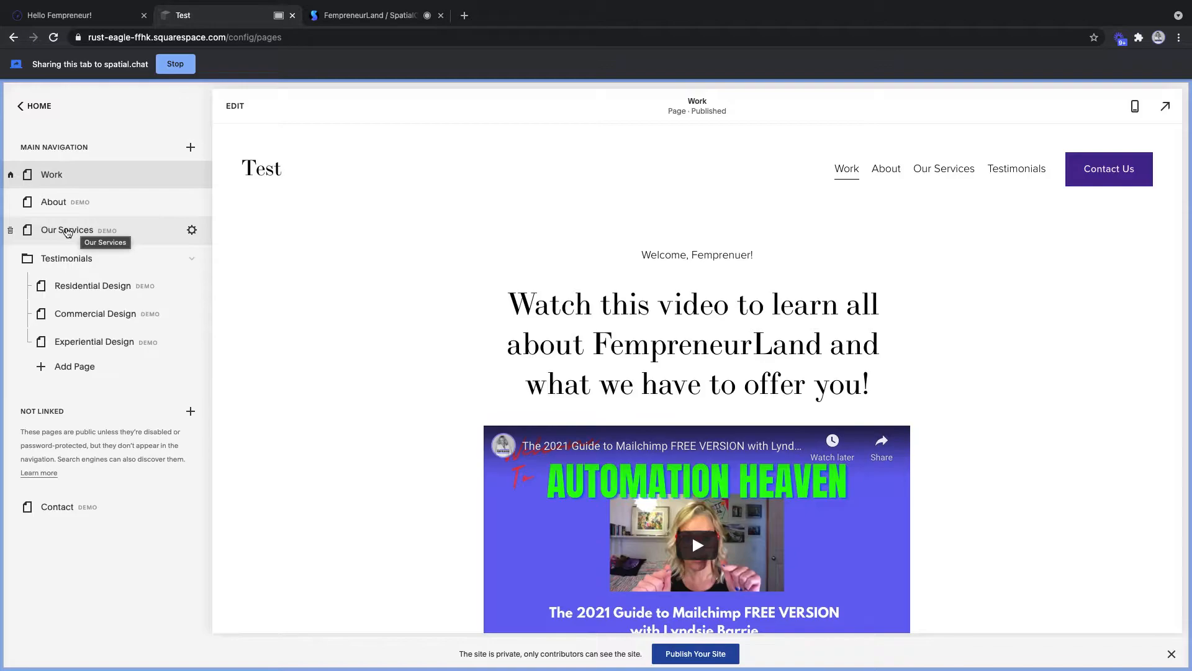
pyautogui.click(67, 231)
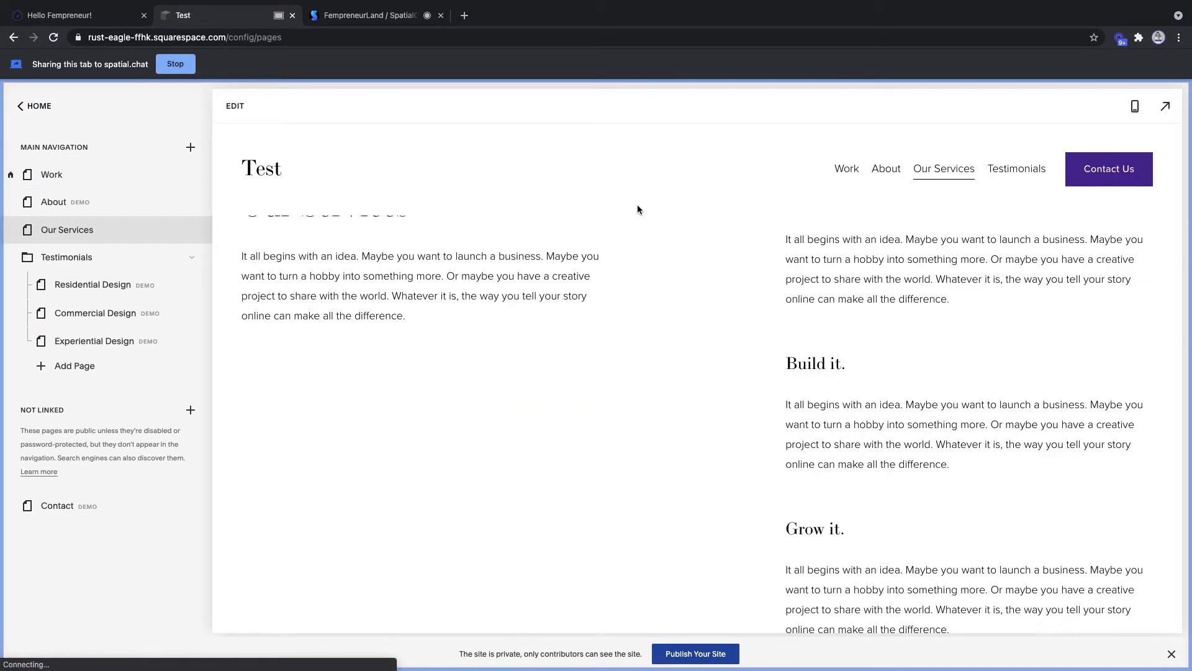
# - Shorten the Our Services page title and navigation title to 'Services'
pyautogui.click(191, 230)
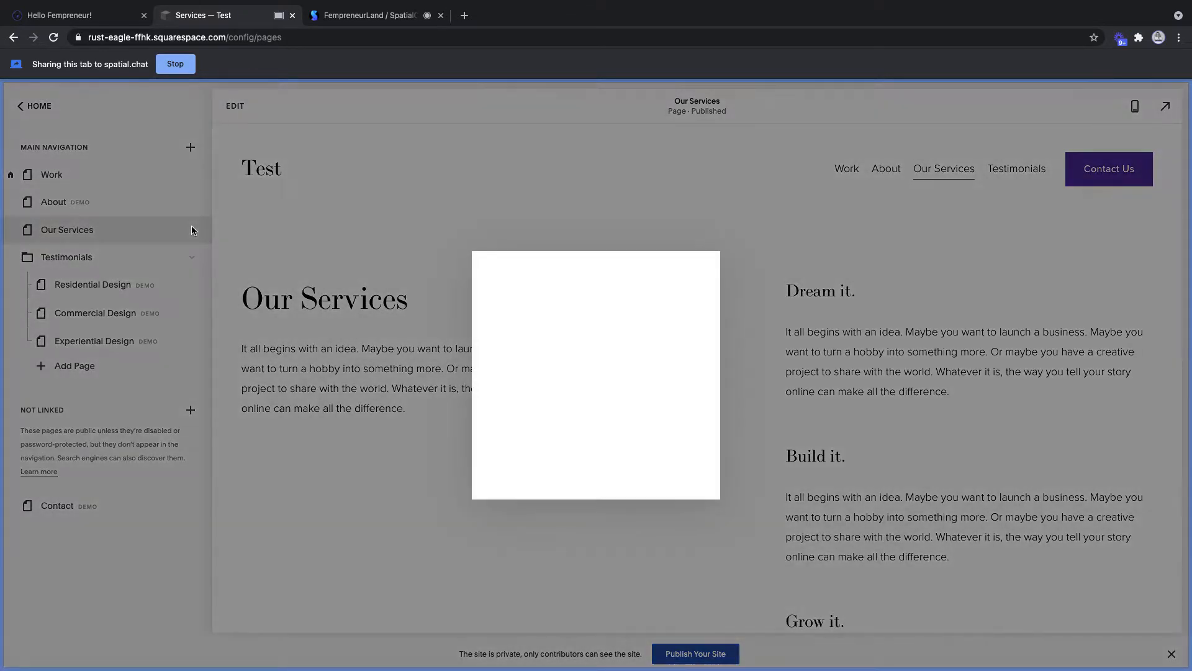
pyautogui.click(572, 278)
pyautogui.press('BackSpace')
pyautogui.press('BackSpace')
pyautogui.press('BackSpace')
pyautogui.press('BackSpace')
pyautogui.click(570, 342)
pyautogui.press('BackSpace')
pyautogui.press('BackSpace')
pyautogui.press('BackSpace')
pyautogui.press('BackSpace')
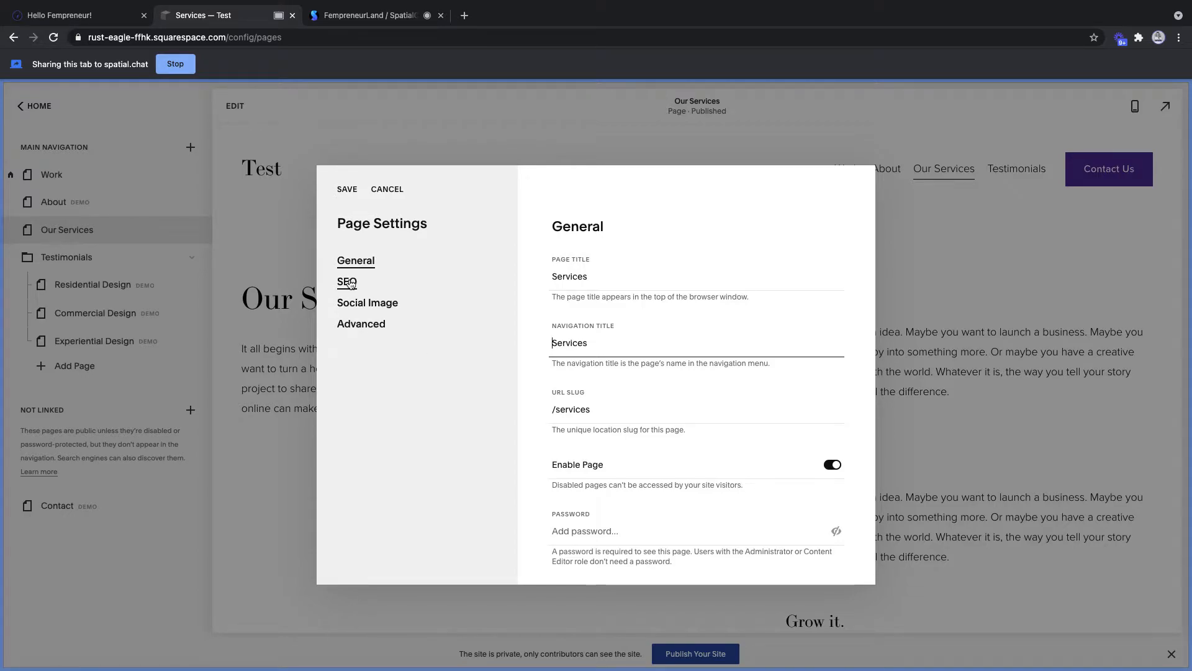
# - Review the page's Social Image options, then go to its SEO section
pyautogui.click(362, 308)
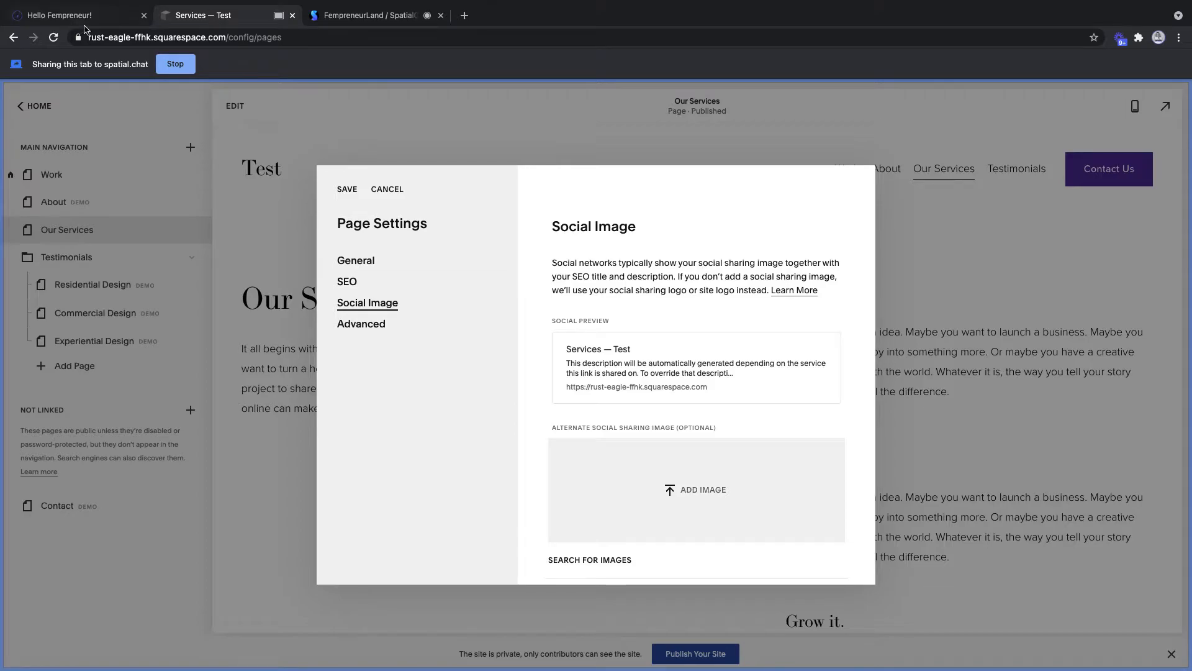
pyautogui.click(349, 18)
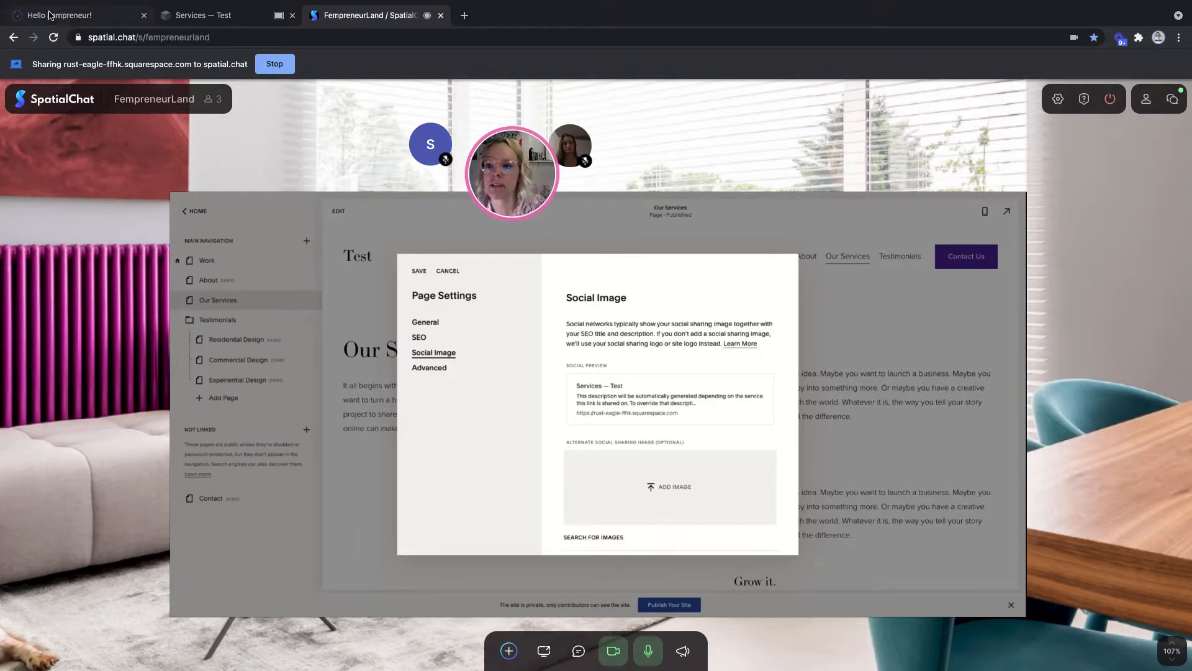
pyautogui.click(205, 15)
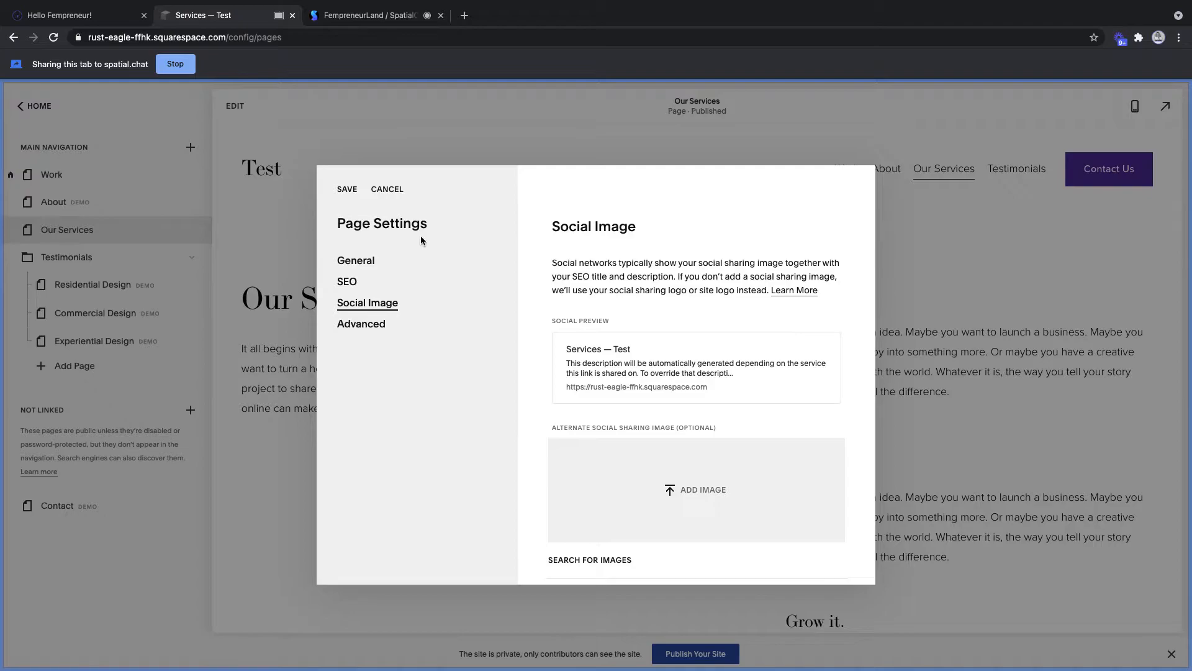
pyautogui.click(348, 281)
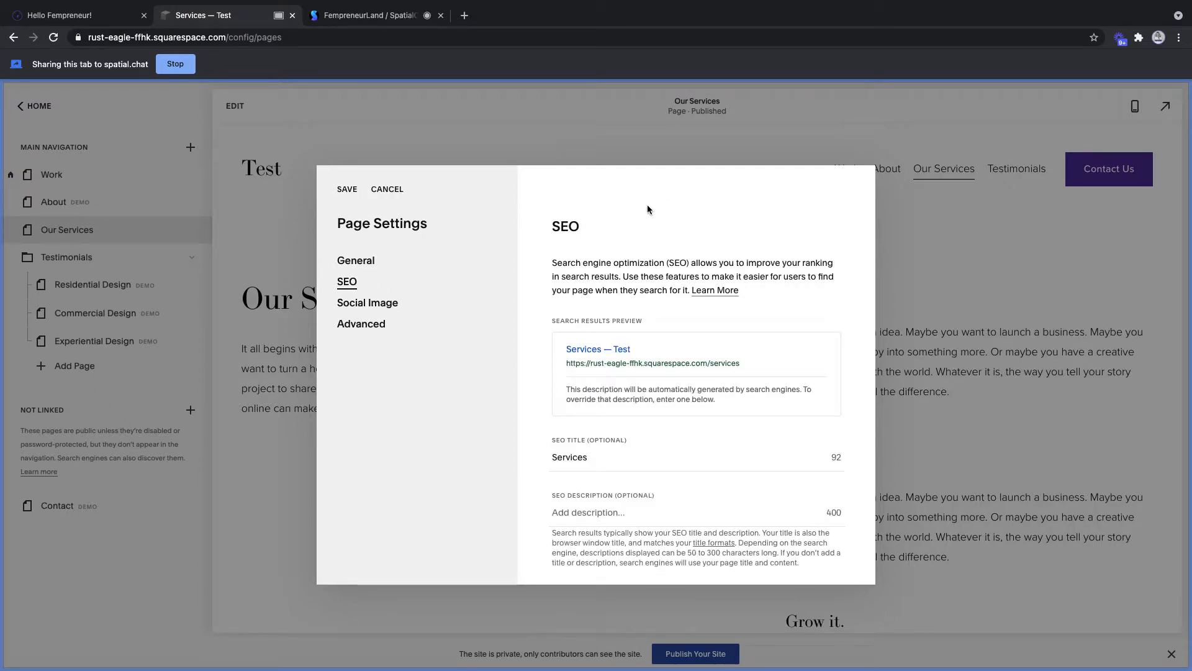
# - Make the SEO title 'Services for women entrepreneurs' and write a description listing the offerings
pyautogui.click(601, 452)
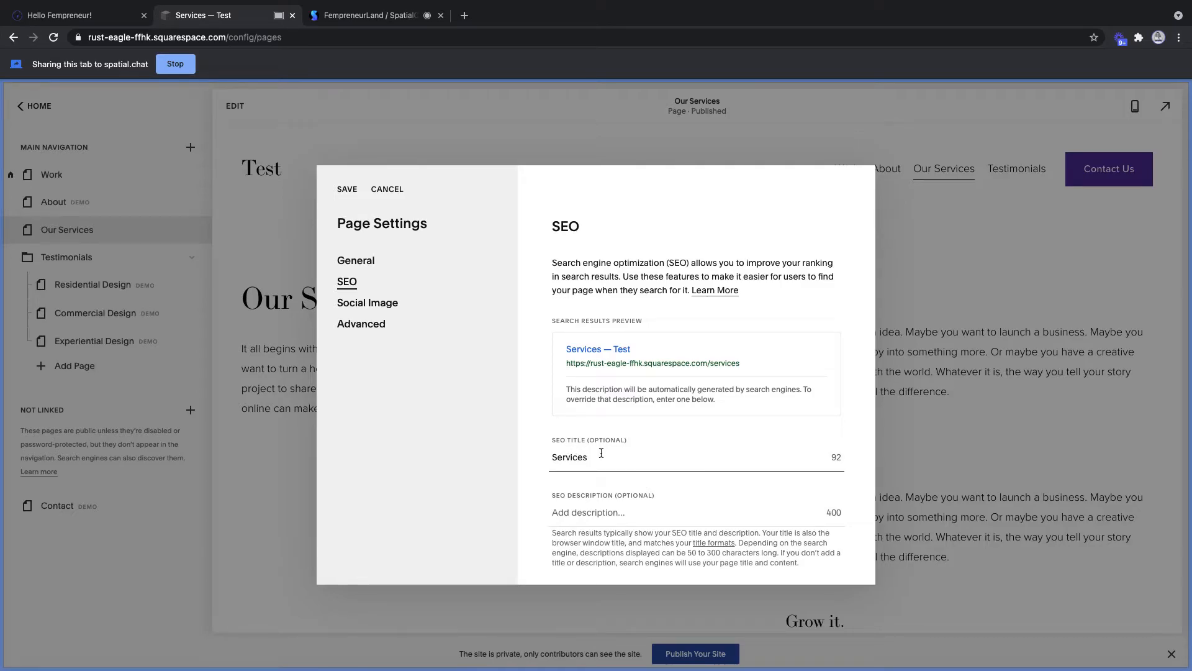
pyautogui.write('for wome')
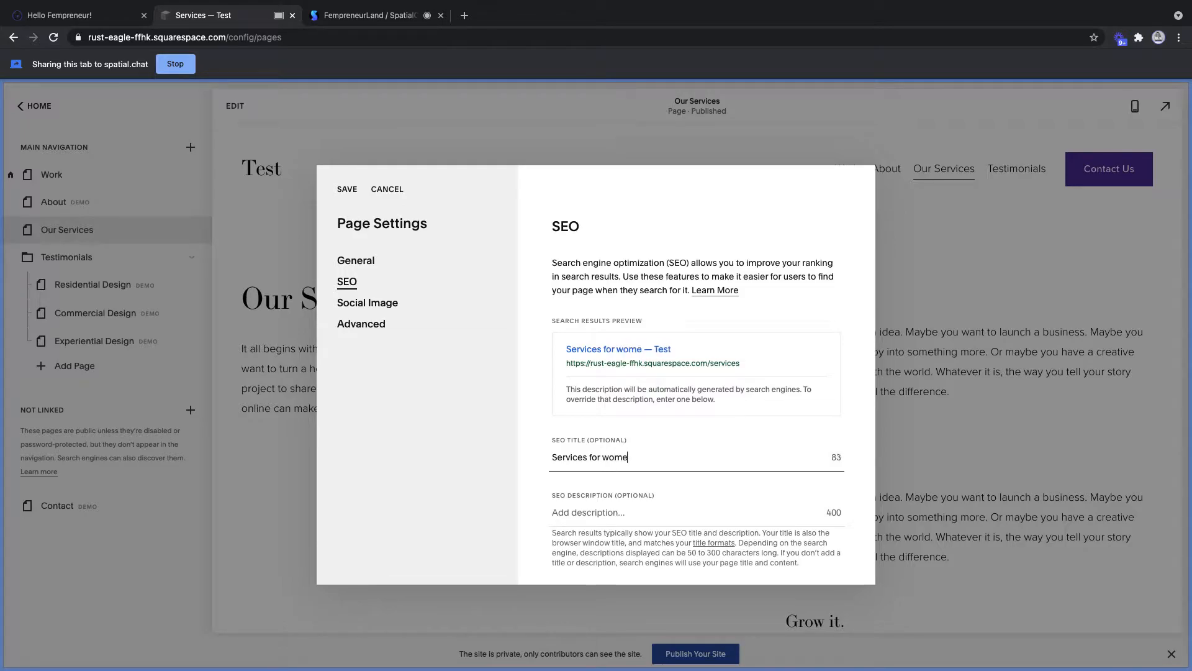
pyautogui.write('n entrepreneurs')
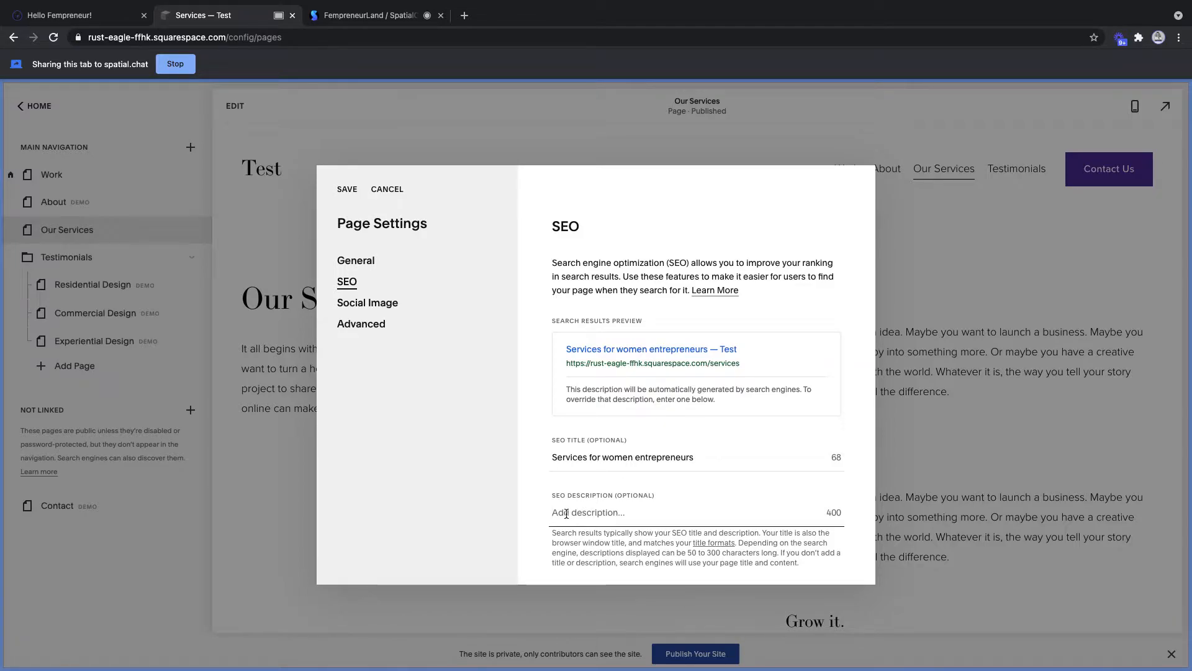
pyautogui.write('Website design')
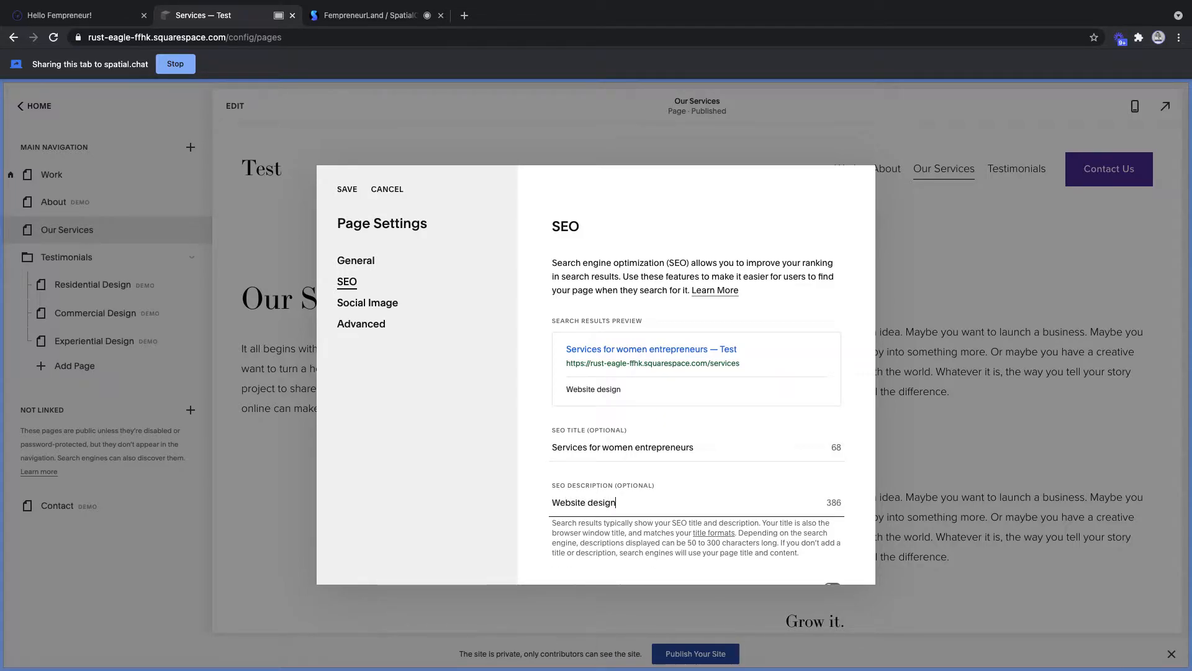
pyautogui.write(', marketing edsu')
pyautogui.press('BackSpace')
pyautogui.press('BackSpace')
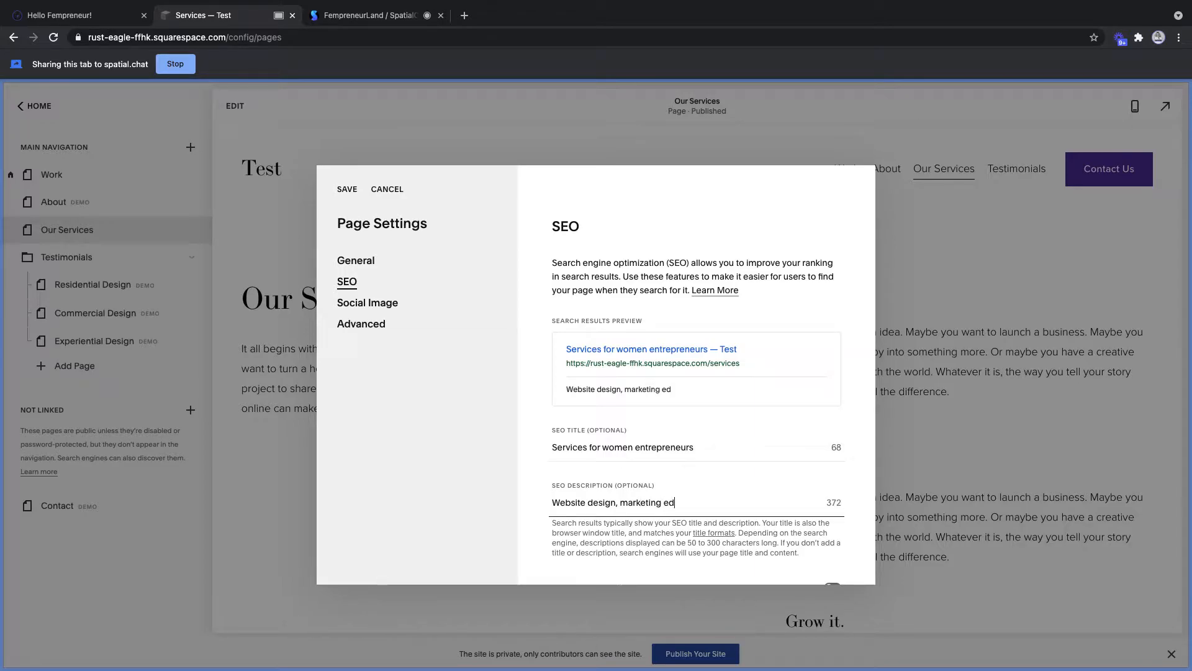
pyautogui.write('ucation, leadership')
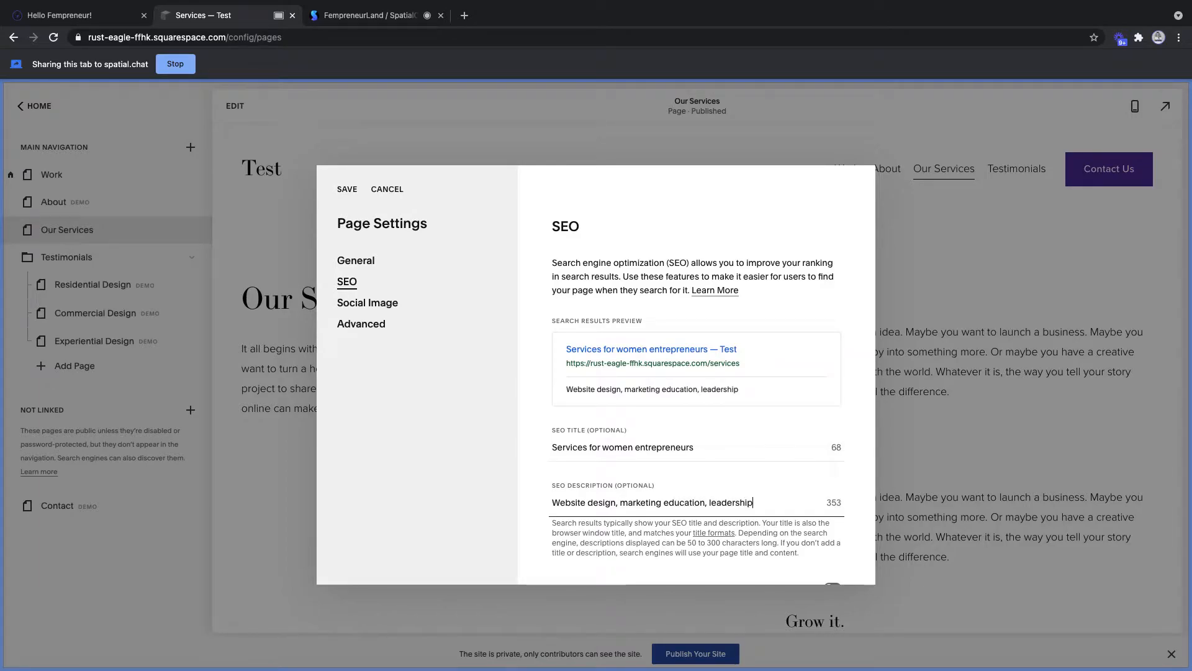
pyautogui.write(' trainig,')
pyautogui.press('BackSpace')
pyautogui.press('BackSpace')
pyautogui.write('ing, community building events')
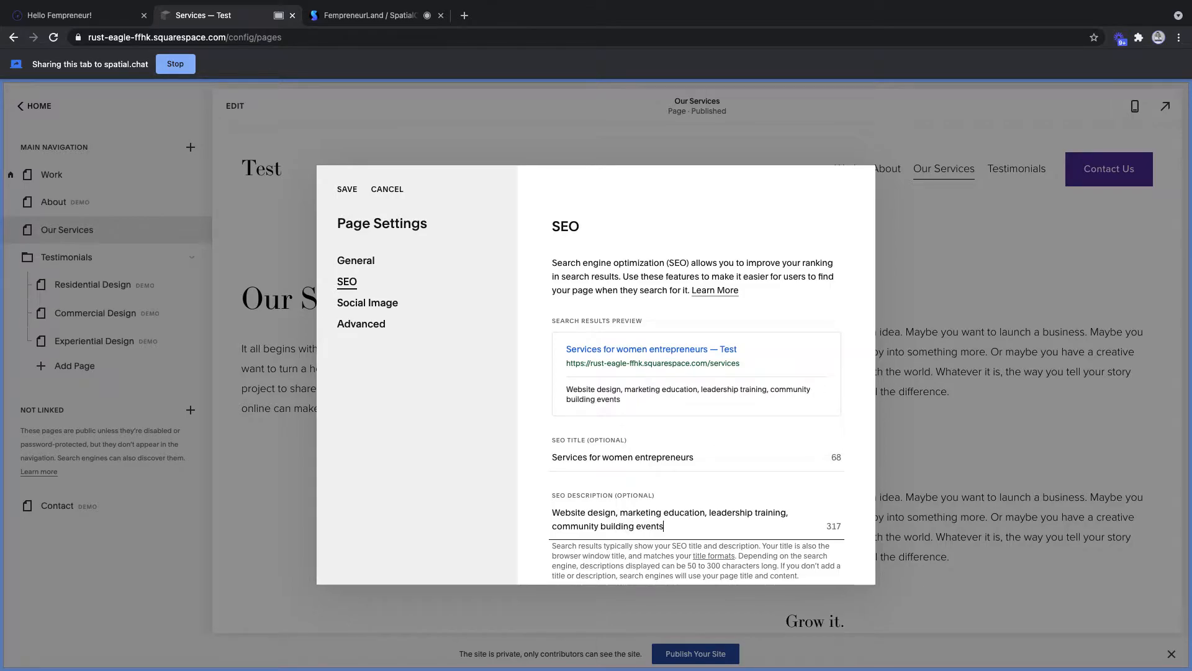
pyautogui.write(', everything female entre')
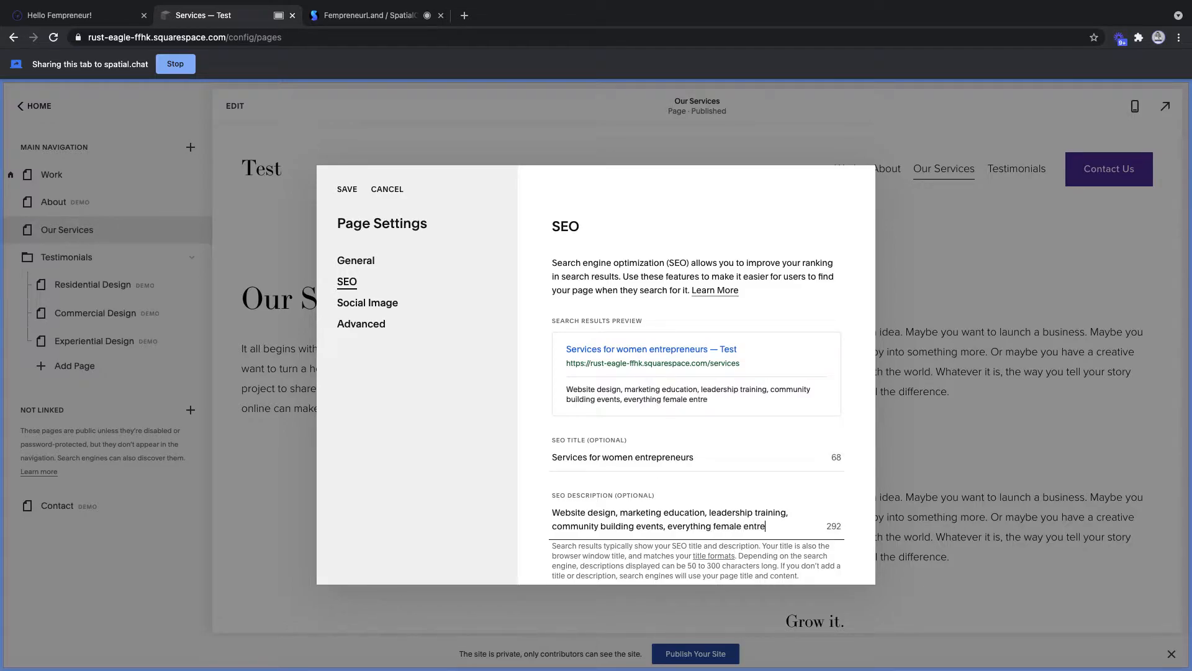
pyautogui.write('preneurs need to succeed')
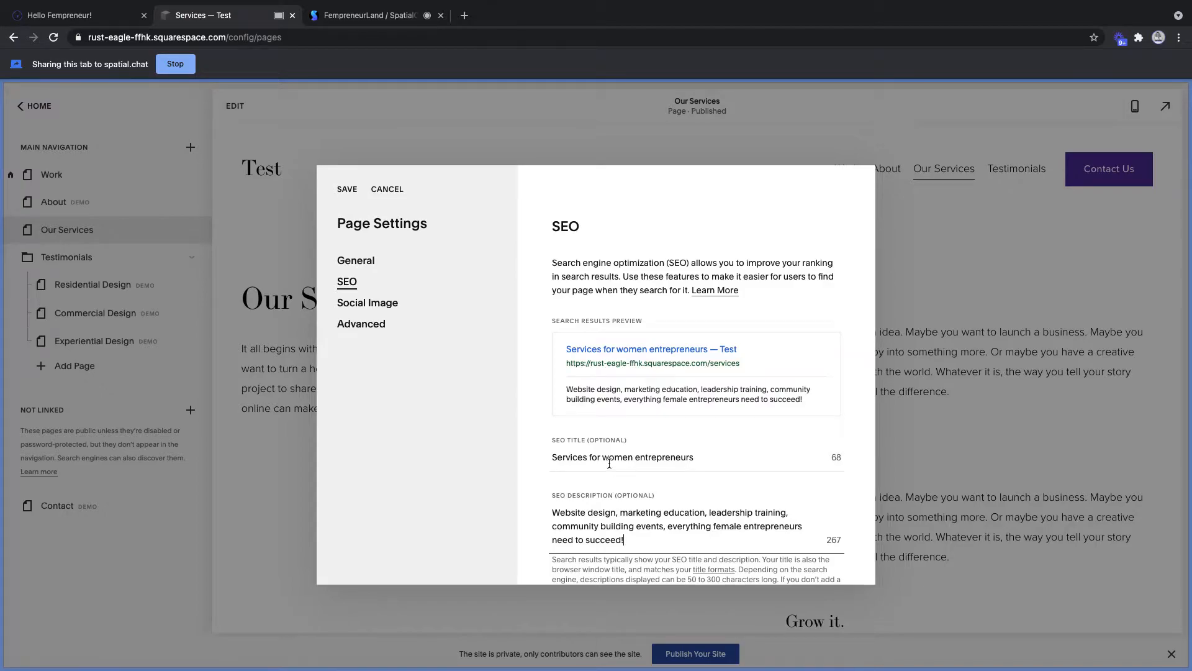
pyautogui.write('in 2021')
pyautogui.write('.')
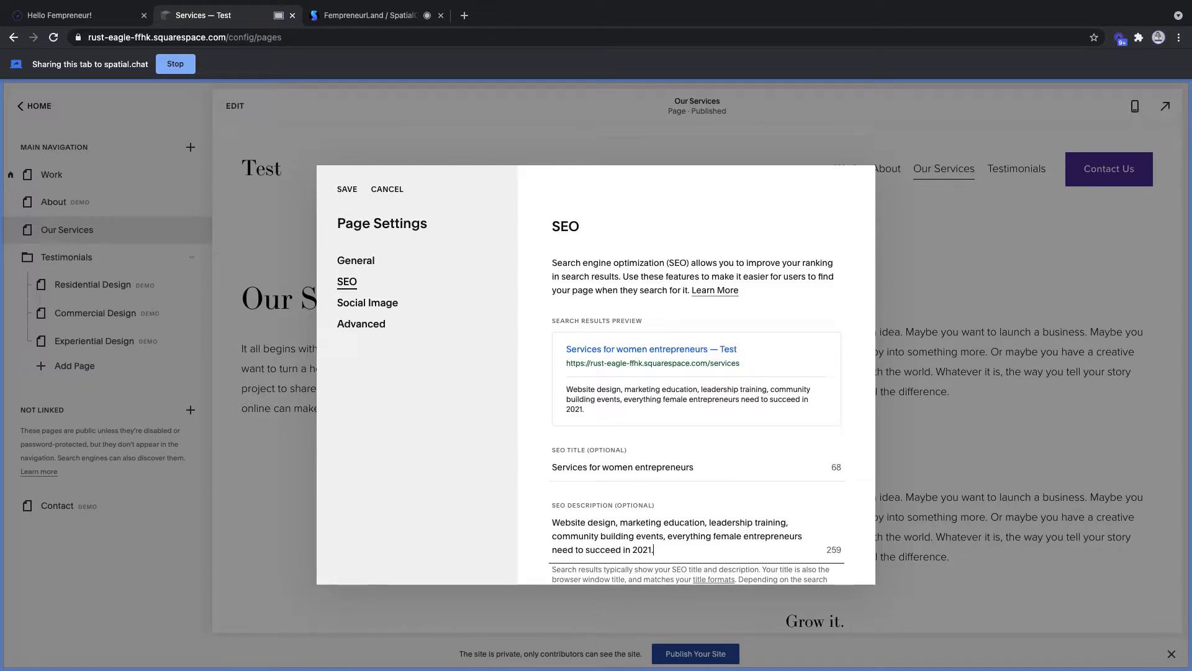
# - Save the Services page settings
pyautogui.click(374, 16)
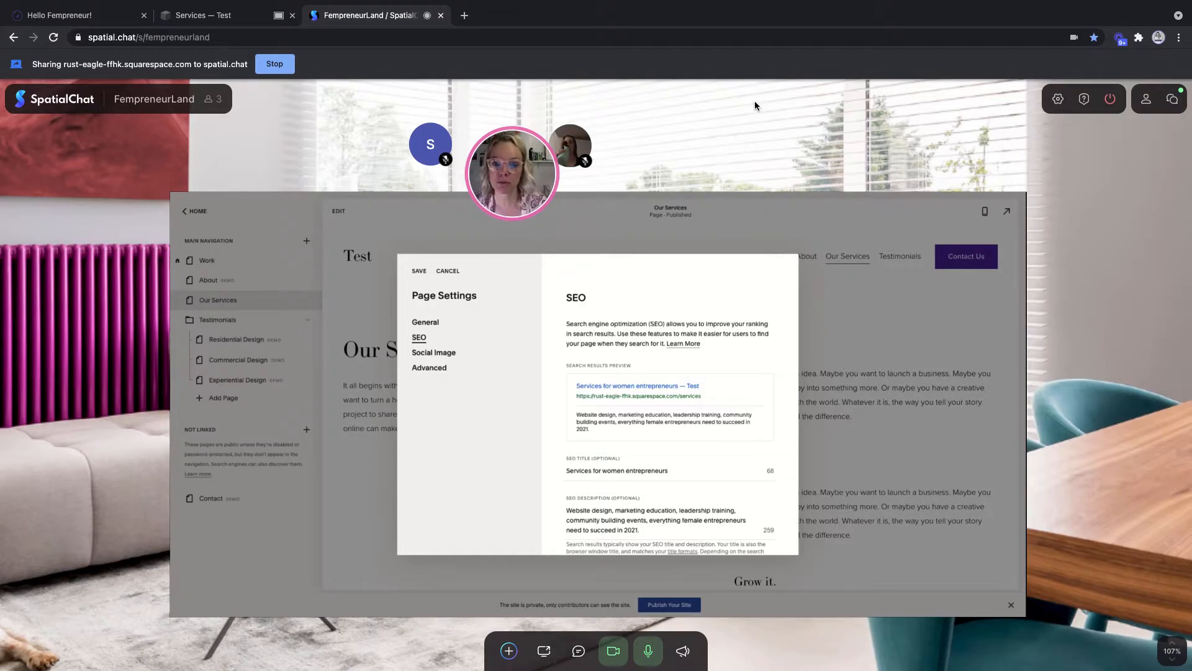
pyautogui.click(186, 15)
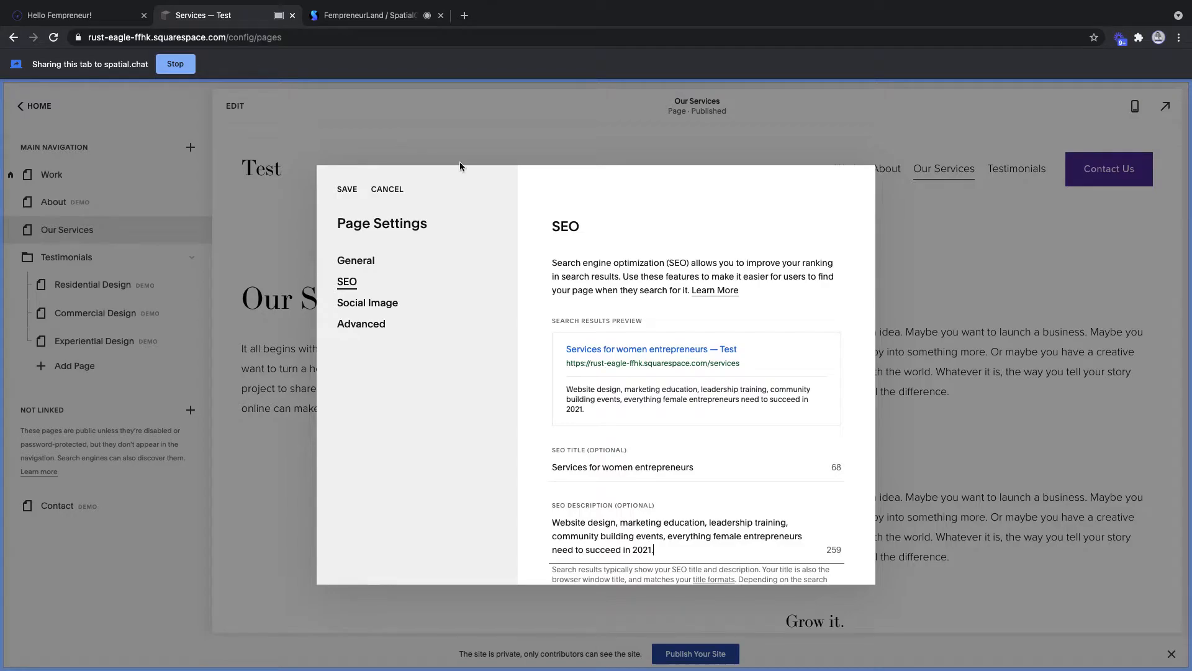
pyautogui.click(348, 191)
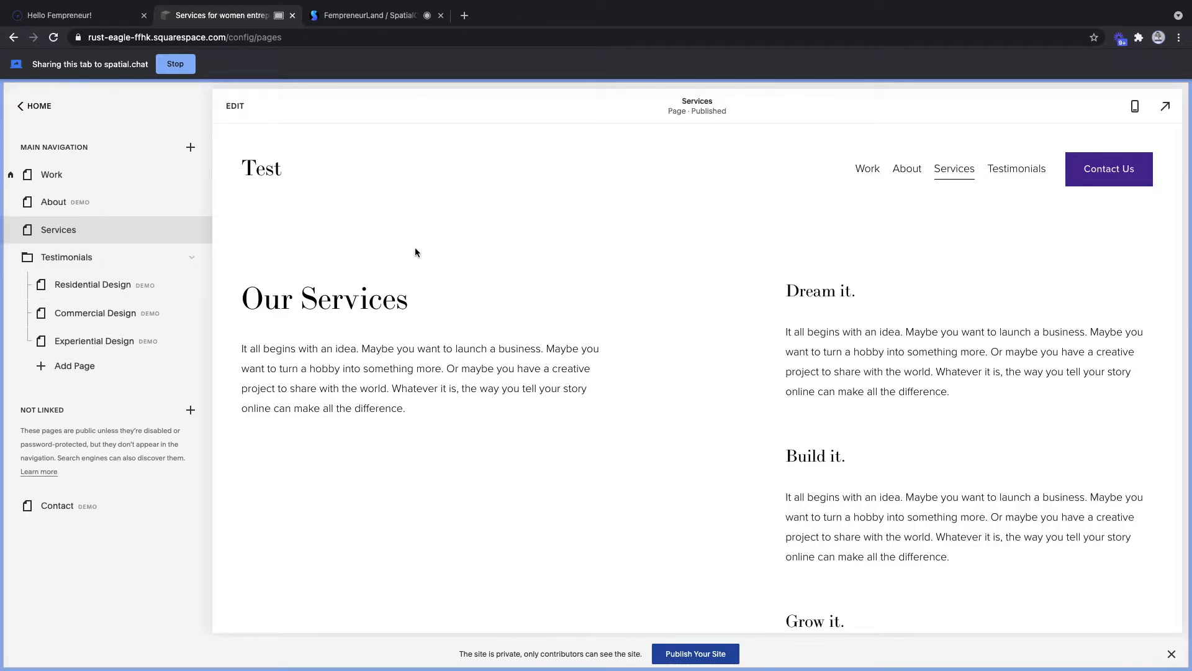
# - Enter edit mode and drag the spacer narrower so the right-hand text column widens
pyautogui.click(234, 107)
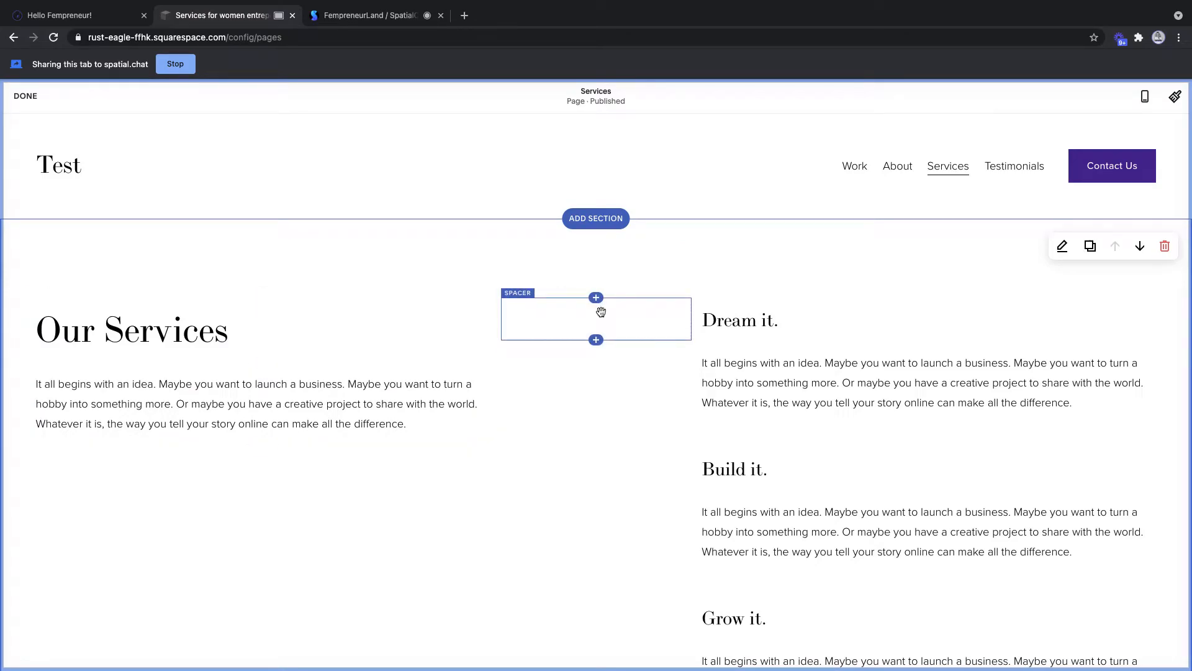
pyautogui.moveTo(692, 317); pyautogui.dragTo(570, 317)
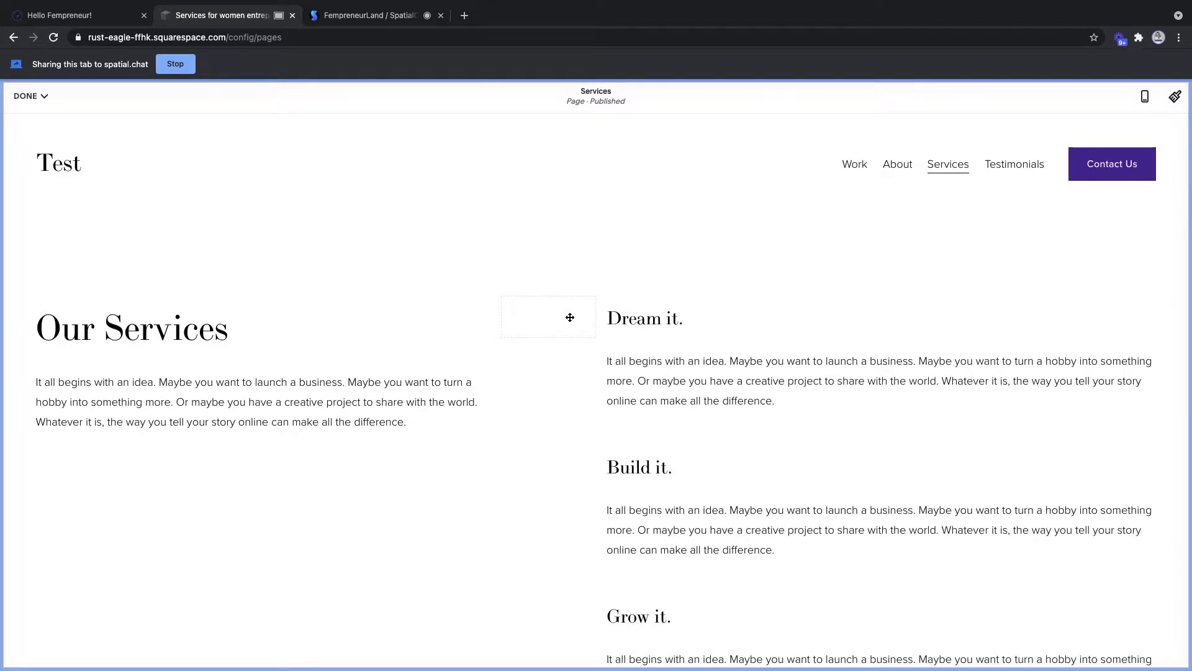
pyautogui.moveTo(502, 315)
pyautogui.mouseDown()
pyautogui.moveTo(416, 308)
pyautogui.moveTo(479, 312)
pyautogui.mouseUp()
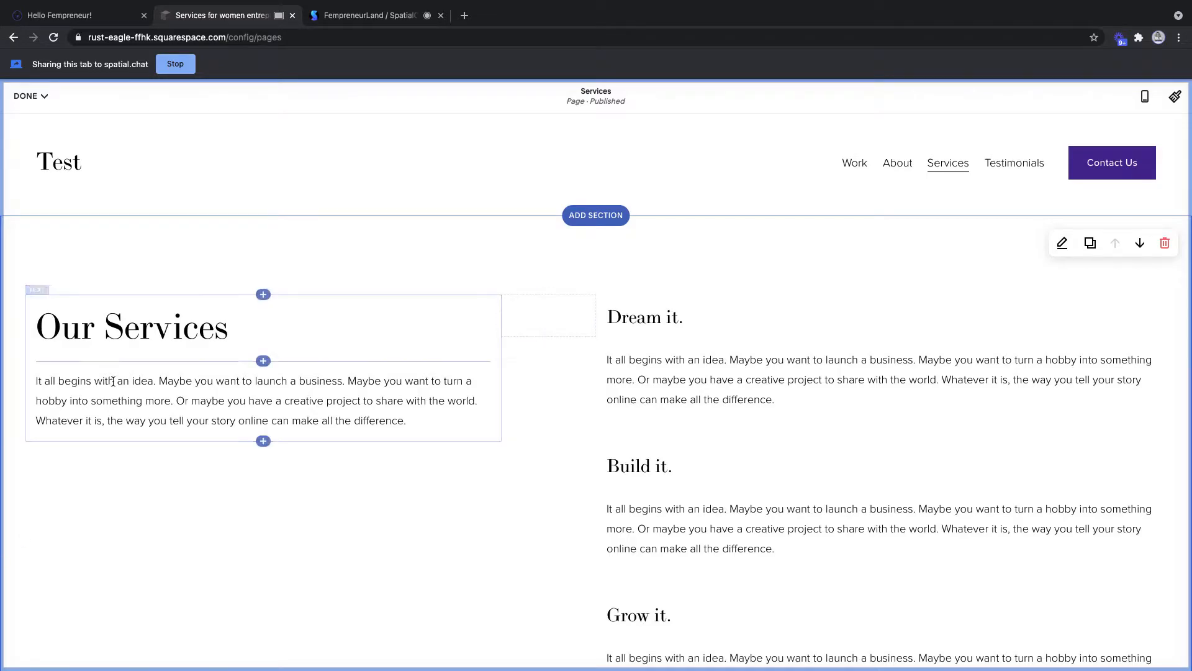
# - Insert an Image block below the Our Services text, then exit full screen and open Finder
pyautogui.click(263, 442)
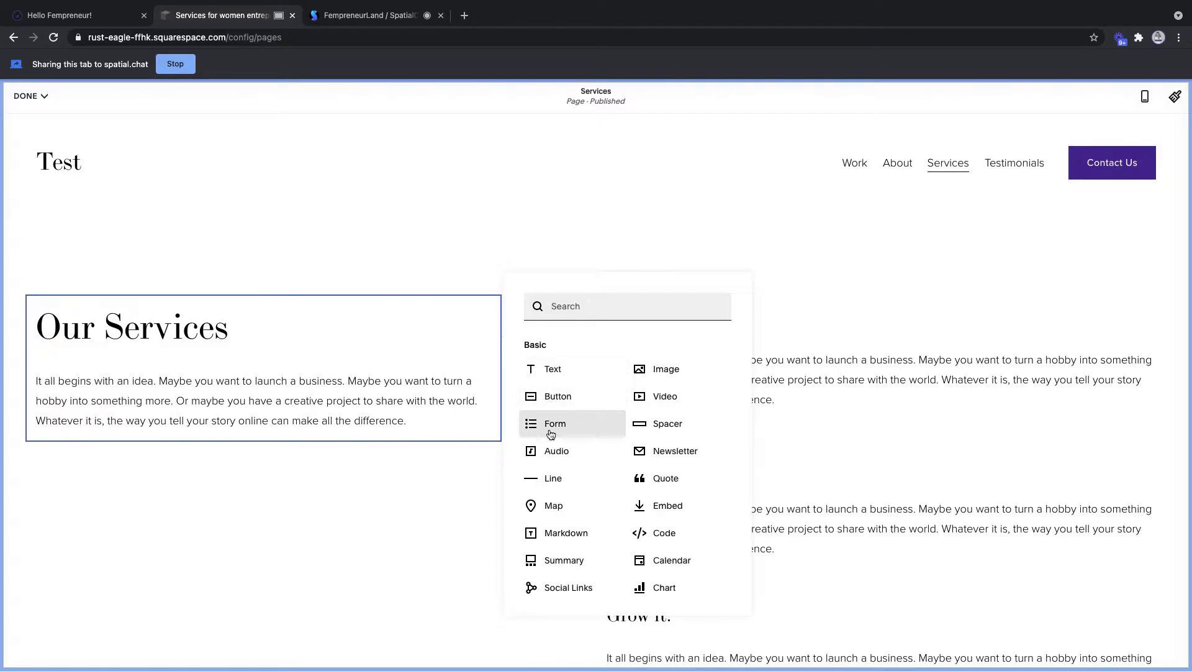
pyautogui.click(664, 370)
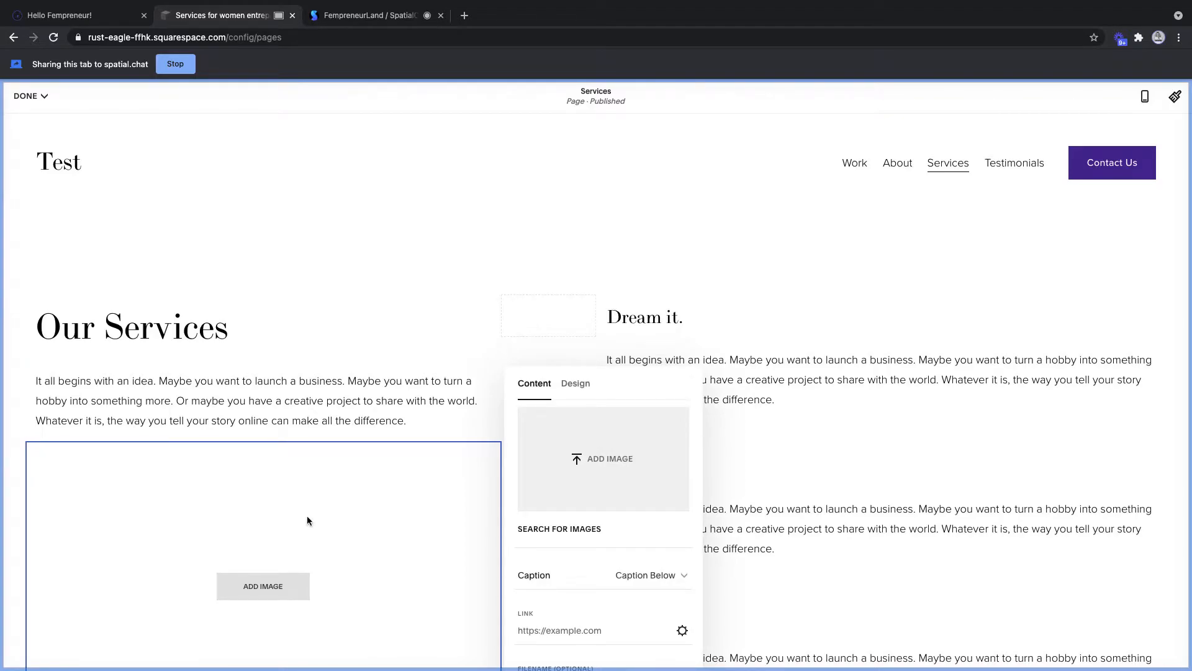
pyautogui.press('ctrl+super+f')
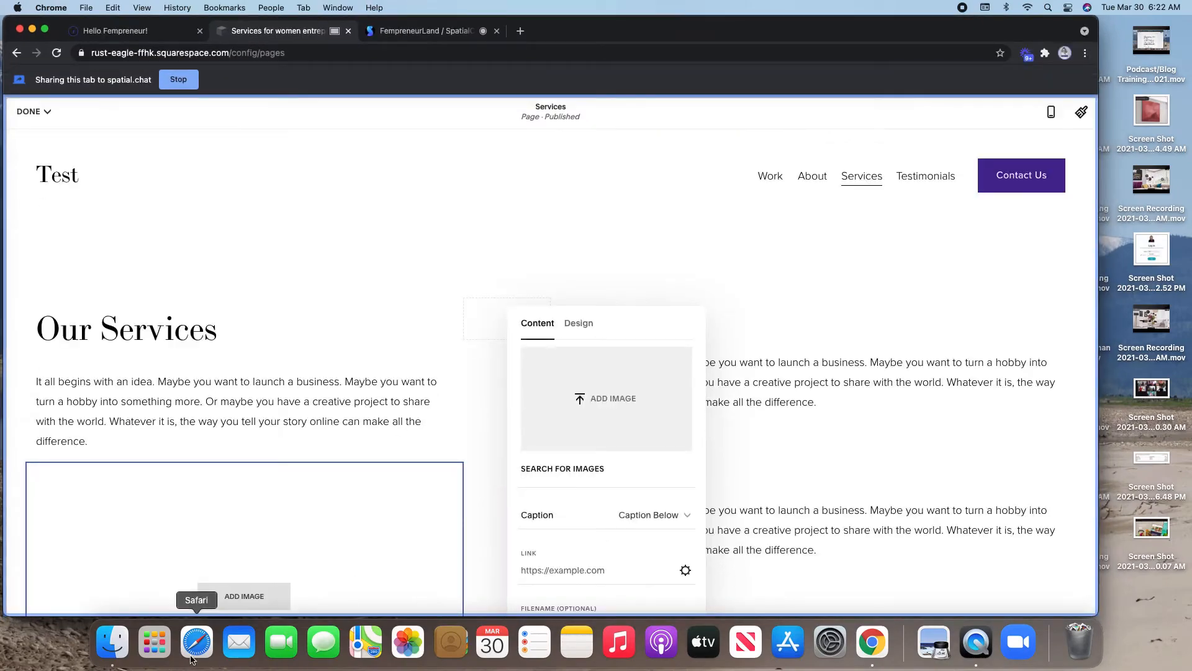
pyautogui.click(112, 640)
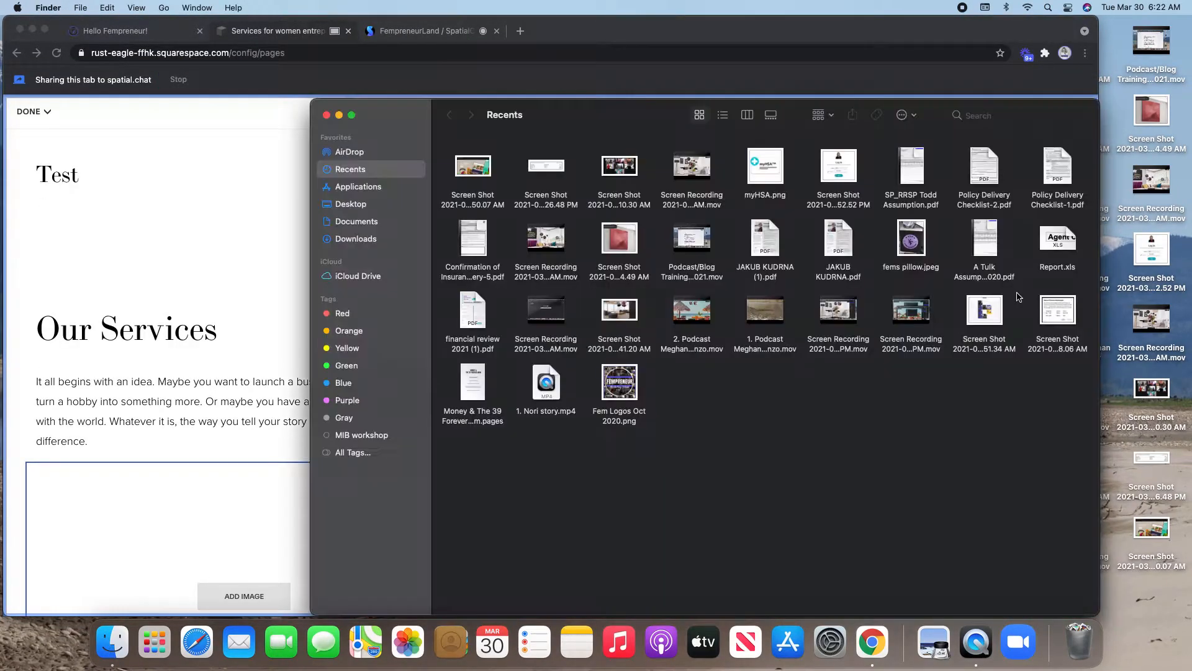
# - Drag Fem Logos Oct 2020.png from Finder's Recents into the empty image block
pyautogui.moveTo(409, 119); pyautogui.dragTo(894, 174)
pyautogui.click(1101, 438)
pyautogui.moveTo(1101, 437); pyautogui.dragTo(606, 382)
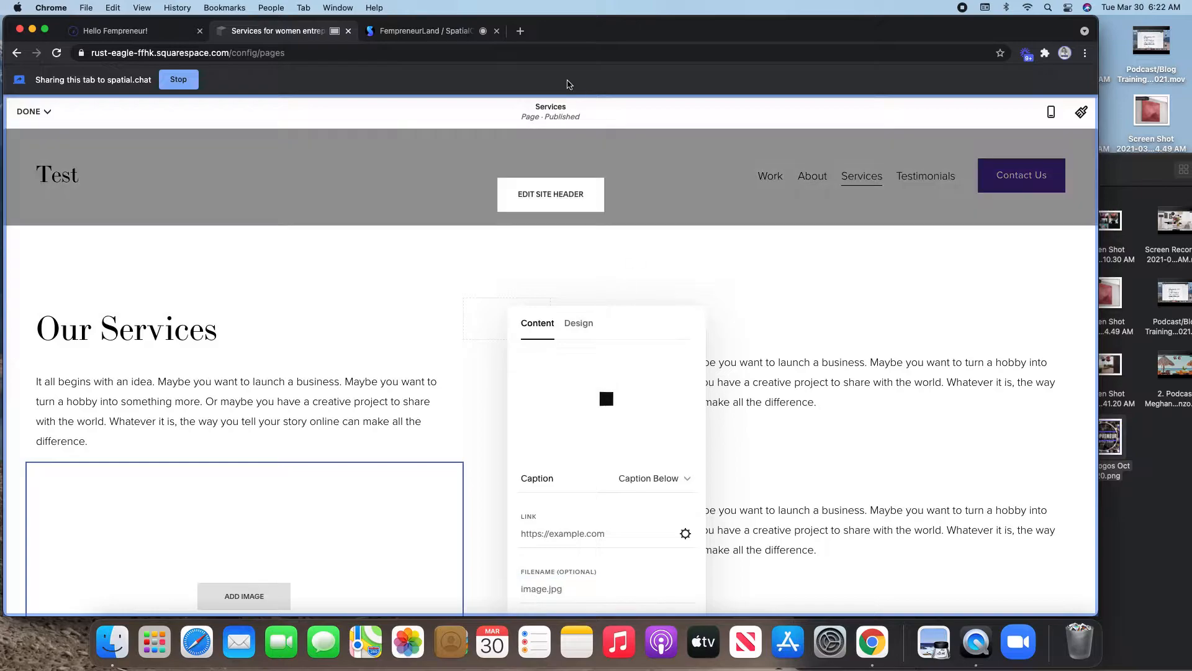
# - Restore full screen, scroll down to the uploaded logo, and click into its LINK field
pyautogui.click(45, 30)
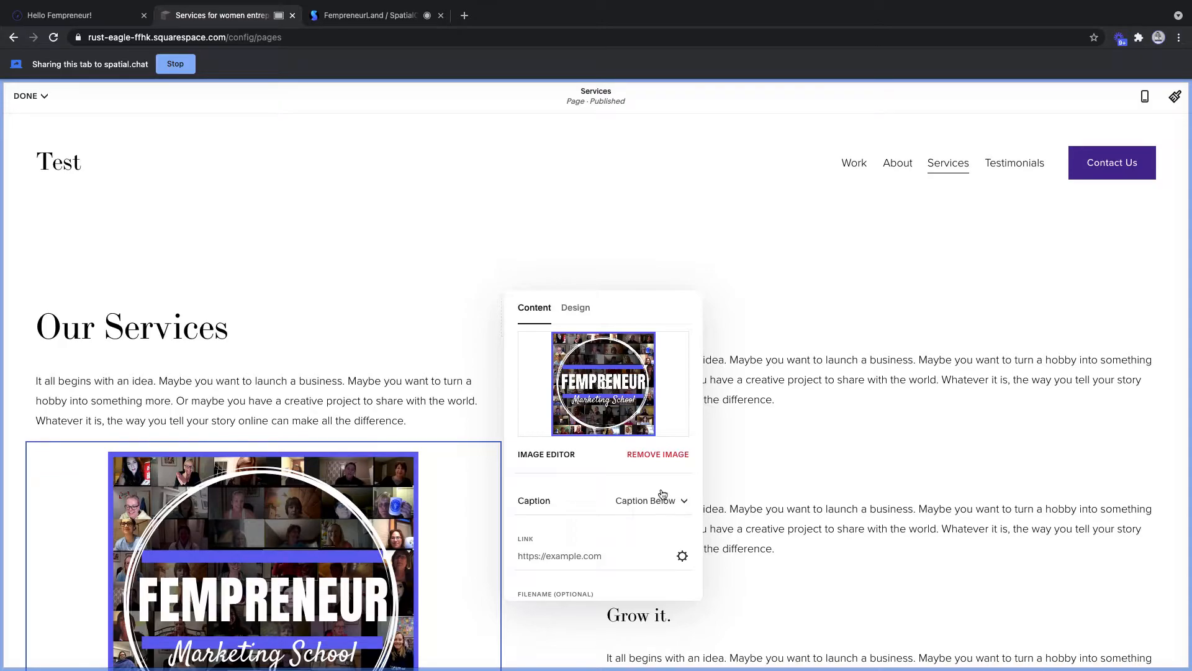
pyautogui.scroll(-2, 376, 561)
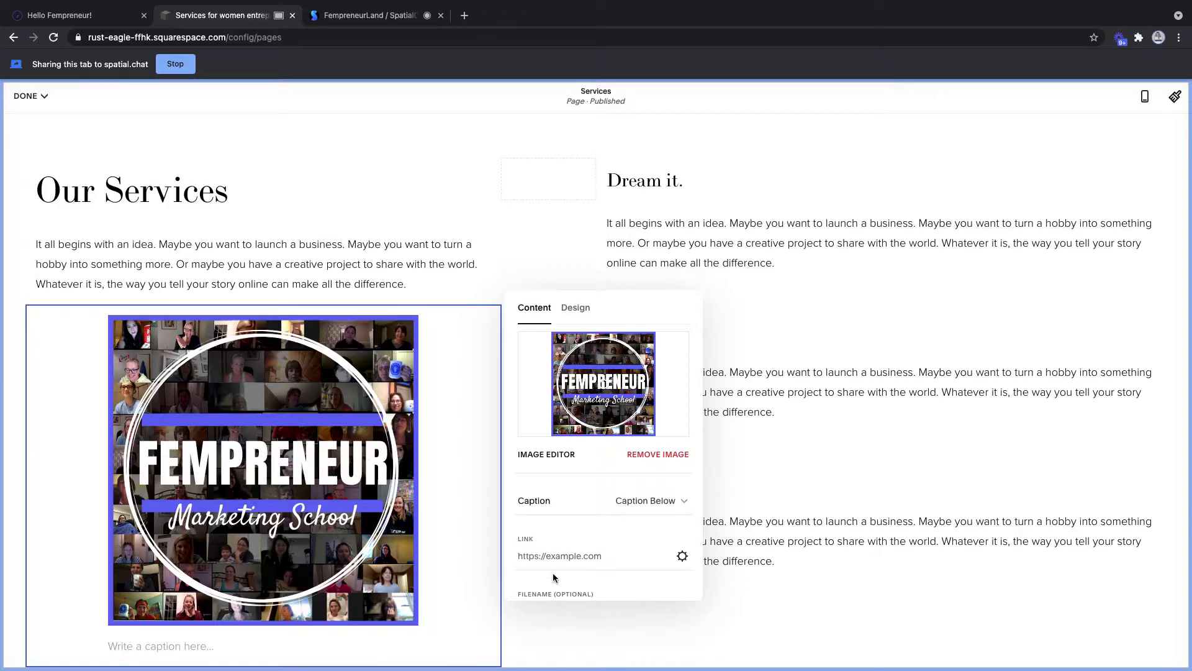
pyautogui.click(584, 558)
pyautogui.write('https://')
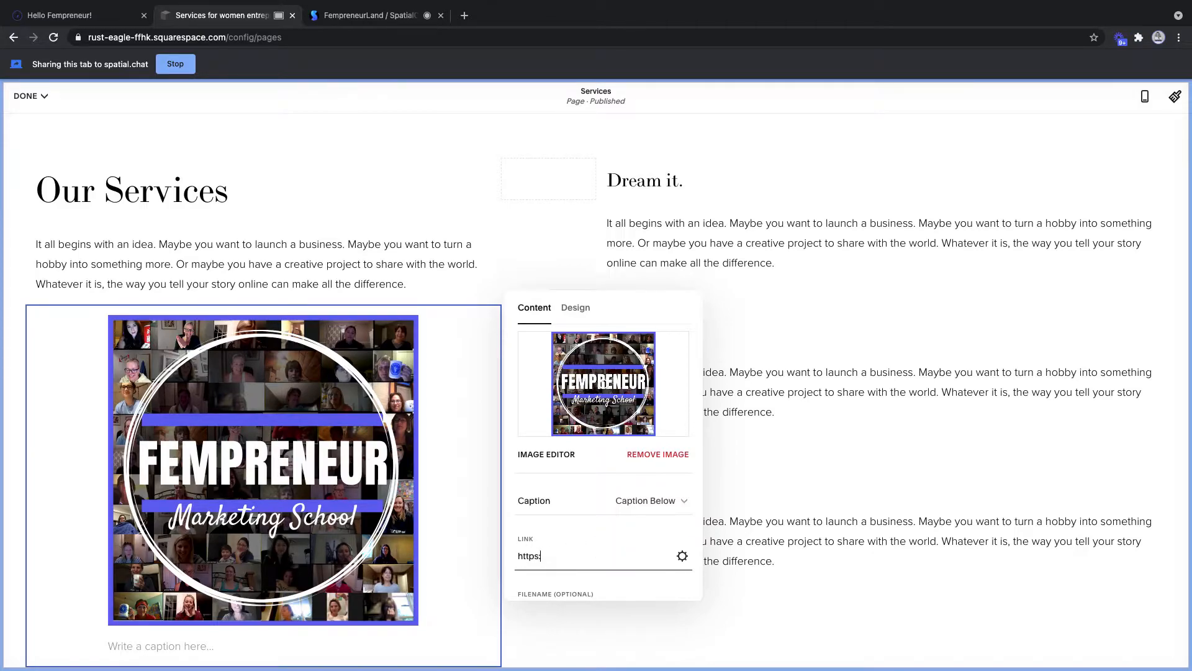
pyautogui.write('instagram.com/yycfempreneurs')
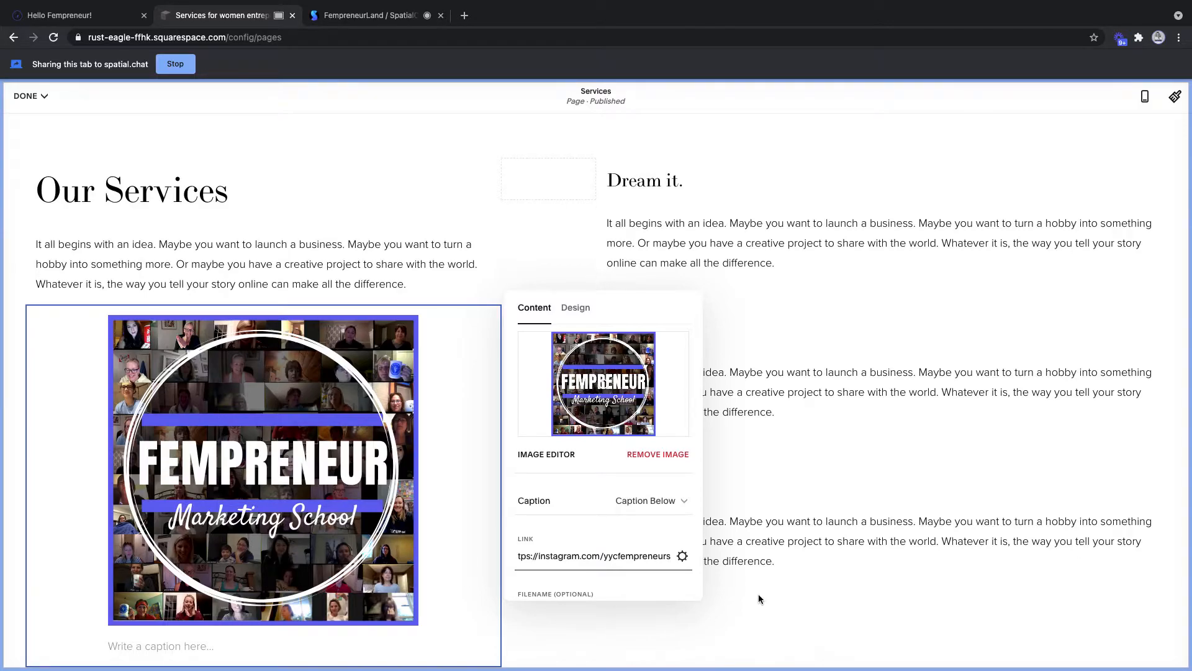
pyautogui.press('BackSpace')
pyautogui.press('BackSpace')
pyautogui.press('BackSpace')
pyautogui.press('BackSpace')
pyautogui.press('BackSpace')
pyautogui.press('BackSpace')
pyautogui.press('BackSpace')
pyautogui.press('BackSpace')
pyautogui.press('BackSpace')
pyautogui.press('BackSpace')
pyautogui.press('BackSpace')
pyautogui.press('BackSpace')
pyautogui.press('BackSpace')
pyautogui.press('BackSpace')
pyautogui.press('BackSpace')
pyautogui.press('BackSpace')
pyautogui.press('BackSpace')
pyautogui.press('BackSpace')
pyautogui.press('BackSpace')
pyautogui.press('BackSpace')
pyautogui.press('BackSpace')
pyautogui.press('BackSpace')
pyautogui.press('BackSpace')
pyautogui.press('BackSpace')
pyautogui.press('BackSpace')
pyautogui.press('BackSpace')
pyautogui.press('BackSpace')
pyautogui.press('BackSpace')
pyautogui.write('fempreneurland.com/fms')
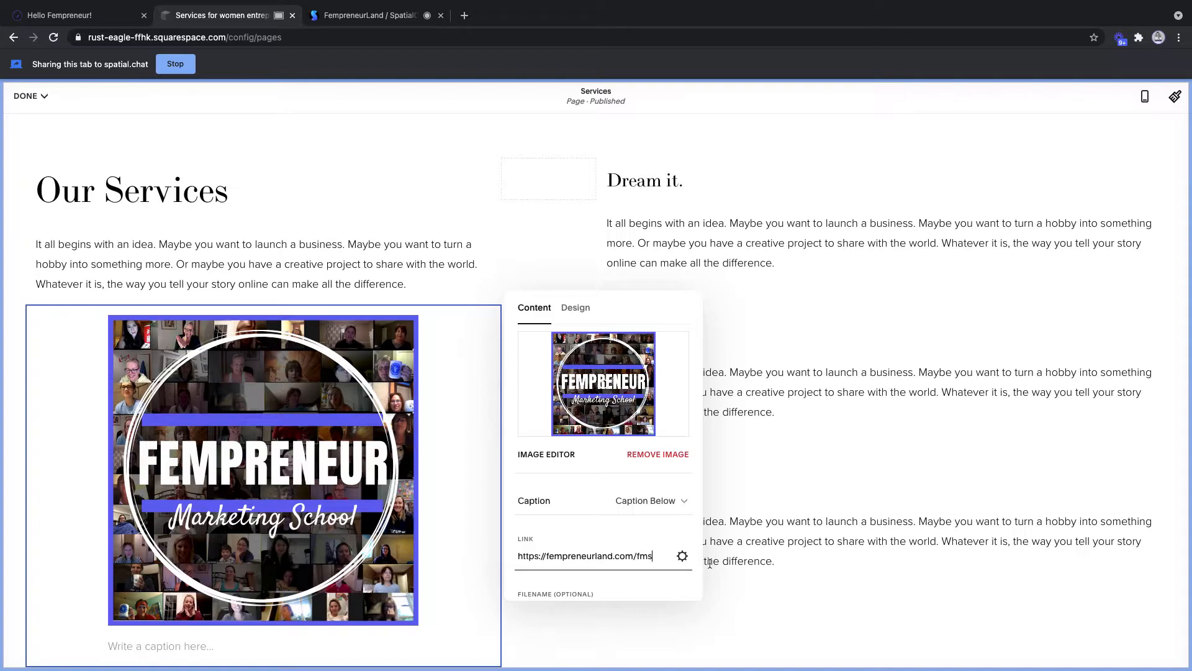
# - Turn on Open in New Window in the image's Link Editor and save
pyautogui.click(683, 556)
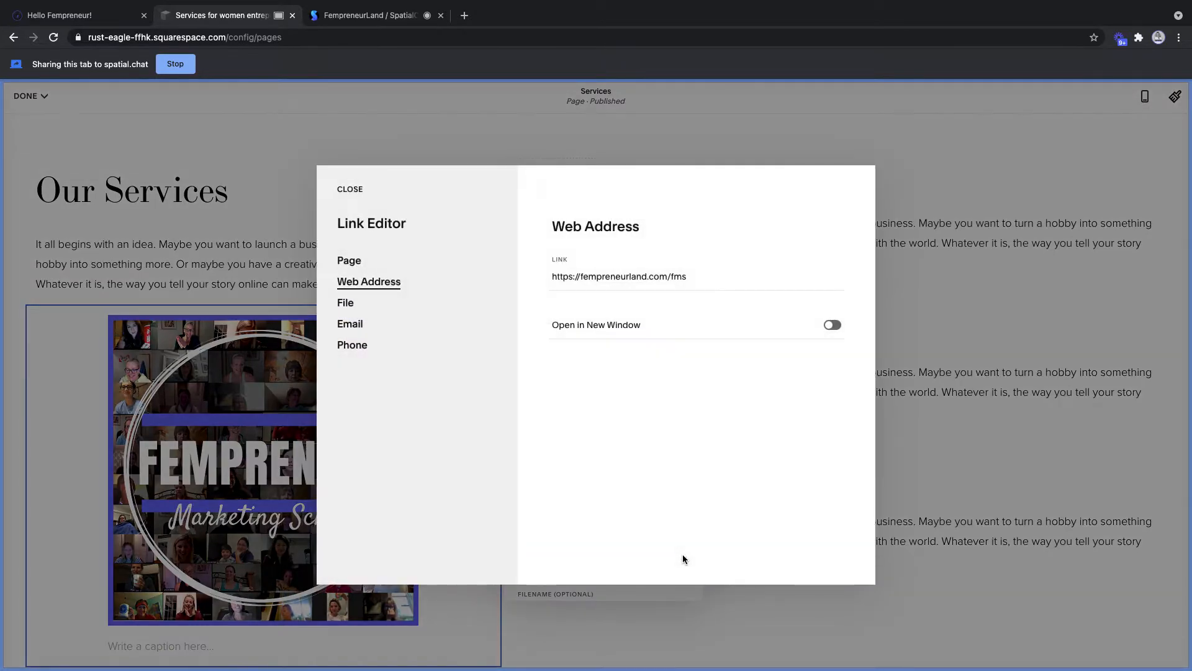
pyautogui.click(833, 325)
pyautogui.click(346, 188)
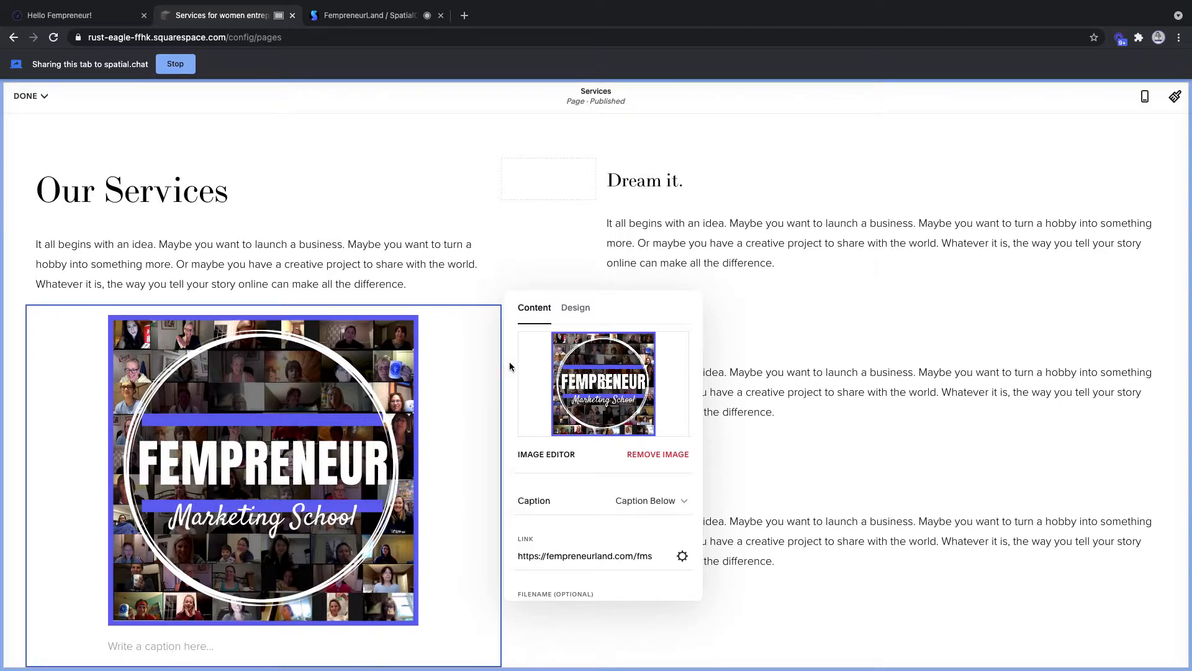
# - Deselect the logo image block and save the Services page from the Done menu
pyautogui.click(385, 151)
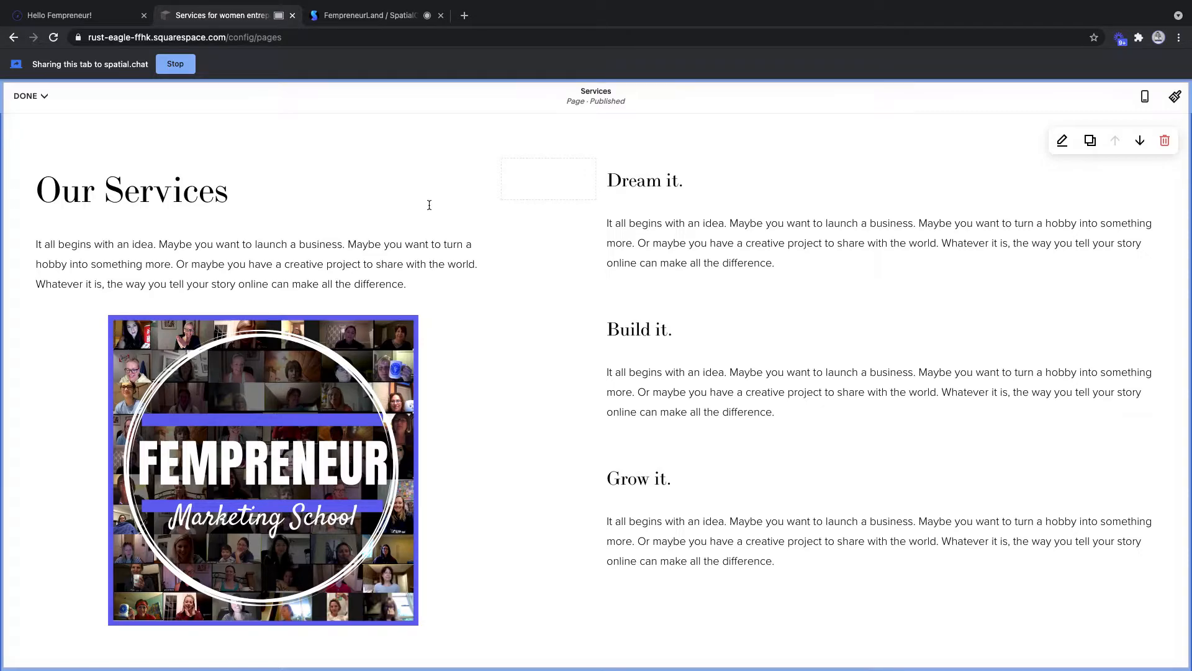
pyautogui.scroll(-3, 428, 203)
pyautogui.scroll(4, 435, 206)
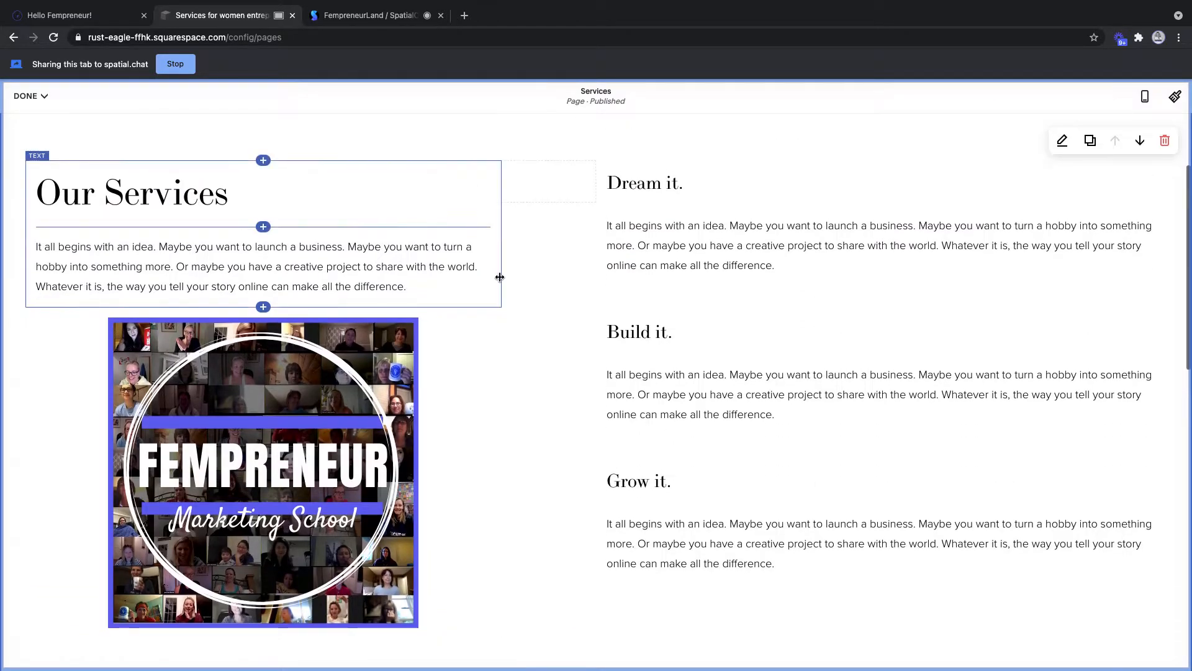
pyautogui.scroll(-4, 482, 413)
pyautogui.scroll(1, 481, 414)
pyautogui.scroll(4, 482, 413)
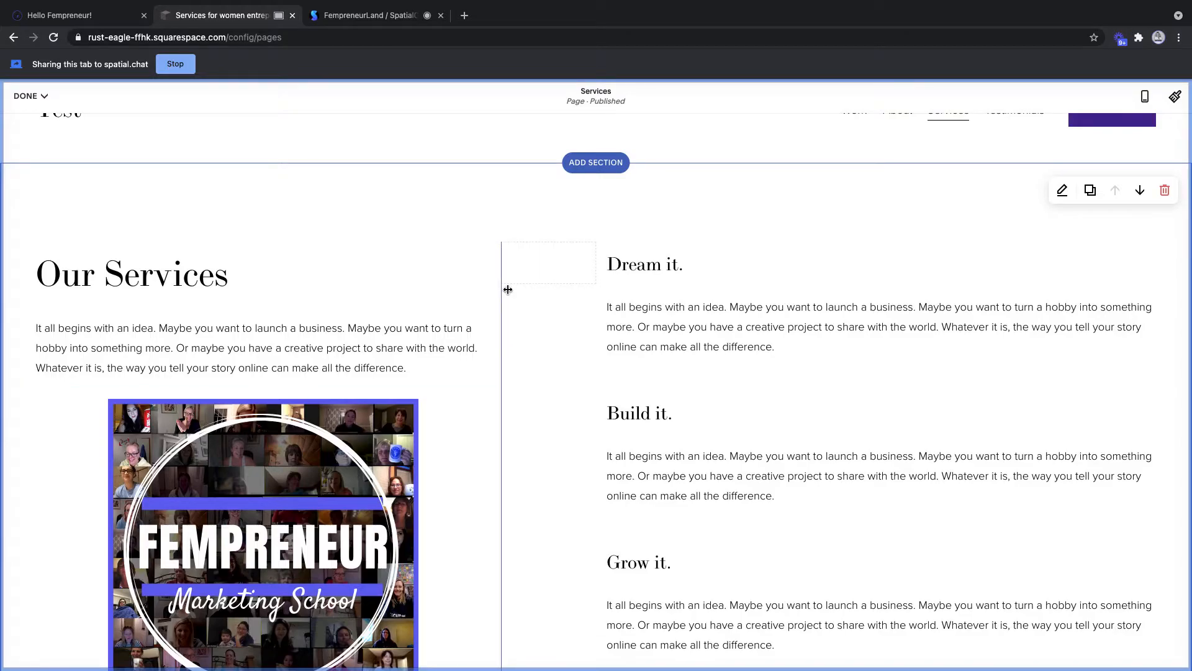
pyautogui.scroll(1, 512, 293)
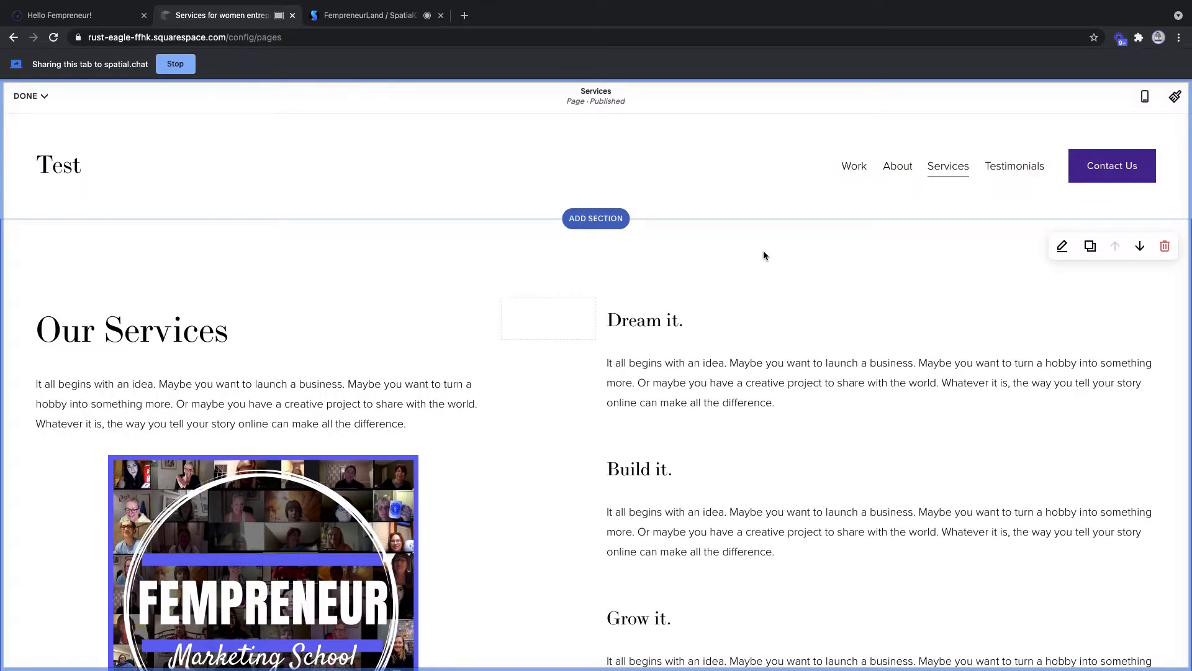
pyautogui.click(28, 96)
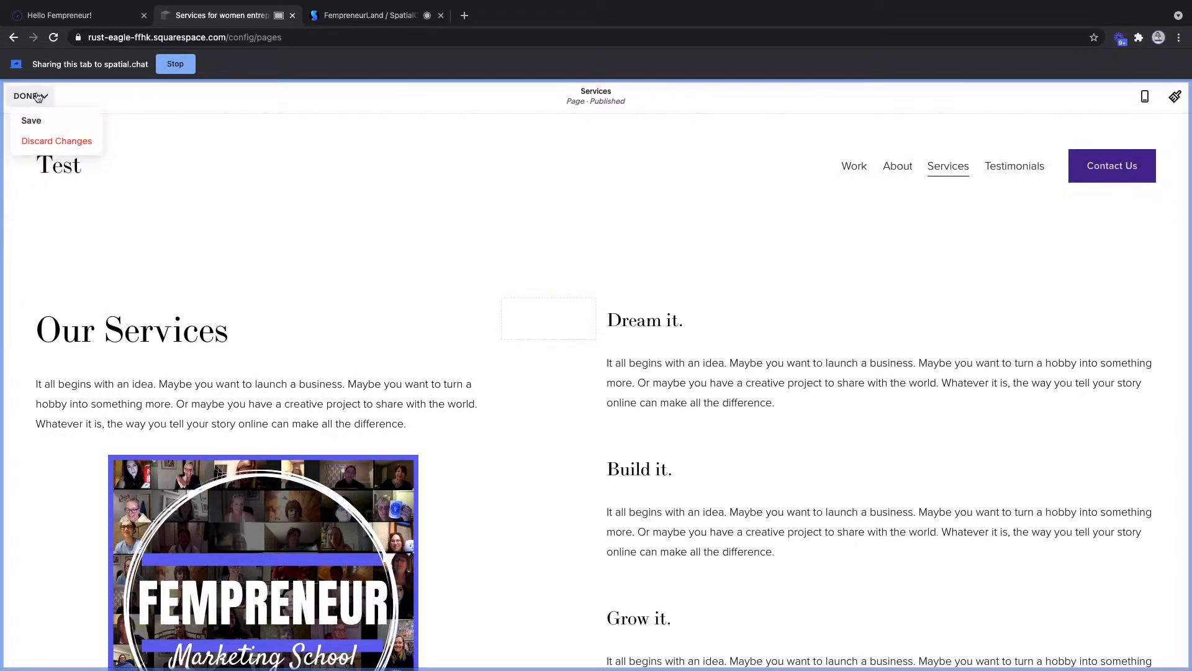
pyautogui.click(32, 121)
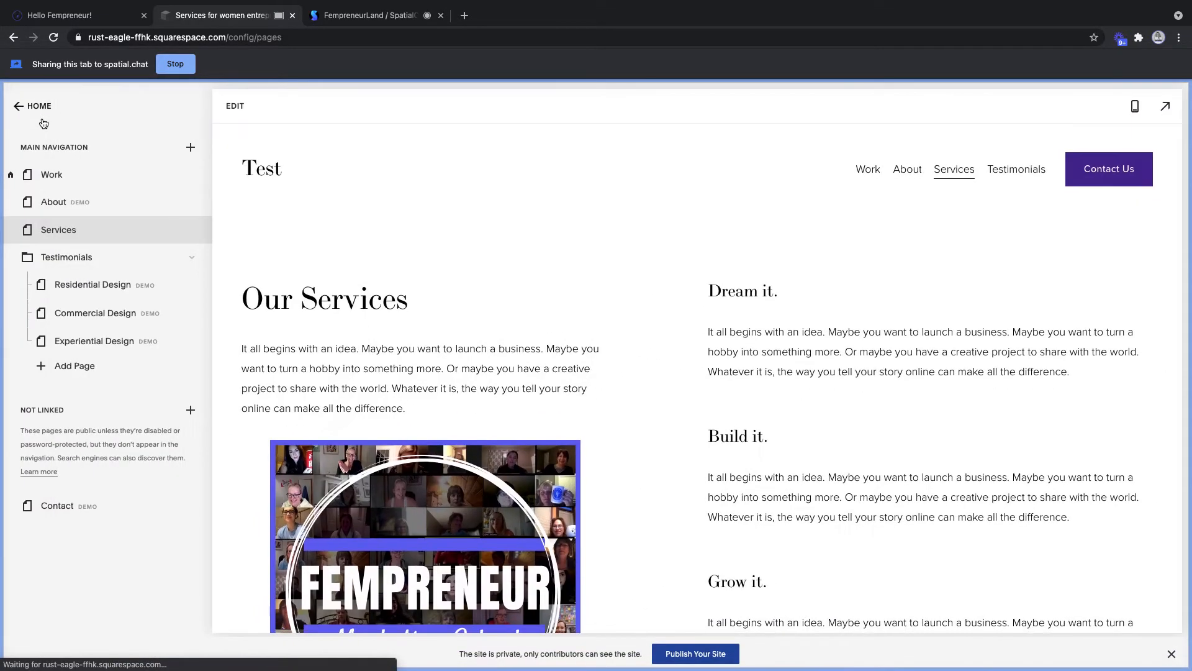
# - In the Work page's settings, change the page title and navigation title to Home
pyautogui.click(61, 175)
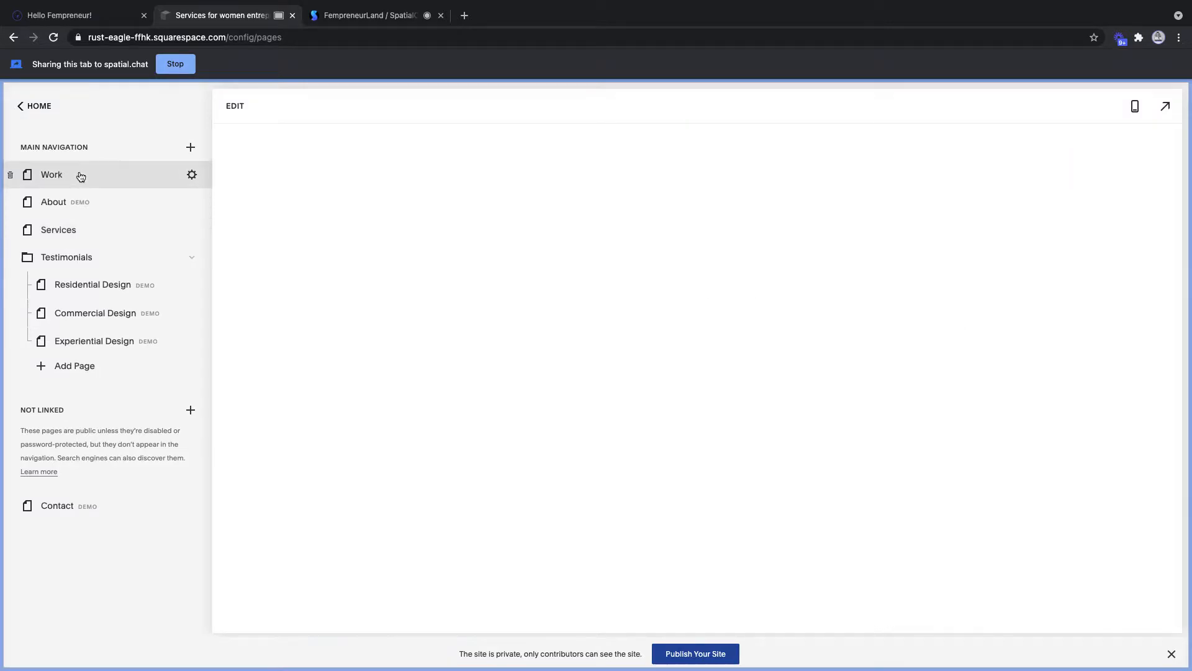
pyautogui.click(192, 175)
pyautogui.click(606, 277)
pyautogui.press('BackSpace')
pyautogui.press('BackSpace')
pyautogui.press('BackSpace')
pyautogui.press('BackSpace')
pyautogui.write('Home')
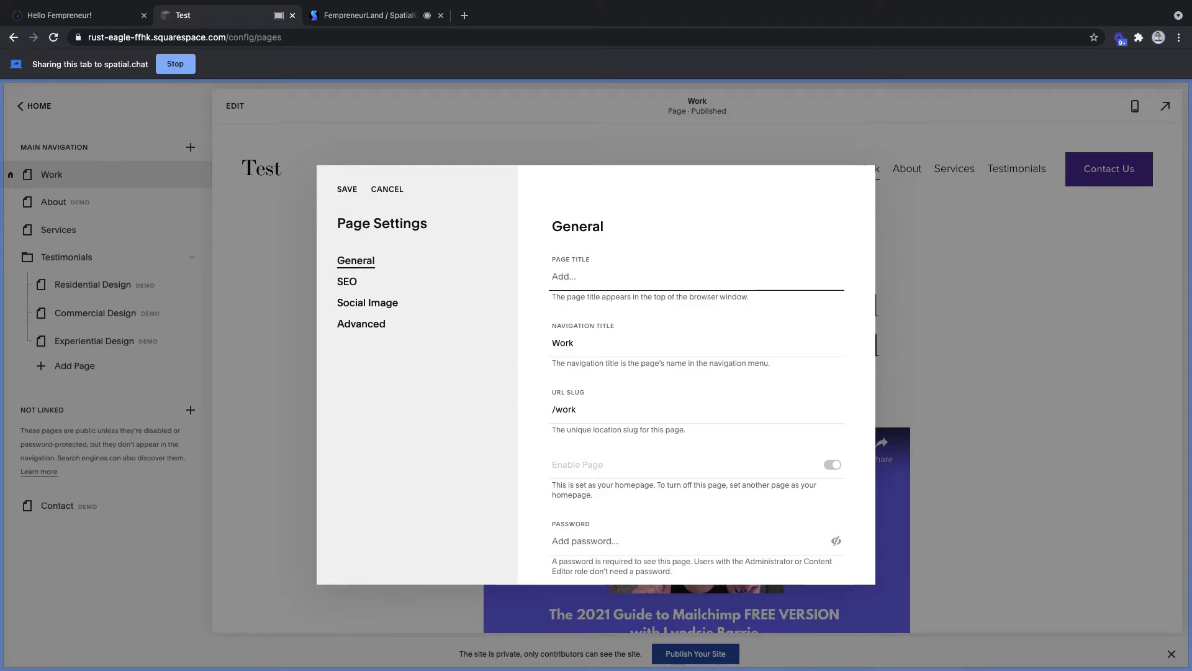
pyautogui.click(605, 343)
pyautogui.press('BackSpace')
pyautogui.press('BackSpace')
pyautogui.press('BackSpace')
pyautogui.press('BackSpace')
pyautogui.write('Home')
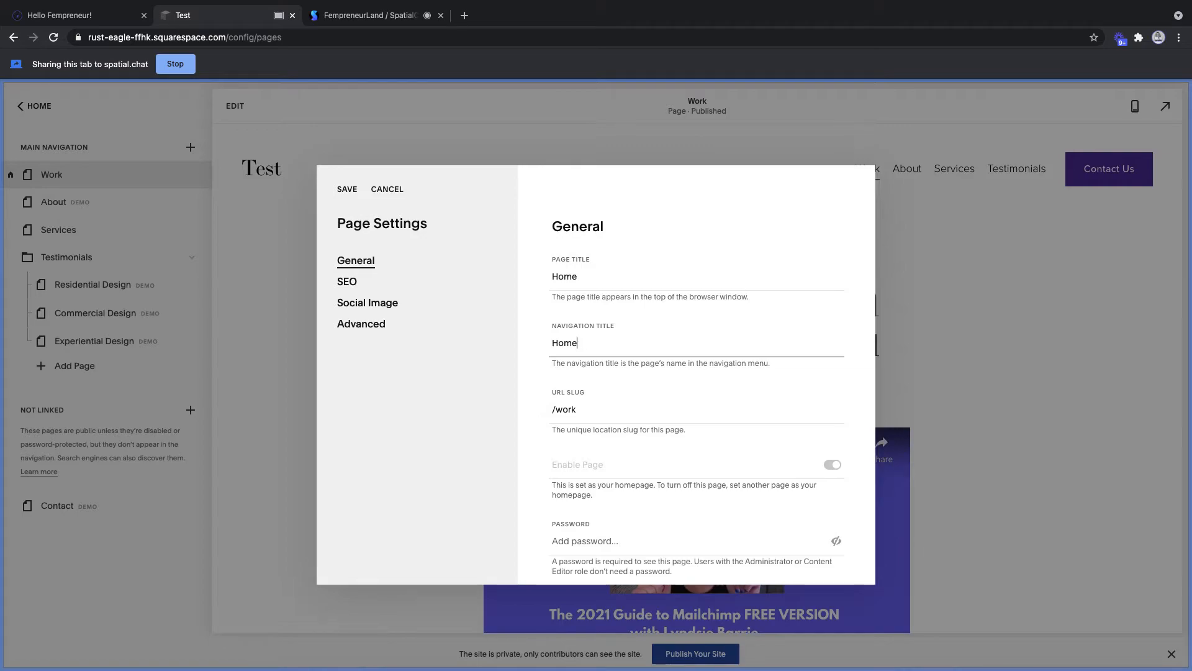
# - Change the URL slug to /home and save the page settings
pyautogui.click(592, 410)
pyautogui.press('BackSpace')
pyautogui.press('BackSpace')
pyautogui.press('BackSpace')
pyautogui.press('BackSpace')
pyautogui.write('home')
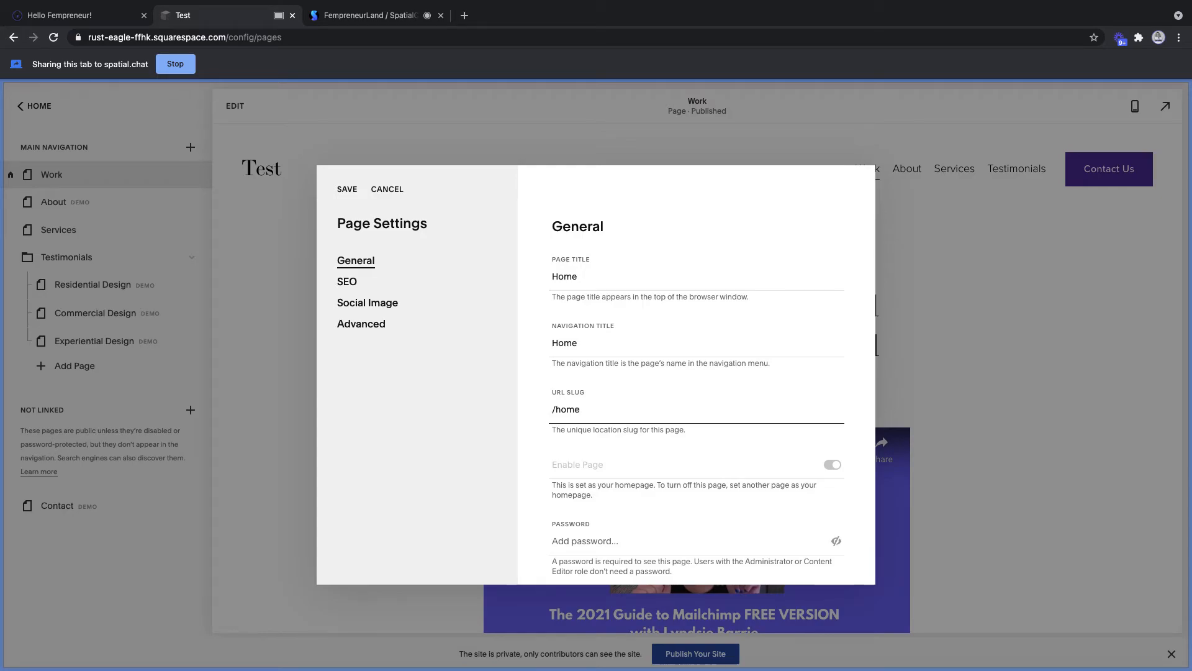
pyautogui.click(347, 191)
pyautogui.click(351, 189)
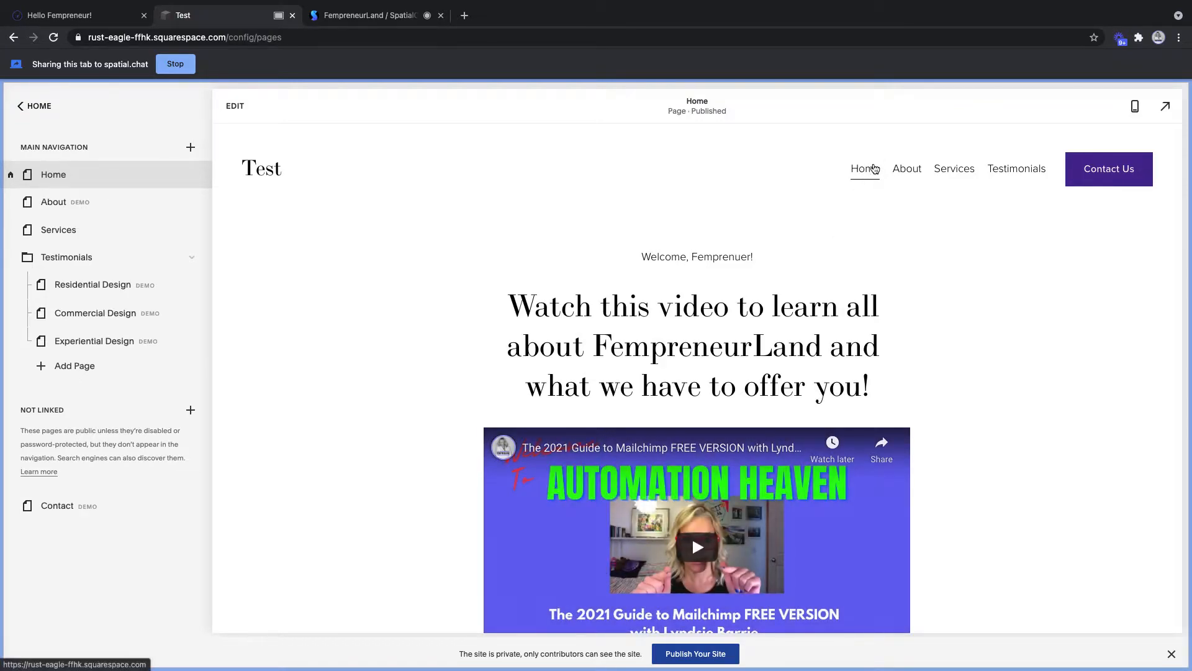
pyautogui.moveTo(1027, 174)
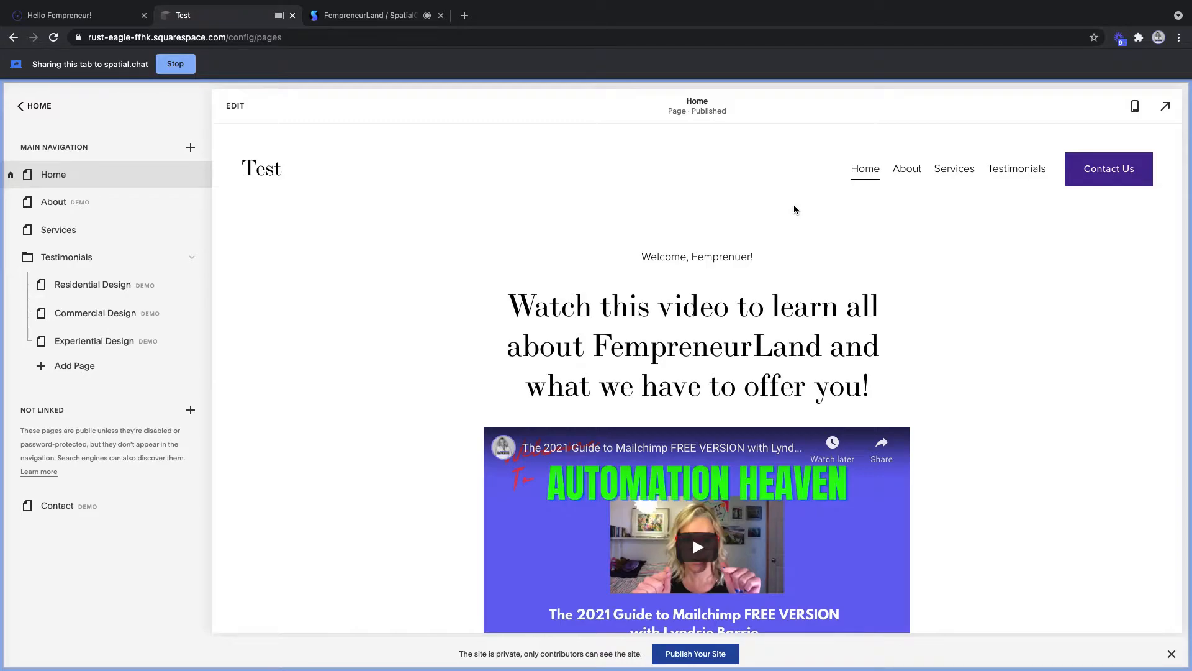
# - Insert a Social Links block above the welcome text on the Home page
pyautogui.click(240, 111)
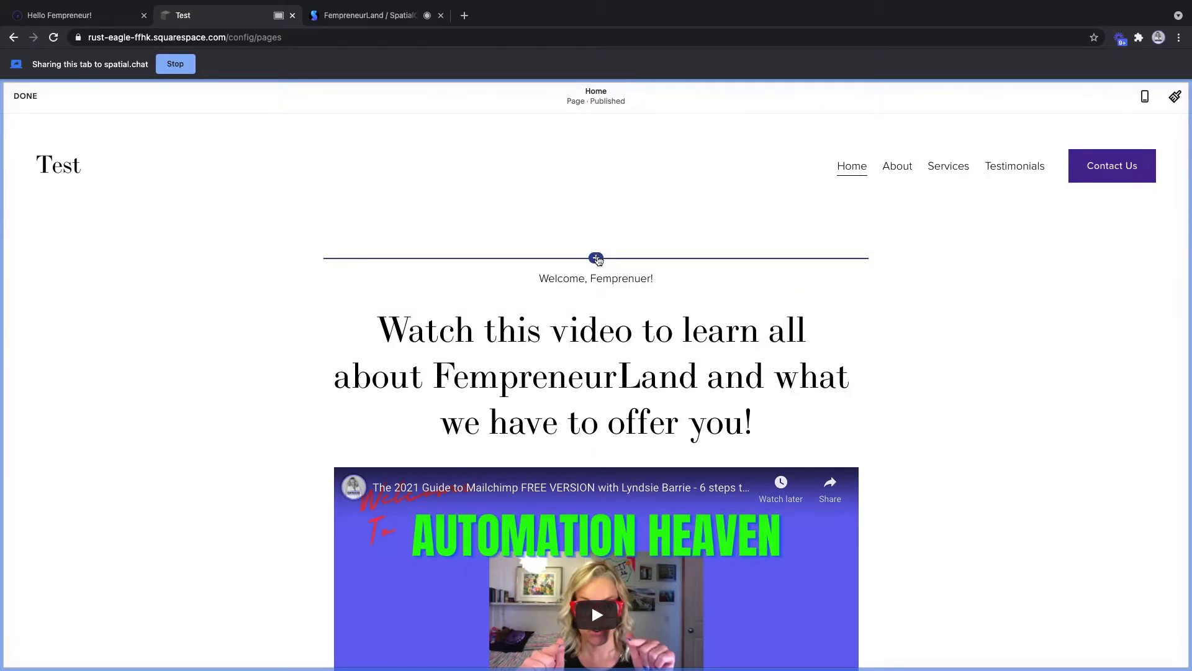
pyautogui.click(597, 257)
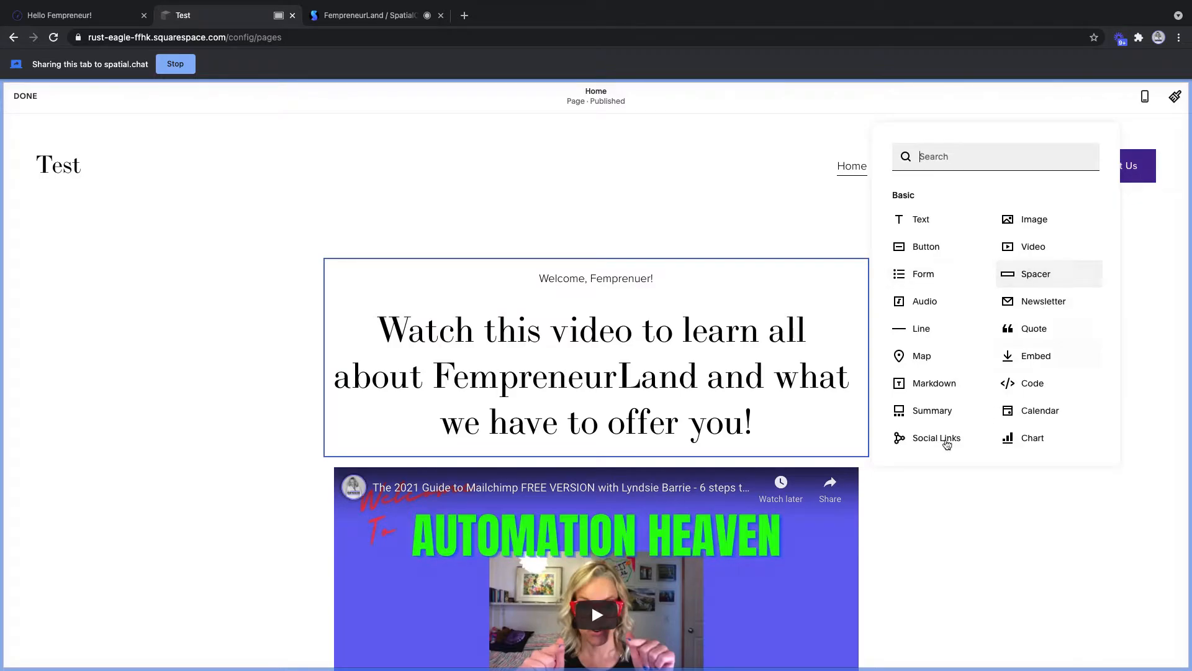
pyautogui.click(938, 439)
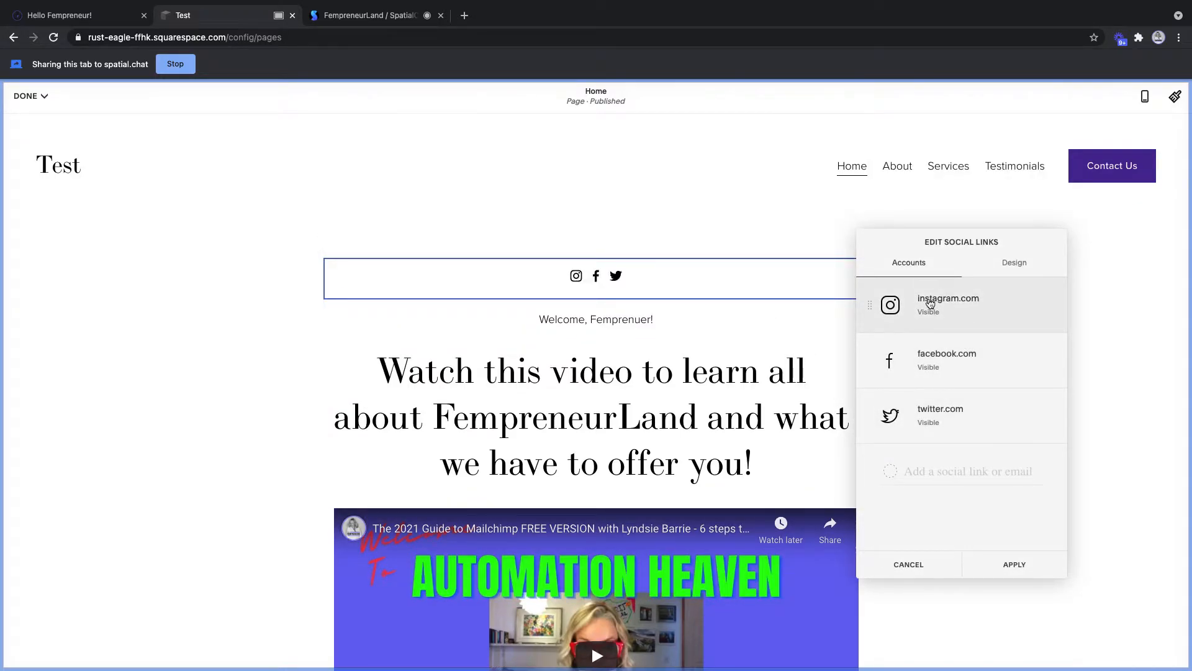
# - Set profile URLs: Instagram yycfemporeneneurs, Facebook yycfempreneurs, Twitter a personal handle; then return to SpatialChat
pyautogui.click(929, 303)
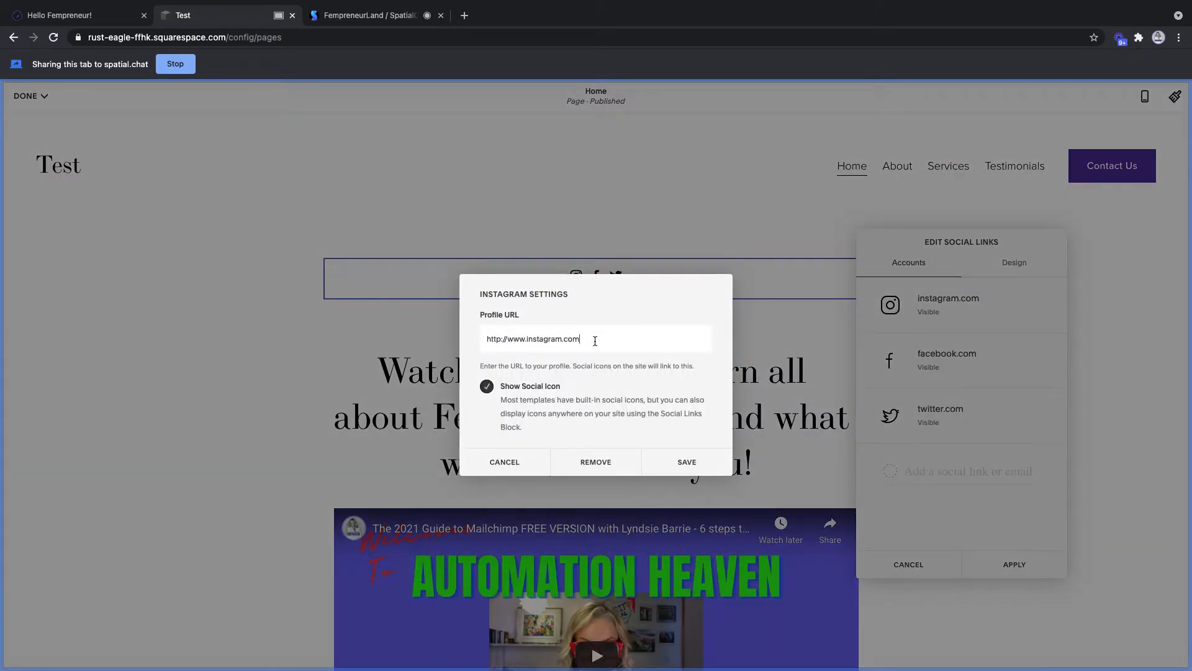
pyautogui.write('yycfemporen')
pyautogui.write('eneurs')
pyautogui.click(692, 465)
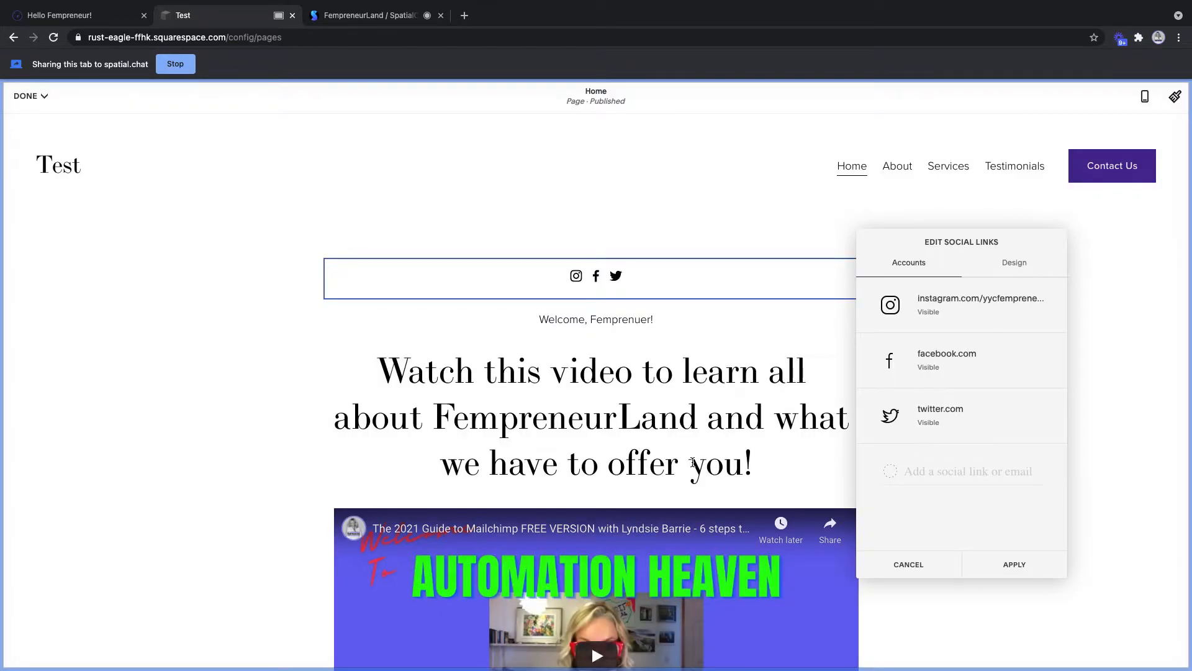
pyautogui.click(947, 364)
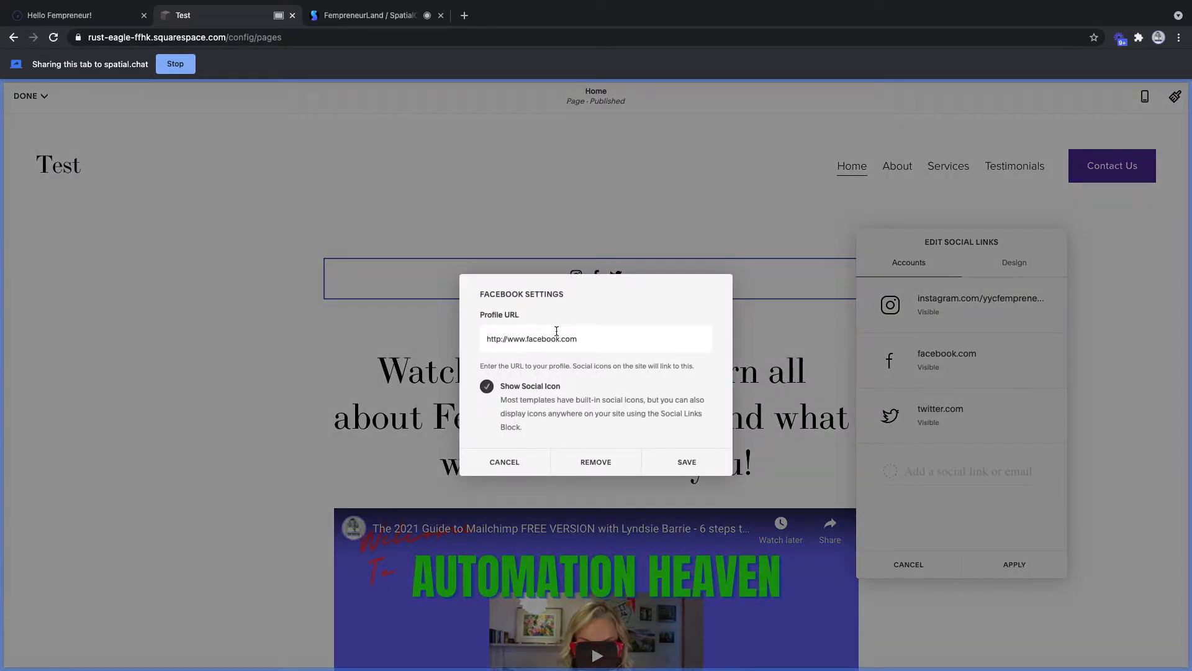
pyautogui.write('yycfempreneurs')
pyautogui.click(692, 460)
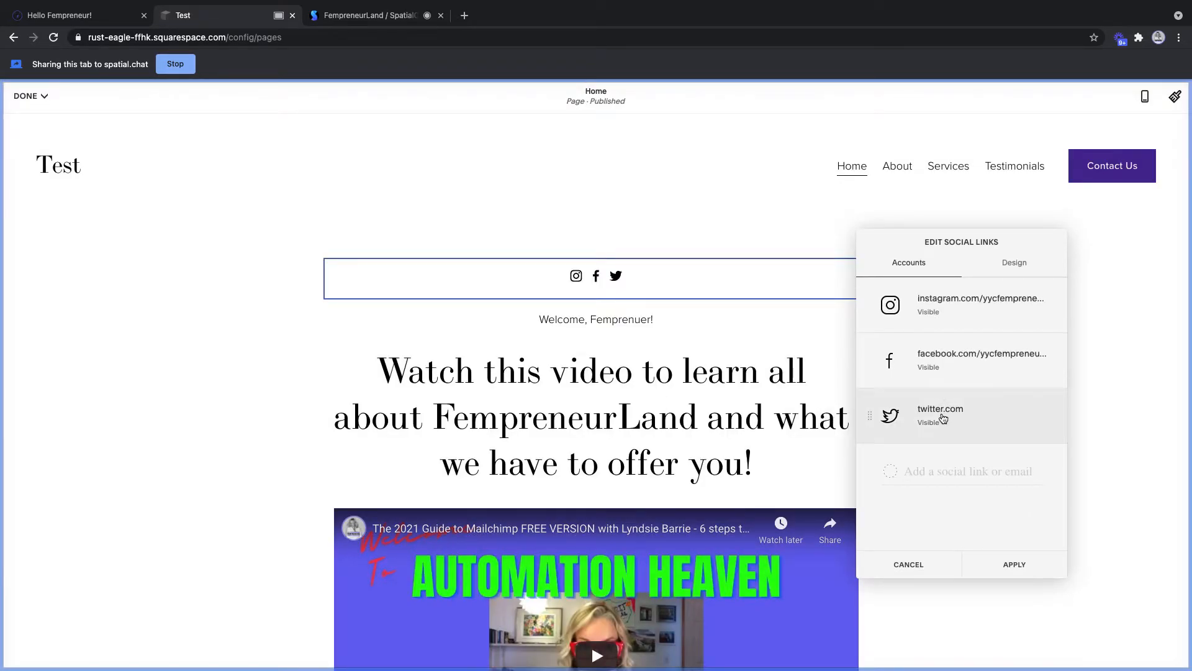
pyautogui.click(942, 418)
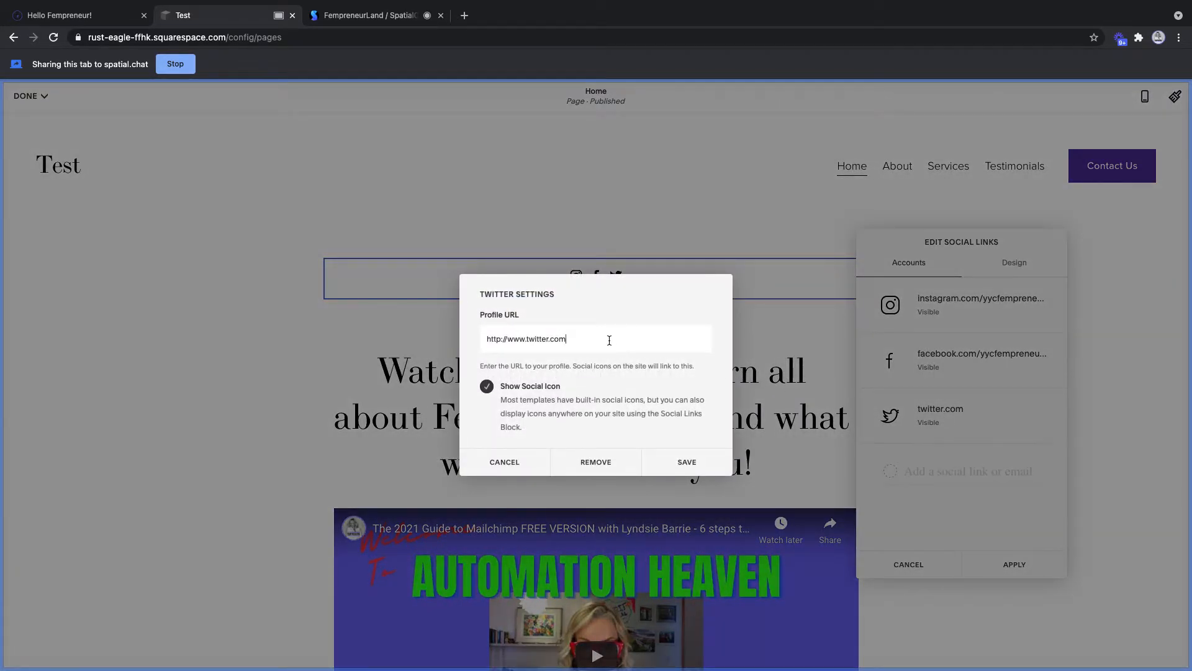
pyautogui.click(688, 464)
pyautogui.click(366, 14)
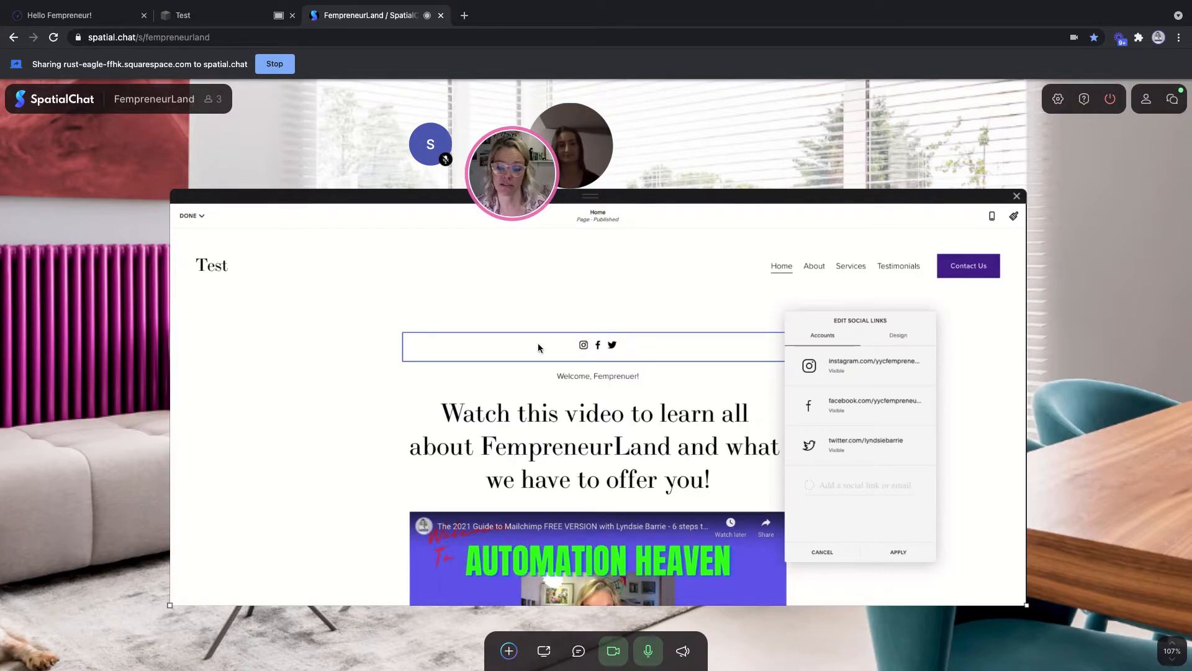
# - Switch back to the 'Test' browser tab showing the Squarespace editor
pyautogui.click(199, 15)
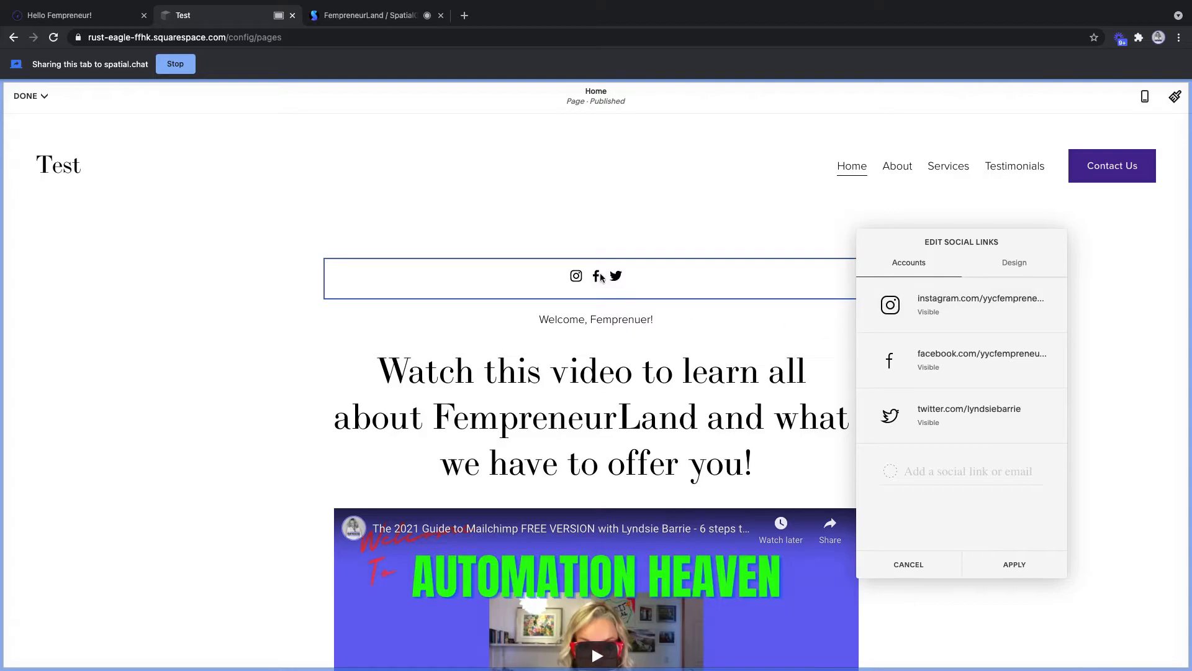
# - Set the social icons' size to Large in their design settings
pyautogui.click(1015, 263)
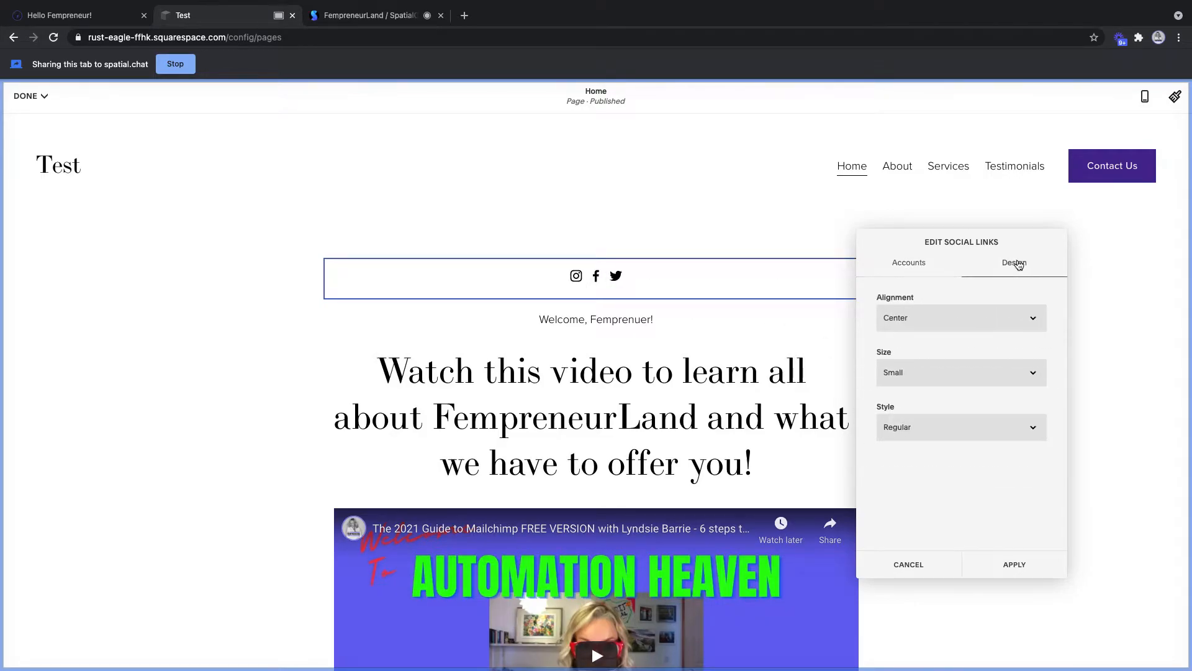
pyautogui.click(1029, 380)
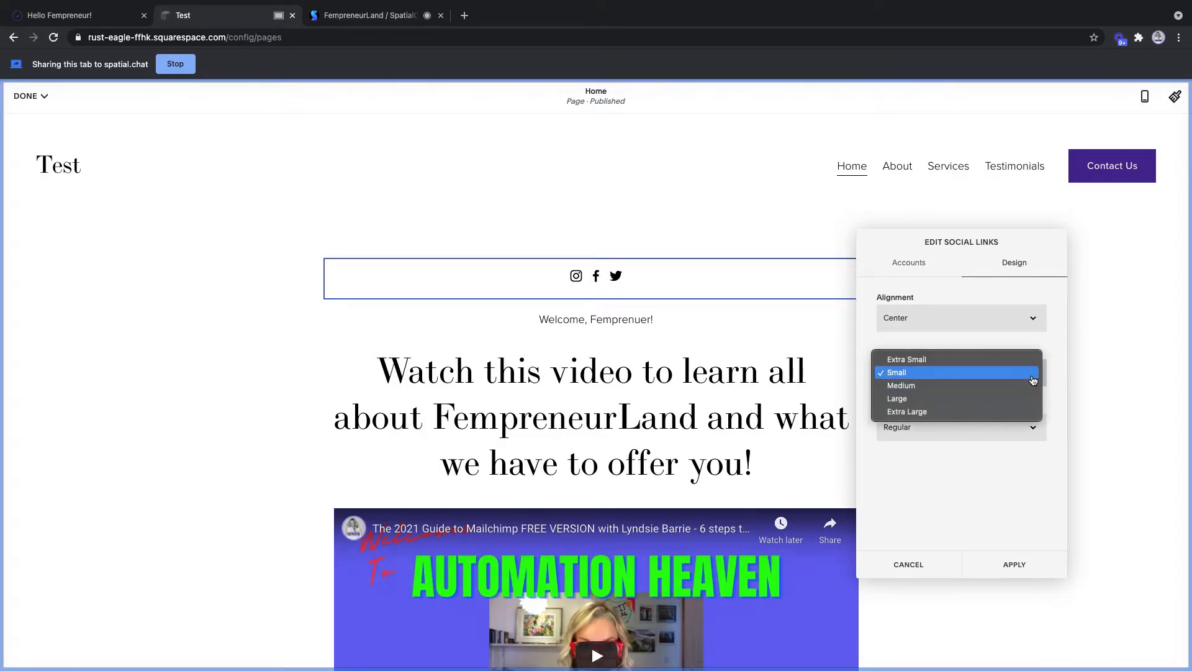
pyautogui.click(946, 393)
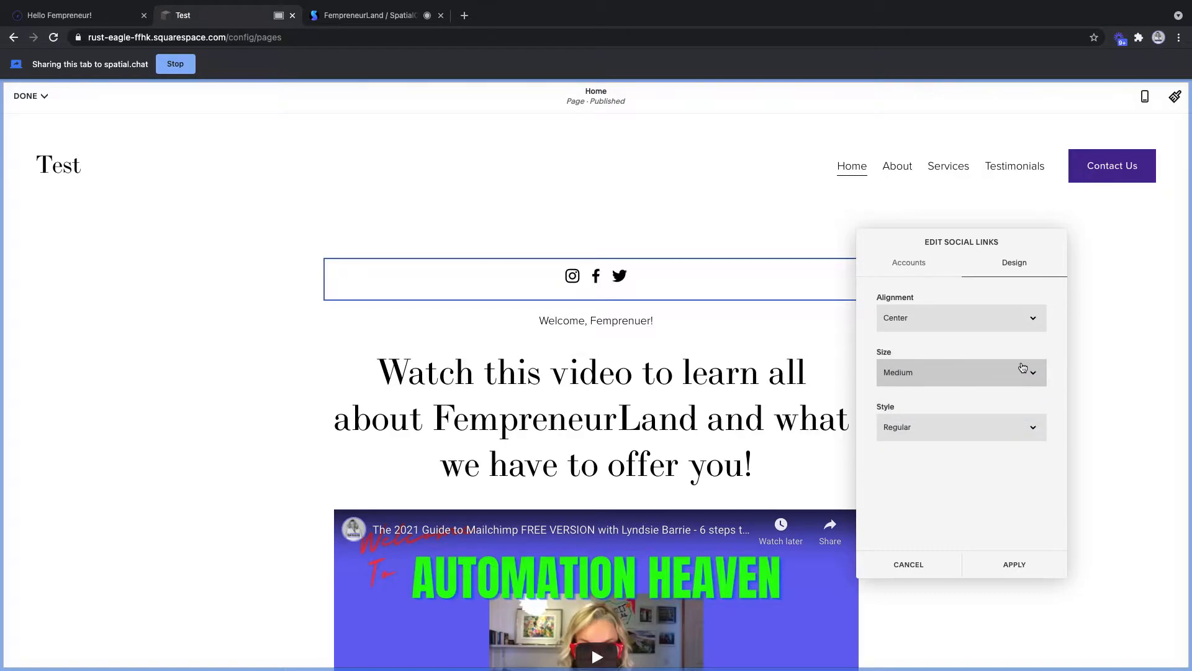
pyautogui.click(1032, 376)
pyautogui.click(935, 385)
# - Give the icons the Circle - Knockout style, apply it, and save the Home page
pyautogui.click(1024, 427)
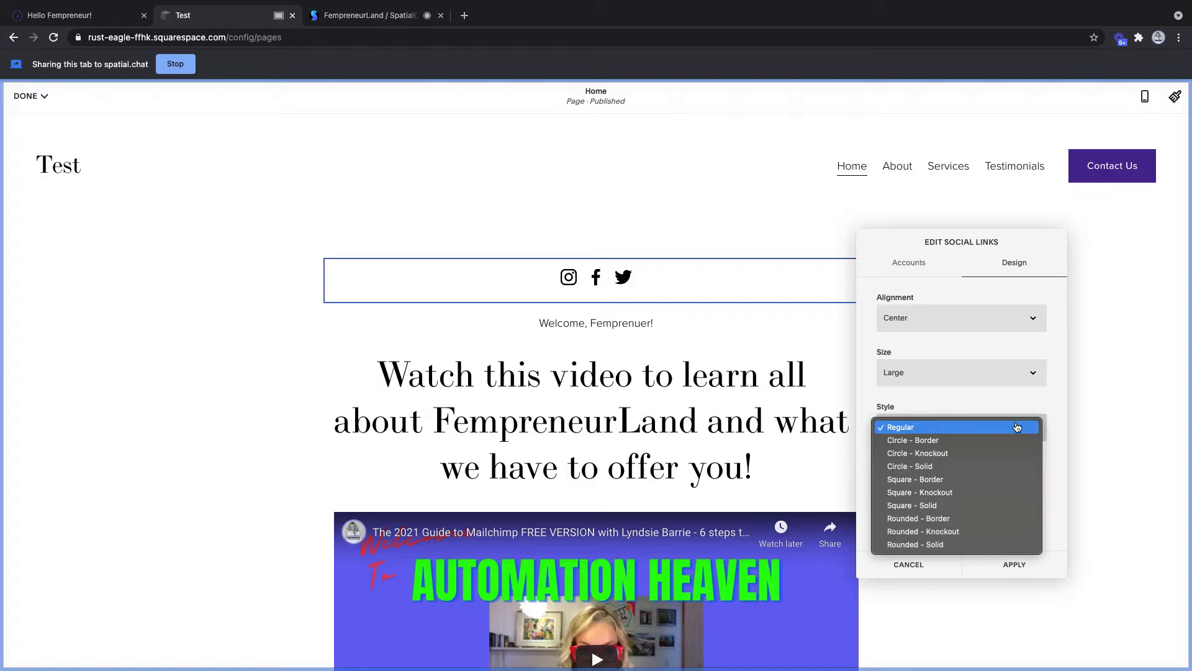
pyautogui.click(937, 493)
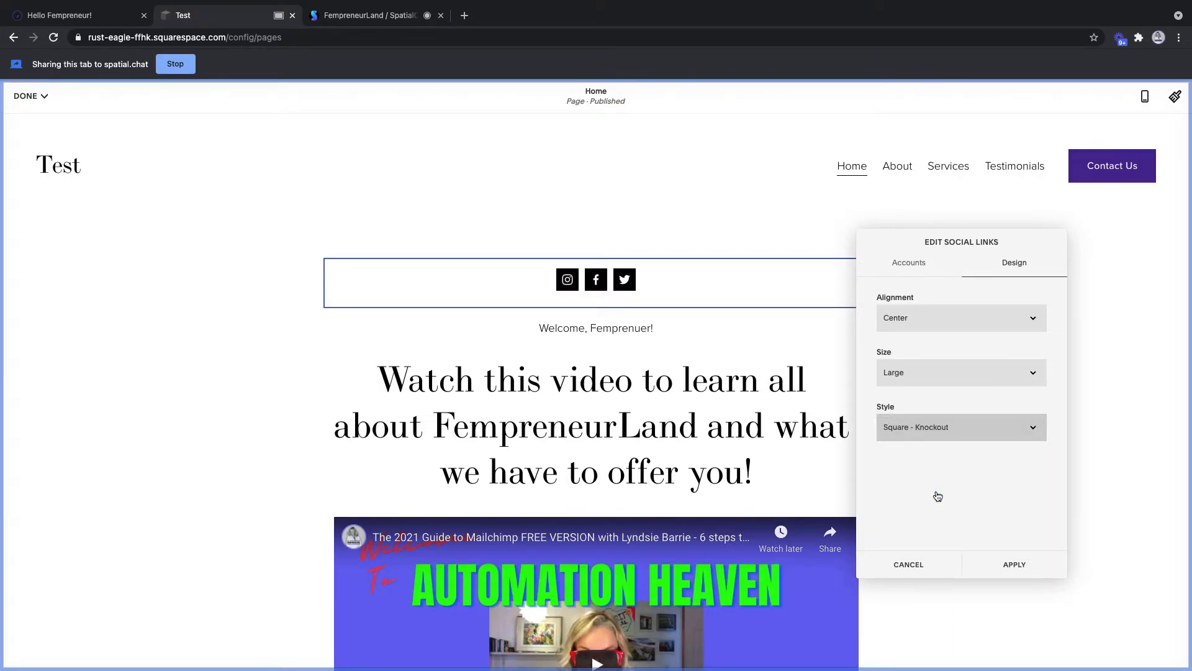
pyautogui.click(1030, 428)
pyautogui.click(985, 480)
pyautogui.click(1025, 427)
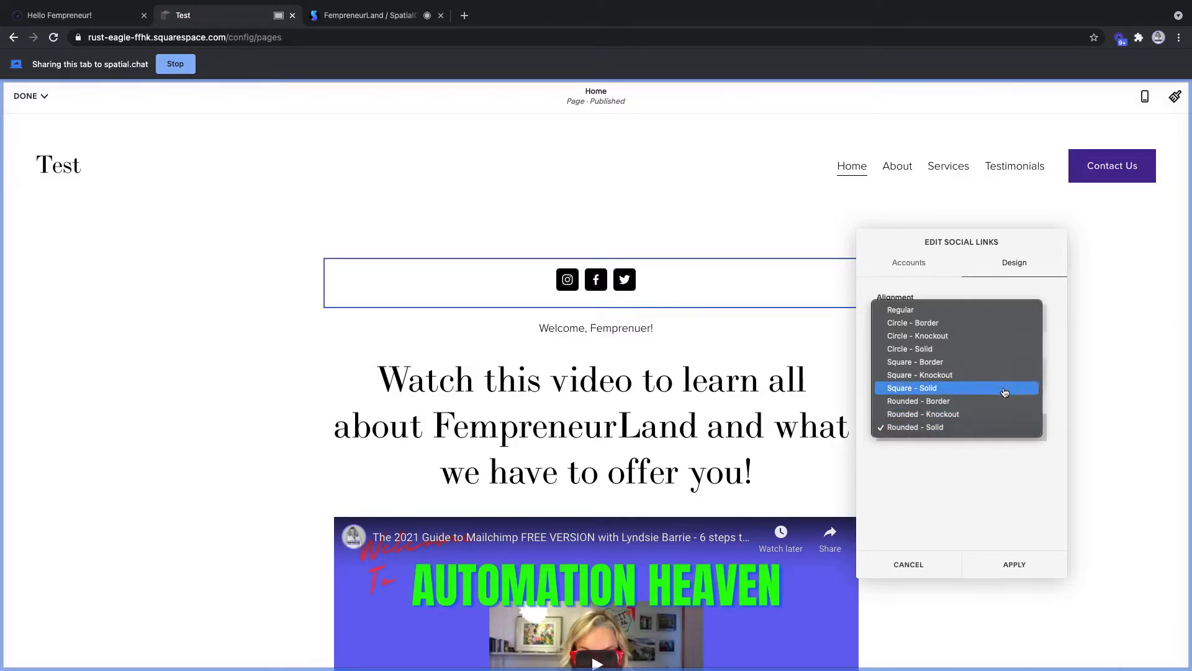
pyautogui.click(952, 336)
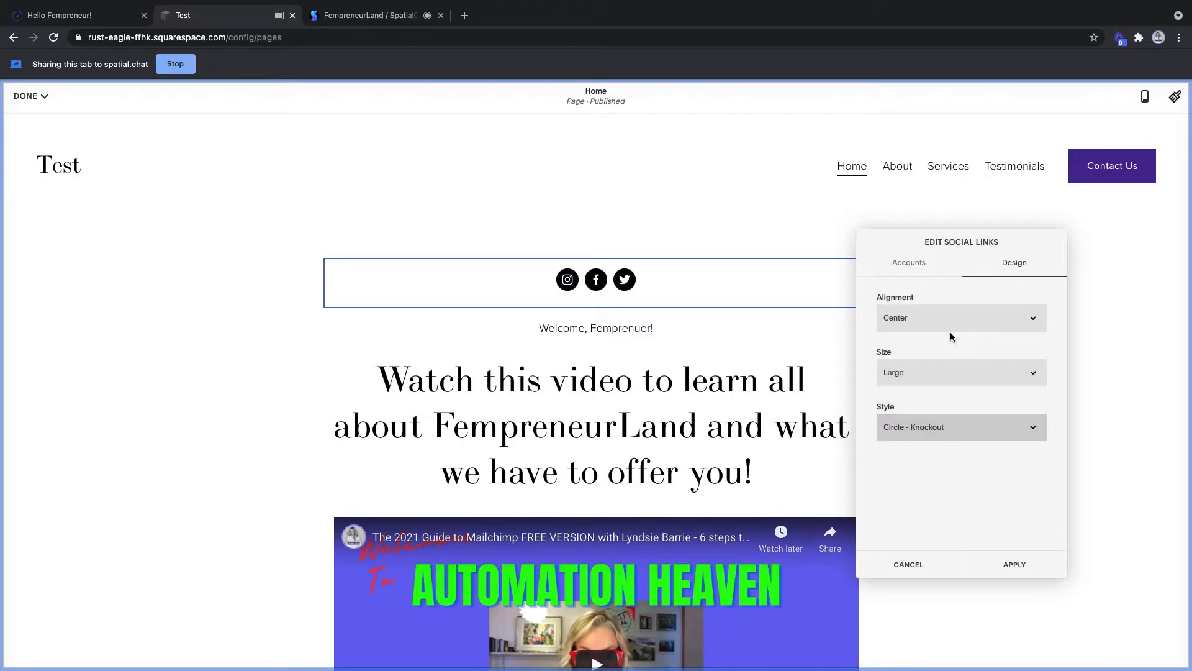
pyautogui.click(1014, 564)
pyautogui.click(33, 96)
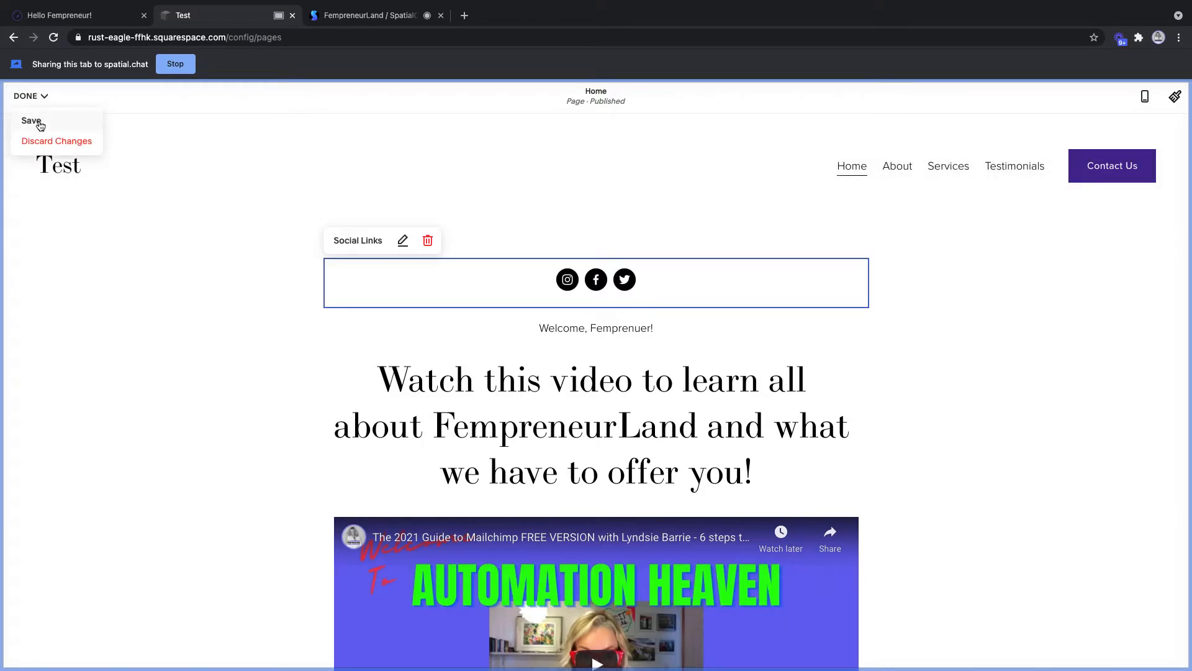
pyautogui.click(33, 121)
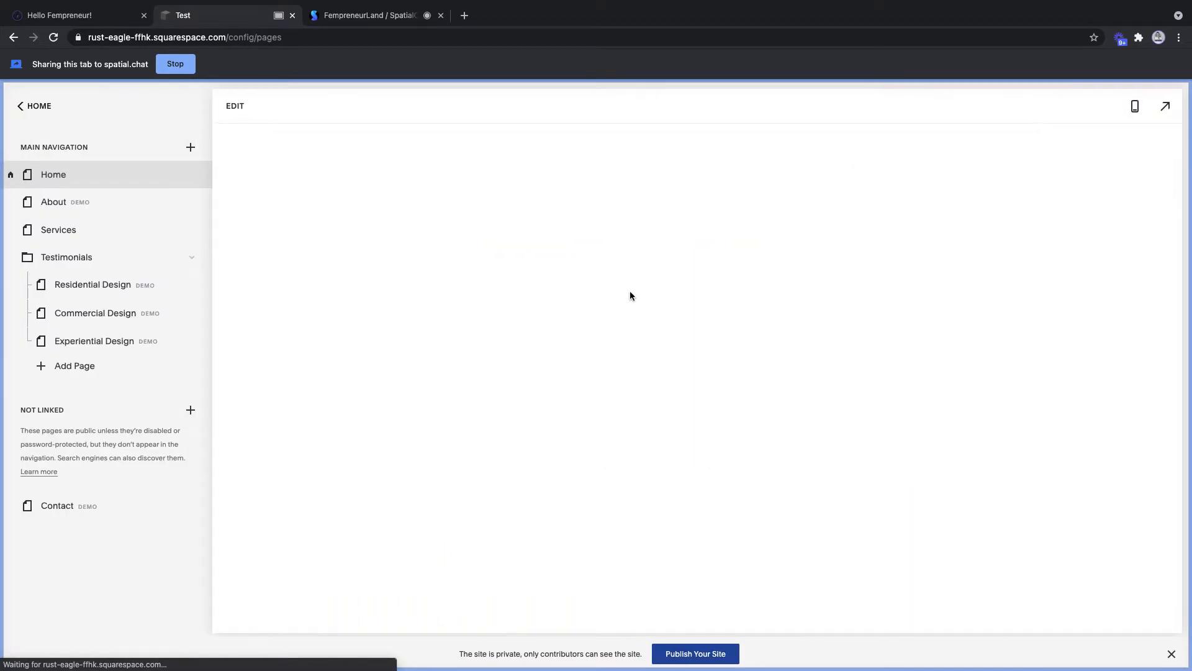
pyautogui.scroll(-10, 719, 554)
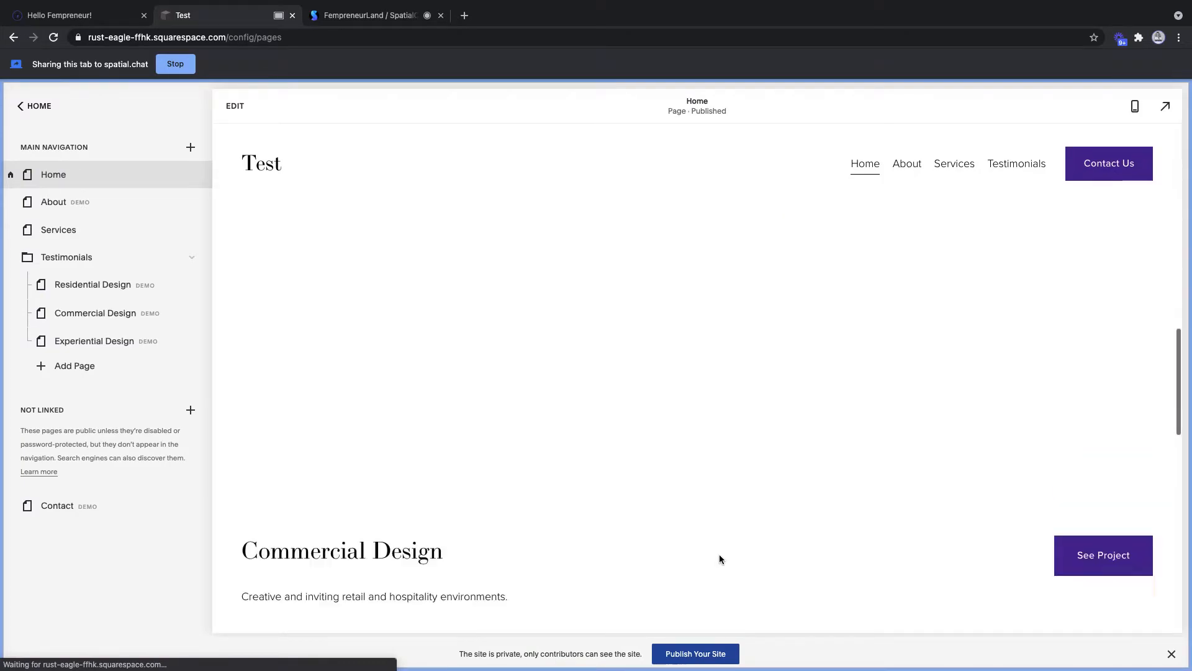
pyautogui.scroll(2, 719, 555)
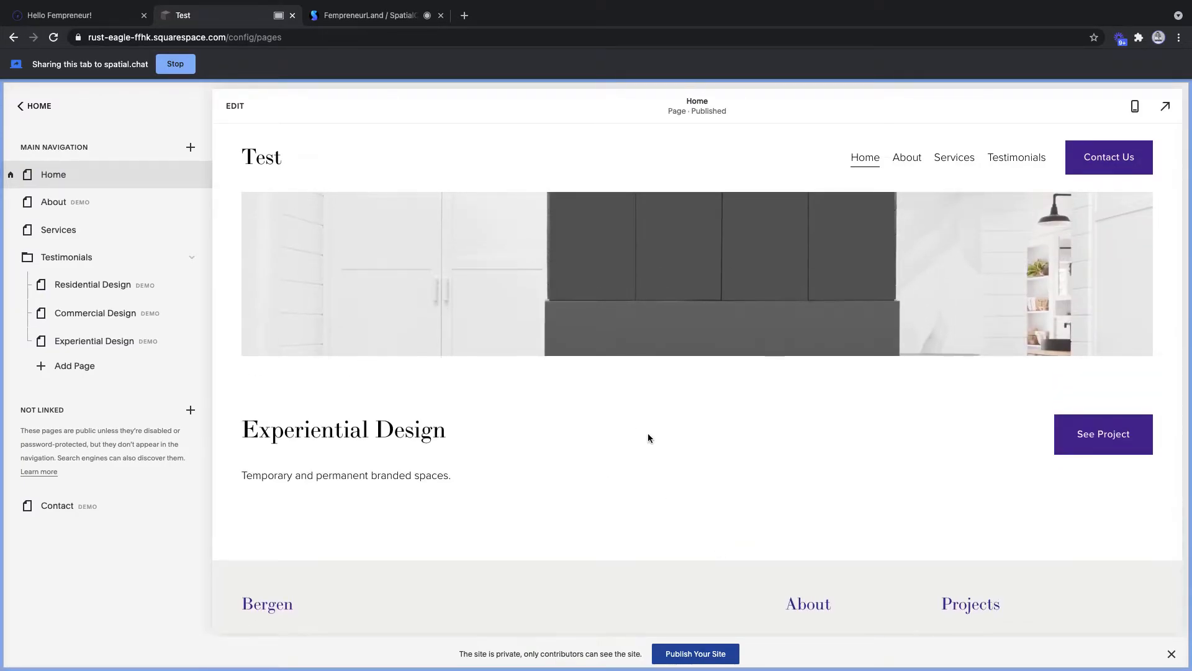
pyautogui.scroll(2, 647, 434)
pyautogui.scroll(-2, 647, 436)
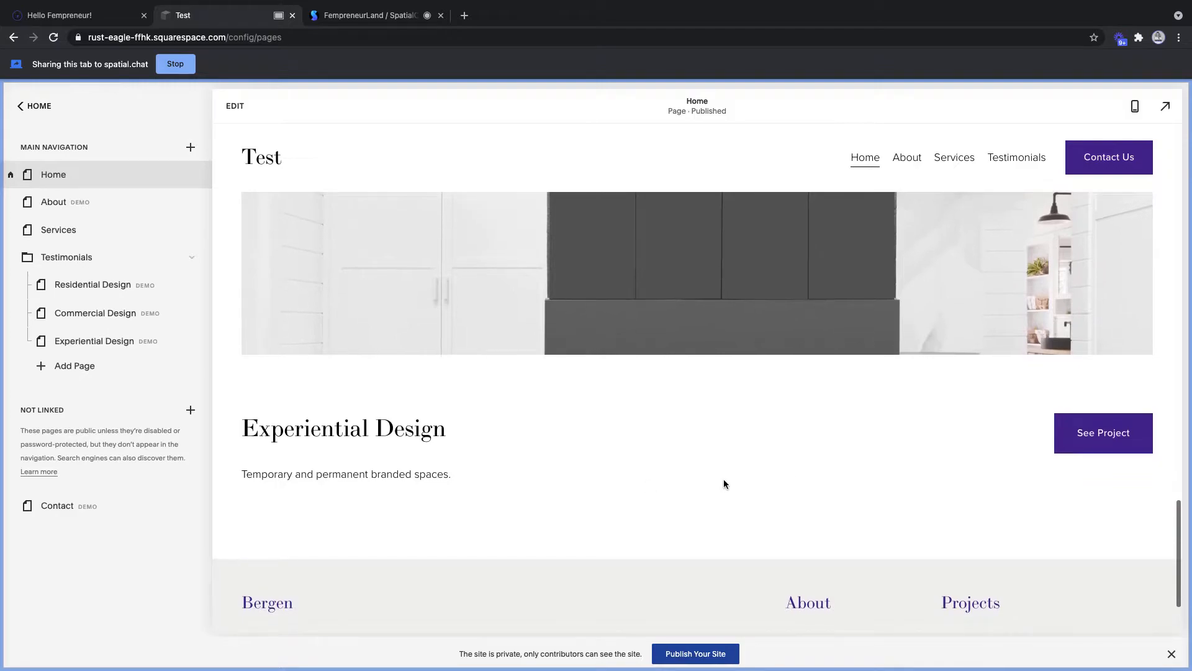
pyautogui.scroll(-2, 702, 467)
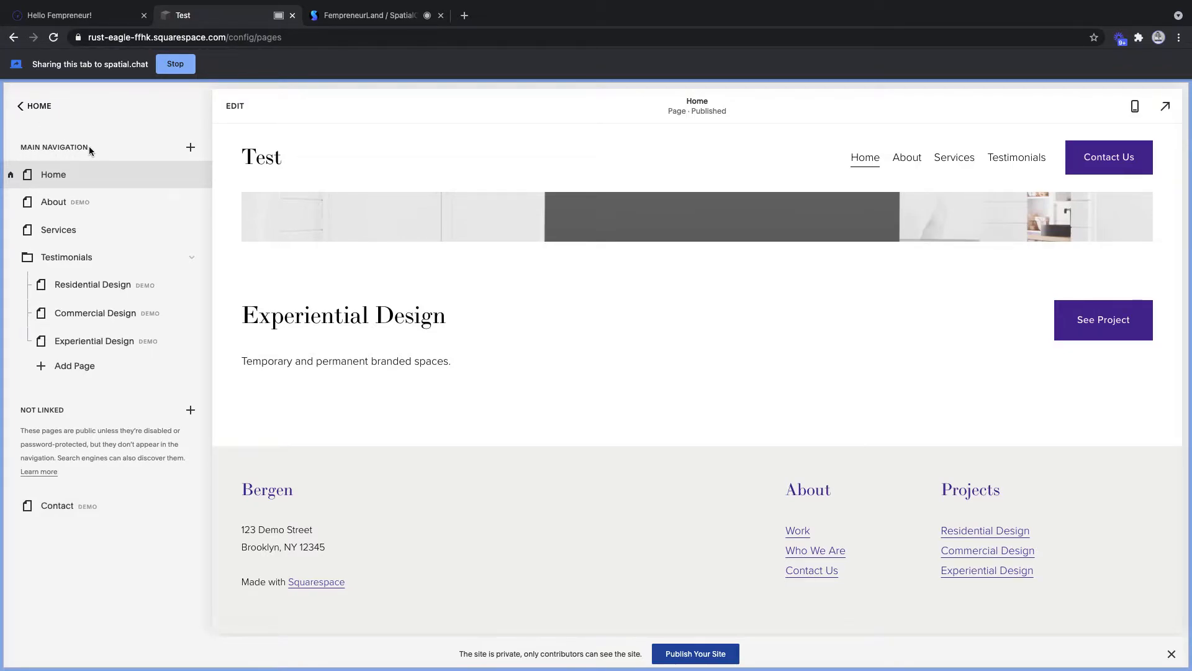
pyautogui.moveTo(1025, 165)
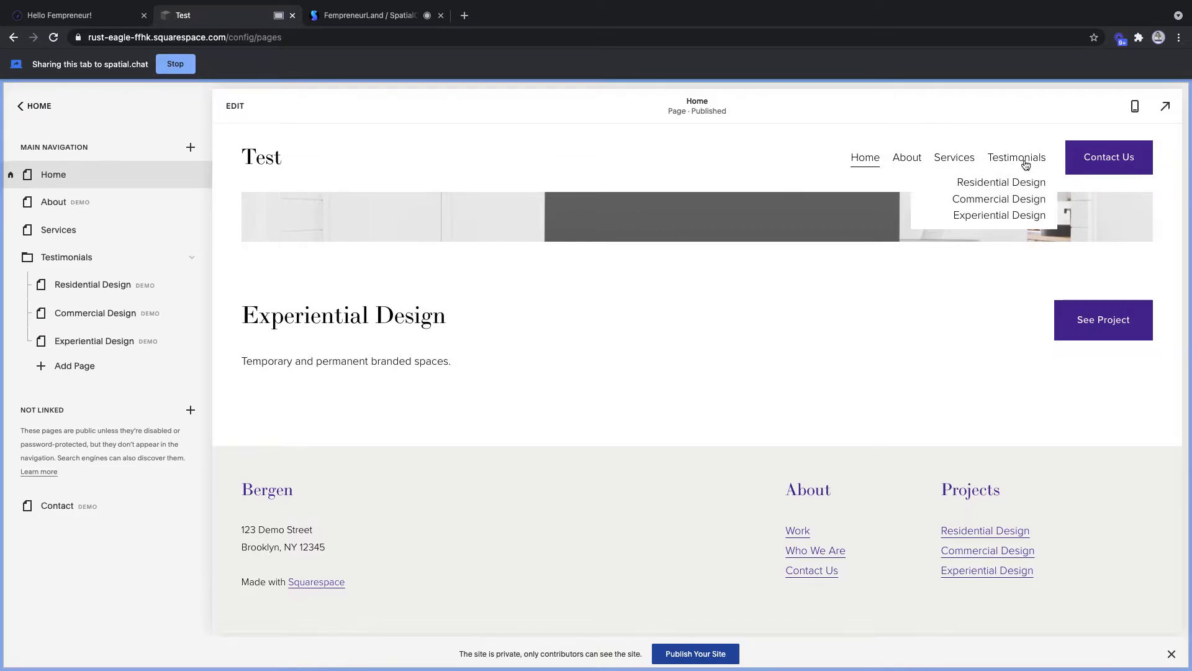
# - Preview the unlinked Contact page with its contact form and social icons
pyautogui.click(79, 507)
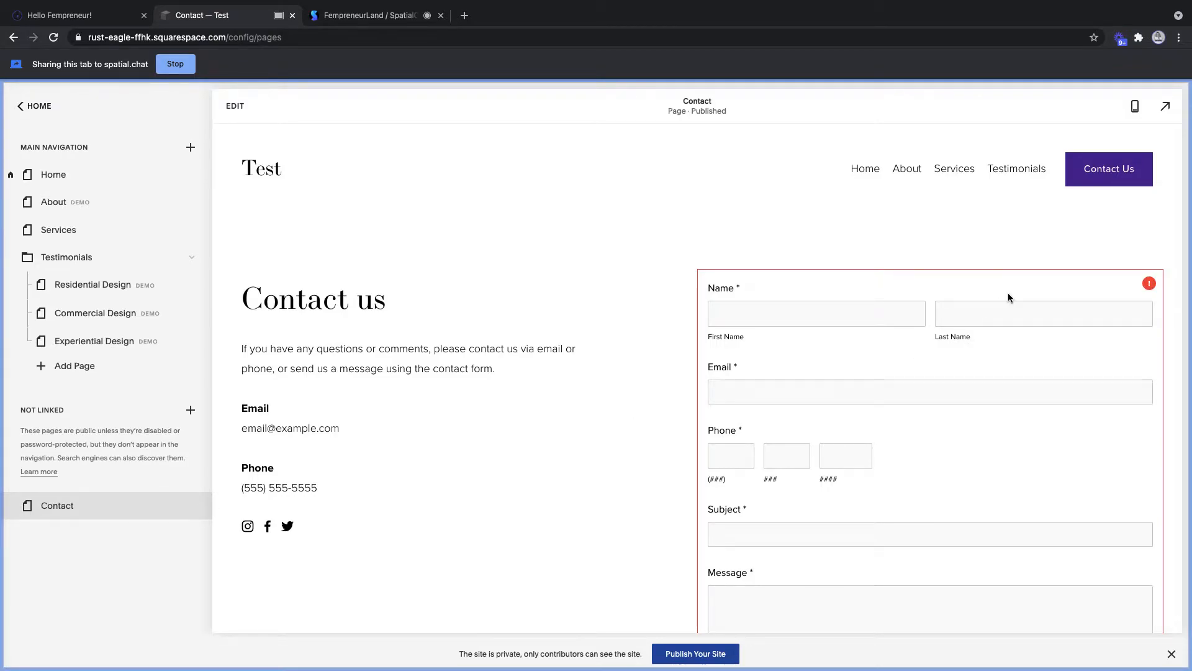
pyautogui.moveTo(1150, 287)
# - Bring the FempreneurLand SpatialChat call back to the front
pyautogui.click(337, 7)
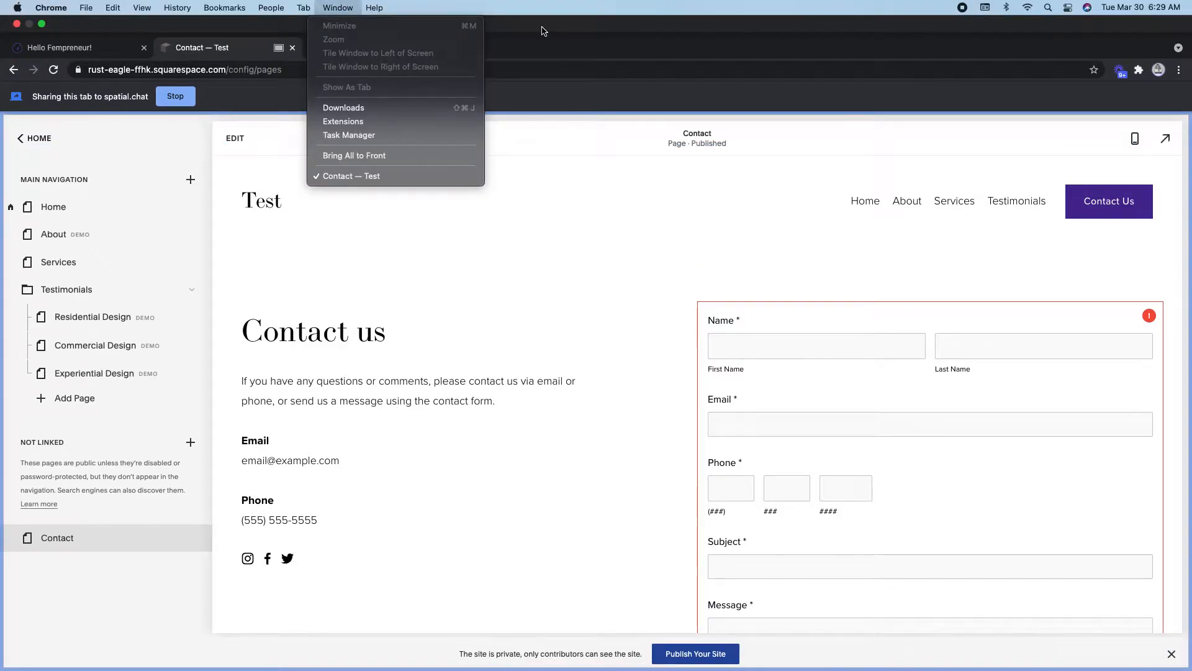
pyautogui.click(395, 49)
pyautogui.click(395, 48)
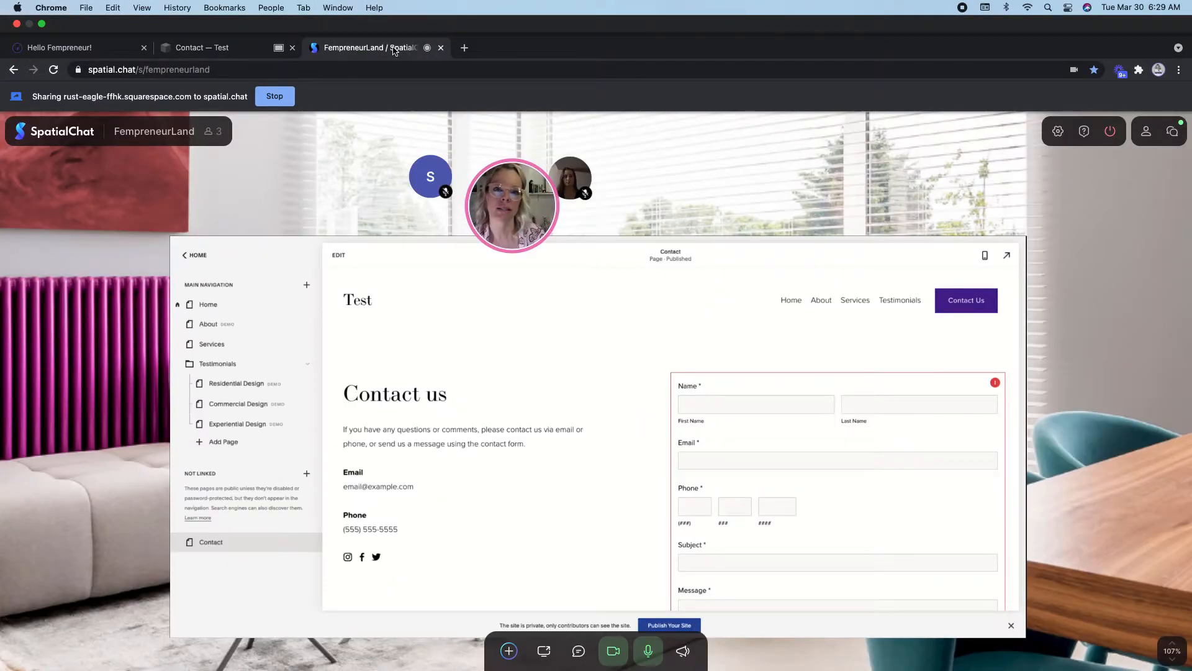
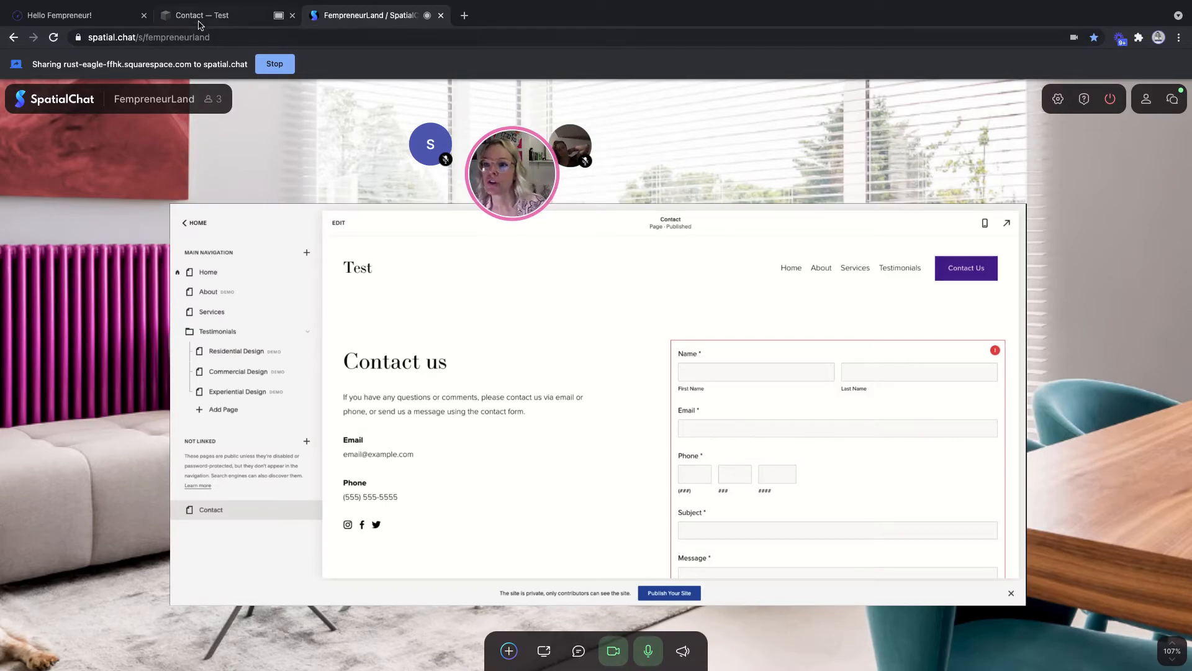
# - Go back to the 'Contact — Test' tab with the Squarespace editor
pyautogui.click(218, 16)
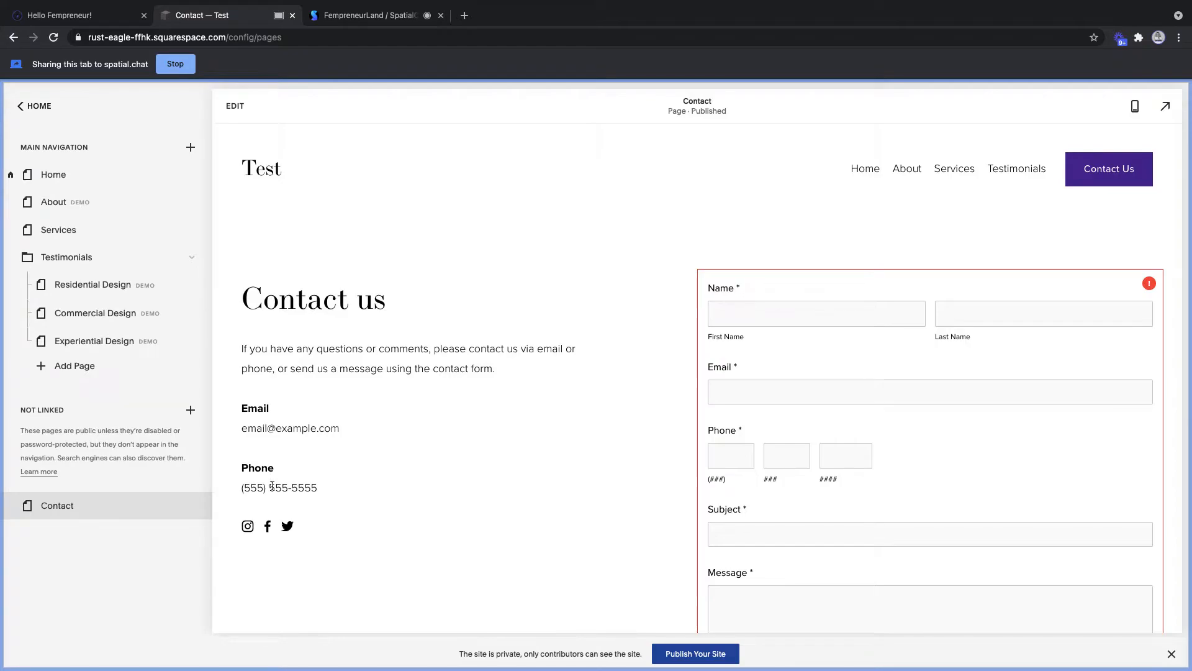
pyautogui.click(235, 107)
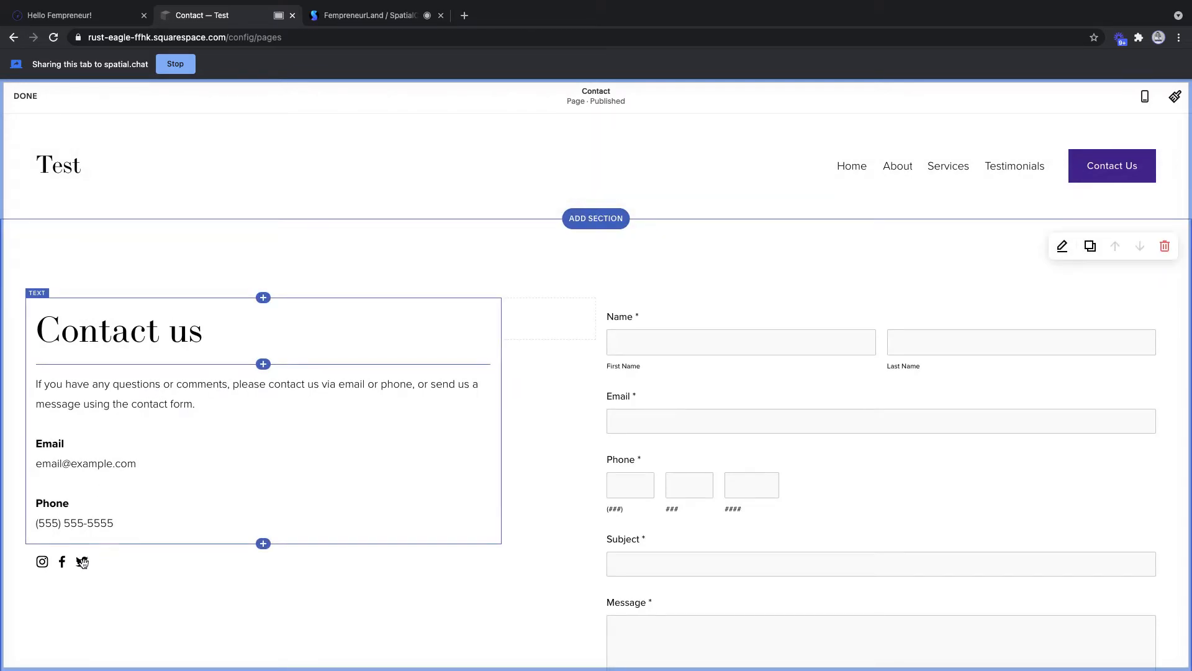
pyautogui.click(82, 564)
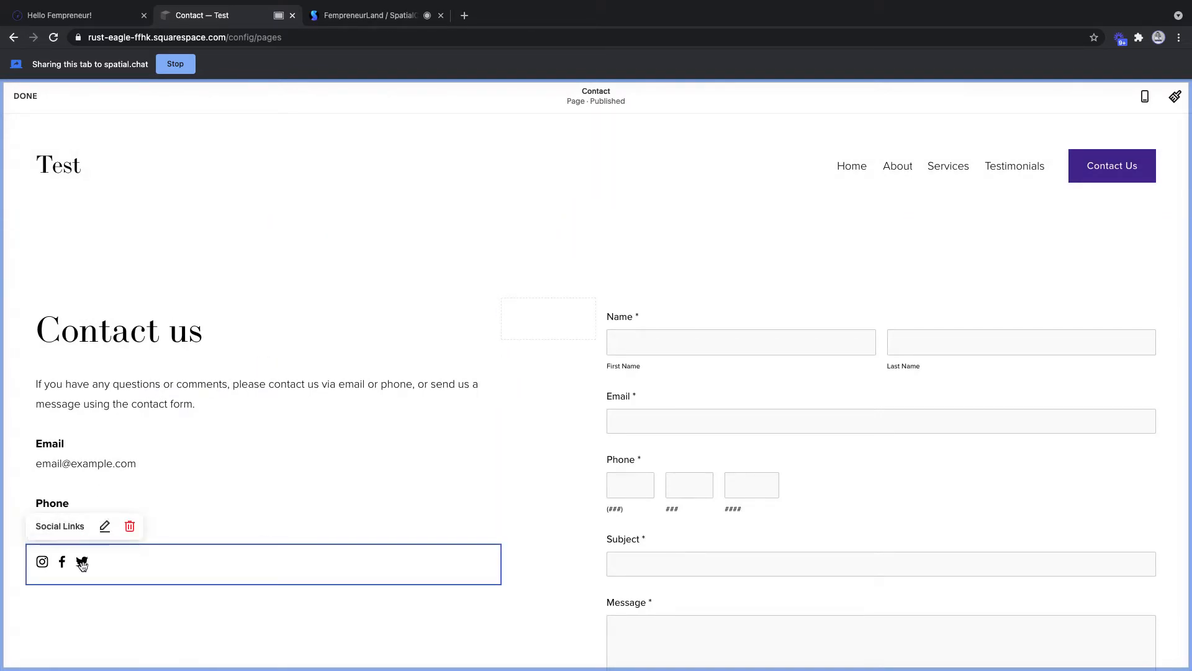
pyautogui.click(105, 527)
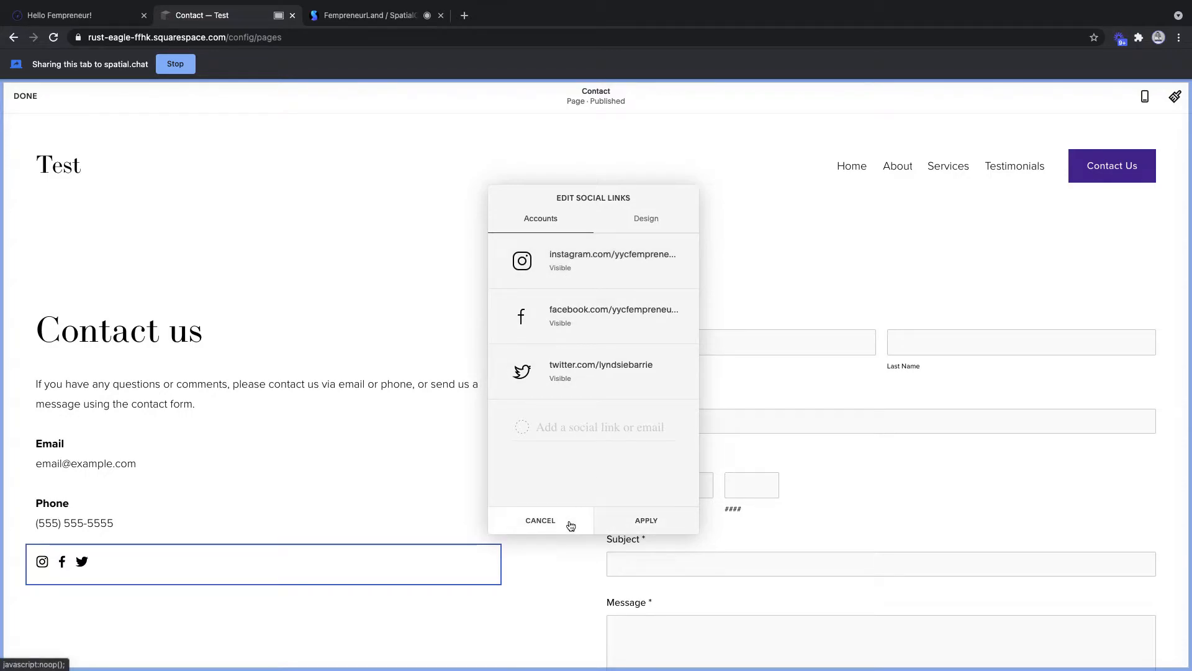
pyautogui.click(620, 520)
pyautogui.click(6, 96)
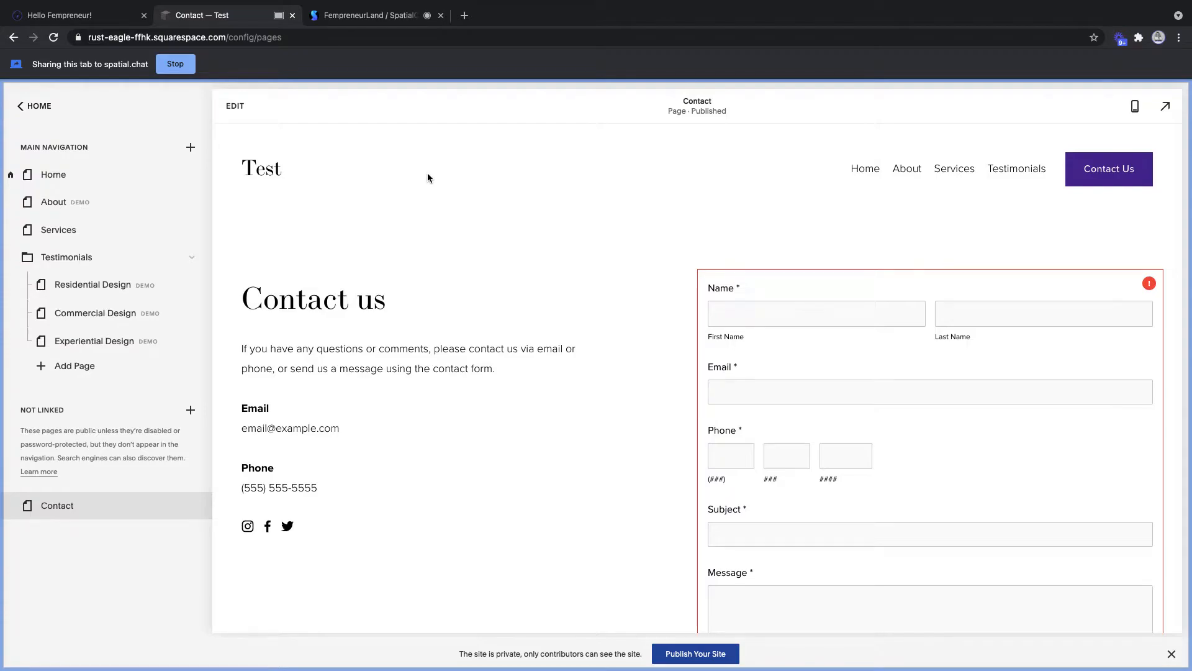
# - Return Contact to Not Linked after trying Main Navigation, then edit the site header
pyautogui.moveTo(74, 508)
pyautogui.moveTo(74, 511); pyautogui.dragTo(101, 234)
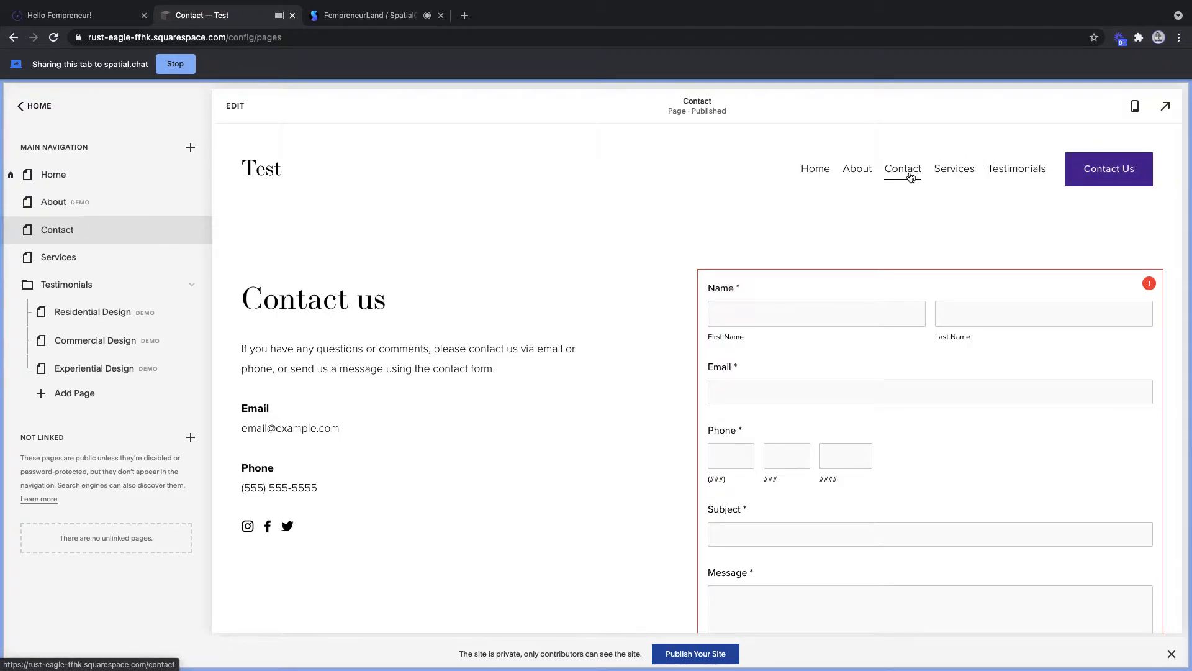
pyautogui.moveTo(77, 233); pyautogui.dragTo(82, 511)
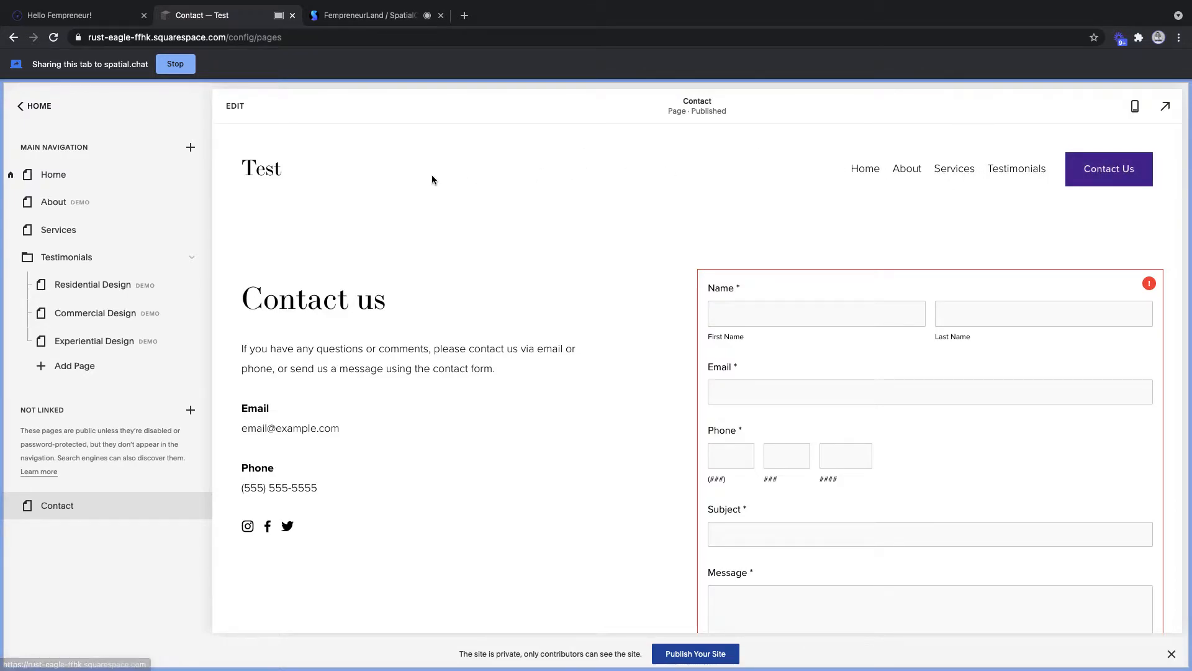
pyautogui.click(234, 107)
pyautogui.click(603, 189)
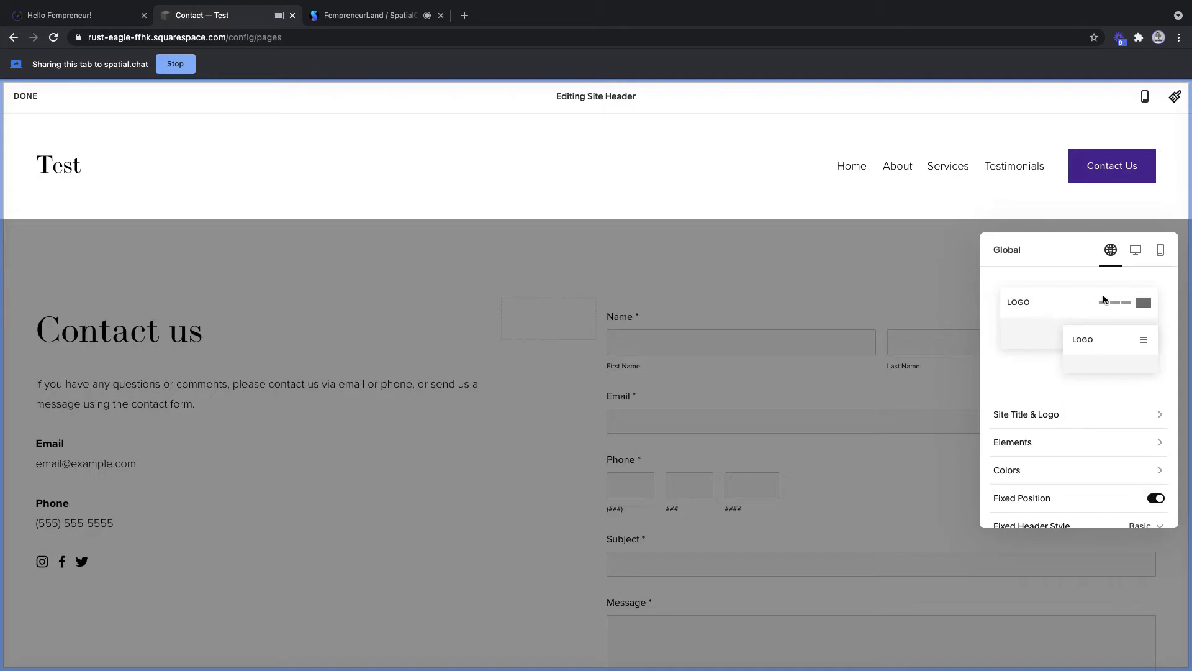
# - Turn on Social Links in the header's Elements to show Instagram, Facebook and Twitter icons
pyautogui.click(1150, 448)
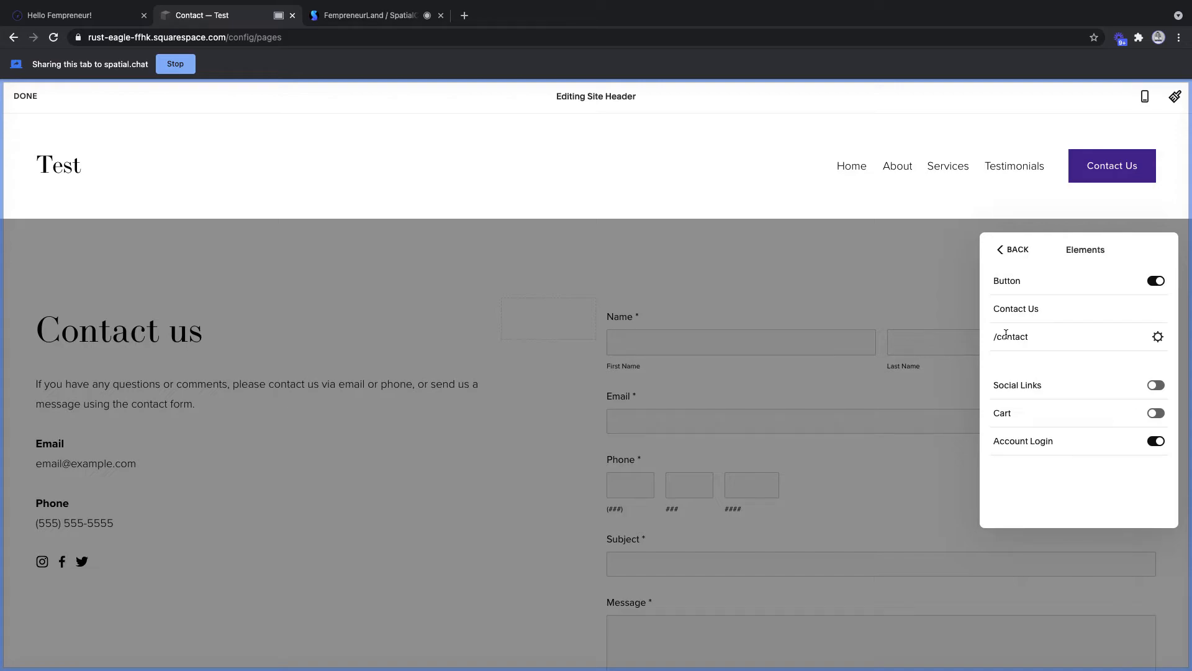
pyautogui.click(1156, 385)
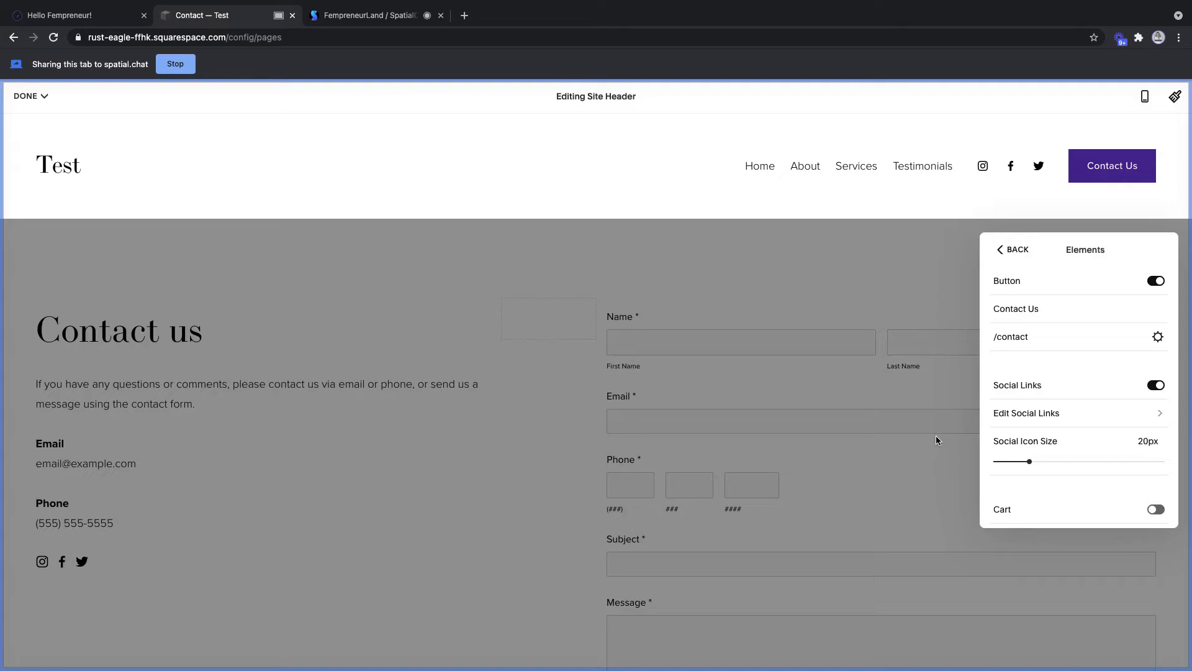
# - Save the header changes from the DONE menu and exit the editor
pyautogui.click(380, 15)
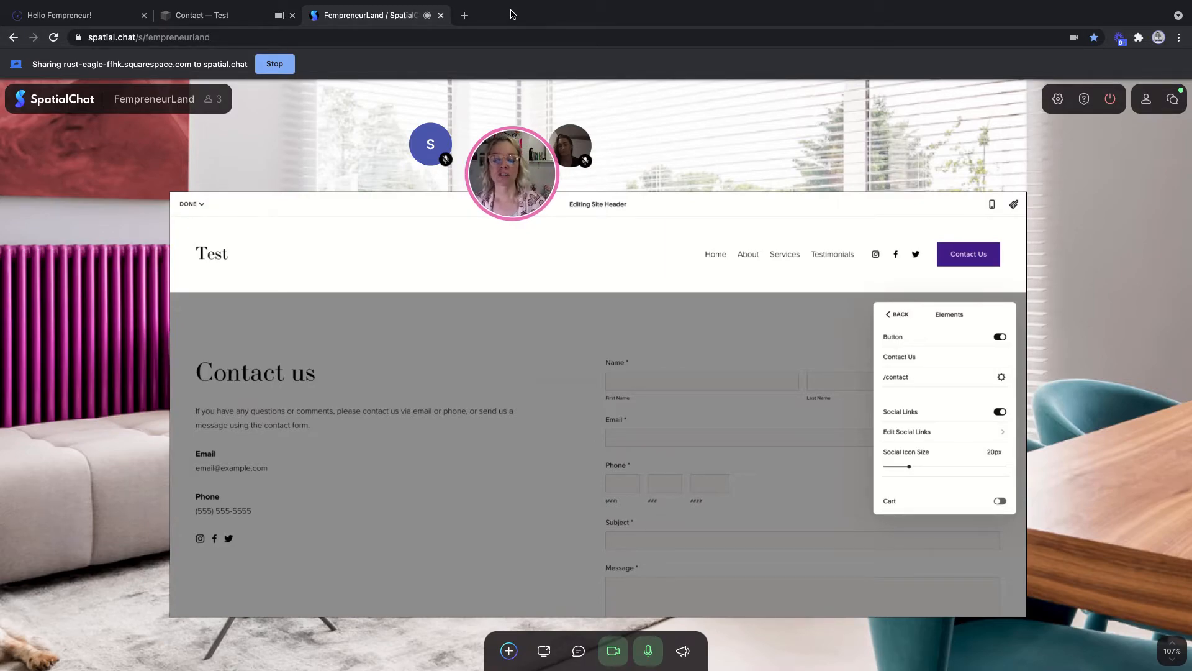
pyautogui.click(241, 23)
pyautogui.click(56, 95)
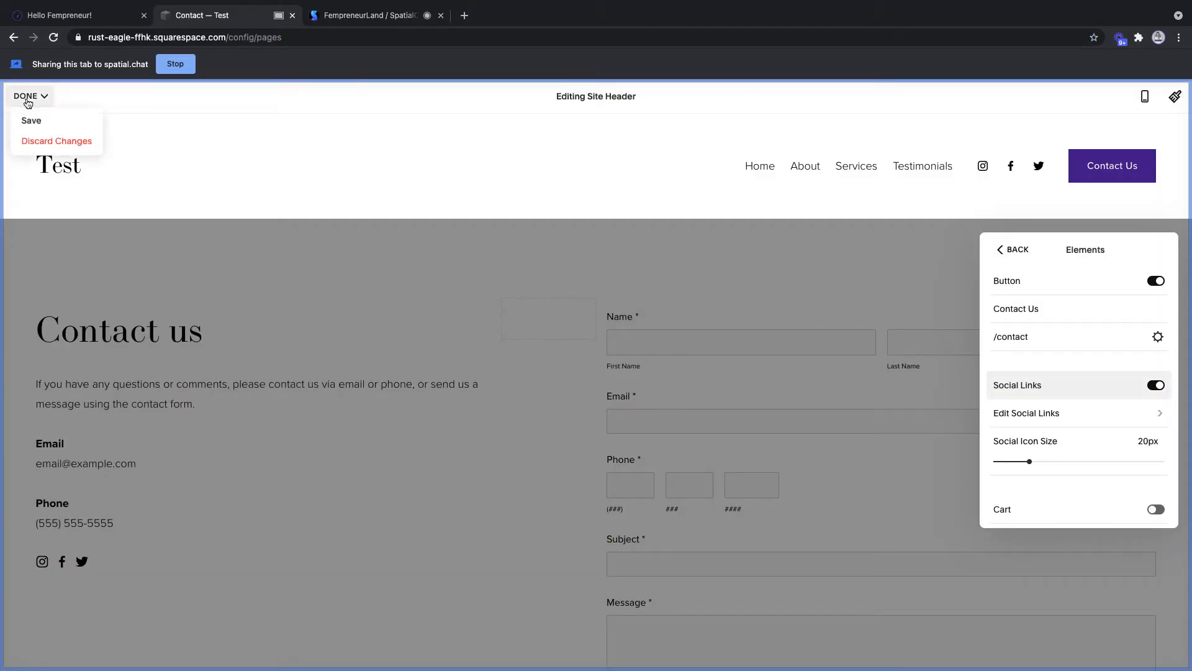
pyautogui.click(30, 121)
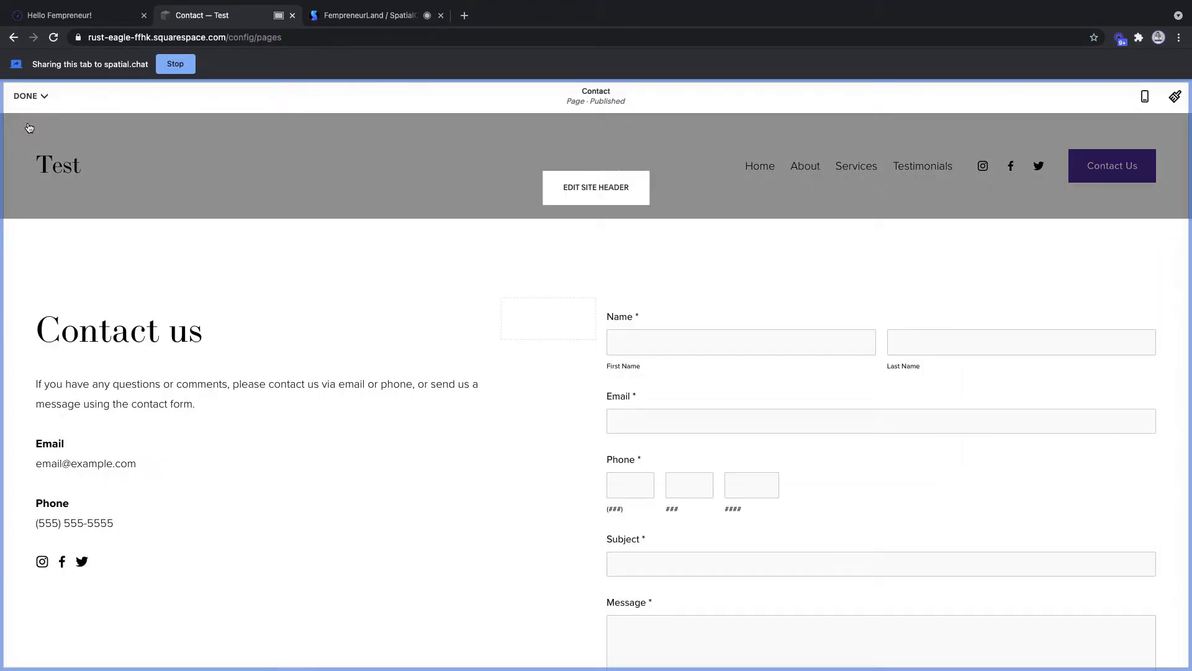
pyautogui.click(28, 96)
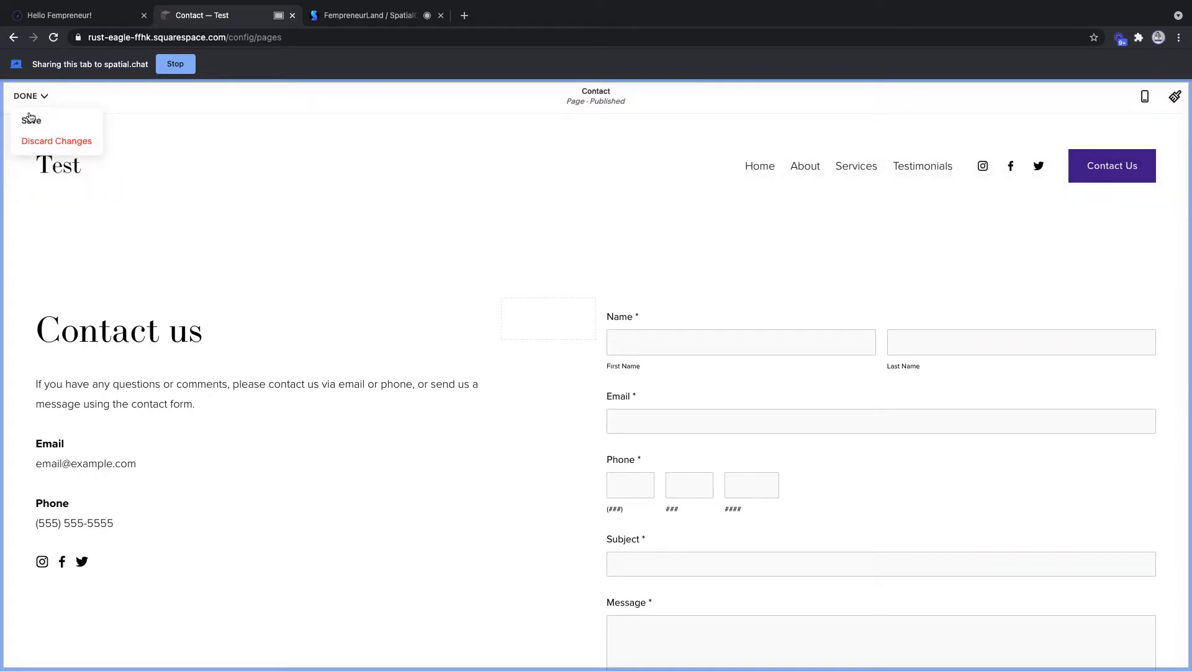
pyautogui.click(30, 120)
pyautogui.click(28, 96)
pyautogui.click(30, 120)
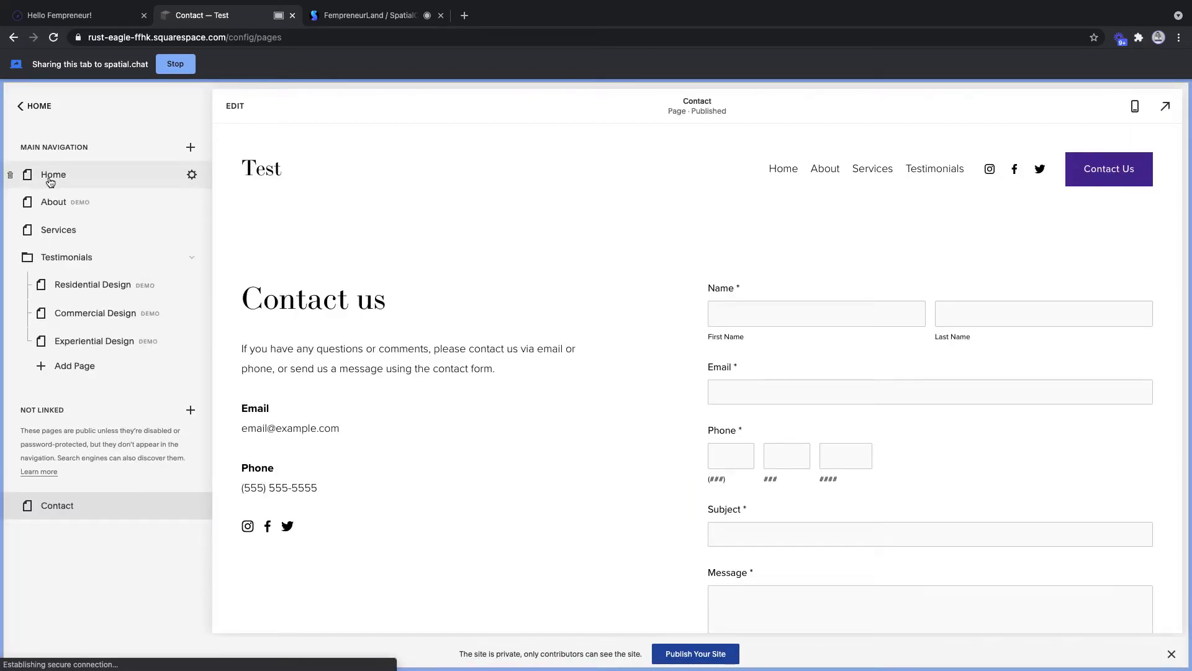
# - Select Home in the pages panel and enter edit mode
pyautogui.click(50, 180)
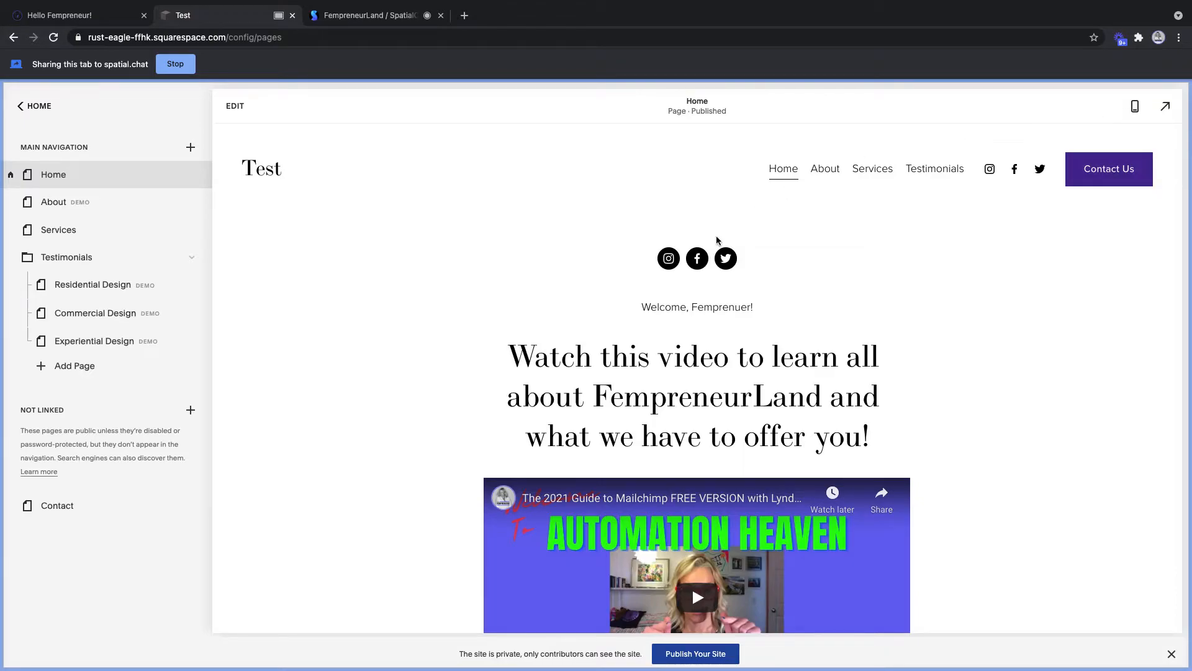
pyautogui.click(232, 106)
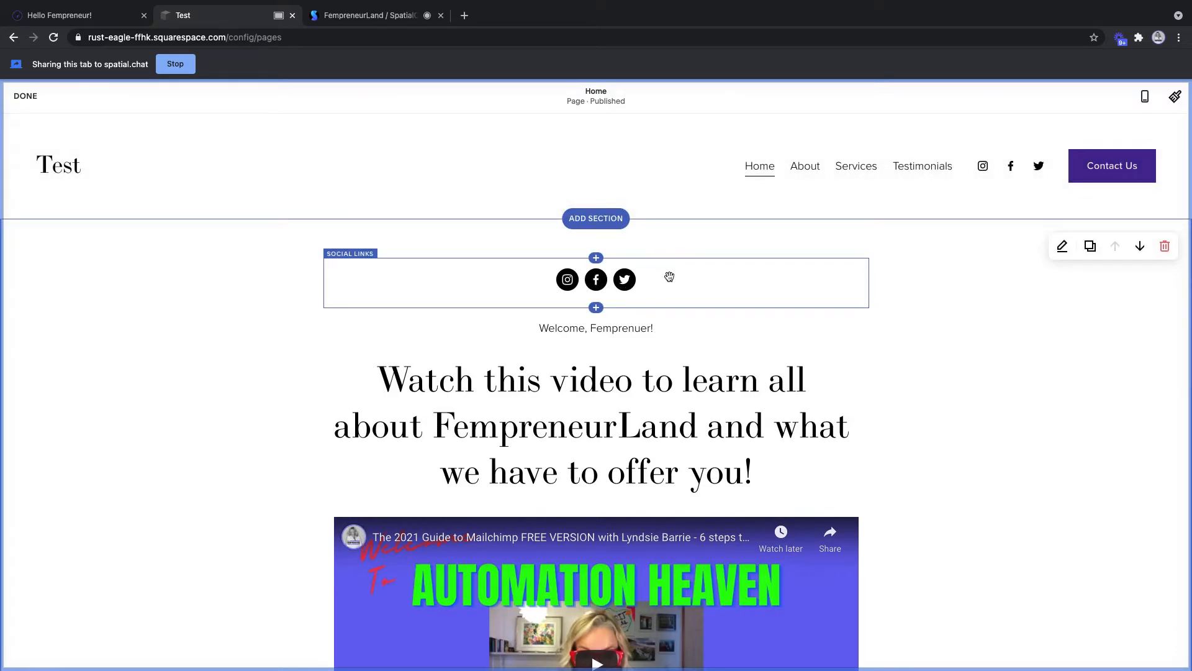
# - Delete the social icons block at the top of the Home page
pyautogui.click(669, 276)
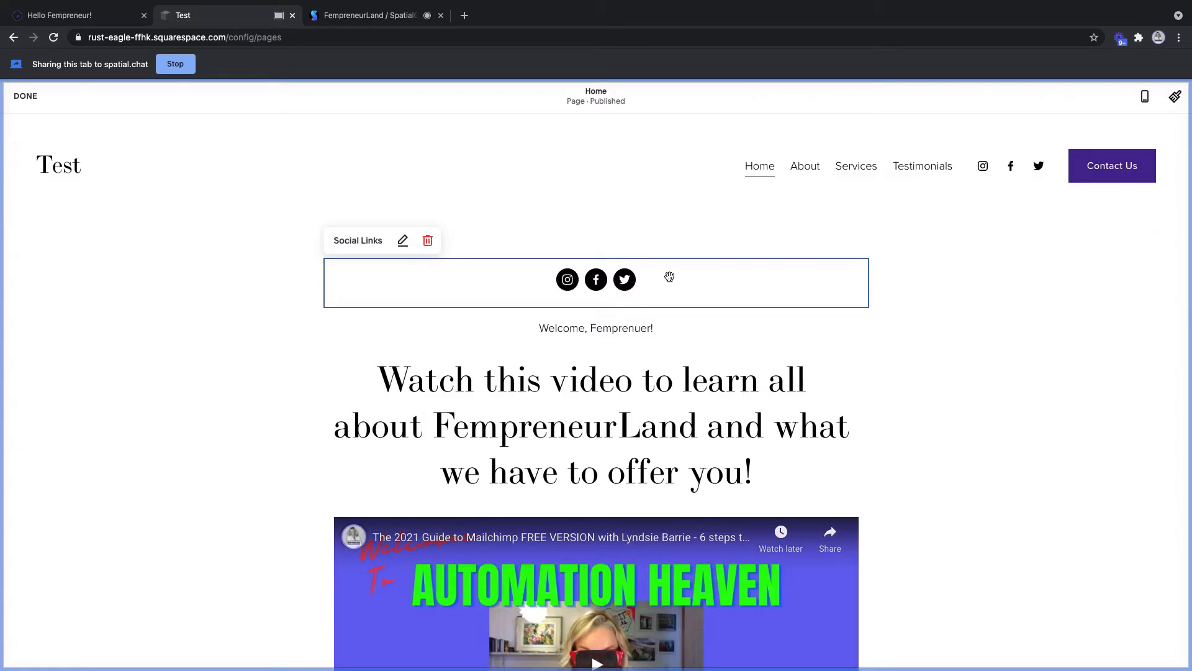
pyautogui.click(427, 240)
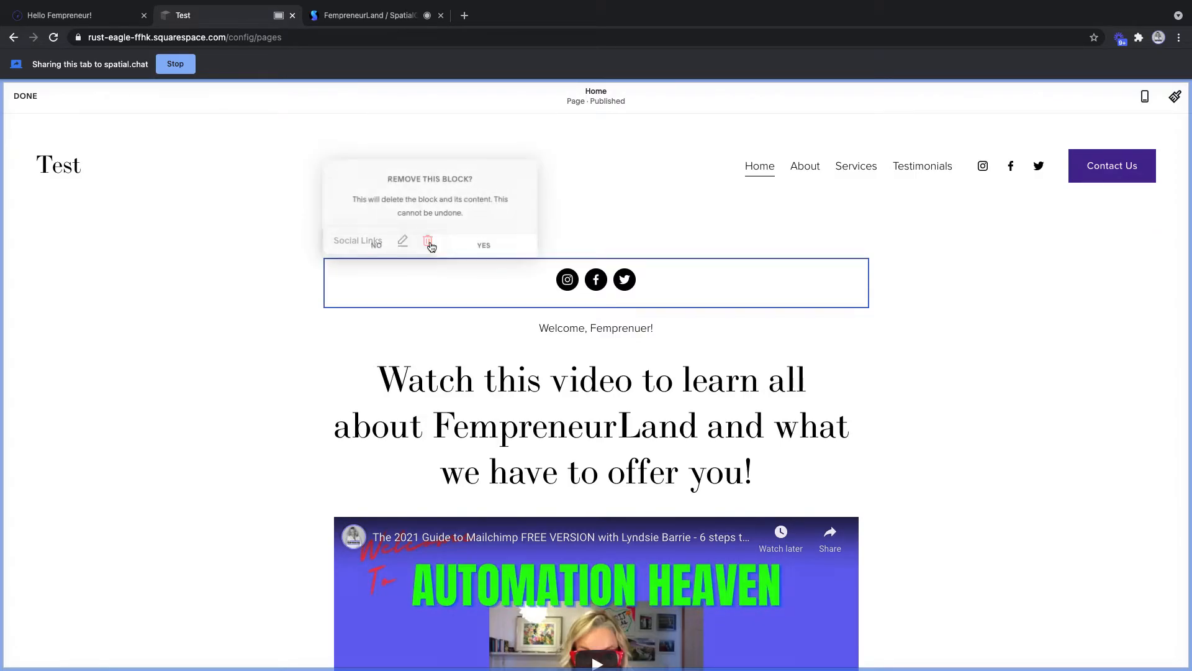
pyautogui.click(463, 250)
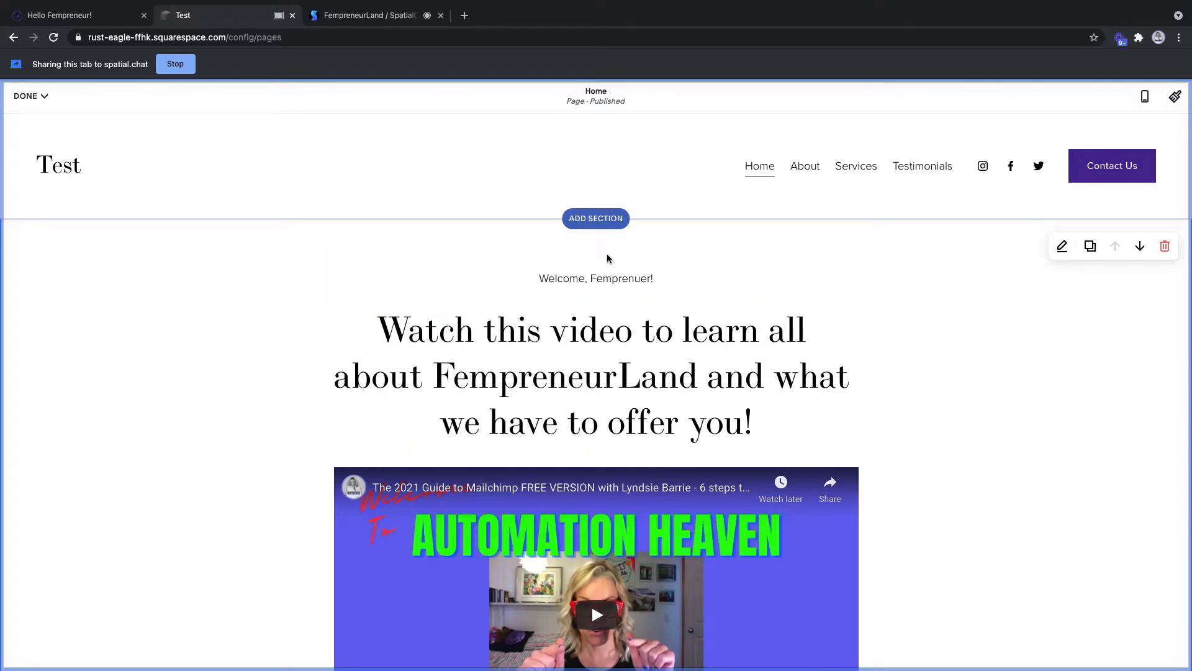
# - Remove the 'Welcome, Fempreneur!' line and the empty line above the heading
pyautogui.click(715, 273)
pyautogui.moveTo(653, 278); pyautogui.dragTo(482, 272)
pyautogui.press('BackSpace')
pyautogui.click(375, 328)
pyautogui.press('BackSpace')
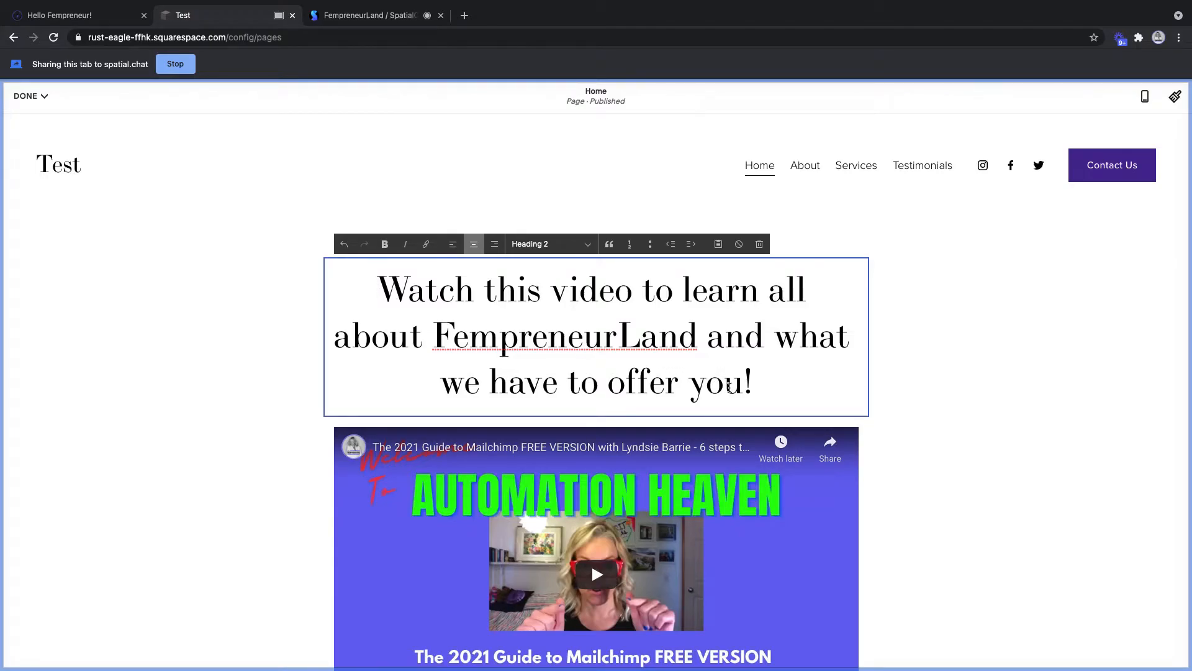
# - Replace the heading with 'Click here to register for the FREE workshop with' plus the host's name
pyautogui.moveTo(751, 382); pyautogui.dragTo(374, 277)
pyautogui.write('Click')
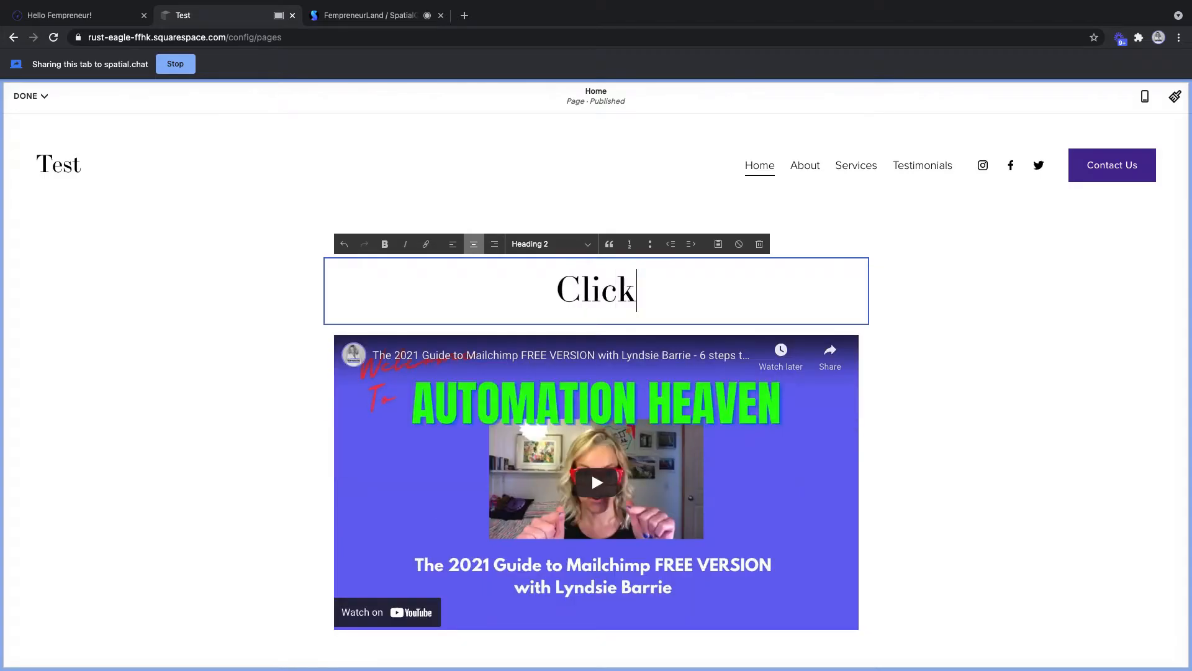
pyautogui.write(' here to rew')
pyautogui.press('BackSpace')
pyautogui.press('BackSpace')
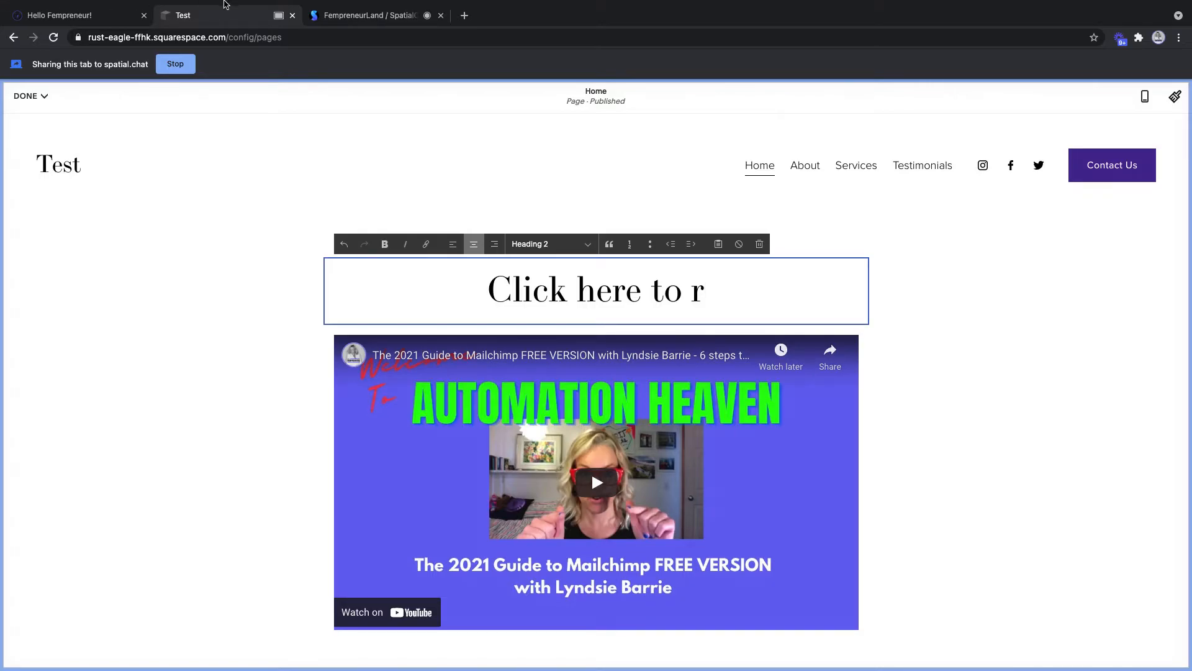
pyautogui.click(351, 15)
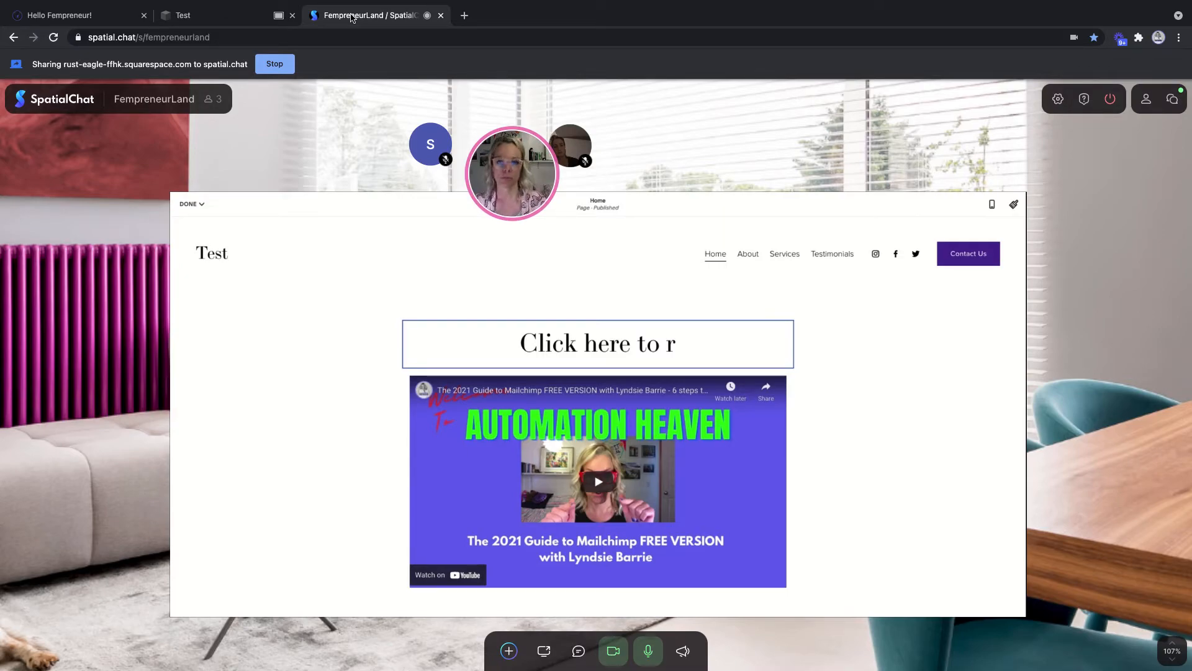
pyautogui.click(186, 15)
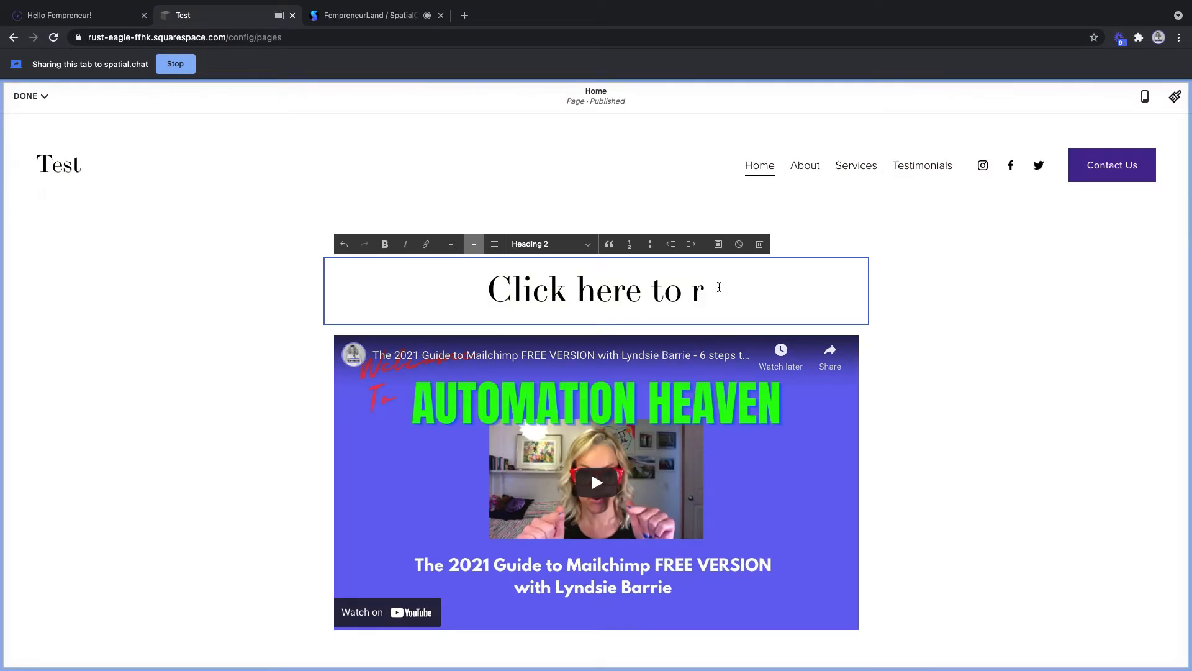
pyautogui.write('egister for the FREE')
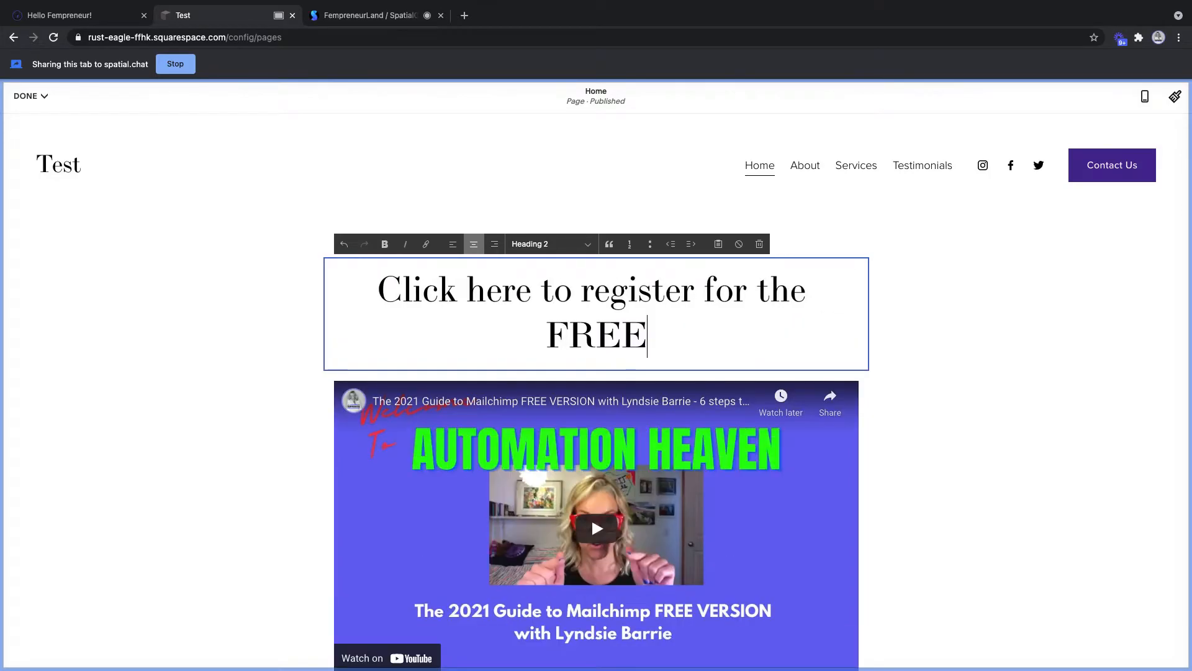
pyautogui.write(' workshop with Carly!')
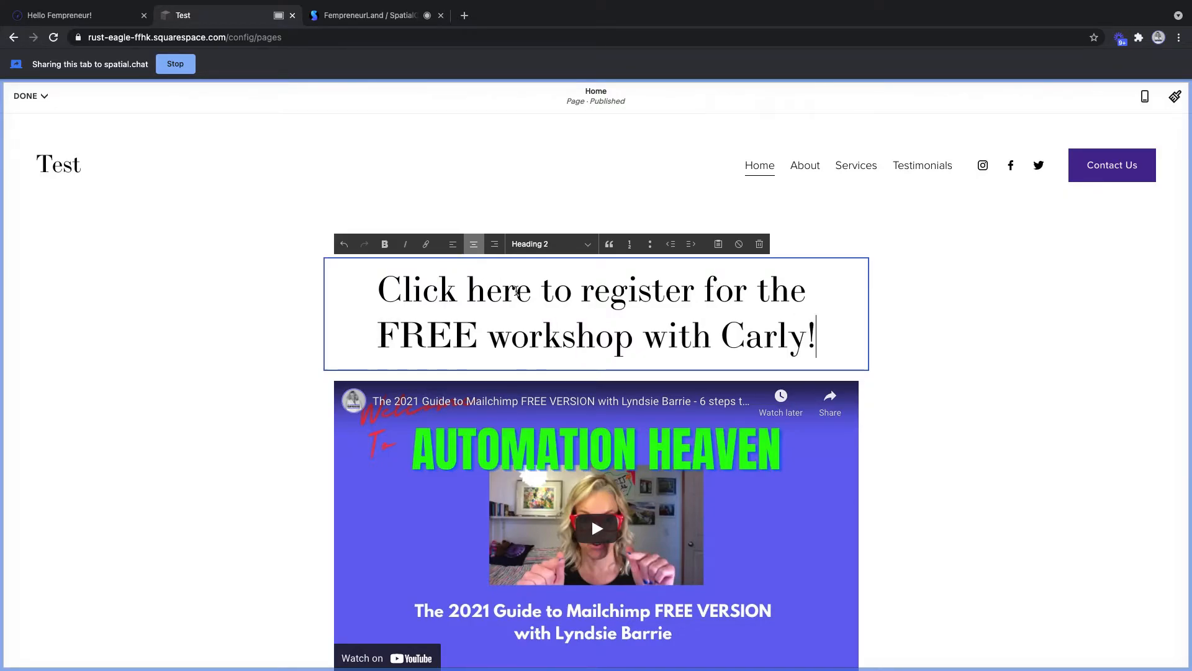
pyautogui.moveTo(531, 290); pyautogui.dragTo(362, 292)
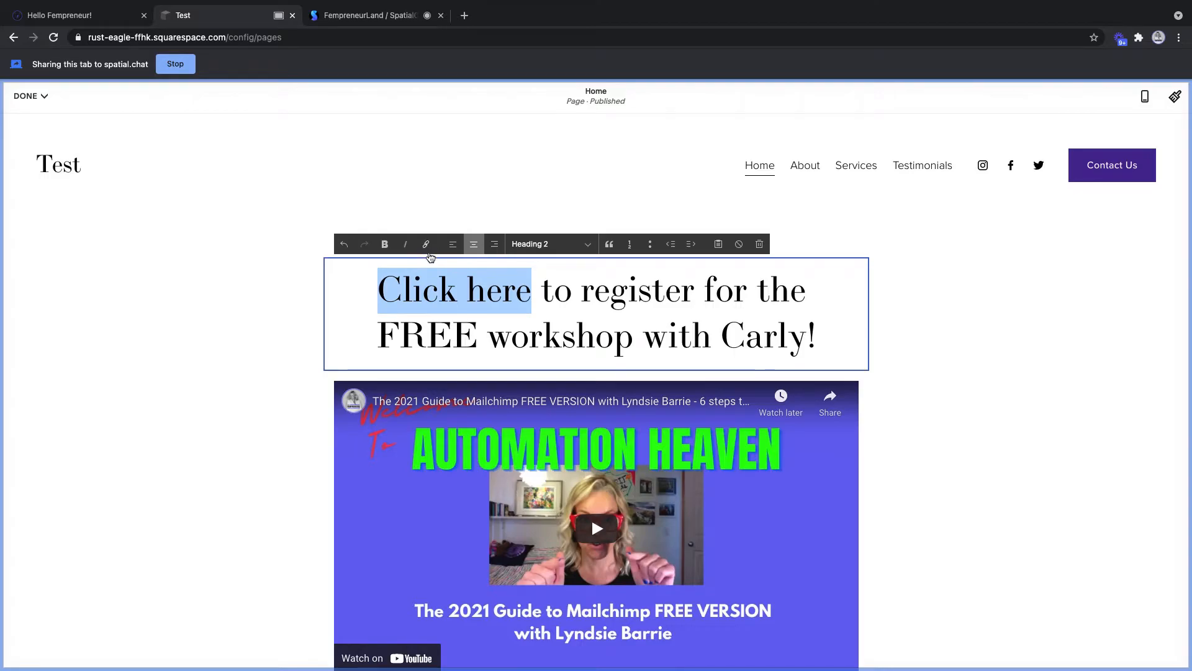
pyautogui.click(426, 245)
pyautogui.click(437, 353)
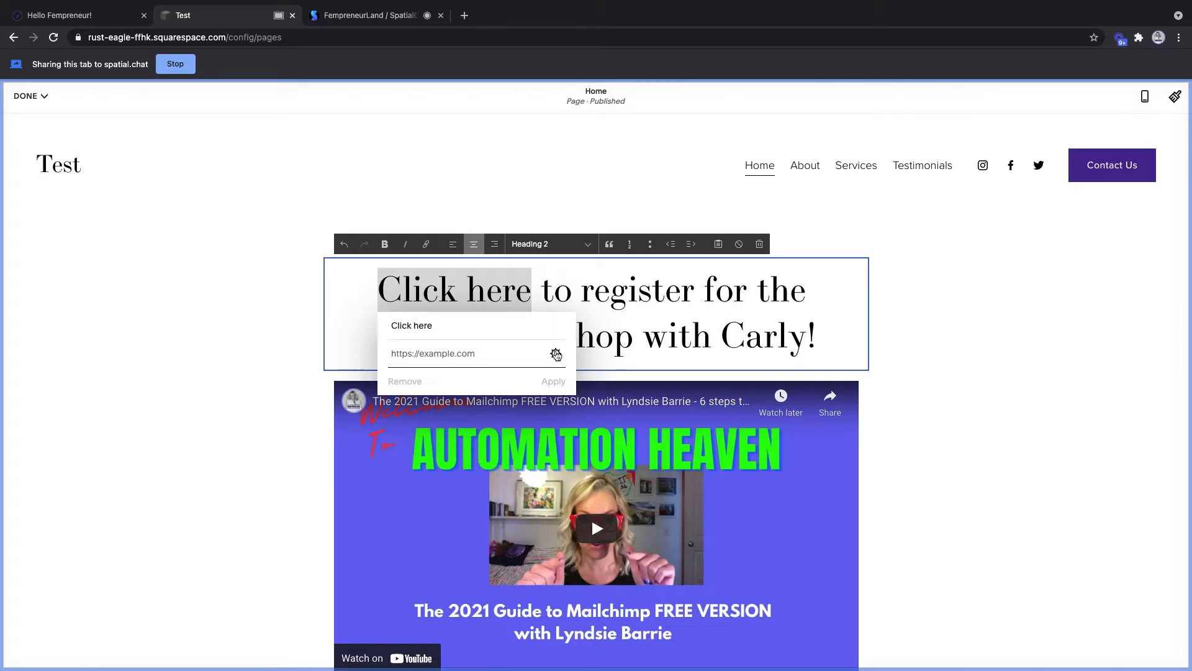
pyautogui.click(556, 353)
pyautogui.click(832, 324)
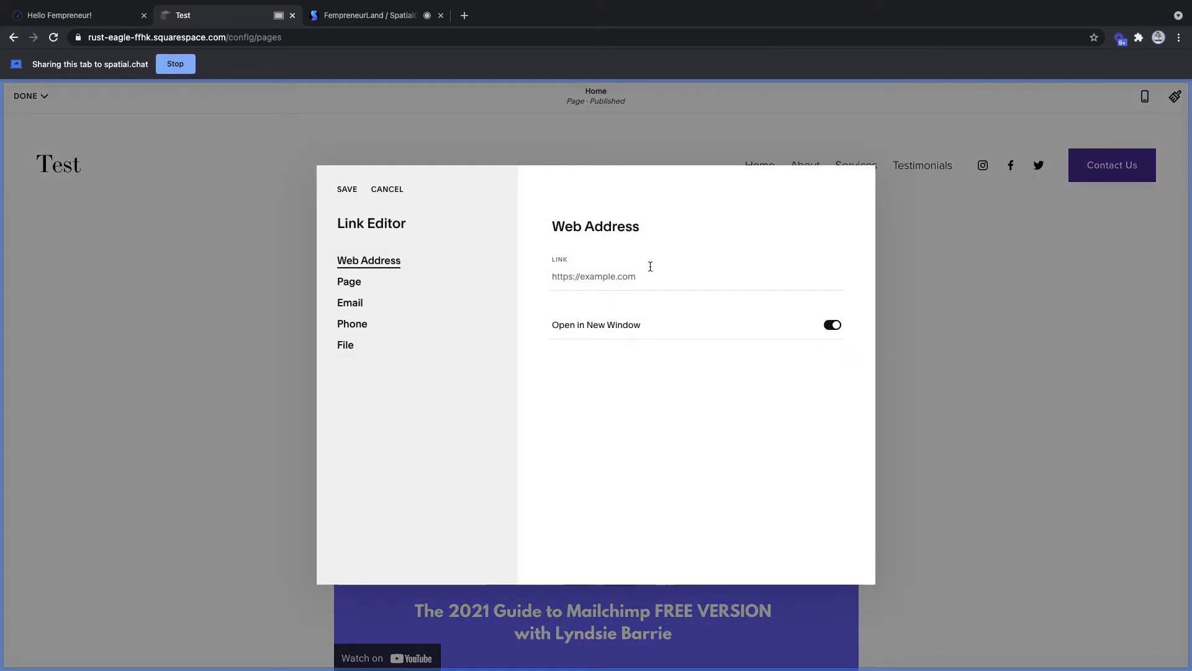
pyautogui.click(346, 191)
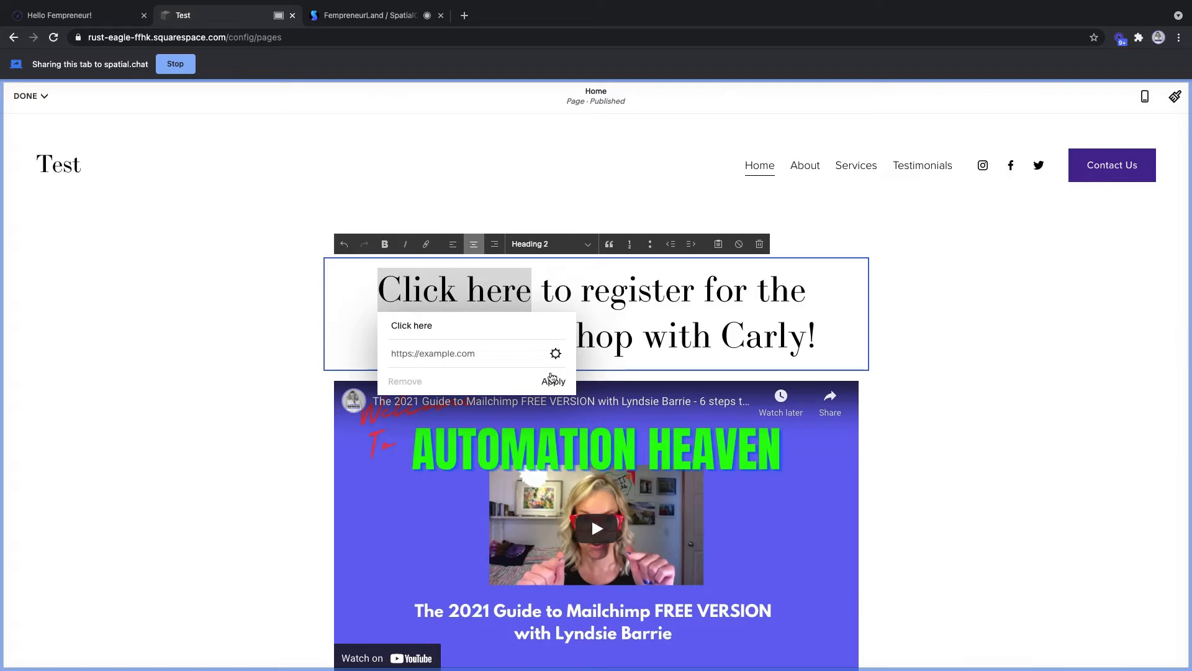
pyautogui.click(440, 353)
pyautogui.write('https://fempreneuy')
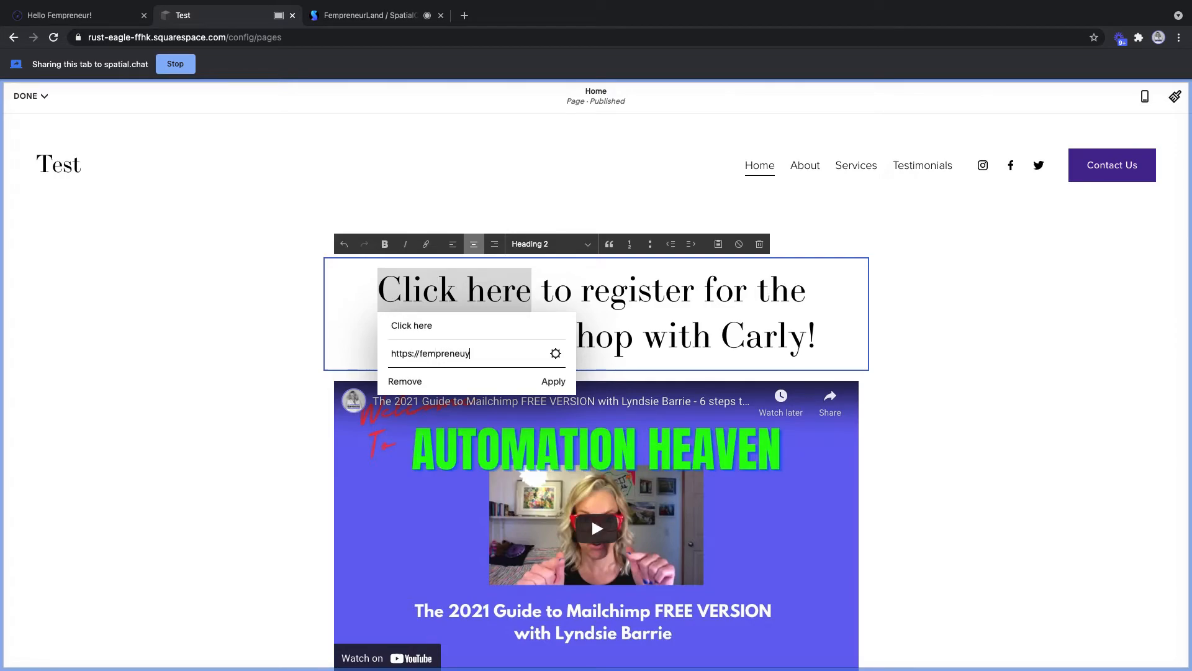
pyautogui.write('rland.com/fms')
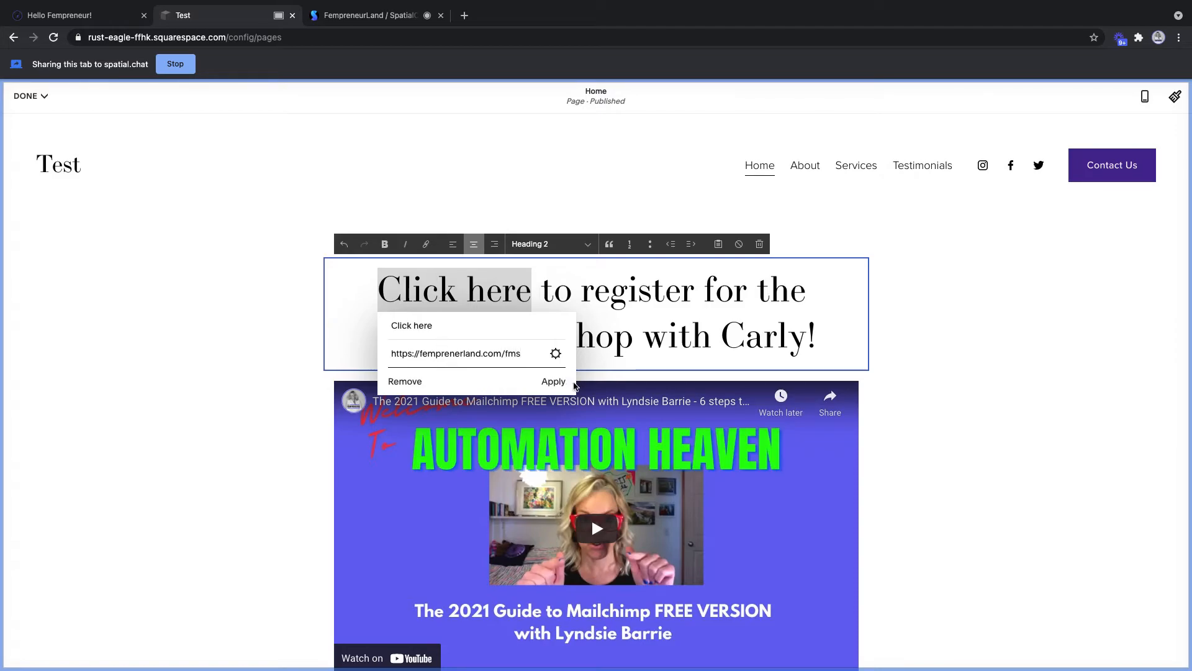
pyautogui.click(556, 352)
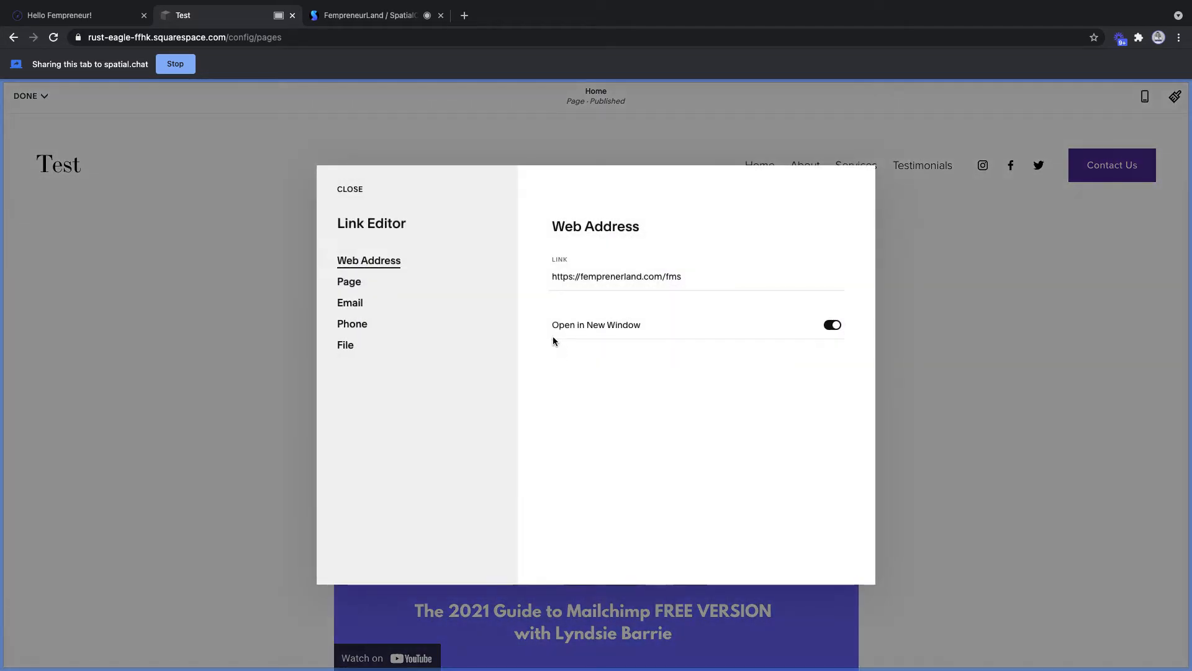
pyautogui.click(351, 190)
pyautogui.click(553, 381)
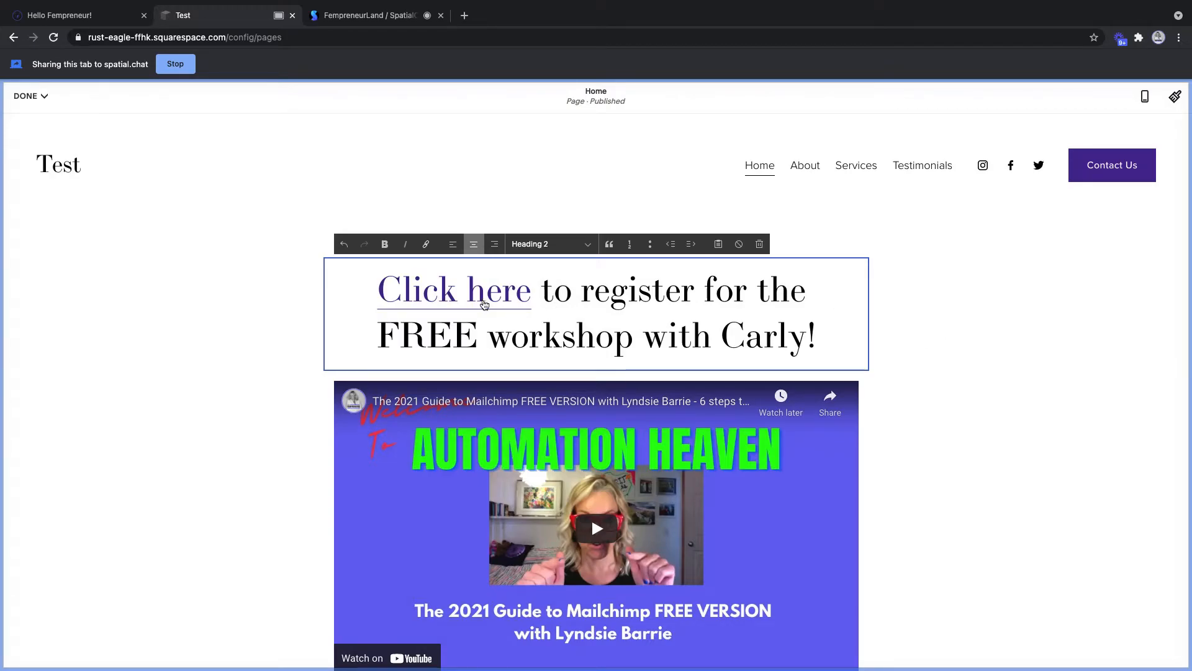
# - Save the Home page edits with the new heading link
pyautogui.click(1081, 353)
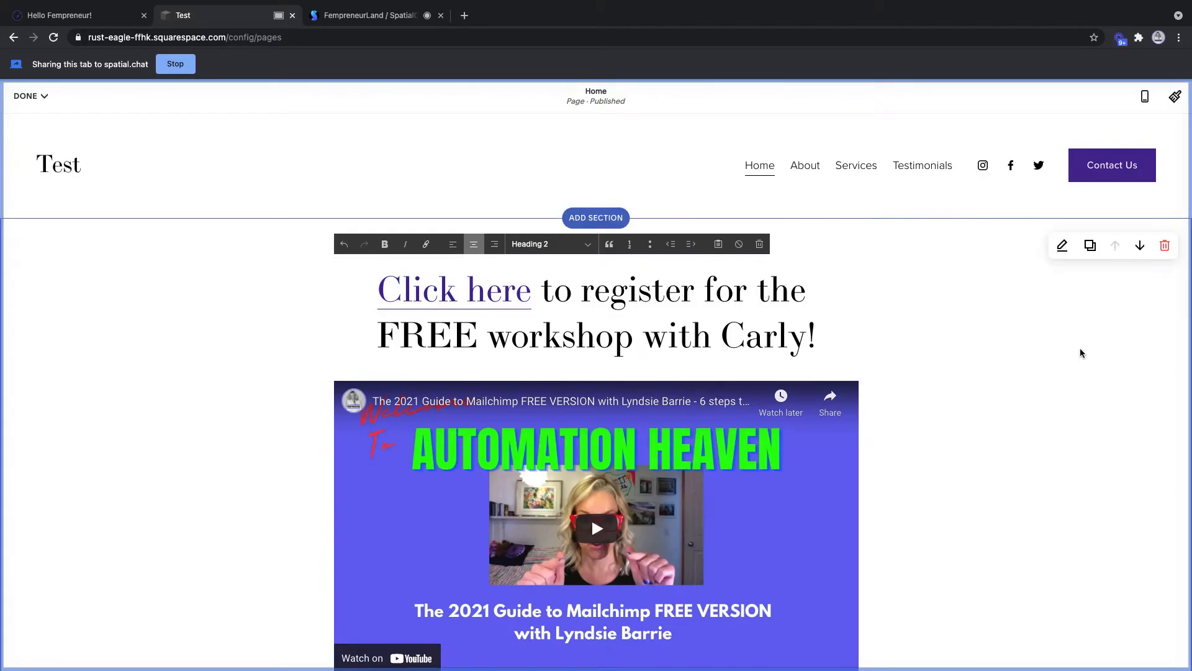
pyautogui.click(823, 335)
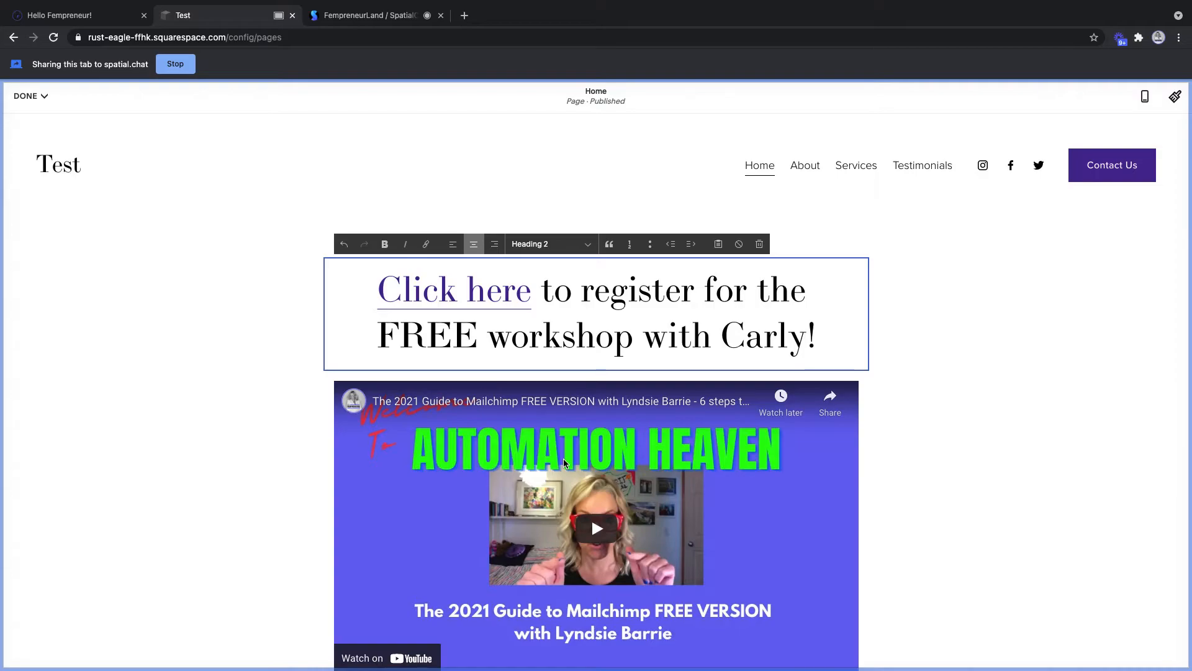
pyautogui.scroll(-2, 564, 463)
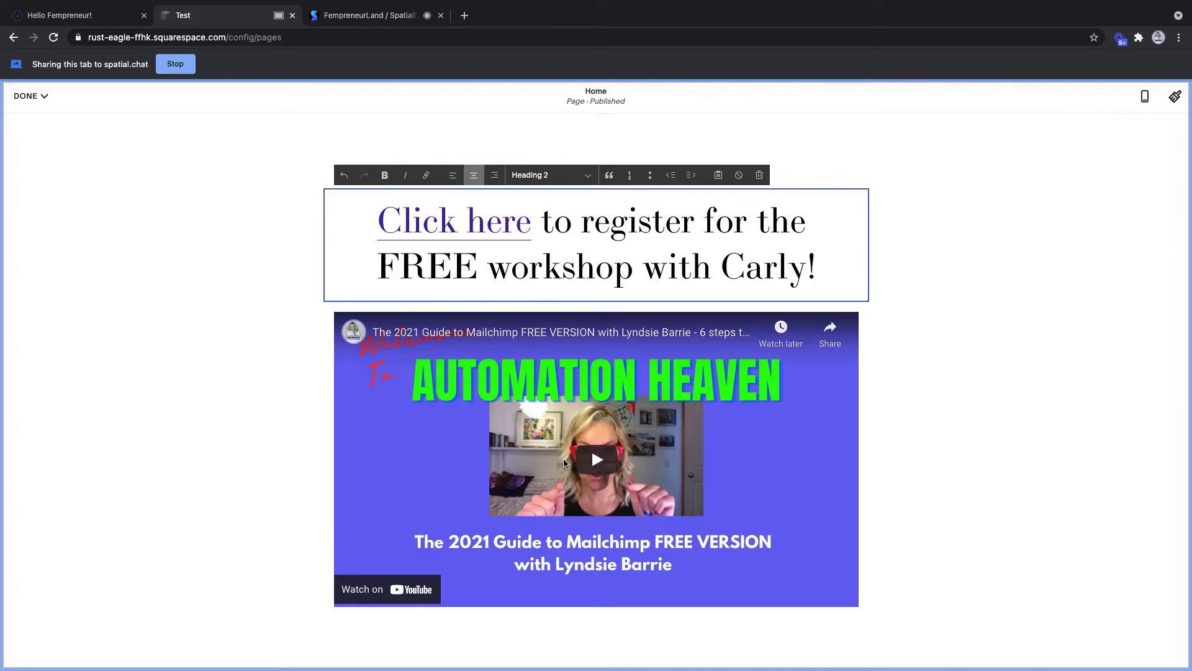
pyautogui.scroll(-3, 564, 463)
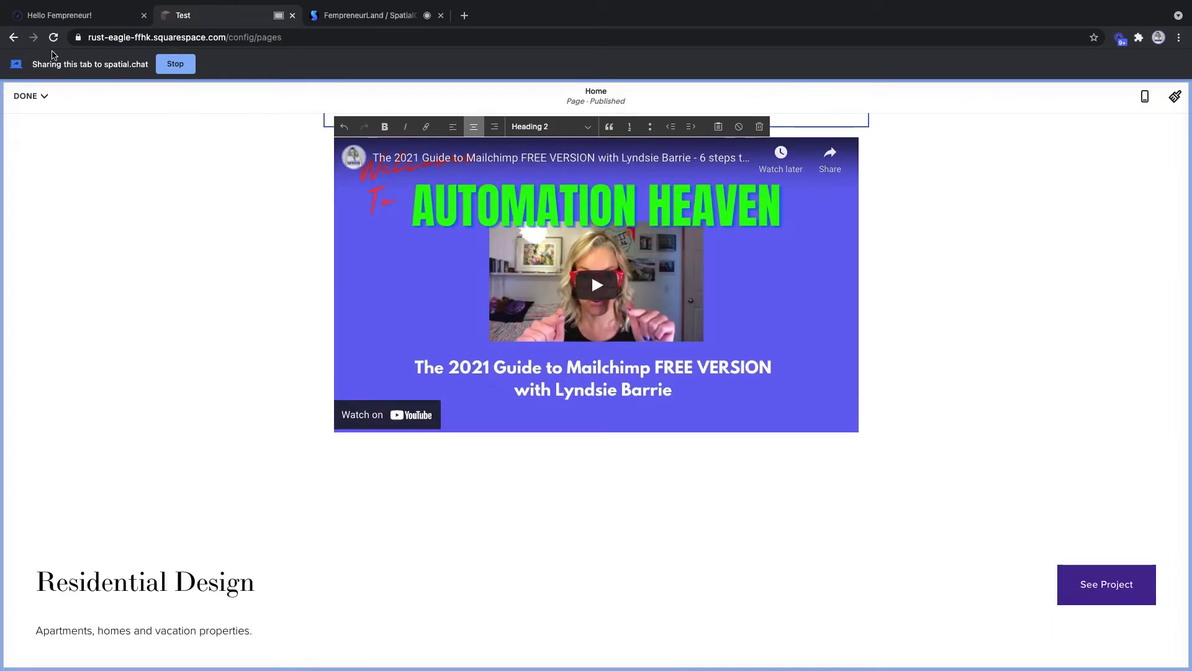
pyautogui.scroll(2, 105, 149)
pyautogui.scroll(1, 105, 149)
pyautogui.click(42, 97)
pyautogui.click(33, 123)
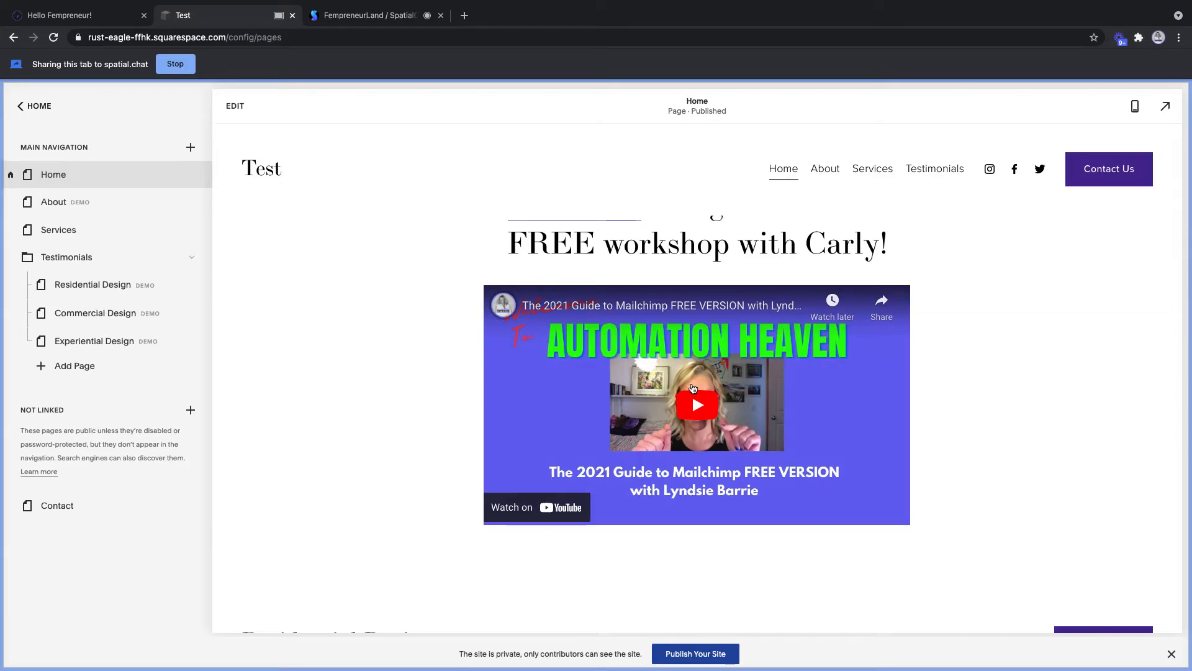
pyautogui.click(367, 15)
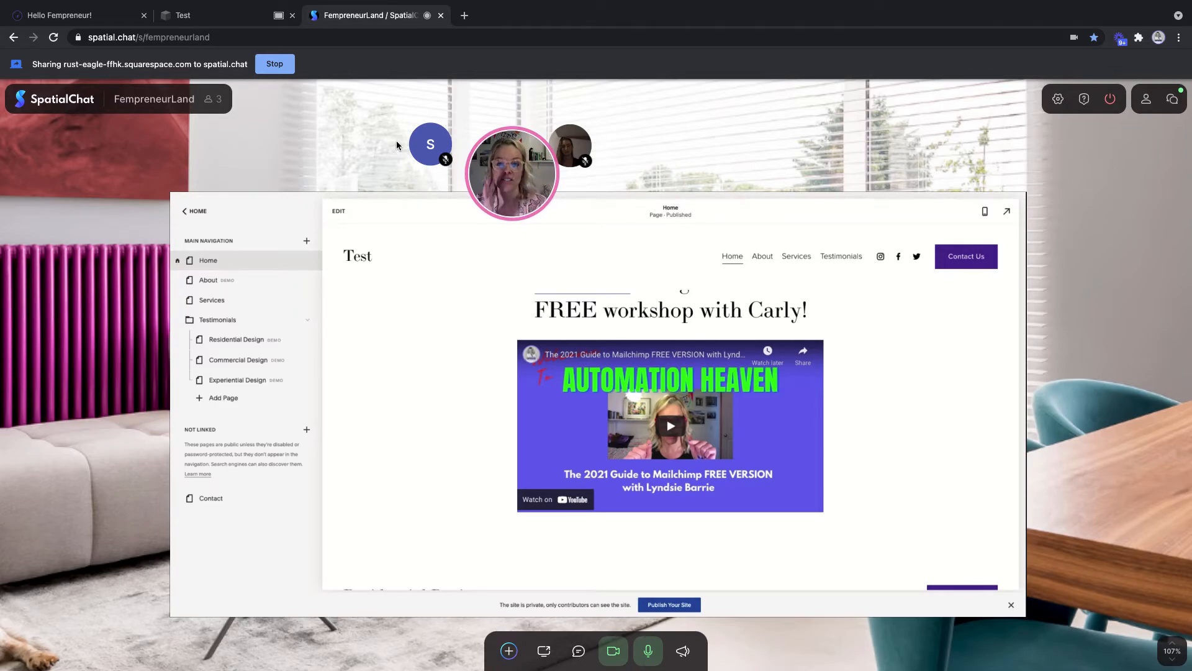
pyautogui.click(185, 18)
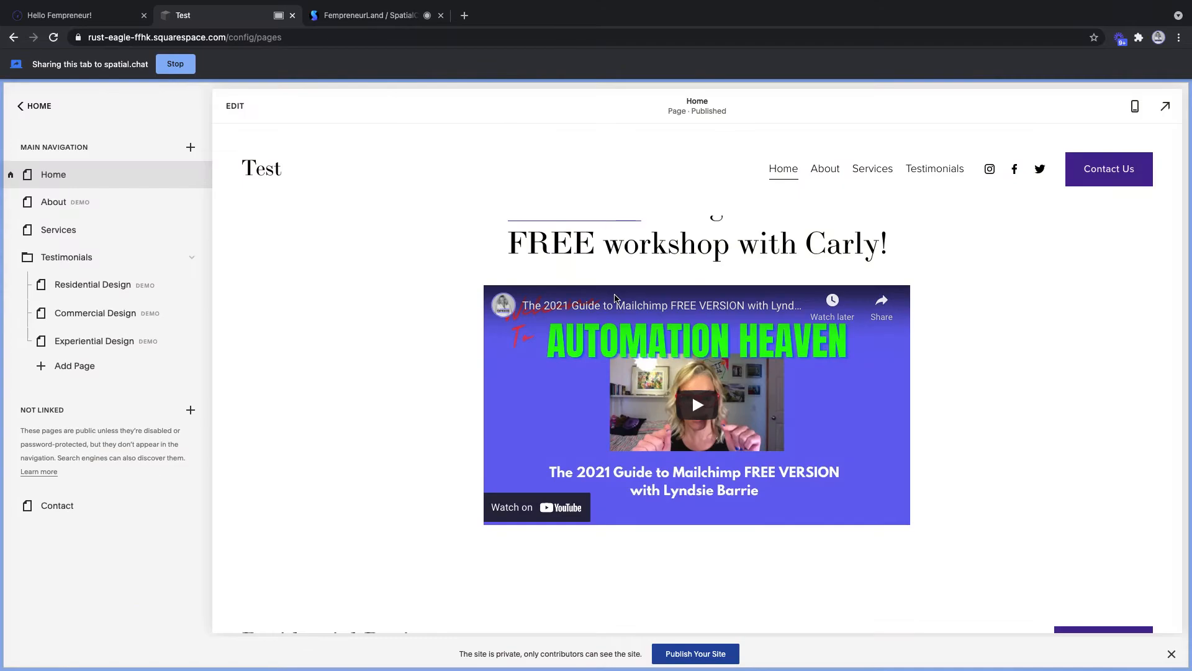
# - Insert a button block below the video labelled 'REGISTER NOW!'
pyautogui.click(236, 107)
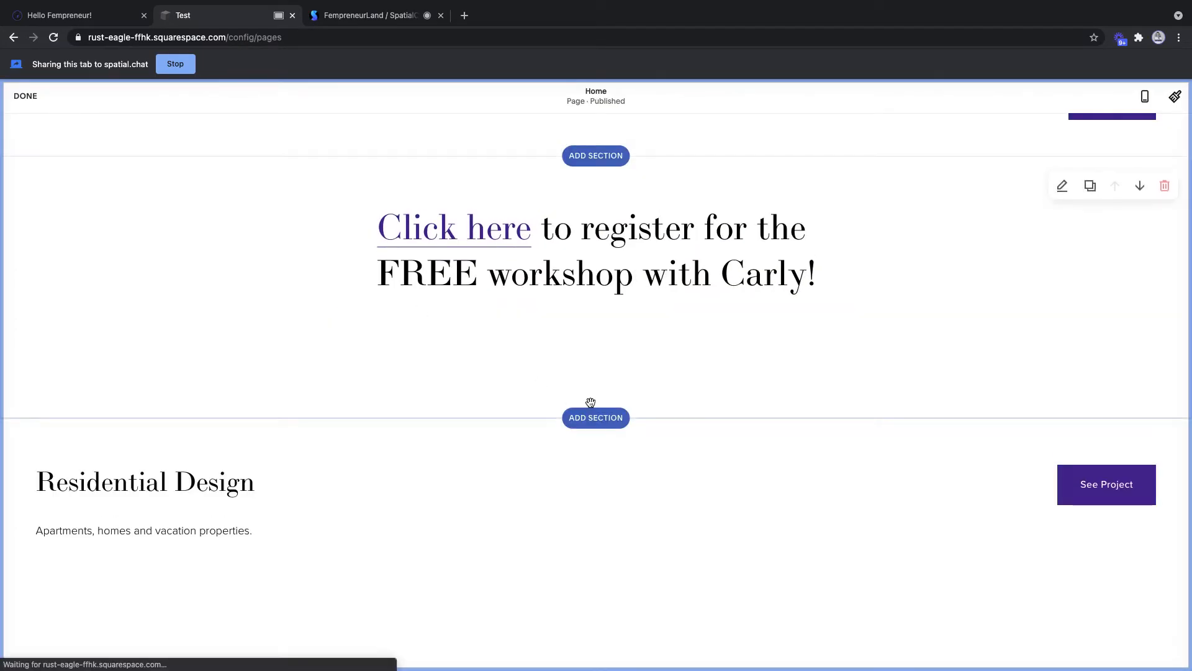
pyautogui.scroll(-2, 591, 403)
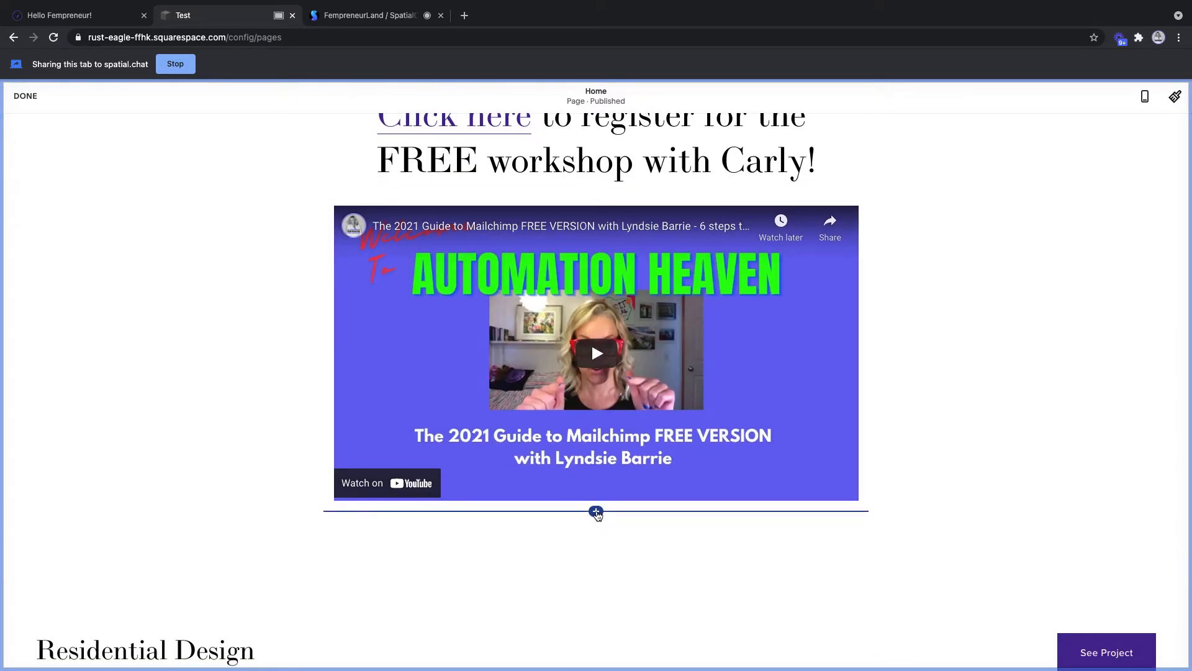
pyautogui.click(596, 513)
pyautogui.click(917, 451)
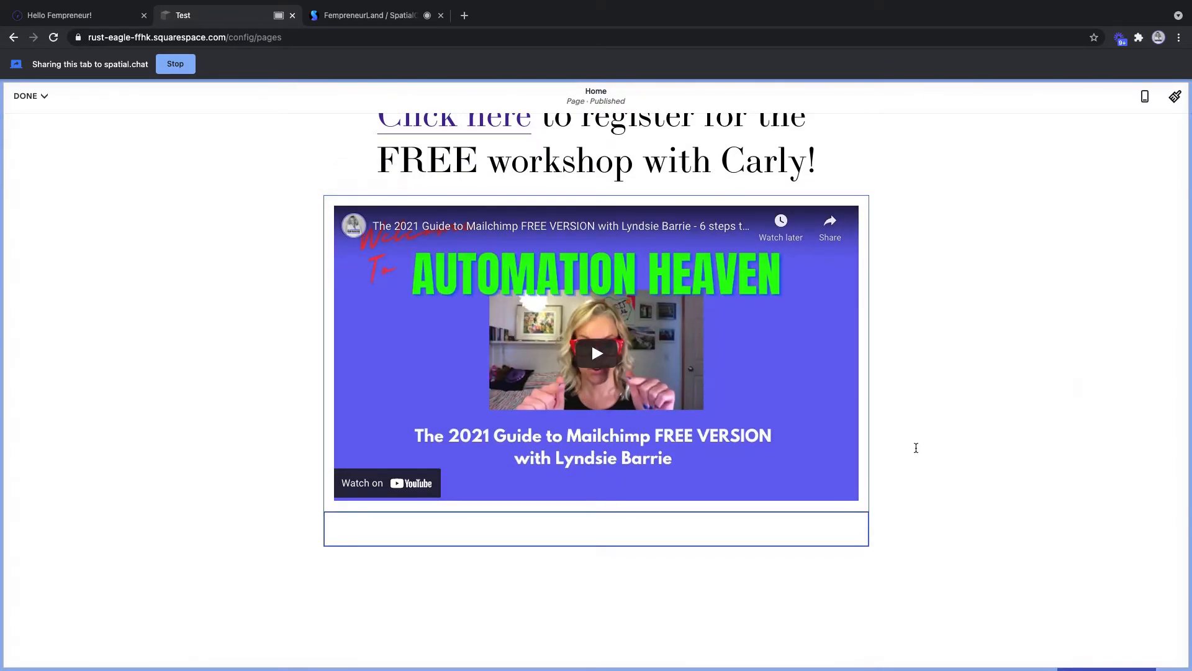
pyautogui.moveTo(950, 439); pyautogui.dragTo(861, 440)
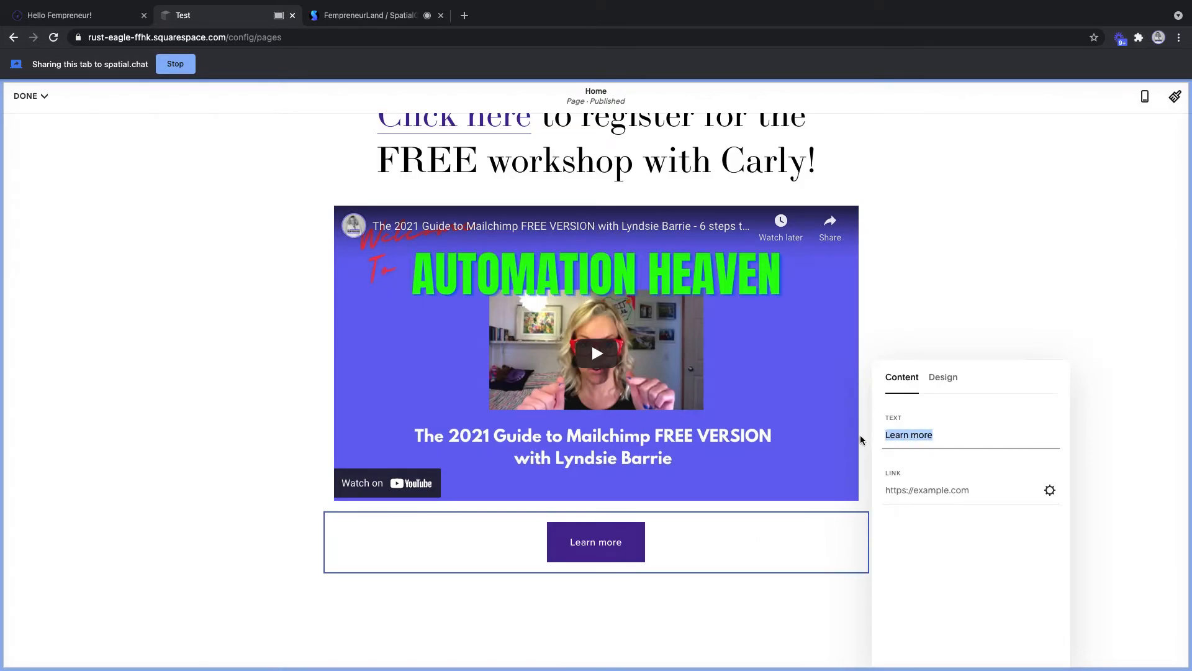
pyautogui.write('REGISTER NOW!')
# - Set the REGISTER NOW! button's link to open in a new window
pyautogui.click(888, 482)
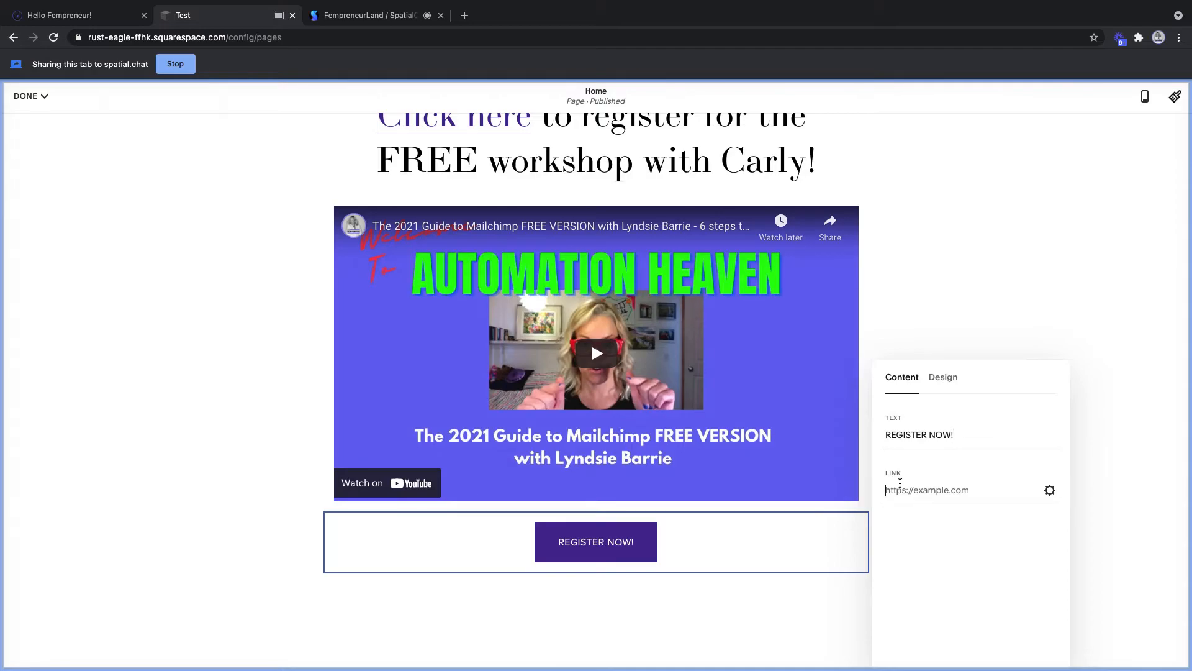
pyautogui.click(1048, 492)
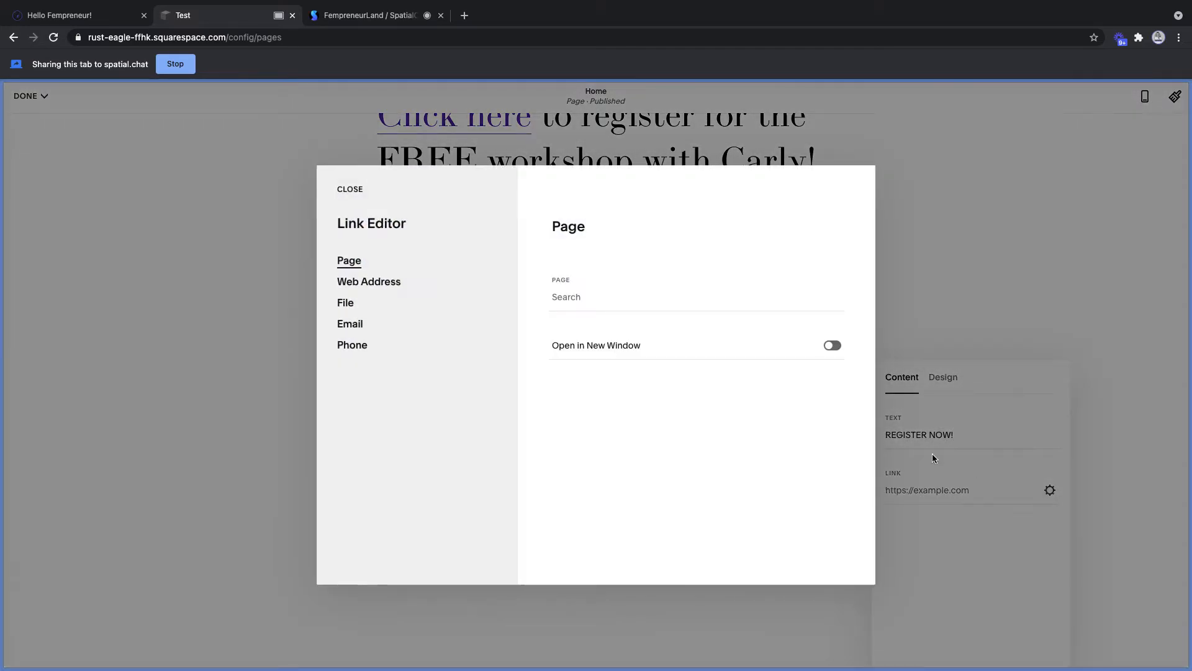
pyautogui.click(832, 346)
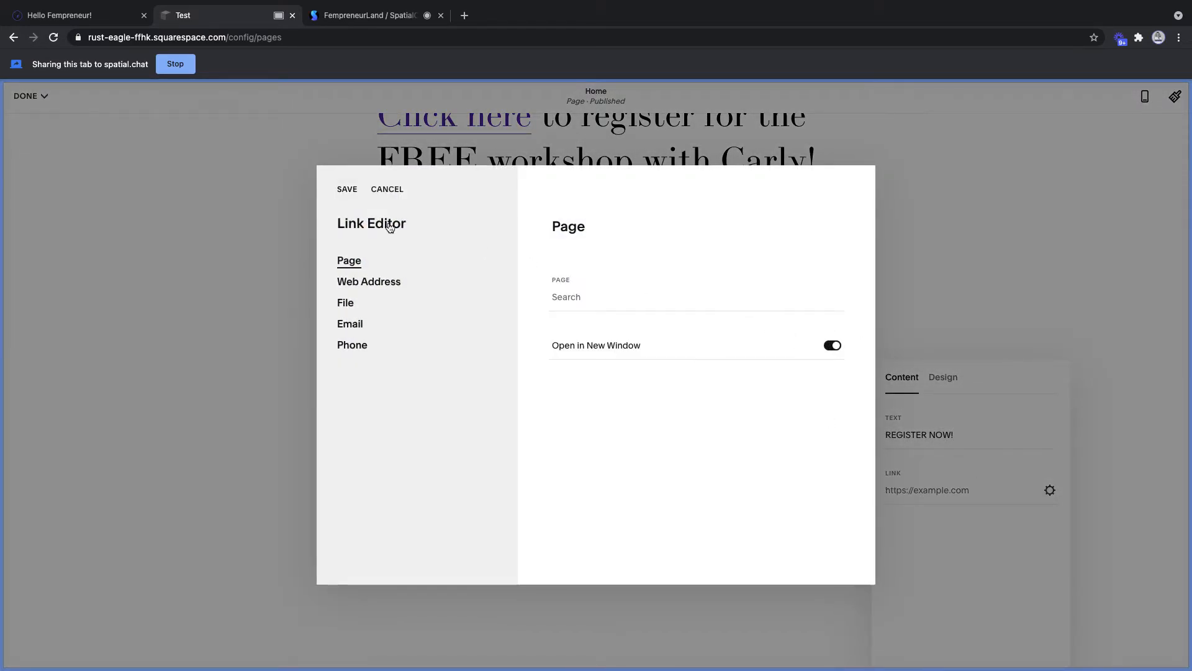
pyautogui.click(345, 189)
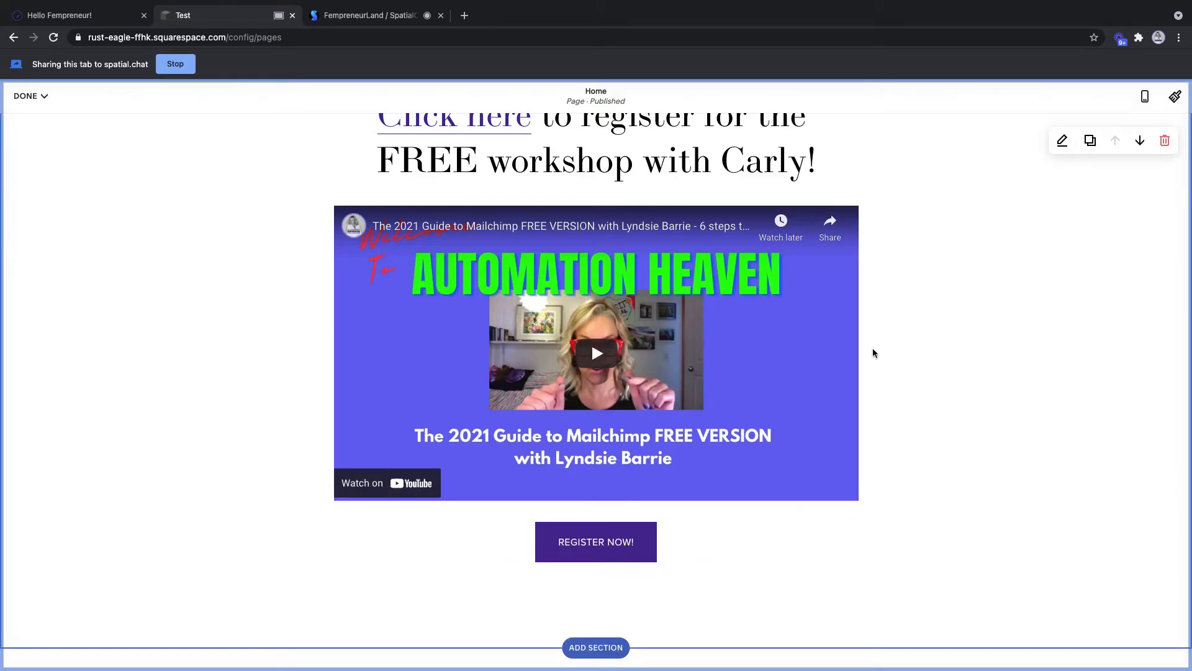
# - Delete the Residential Design section from the Home page
pyautogui.scroll(-2, 888, 354)
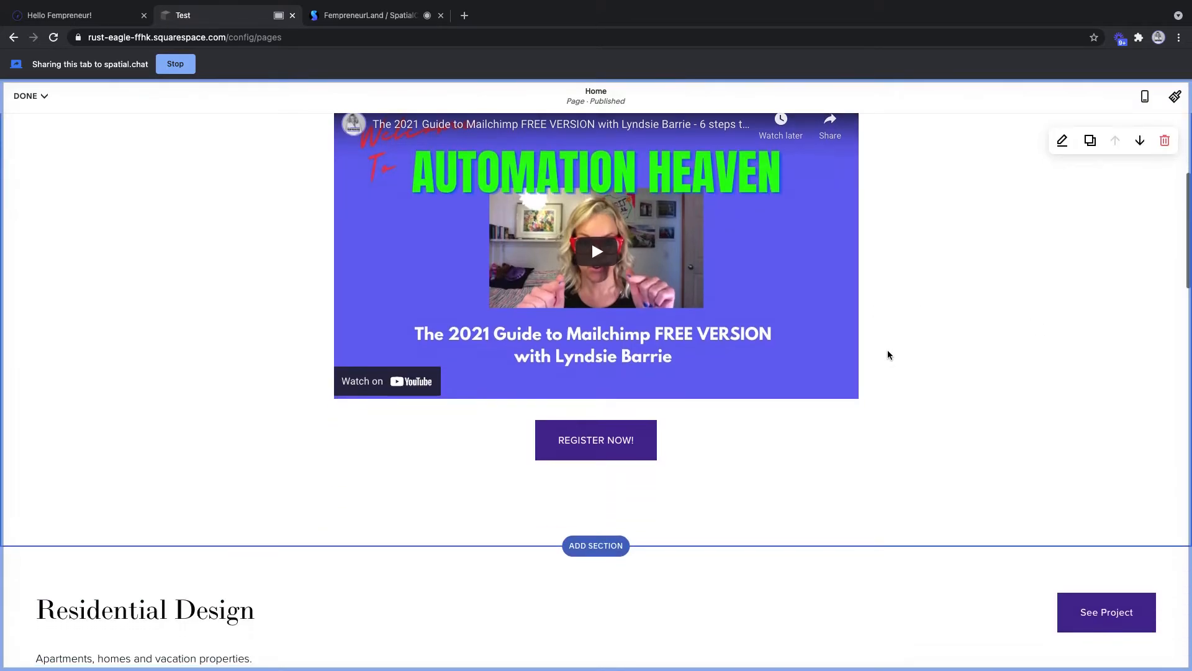
pyautogui.scroll(-6, 888, 354)
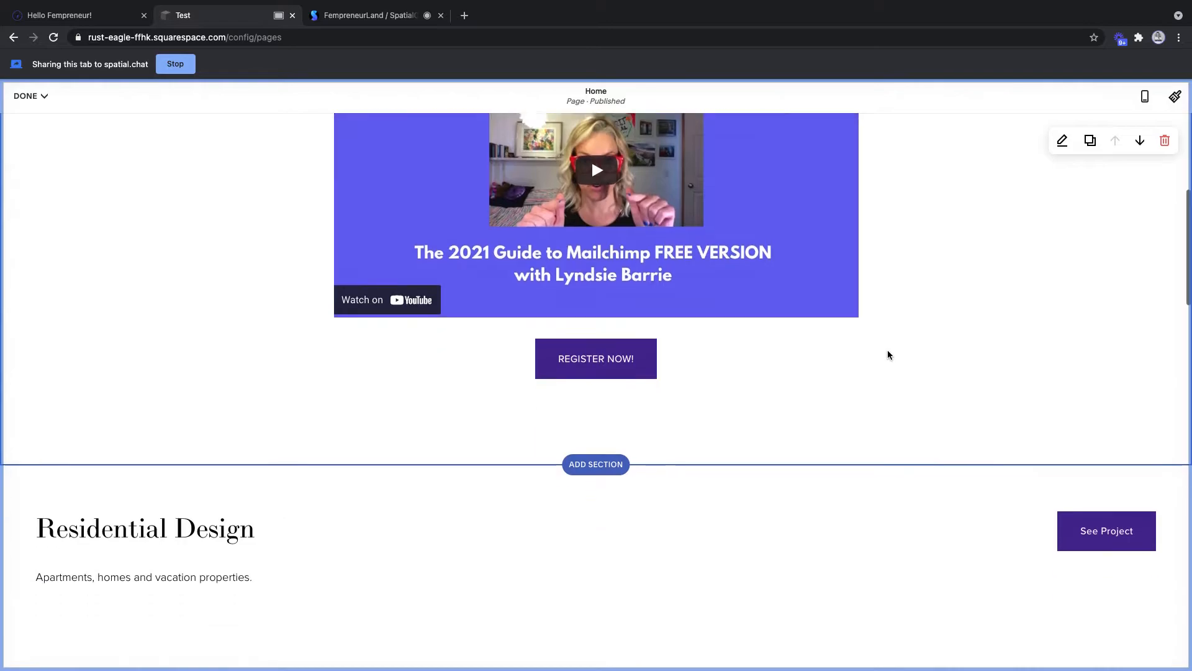
pyautogui.scroll(1, 888, 355)
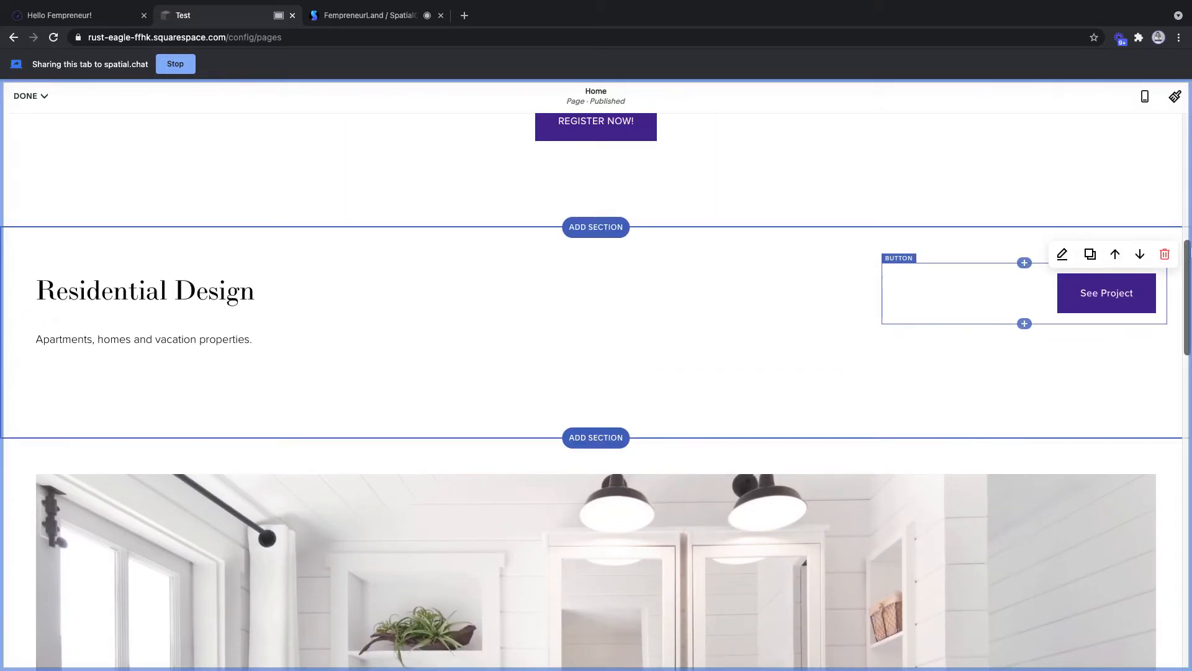
pyautogui.click(1164, 254)
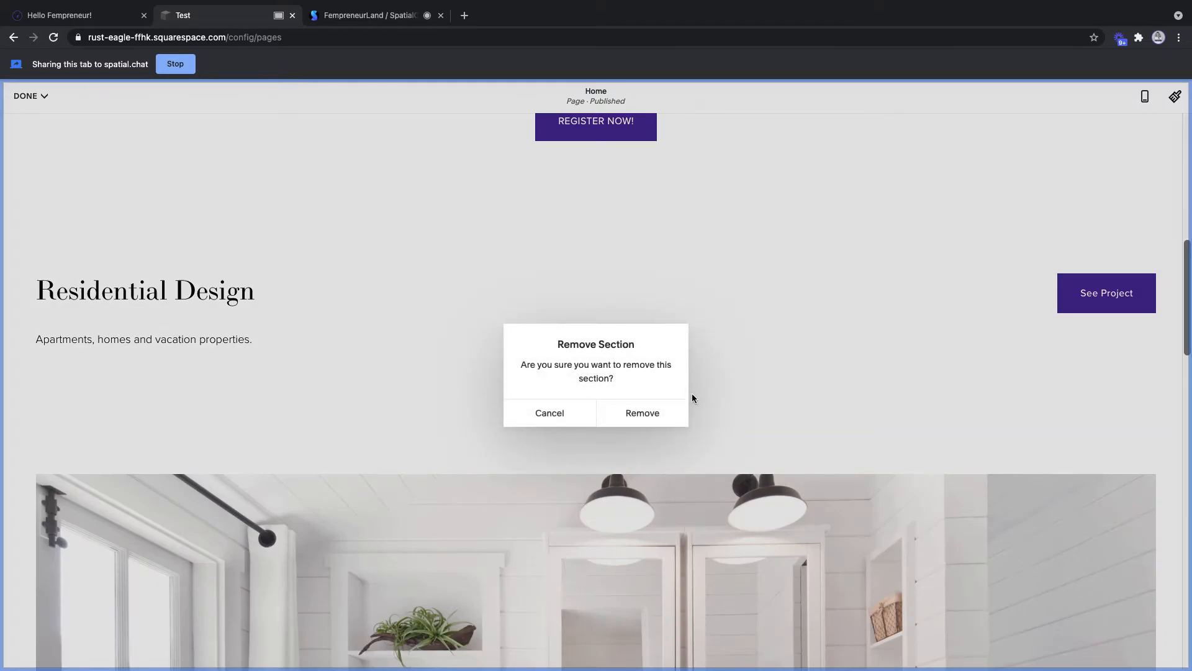
pyautogui.click(667, 413)
# - Add a spacer block beneath the REGISTER NOW! button and adjust its height
pyautogui.scroll(10, 670, 395)
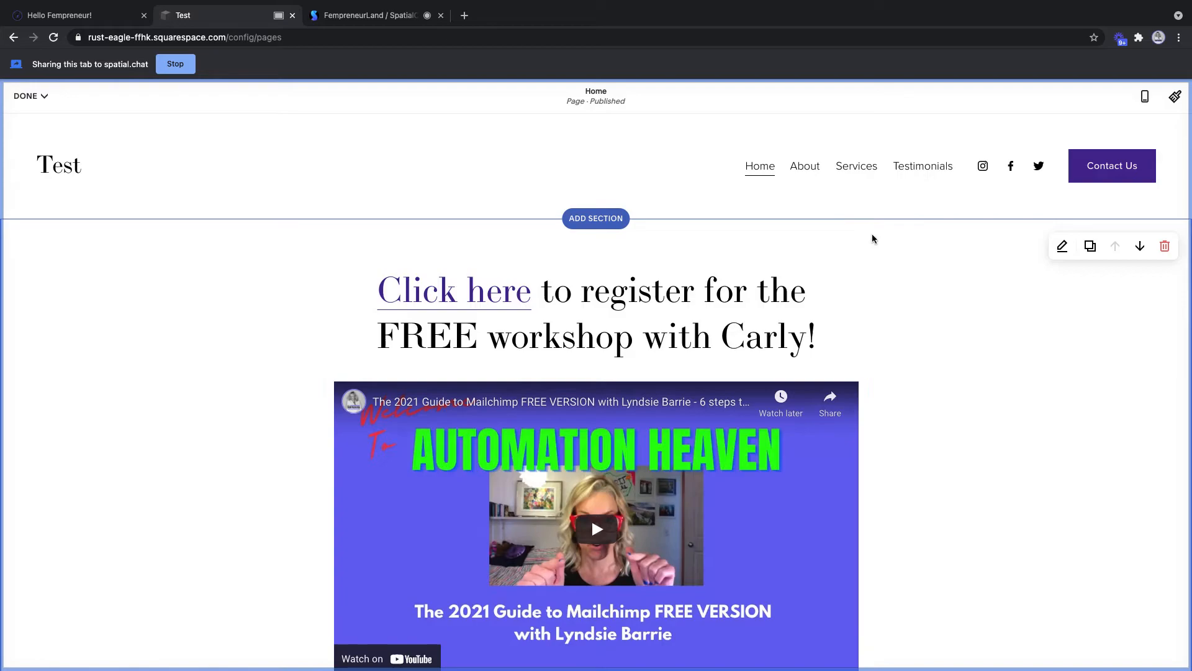
pyautogui.scroll(-3, 950, 553)
pyautogui.scroll(-1, 955, 549)
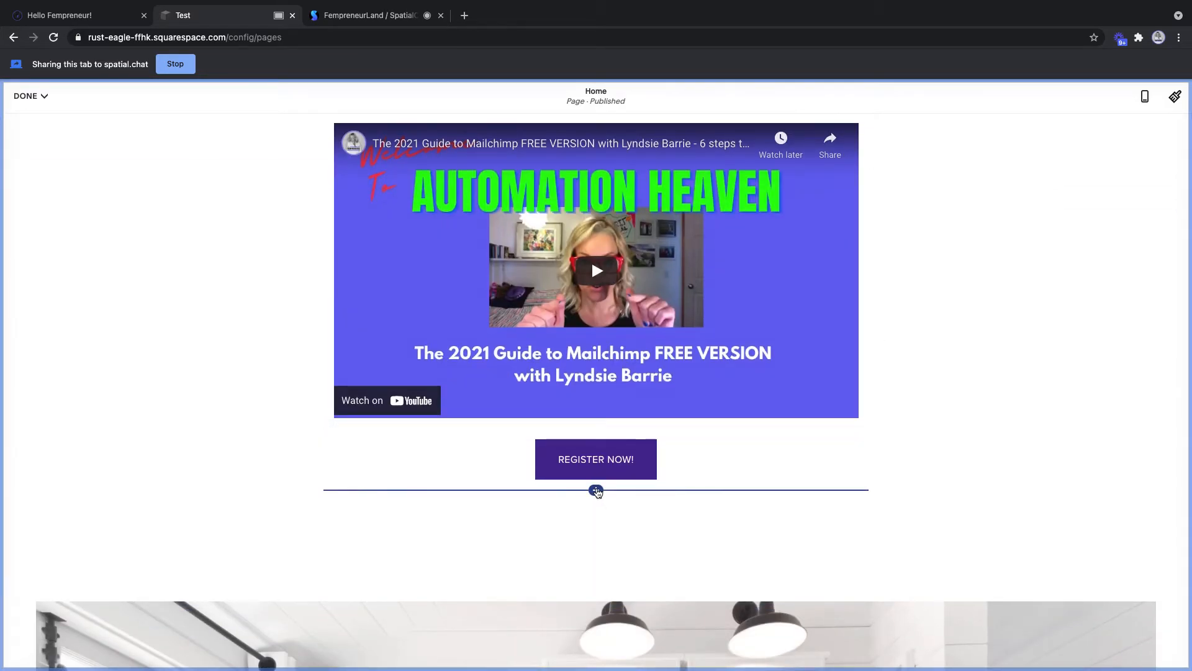
pyautogui.click(596, 490)
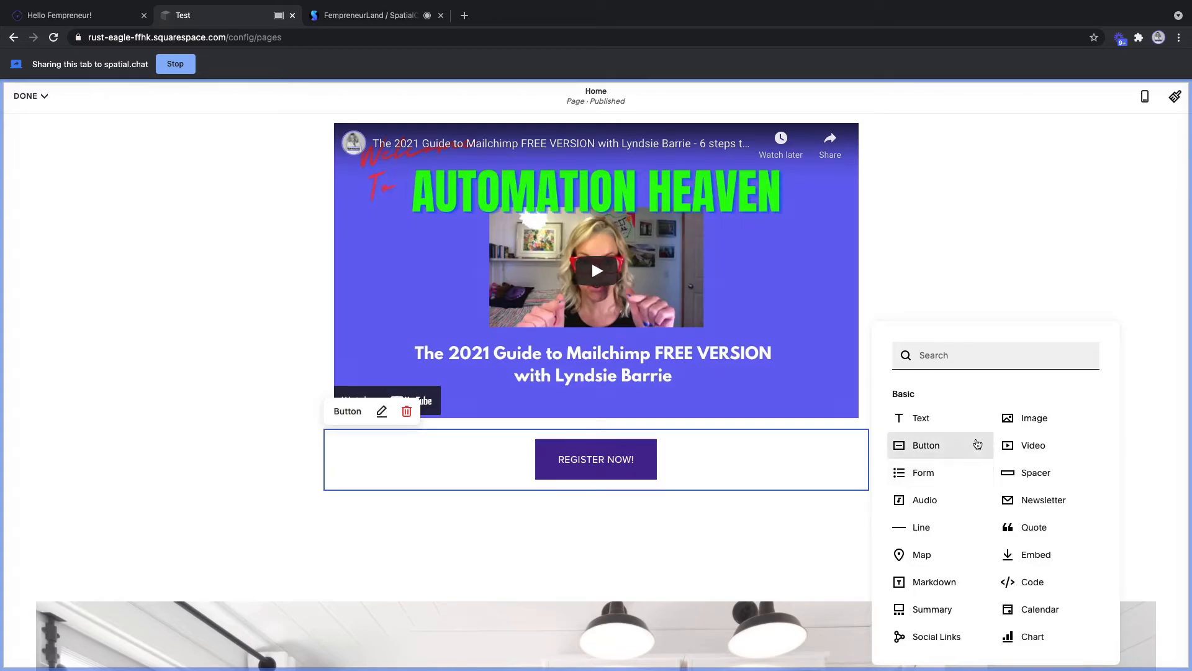
pyautogui.click(1027, 472)
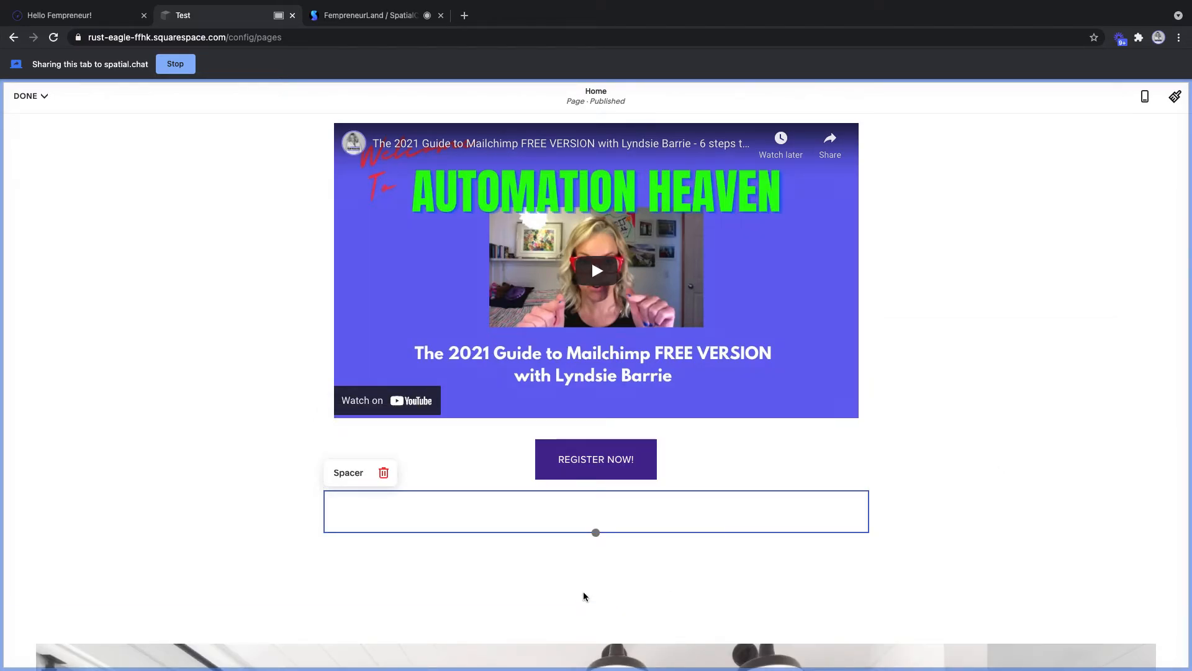
pyautogui.moveTo(596, 532)
pyautogui.mouseDown()
pyautogui.moveTo(599, 588)
pyautogui.moveTo(601, 522)
pyautogui.moveTo(608, 580)
pyautogui.moveTo(601, 533)
pyautogui.moveTo(606, 546)
pyautogui.moveTo(596, 544)
pyautogui.mouseUp()
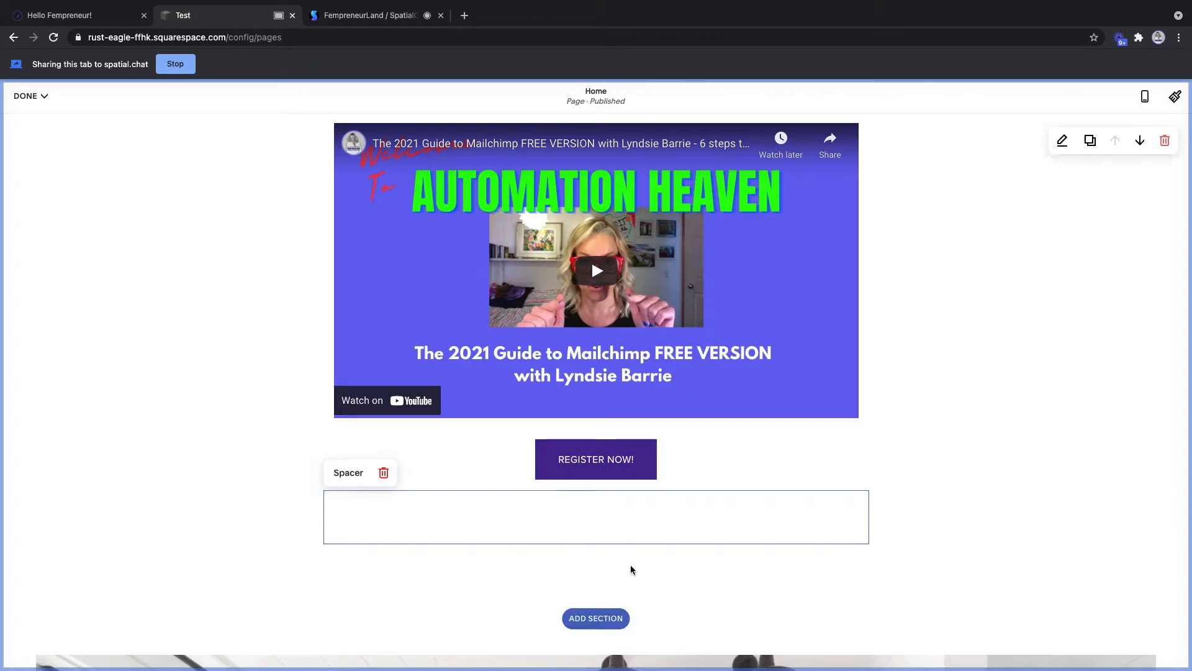
pyautogui.click(595, 543)
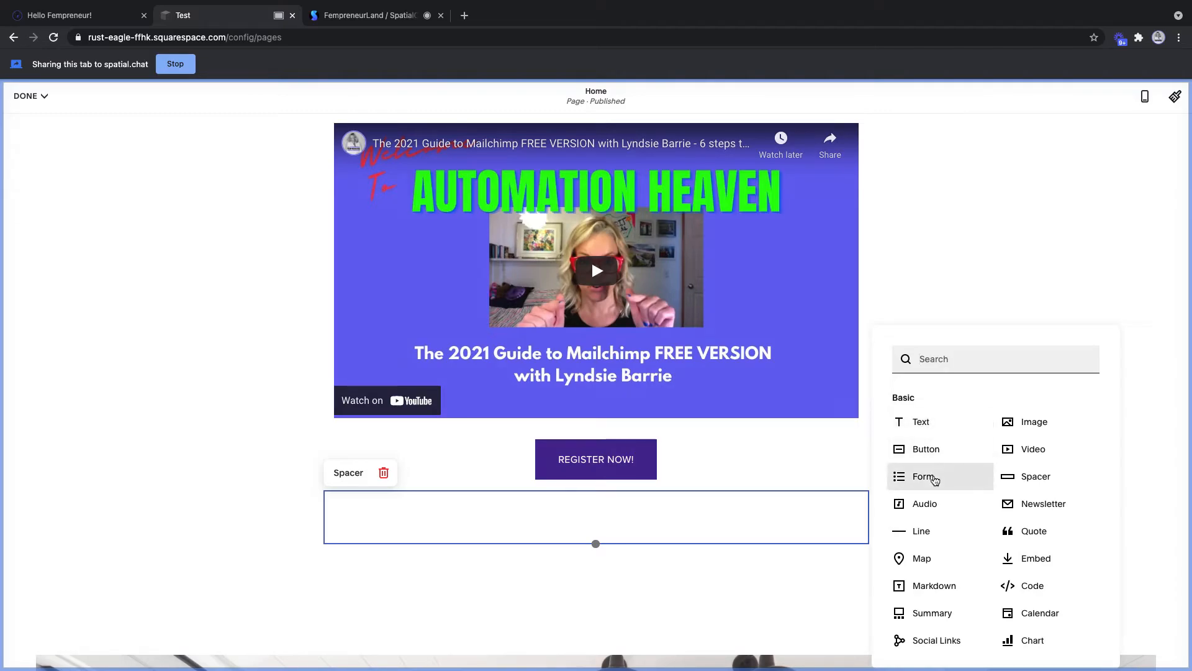
# - Insert a quote block below the spacer with the chronic shoulder pain testimonial recommending Revival Therapeutics and Performance
pyautogui.scroll(-2, 922, 426)
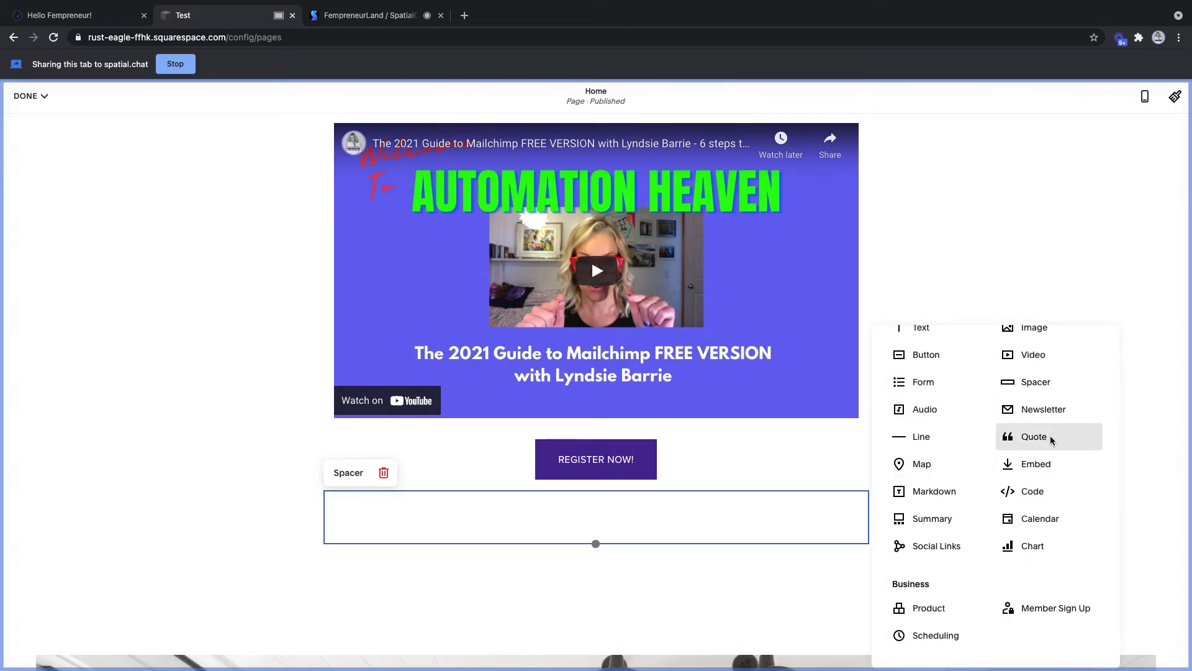
pyautogui.click(1056, 442)
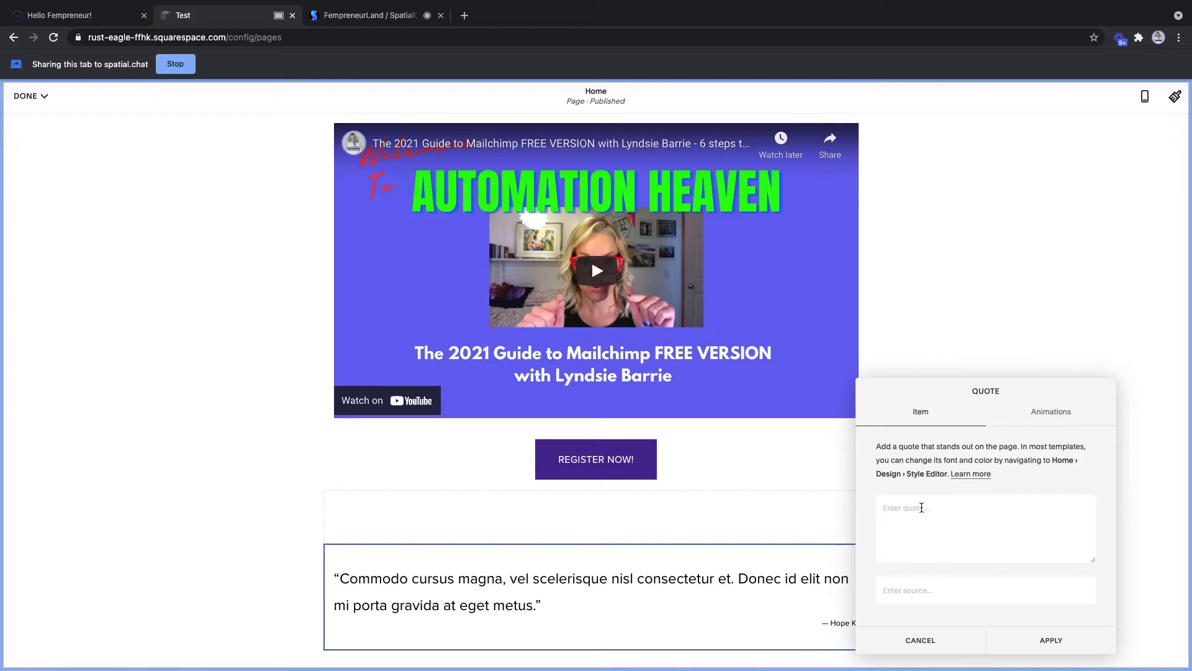
pyautogui.write('carly is amazing! SHe')
pyautogui.press('BackSpace')
pyautogui.press('BackSpace')
pyautogui.write('hje')
pyautogui.press('BackSpace')
pyautogui.press('BackSpace')
pyautogui.press('BackSpace')
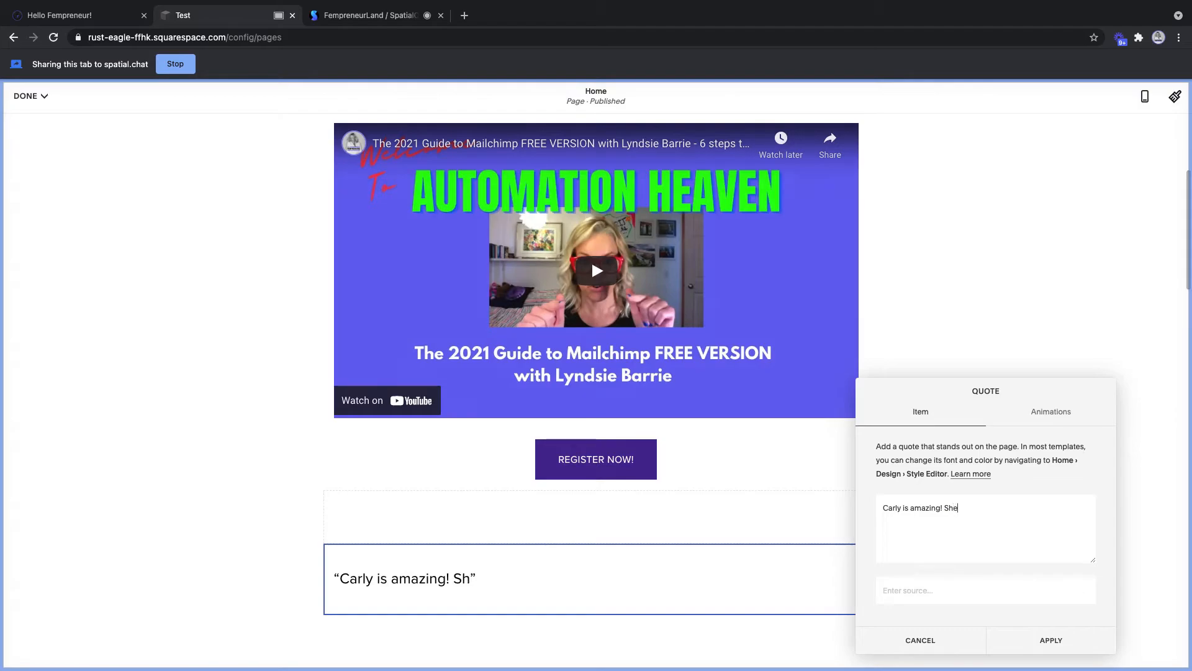
pyautogui.write('e helped me learn')
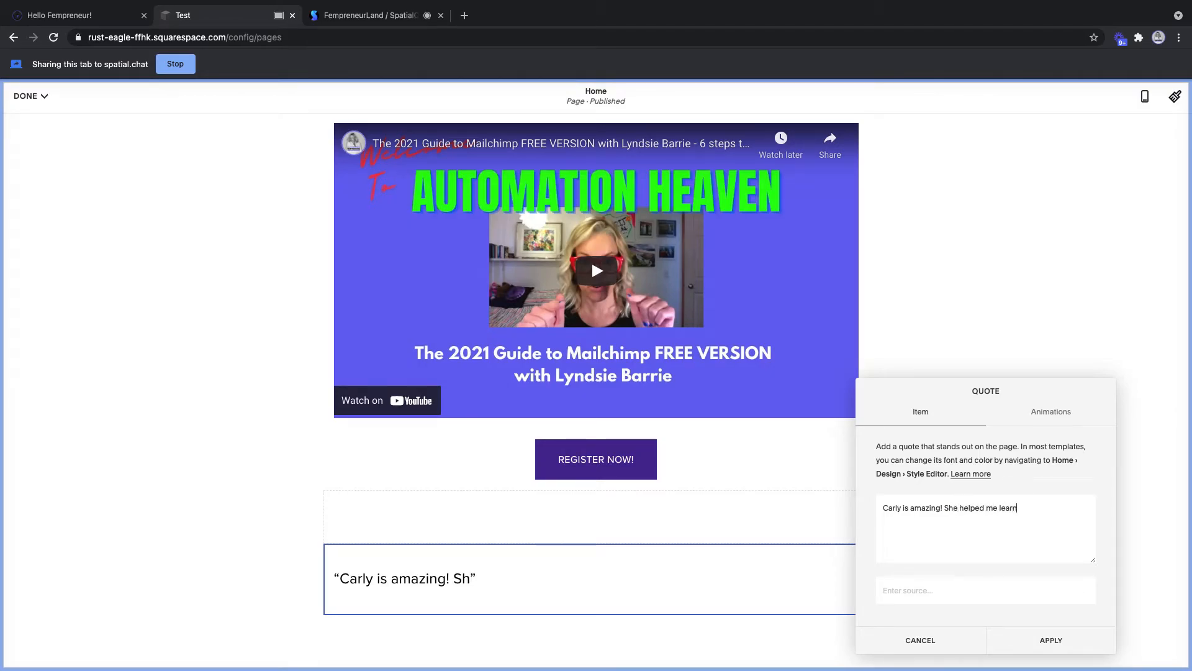
pyautogui.write(" what's ca")
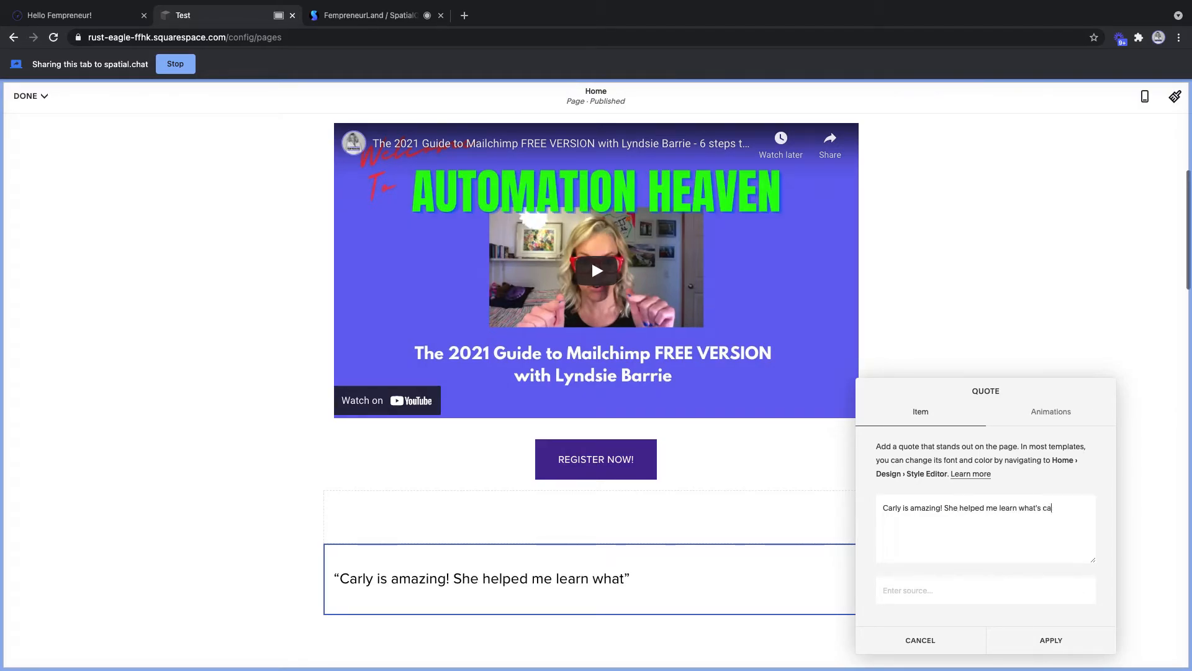
pyautogui.write('using my ch')
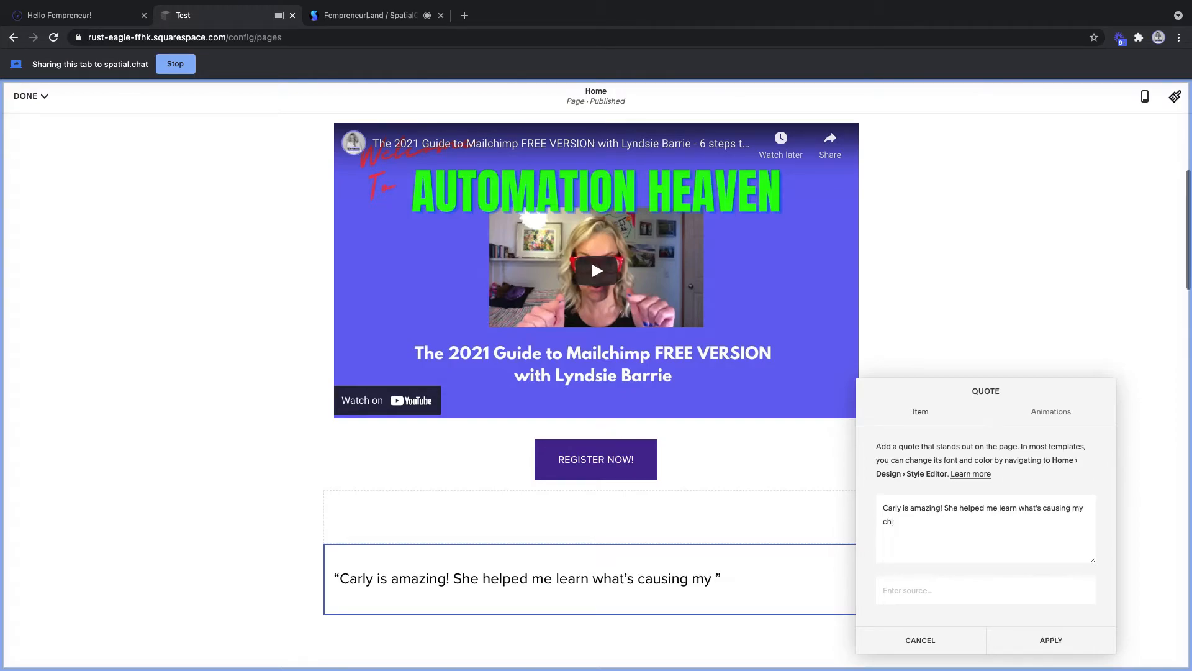
pyautogui.write('ronic shioulder pain')
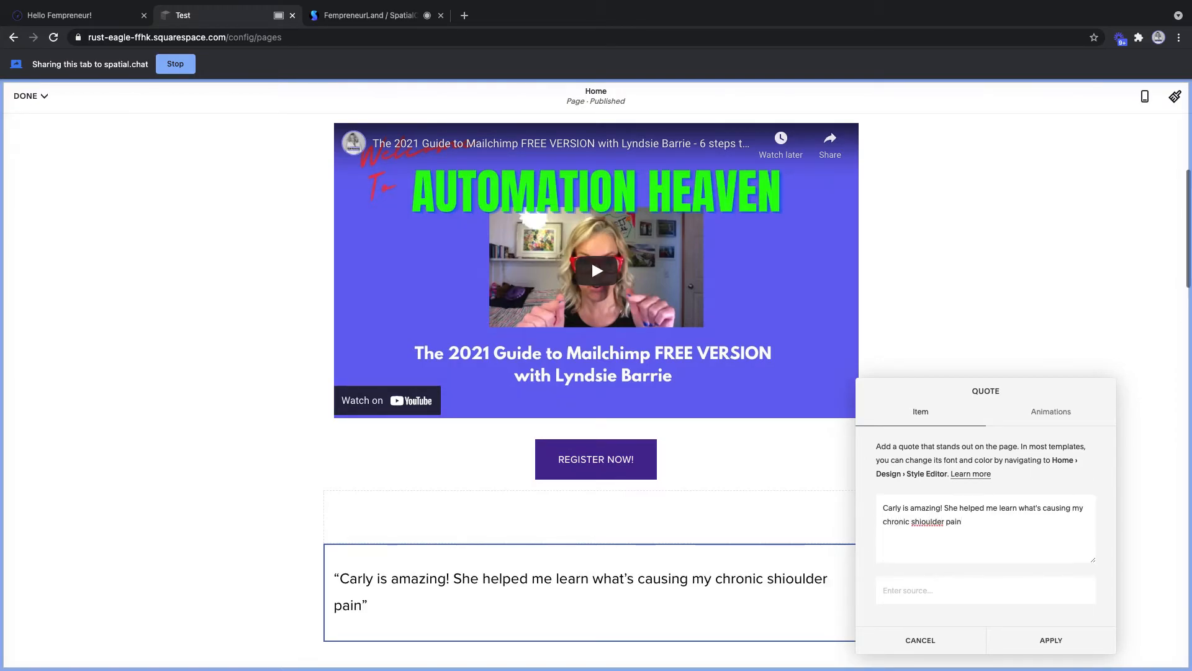
pyautogui.click(924, 522)
pyautogui.press('BackSpace')
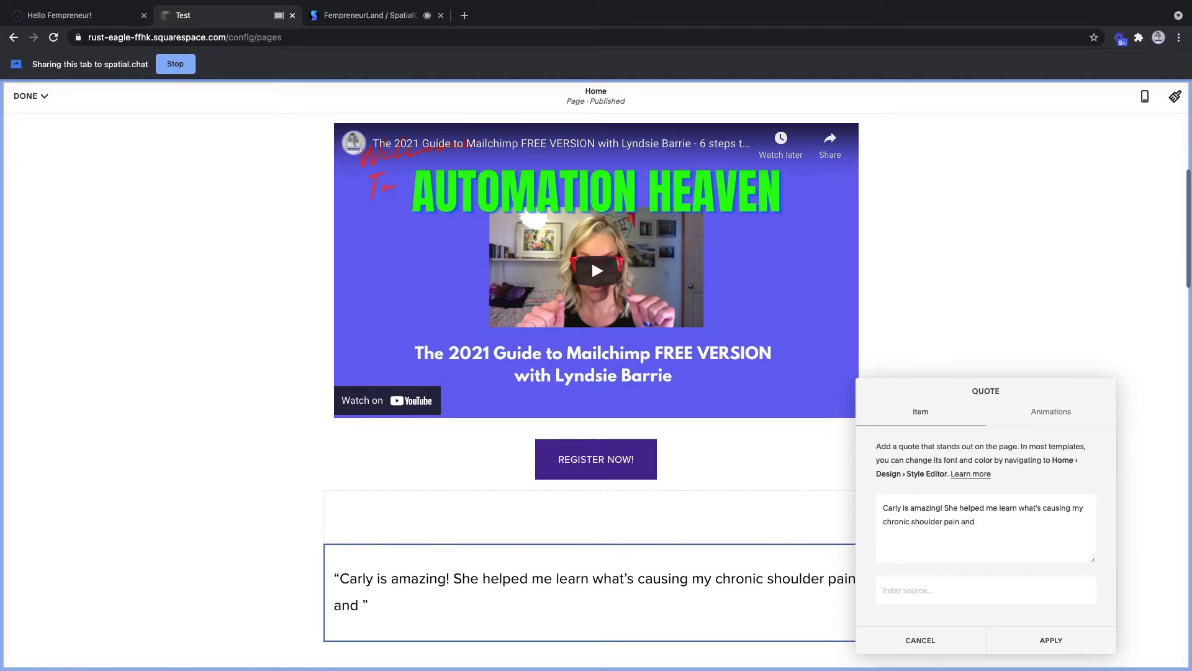
pyautogui.write('showe')
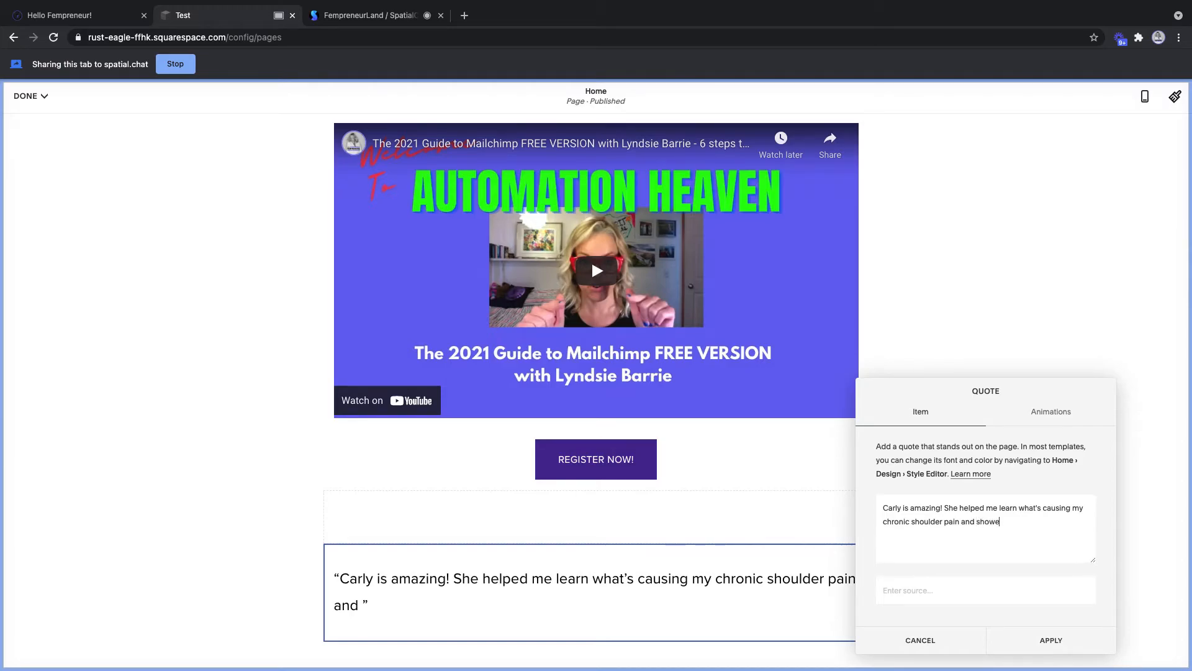
pyautogui.write('d me ways to')
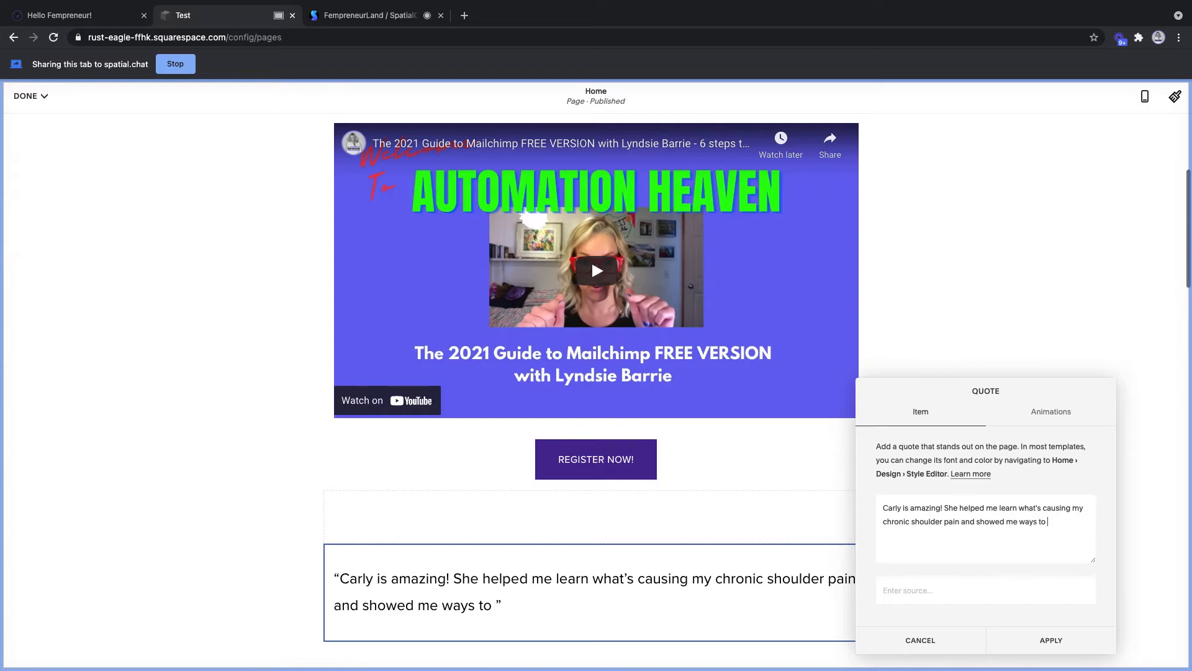
pyautogui.write(' feel better')
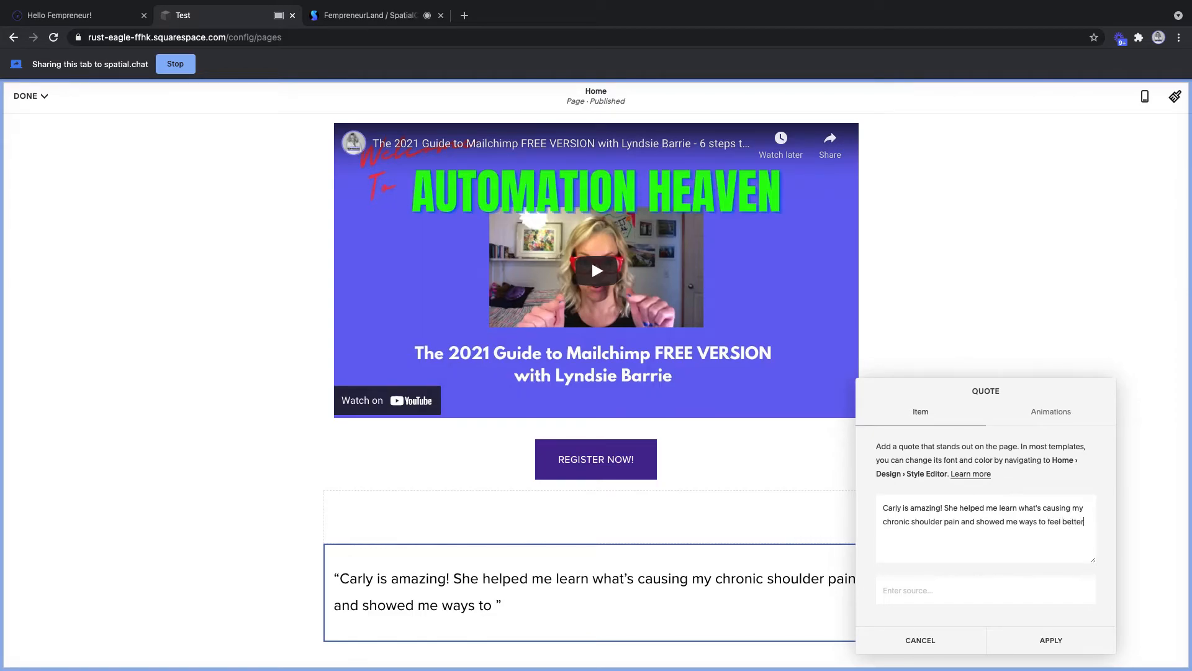
pyautogui.write('! Highly rec')
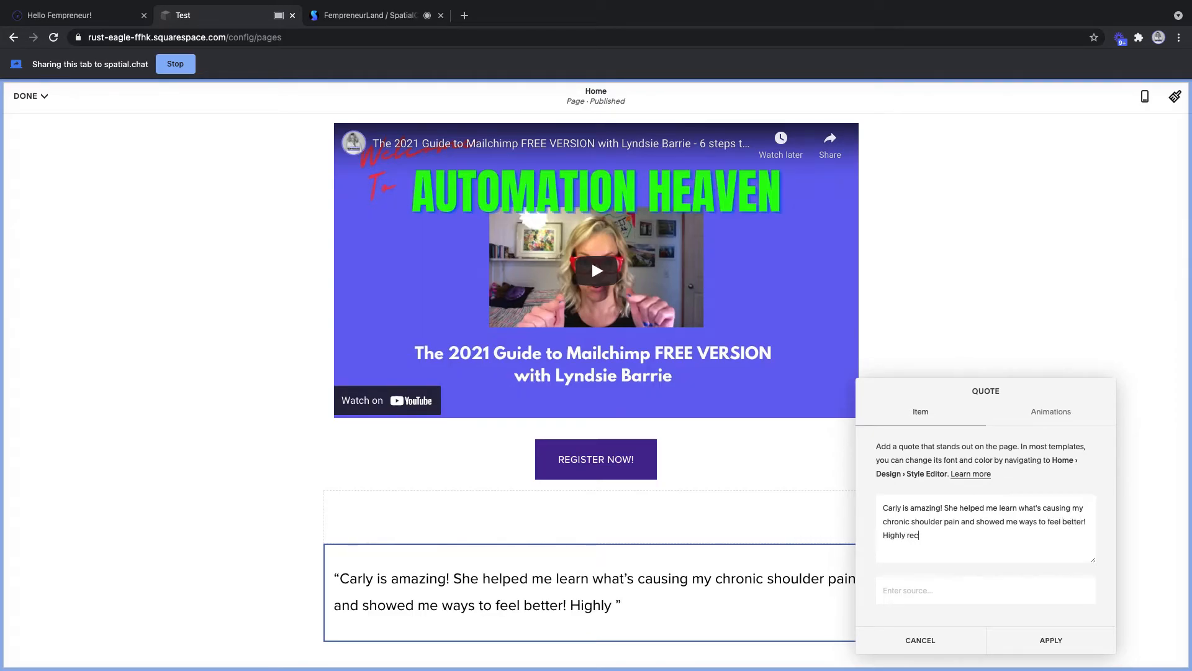
pyautogui.write('ommend Car')
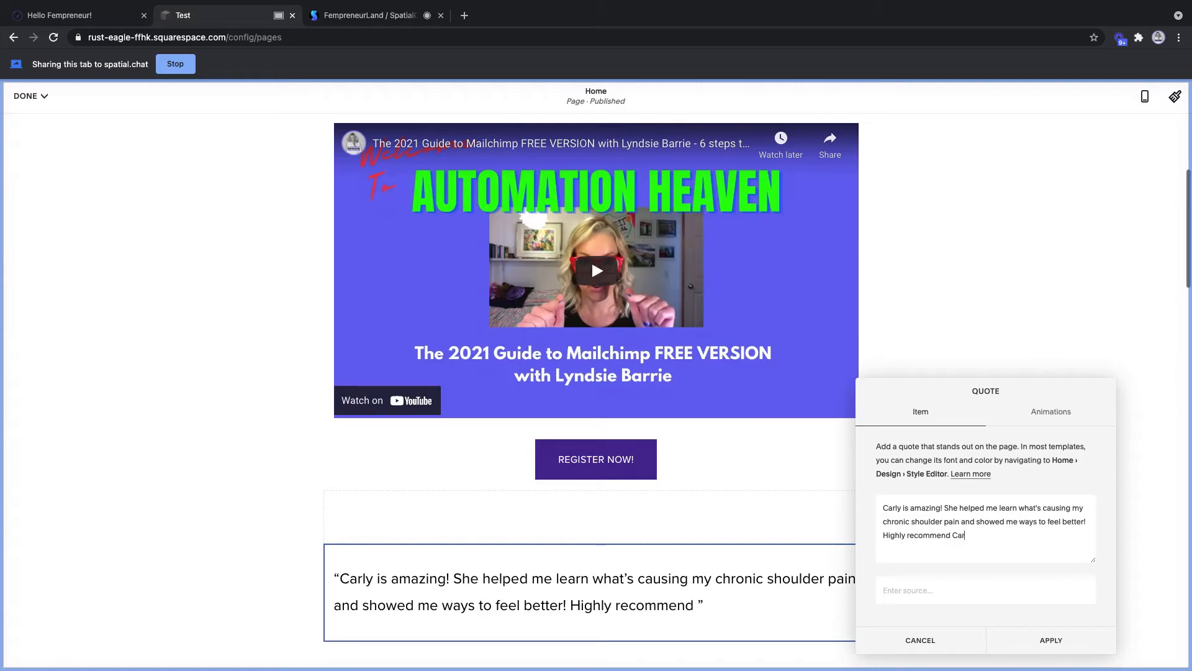
pyautogui.write('ly and the tea')
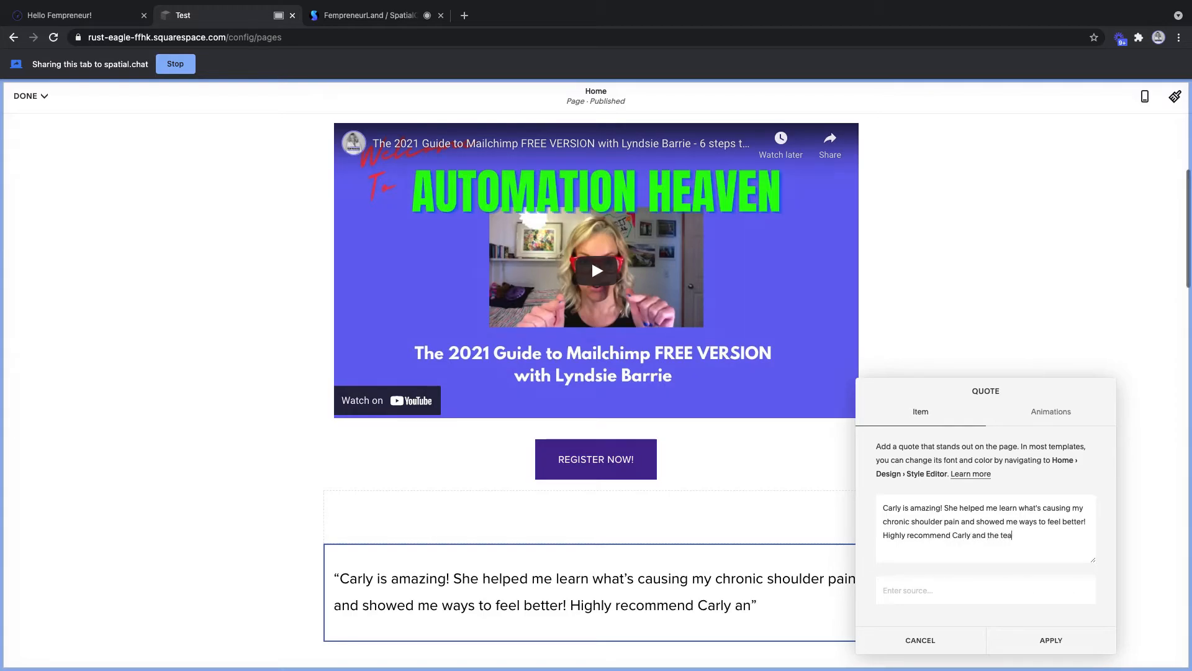
pyautogui.write('m at R')
pyautogui.press('BackSpace')
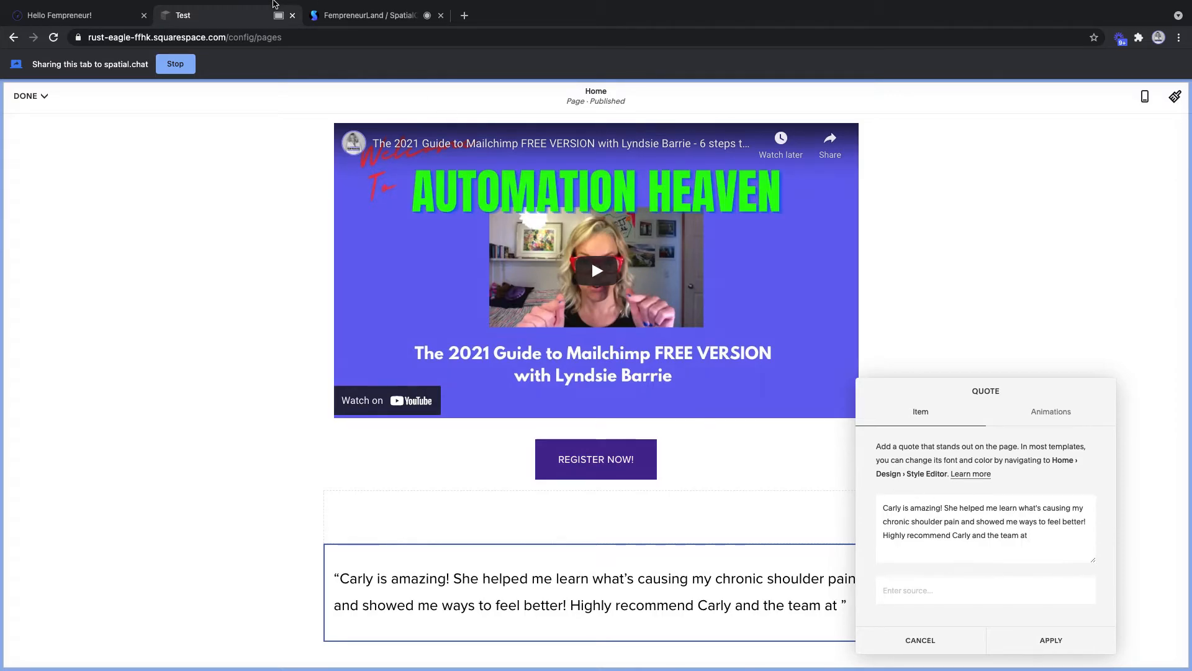
pyautogui.click(405, 19)
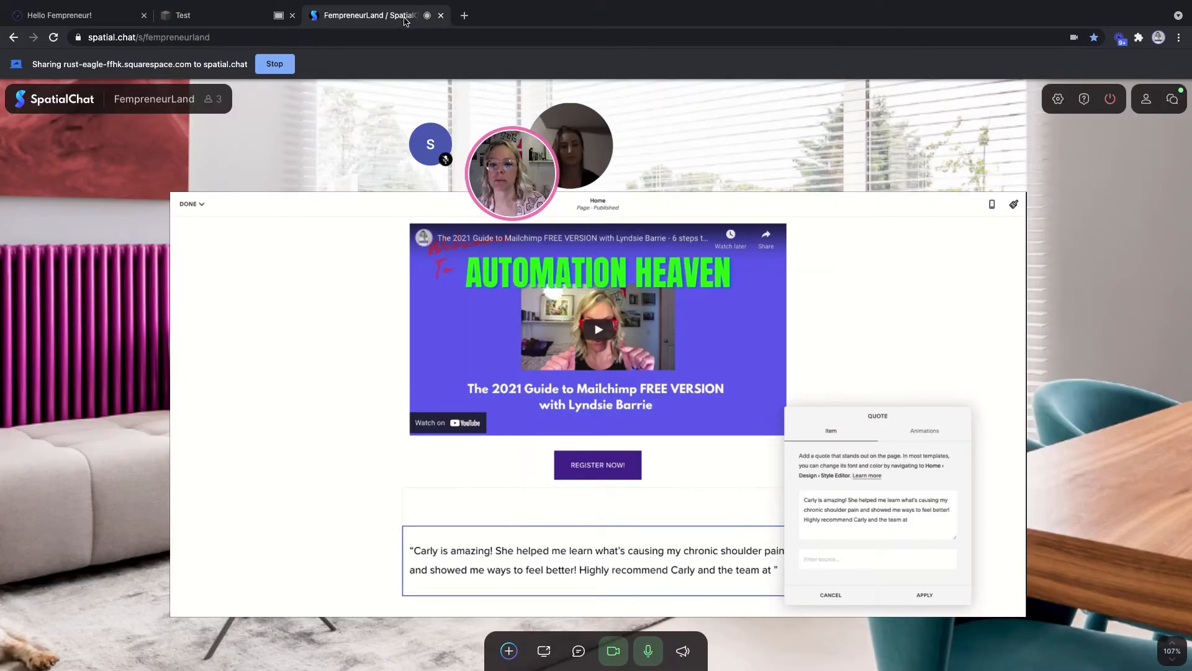
pyautogui.click(189, 21)
pyautogui.write('REW')
pyautogui.write('viva')
pyautogui.press('BackSpace')
pyautogui.press('BackSpace')
pyautogui.press('BackSpace')
pyautogui.press('BackSpace')
pyautogui.press('BackSpace')
pyautogui.press('BackSpace')
pyautogui.write('evival Th')
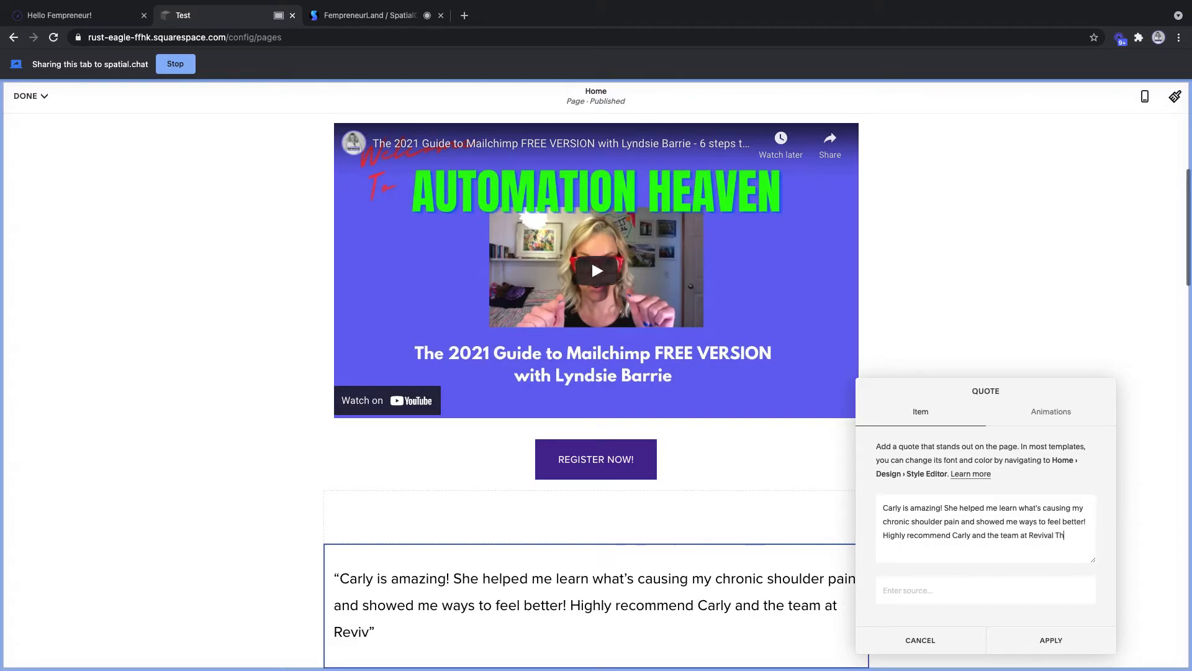
pyautogui.write('erapeuti')
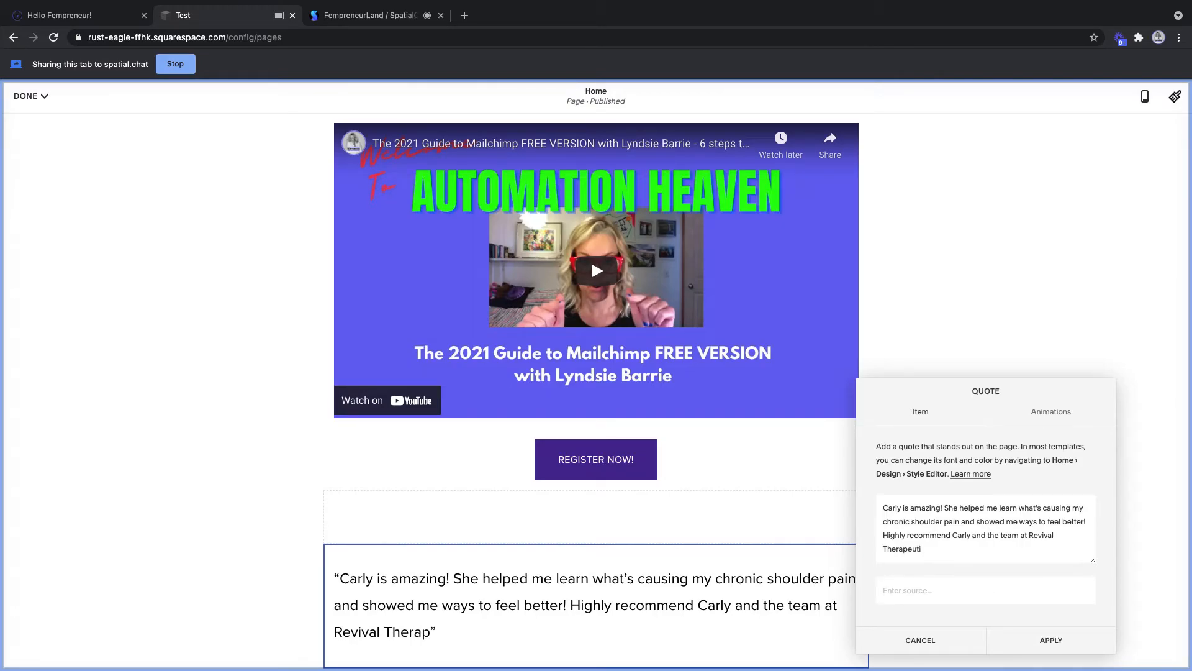
pyautogui.write('cs and ')
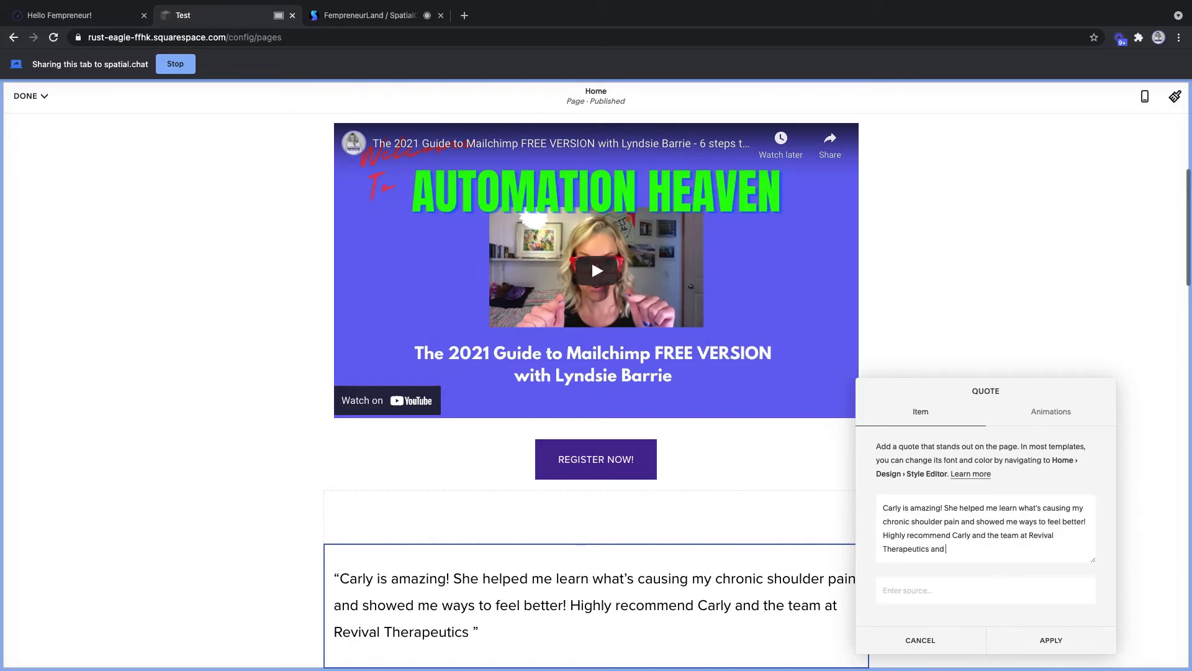
pyautogui.write('Performance!')
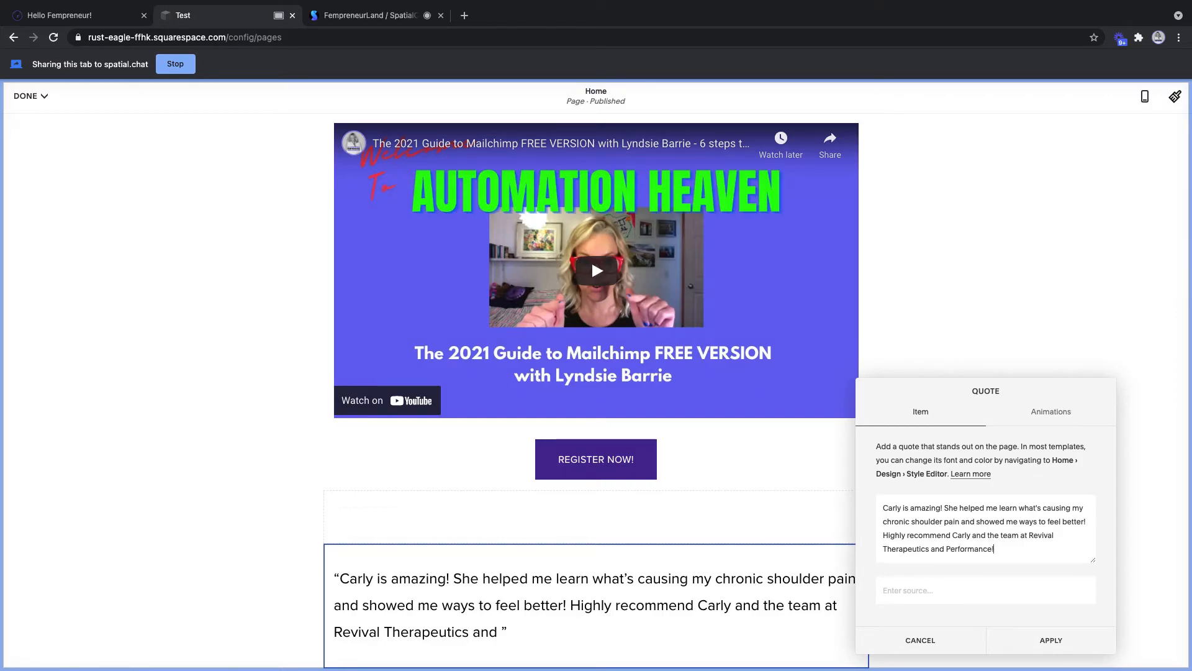
# - Credit the quote to the client's name as its source and apply it
pyautogui.click(913, 591)
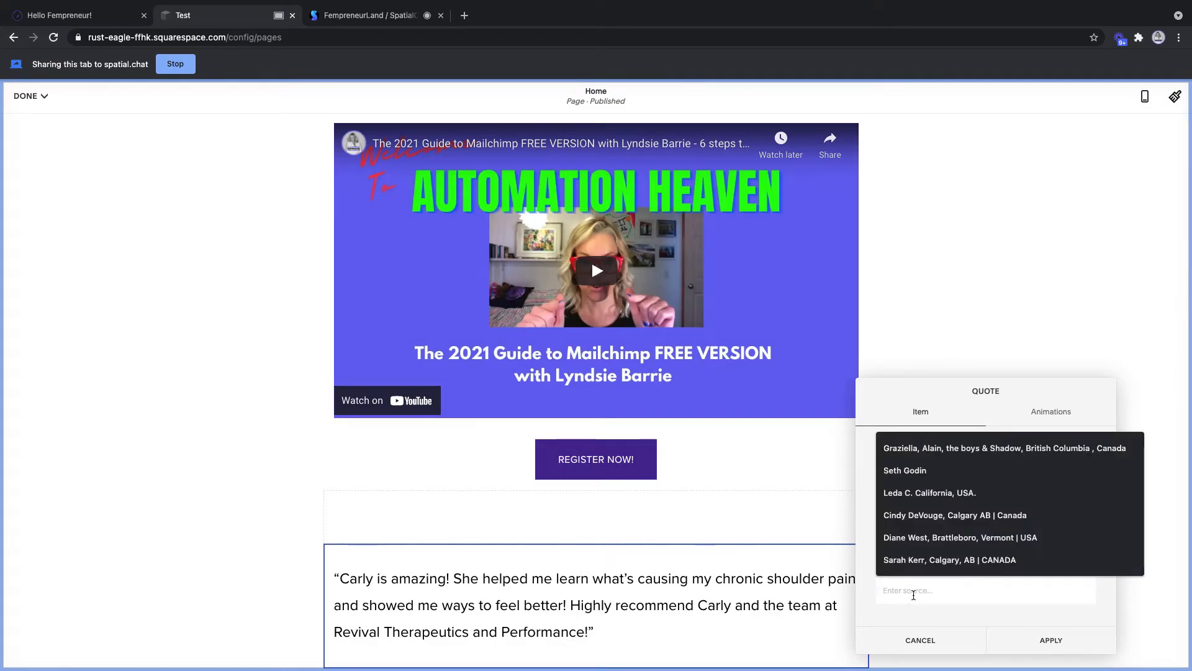
pyautogui.write('Suzy Sample')
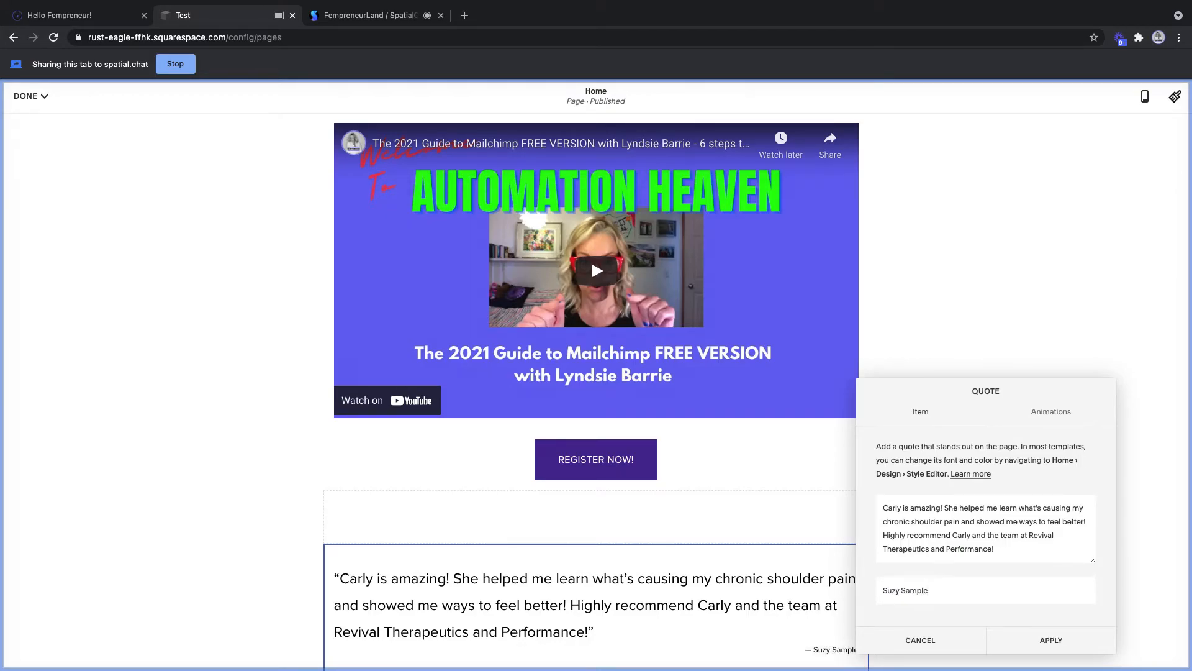
pyautogui.click(1021, 640)
pyautogui.scroll(-3, 725, 539)
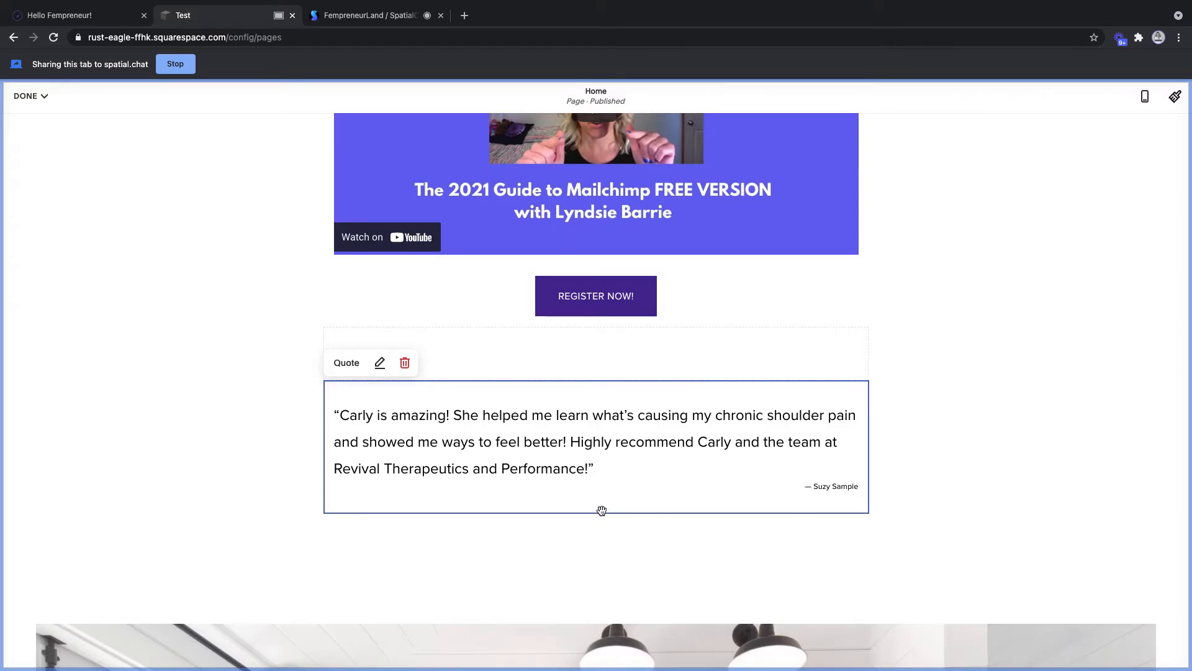
pyautogui.click(1052, 475)
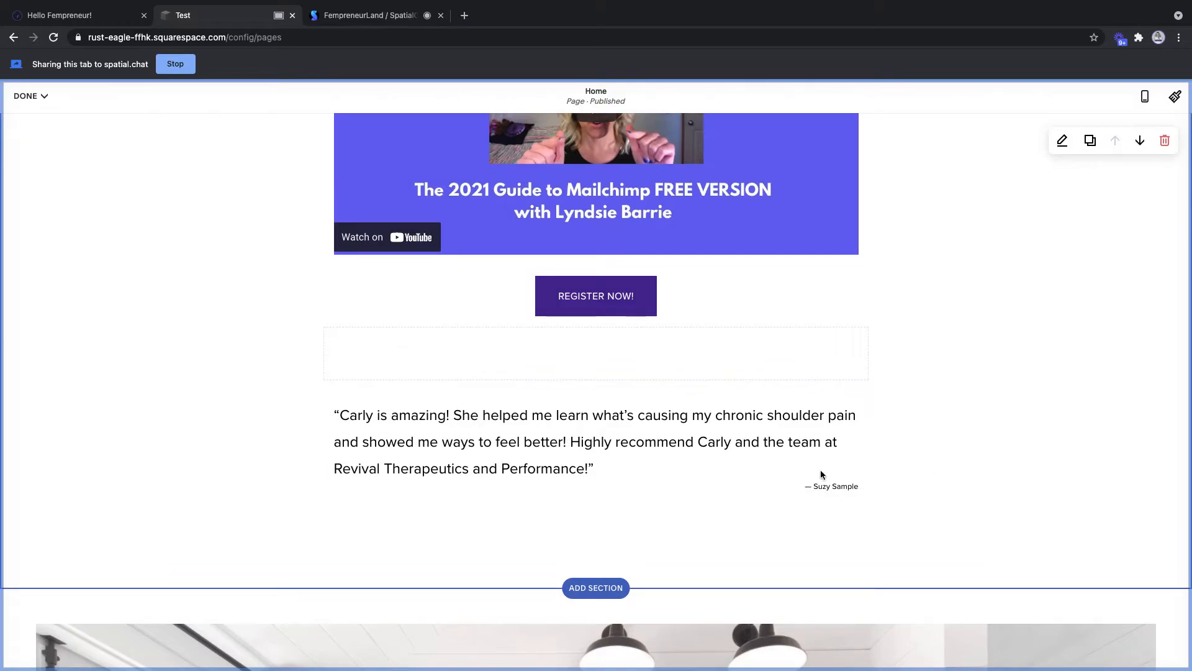
# - Add a button block below the quote labelled 'Read more testimonials'
pyautogui.click(595, 516)
pyautogui.click(596, 512)
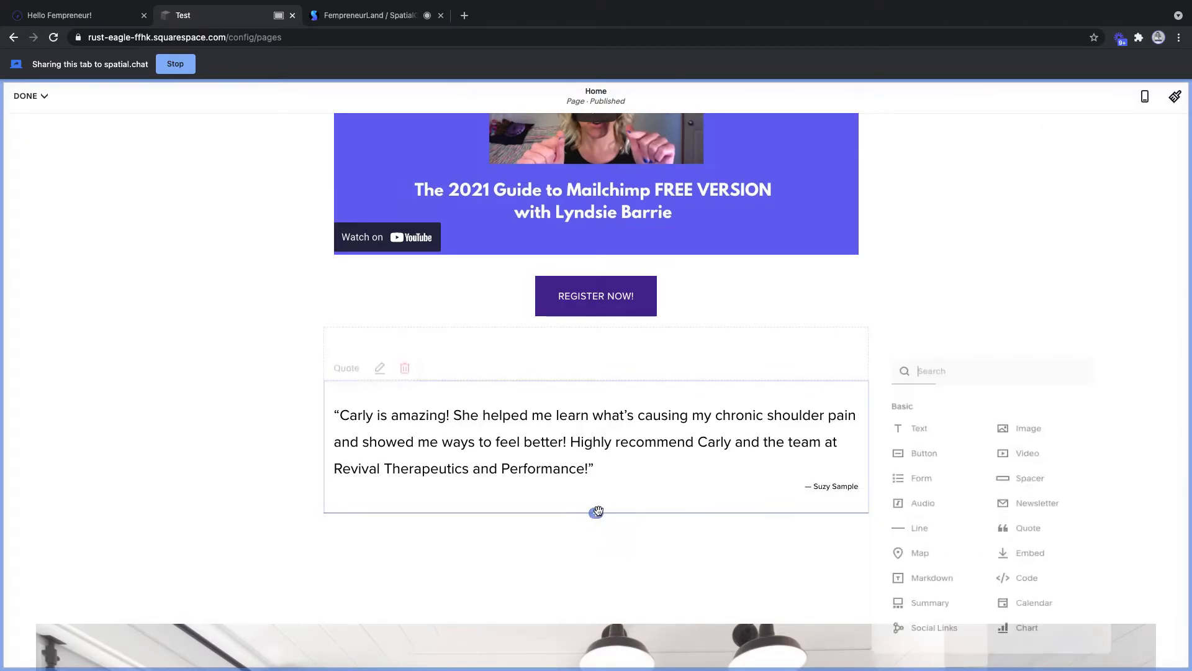
pyautogui.click(926, 449)
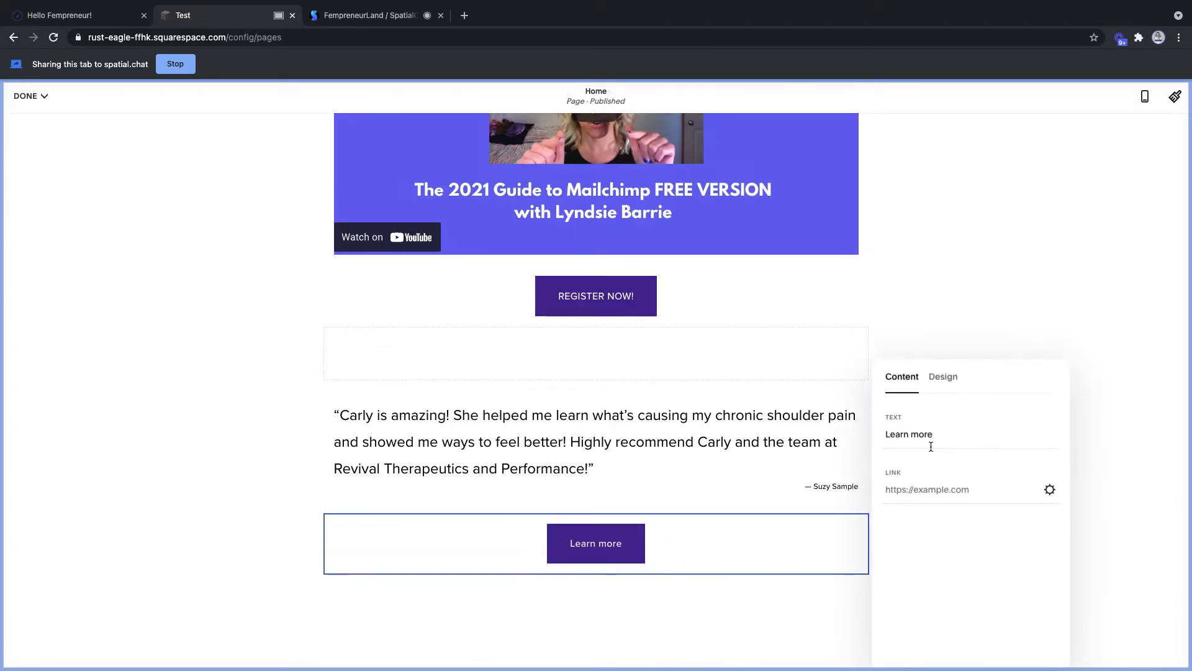
pyautogui.tripleClick(967, 434)
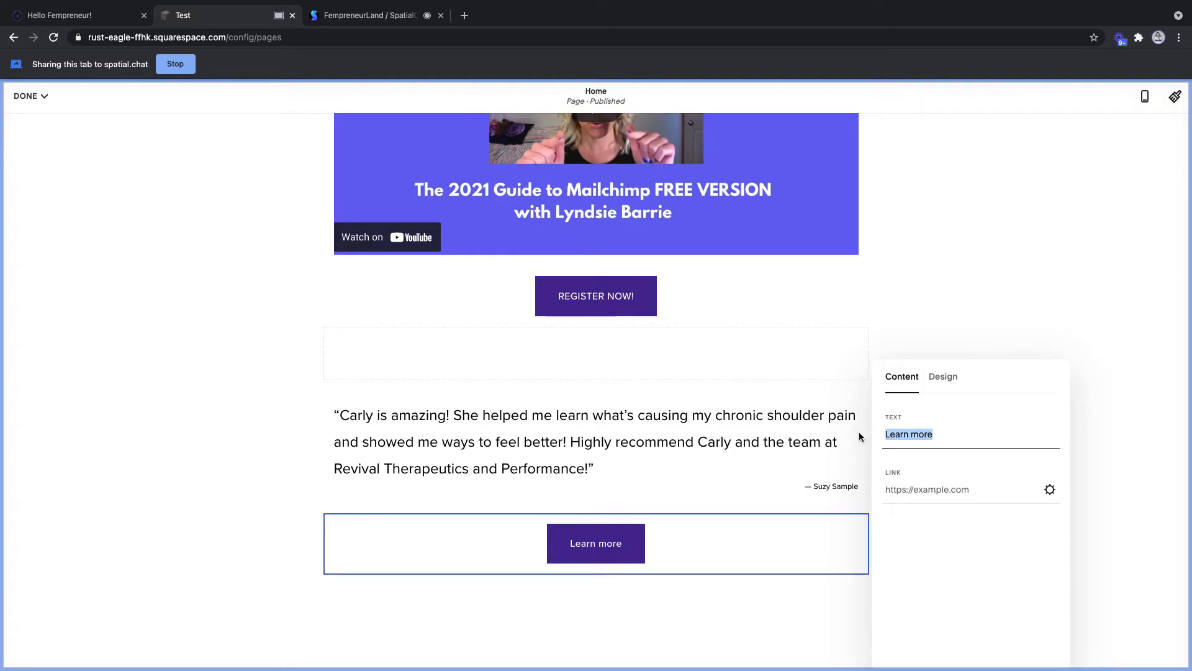
pyautogui.write('Read more')
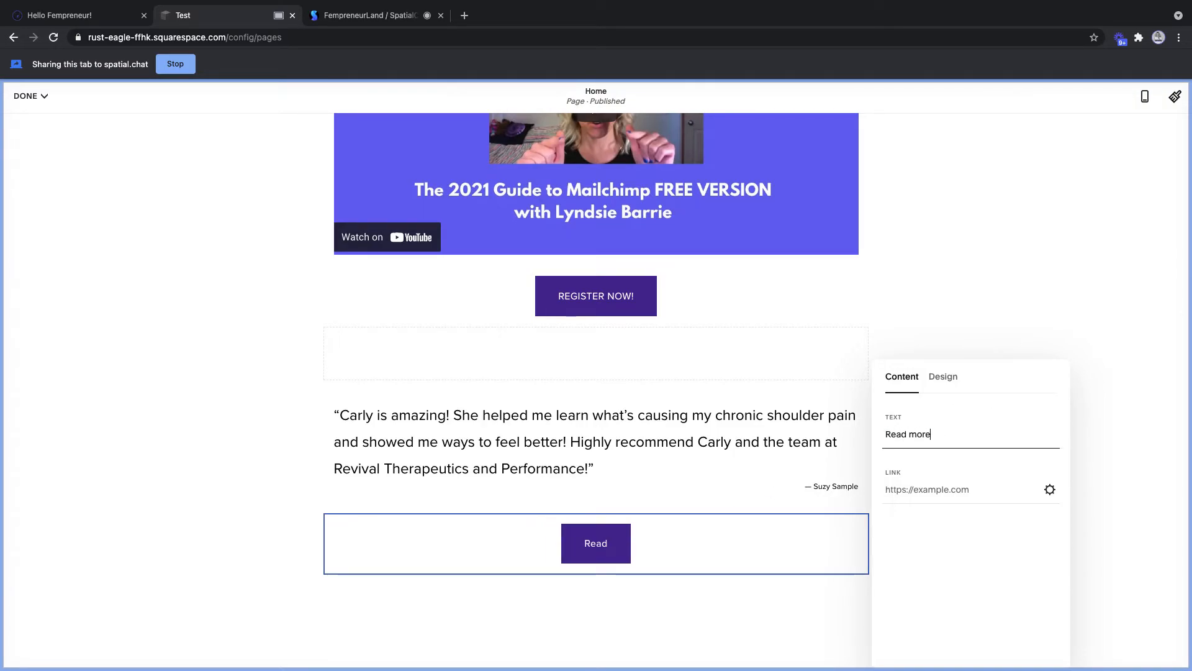
pyautogui.write(' testimonials')
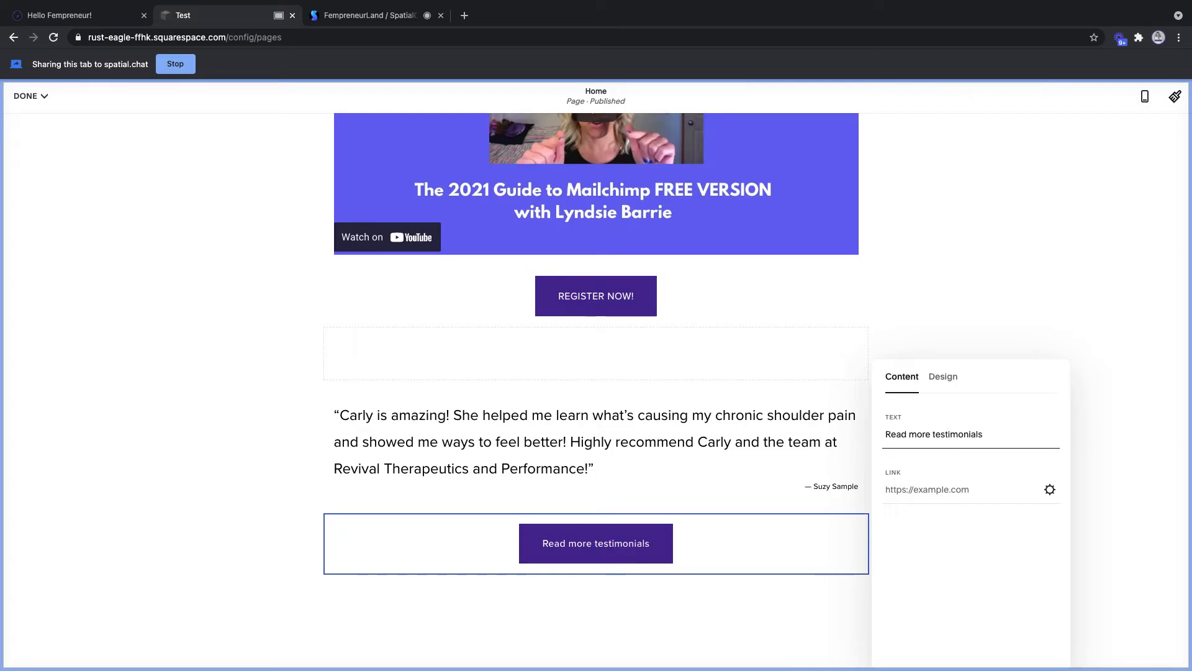
# - Link the button to /testimonials and close its settings
pyautogui.click(952, 490)
pyautogui.click(885, 487)
pyautogui.write('/testimo')
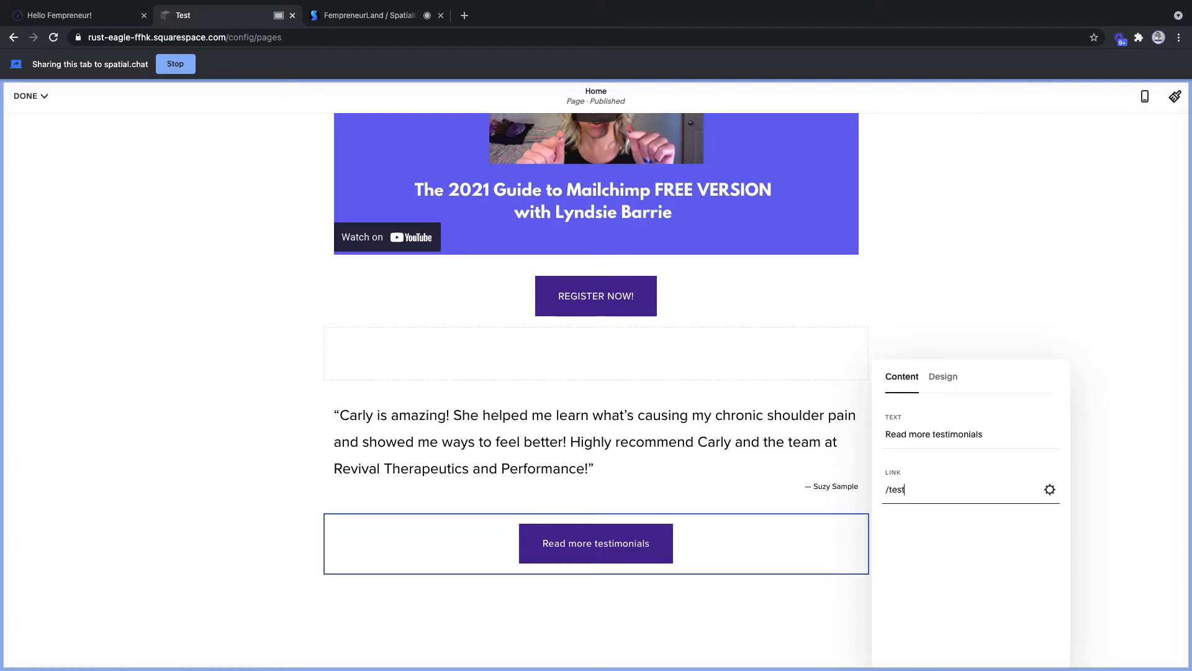
pyautogui.write('nials')
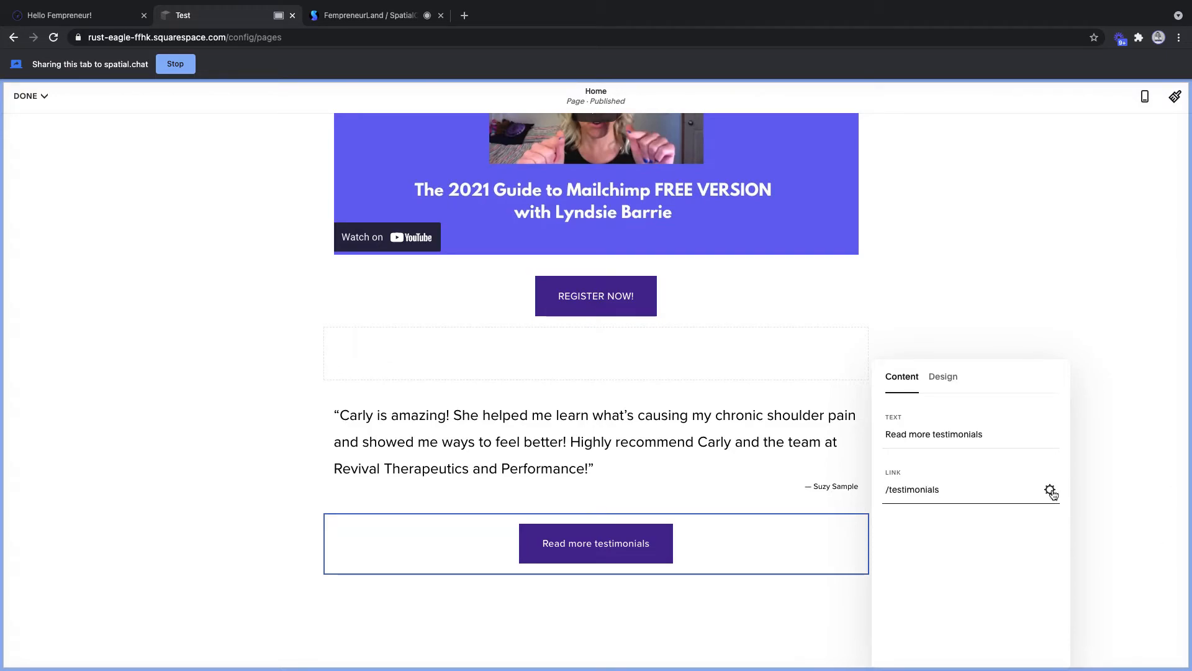
pyautogui.click(1093, 473)
pyautogui.click(1093, 473)
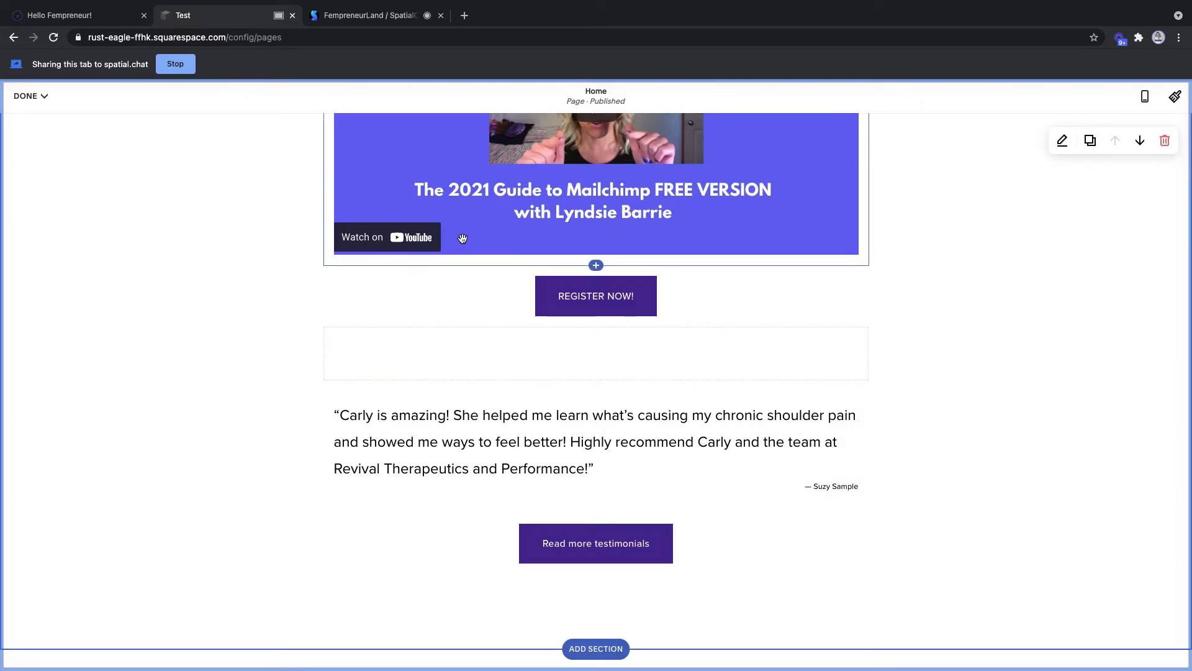
# - Save the Home page edits from the Done menu and exit the editor
pyautogui.scroll(7, 462, 239)
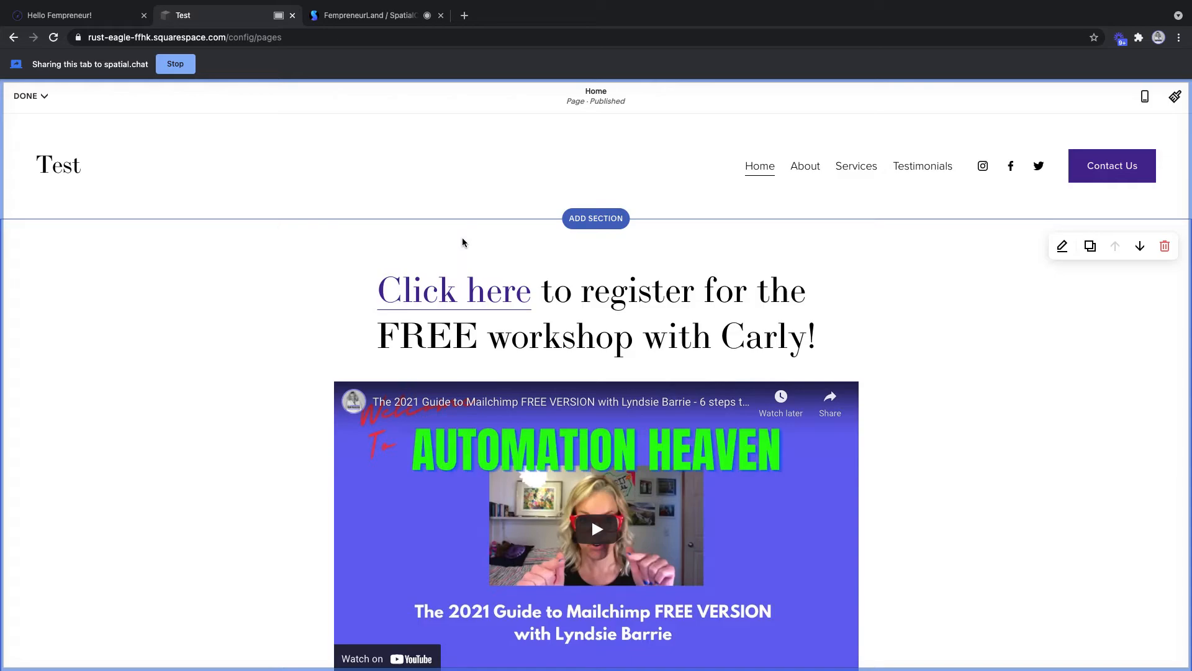
pyautogui.click(30, 96)
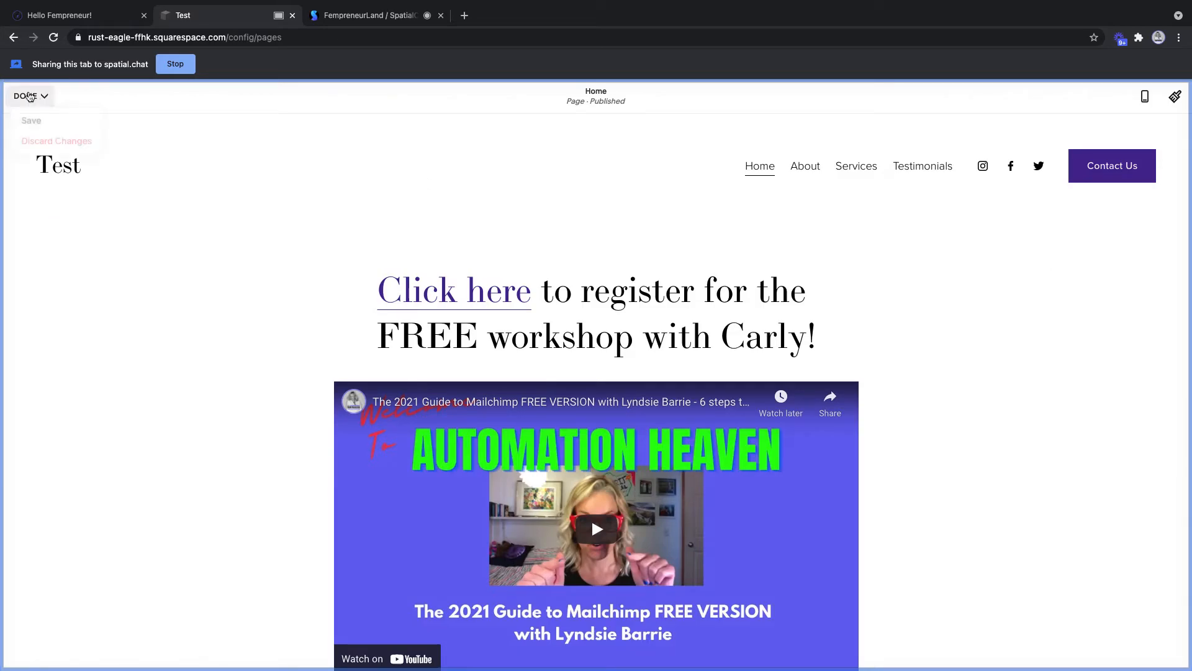
pyautogui.click(38, 120)
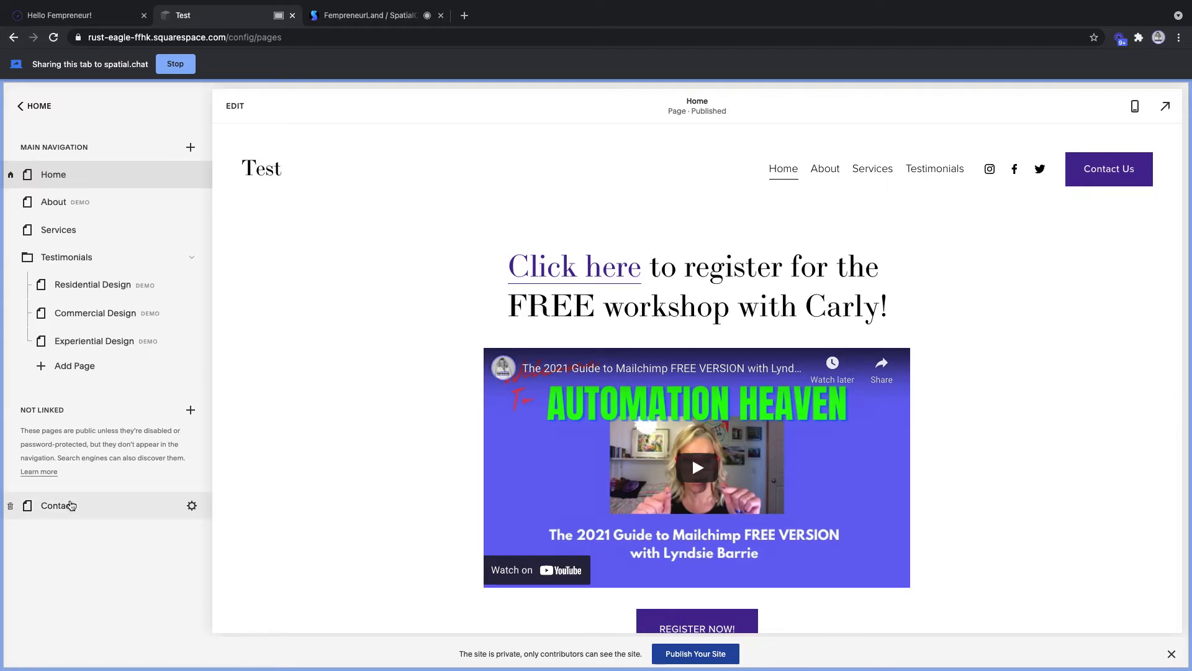
# - Create a blank page named Podcast under Not Linked, then open a new browser tab
pyautogui.click(191, 411)
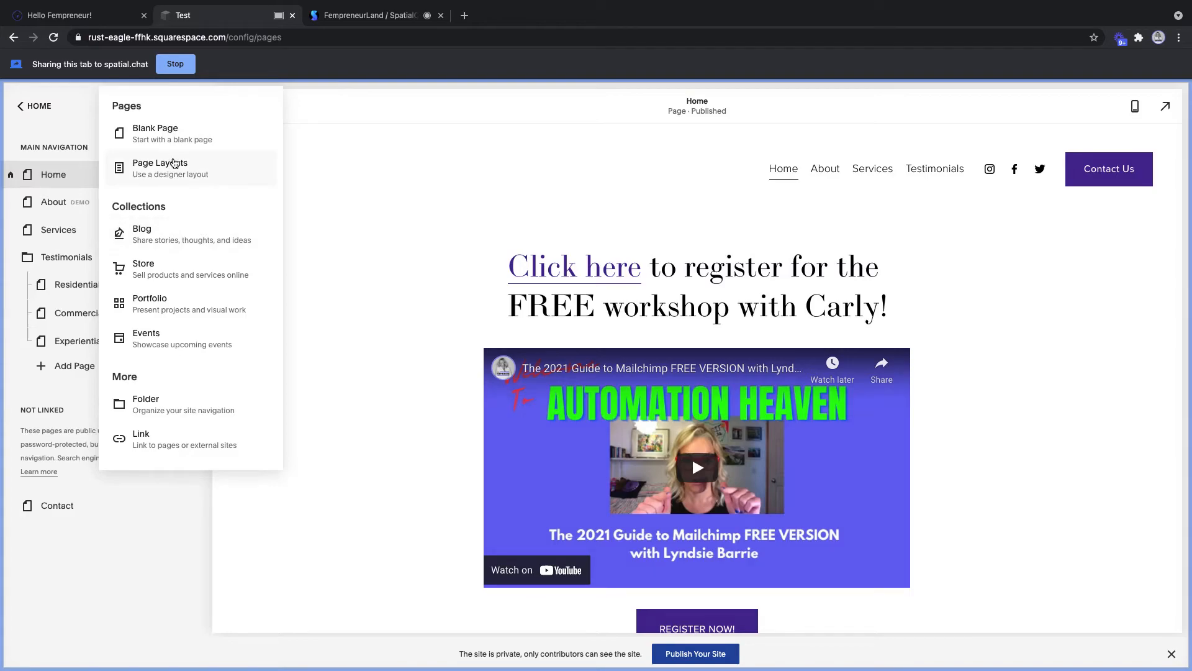
pyautogui.click(173, 137)
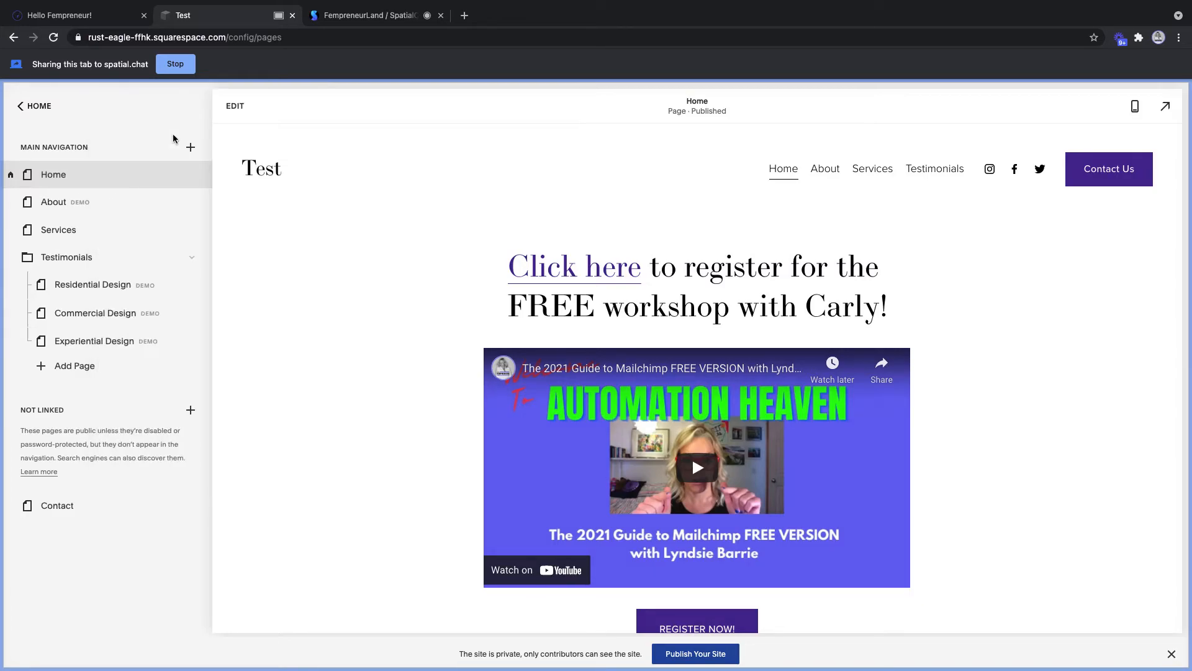
pyautogui.write('Podcast')
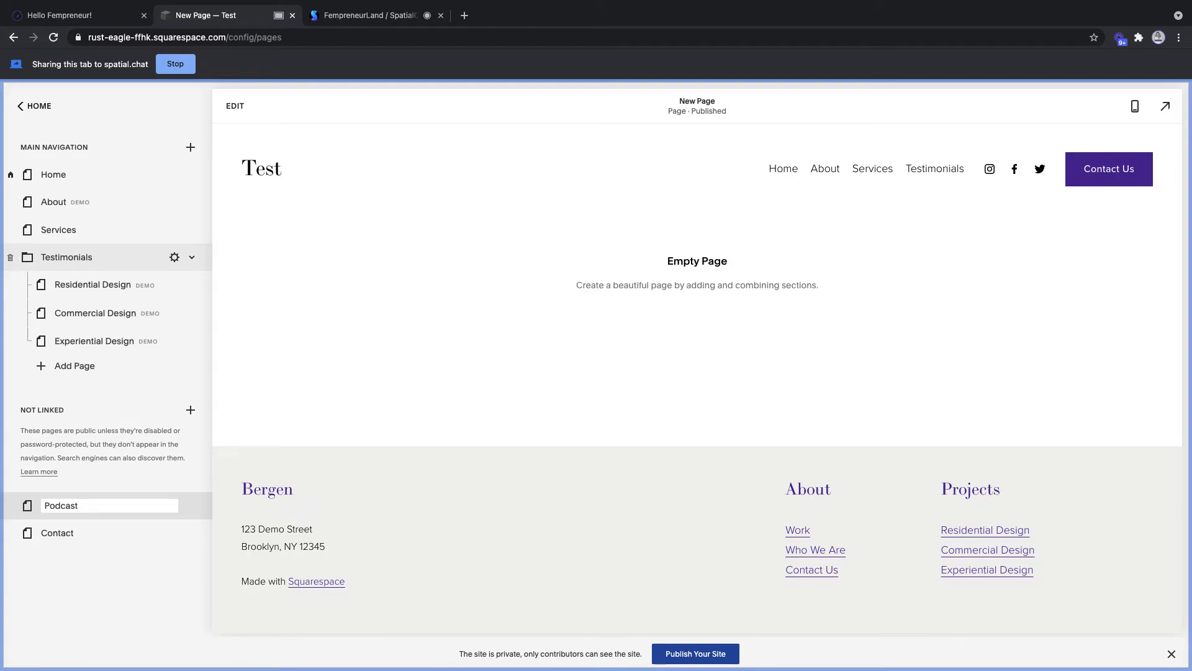
pyautogui.press('Return')
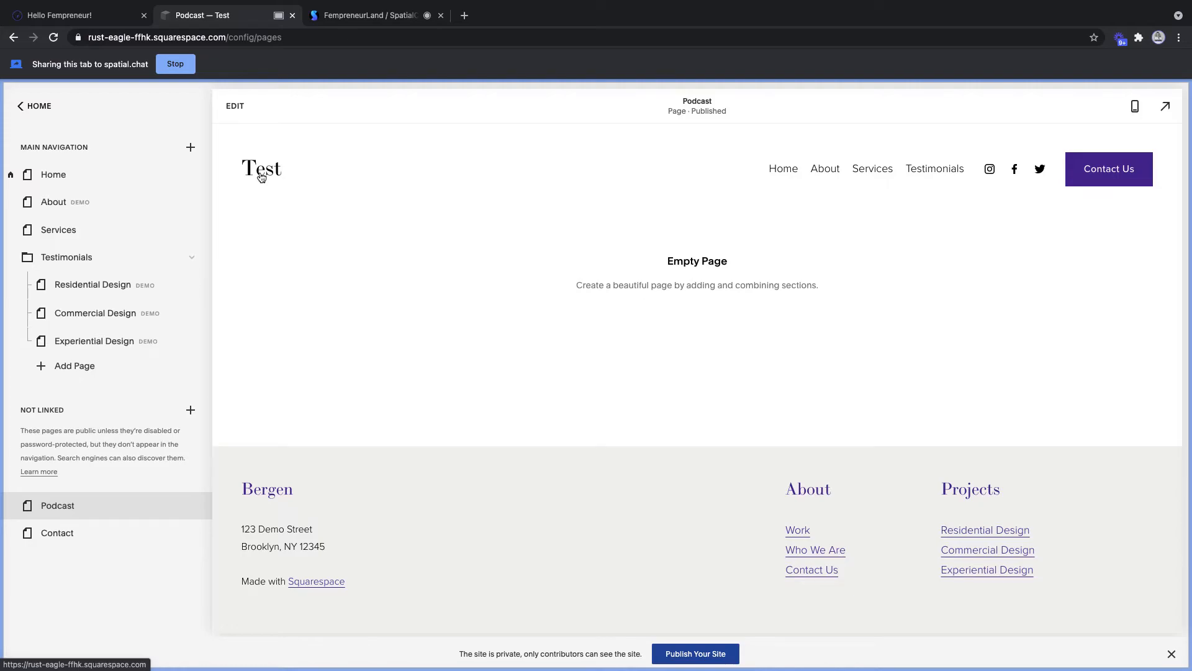
pyautogui.click(465, 15)
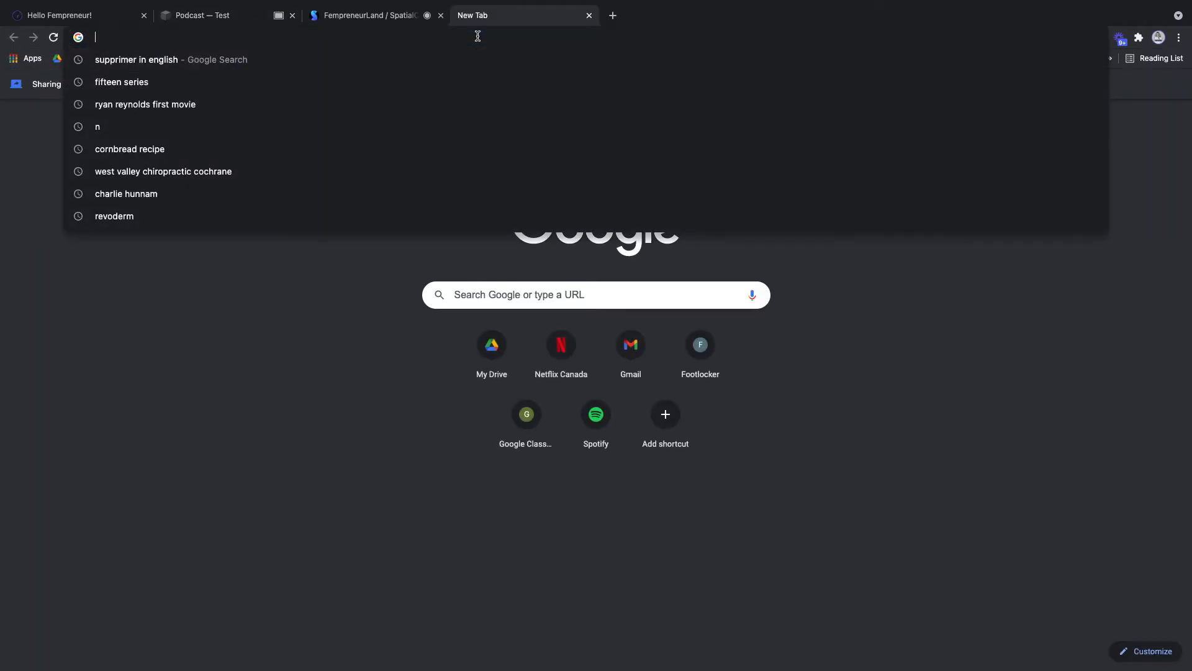
# - Load fempreneurland.com/podcast and copy its subscribe text with Google, Spotify and Apple links
pyautogui.write('fempreneurland')
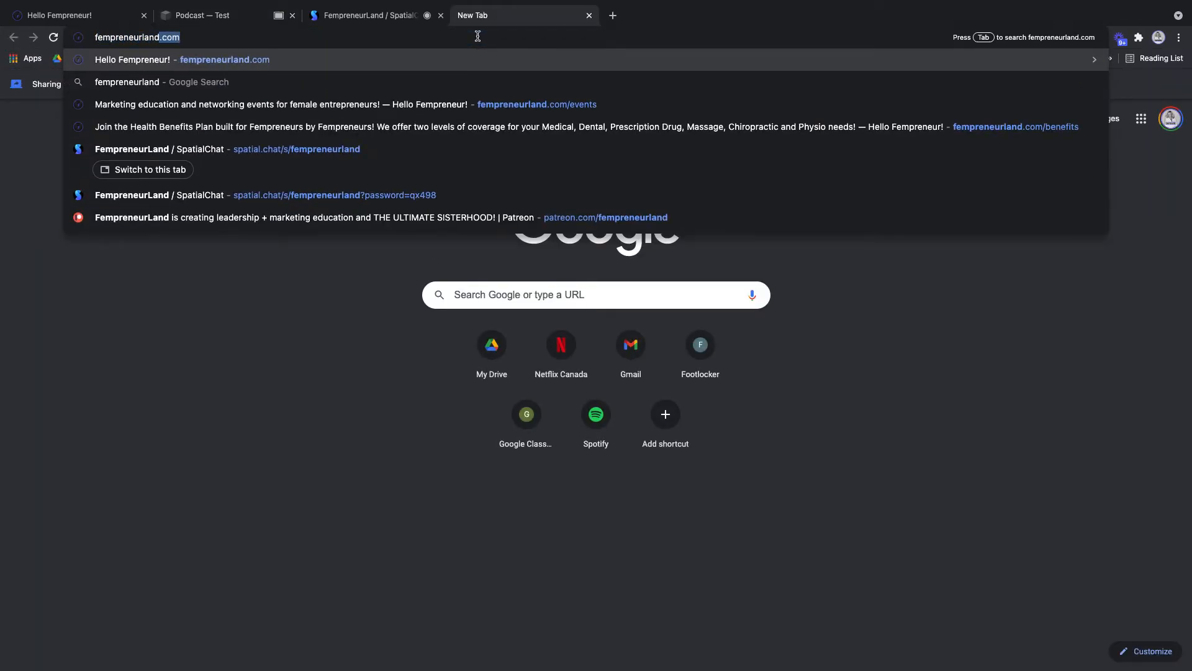
pyautogui.write('.com/podcast')
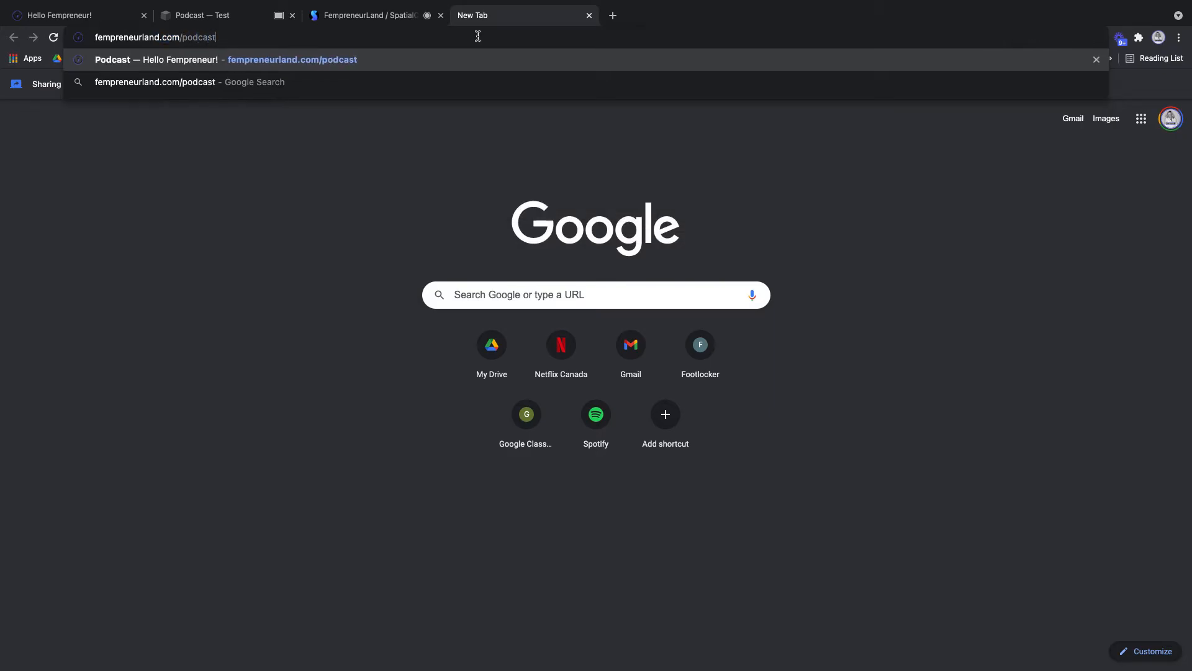
pyautogui.press('Return')
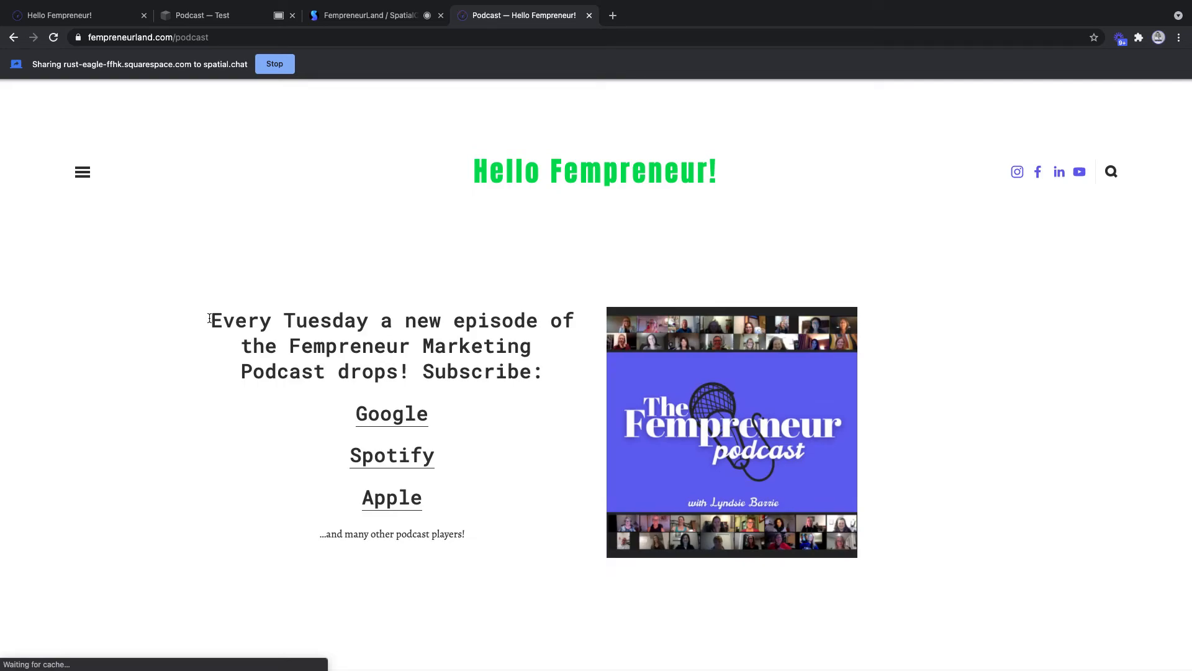
pyautogui.moveTo(209, 319); pyautogui.dragTo(506, 537)
pyautogui.press('super+c')
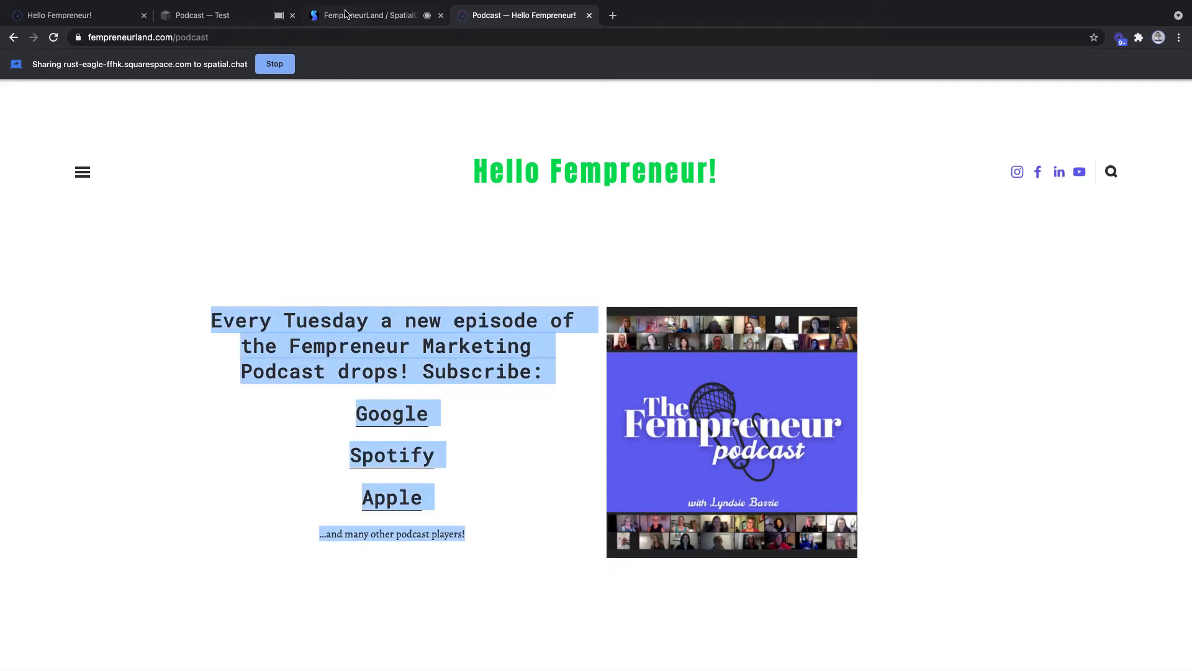
pyautogui.click(346, 12)
# - Add the first Text section template, with its 'Make it stand out.' heading, to the Podcast page
pyautogui.click(211, 15)
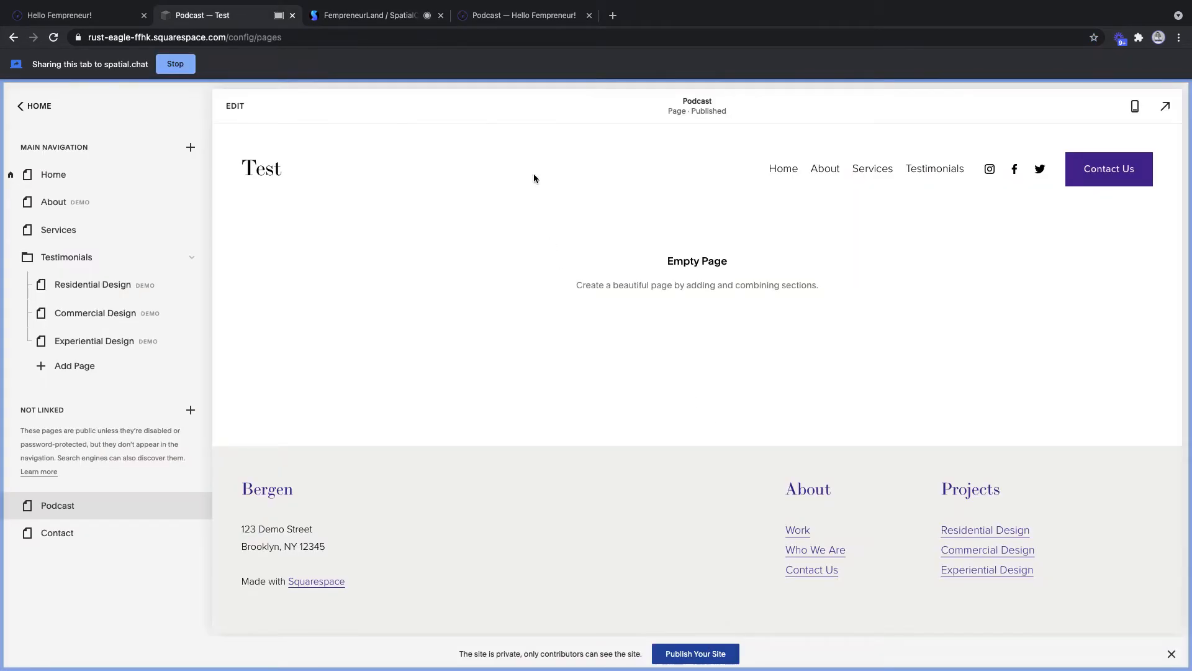
pyautogui.click(235, 107)
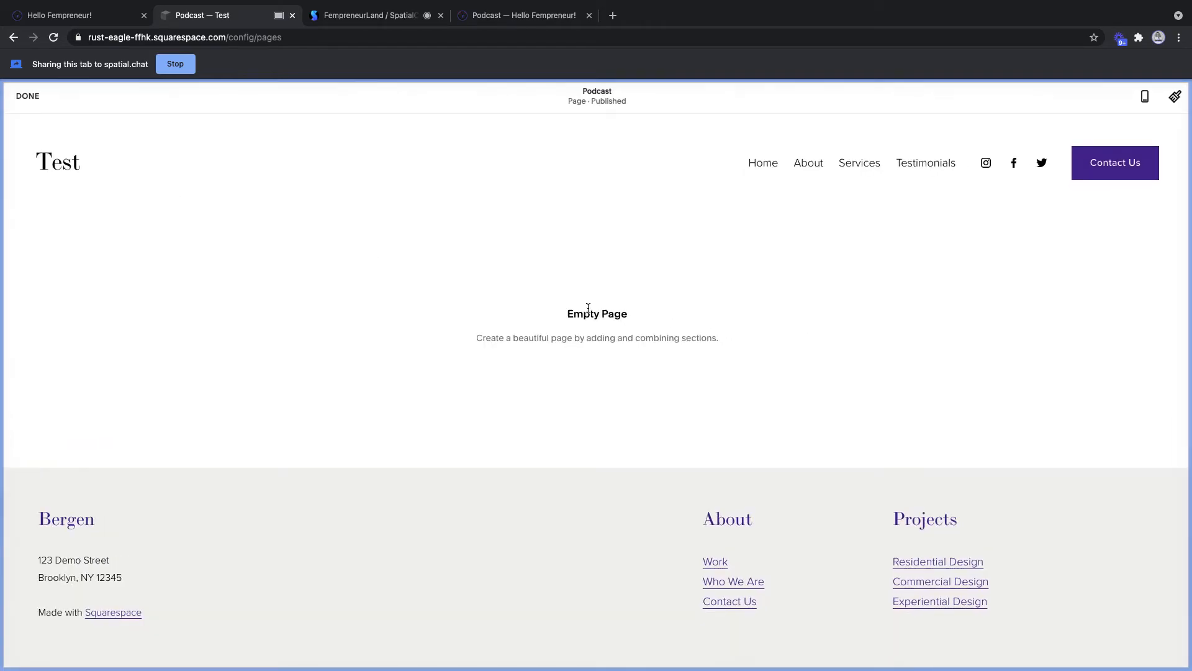
pyautogui.click(598, 277)
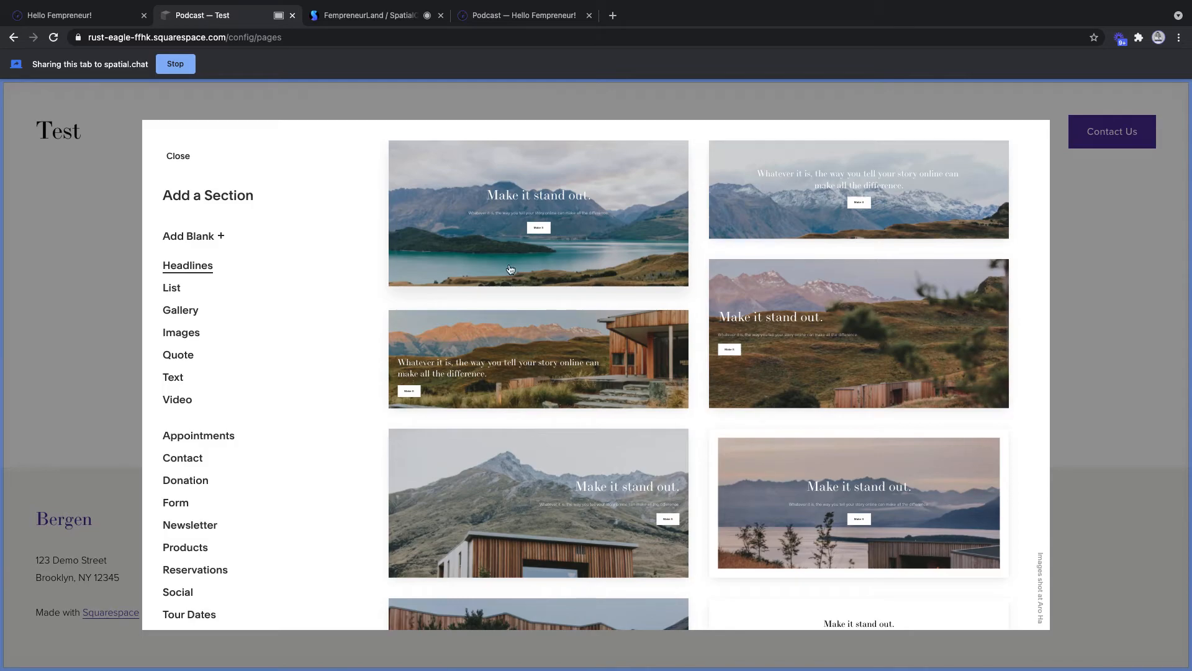
pyautogui.click(173, 377)
pyautogui.click(597, 187)
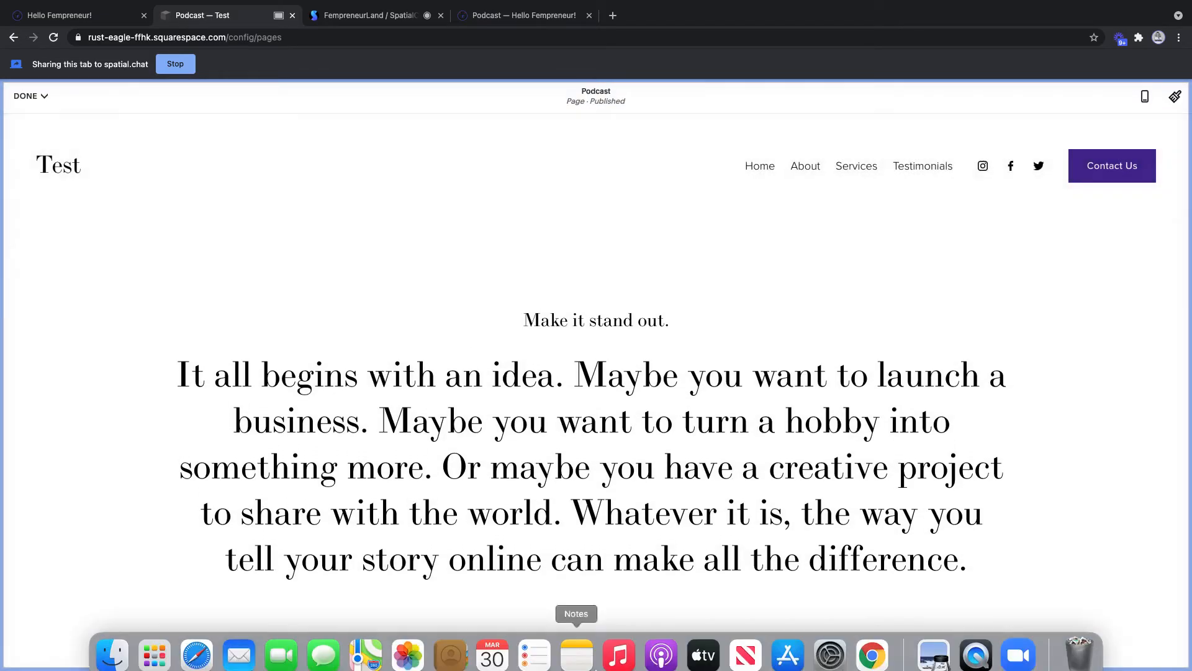
# - Replace the placeholder heading and paragraph with the copied podcast subscribe text and links
pyautogui.click(1003, 556)
pyautogui.moveTo(968, 559); pyautogui.dragTo(399, 330)
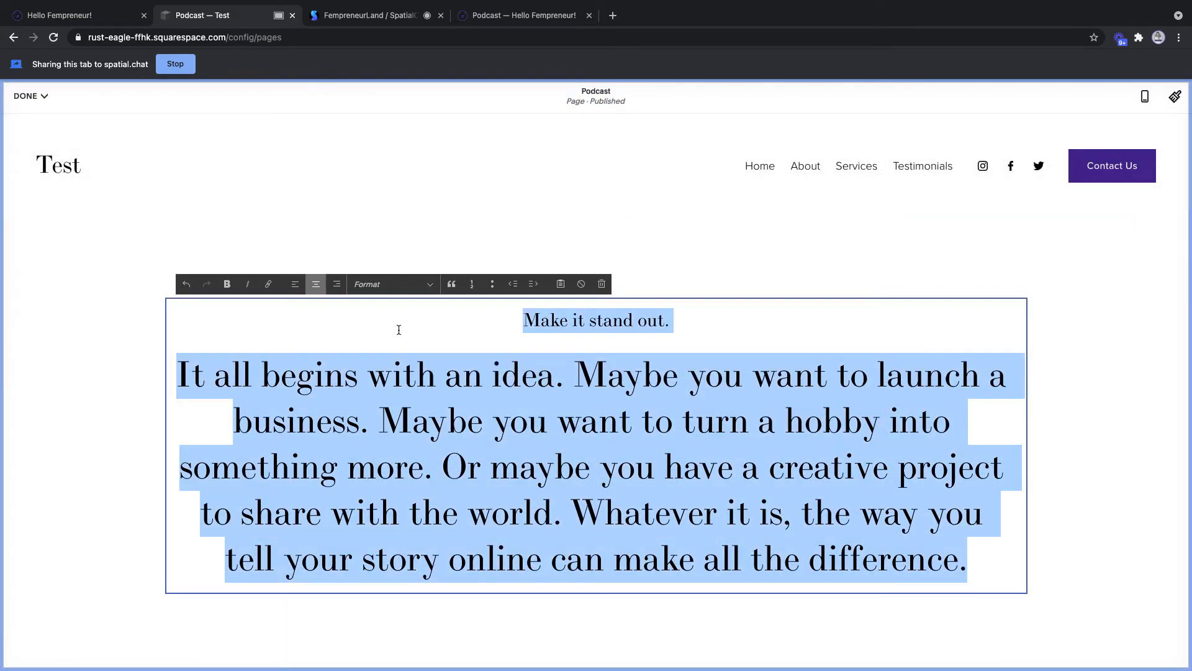
pyautogui.press('BackSpace')
pyautogui.press('super+v')
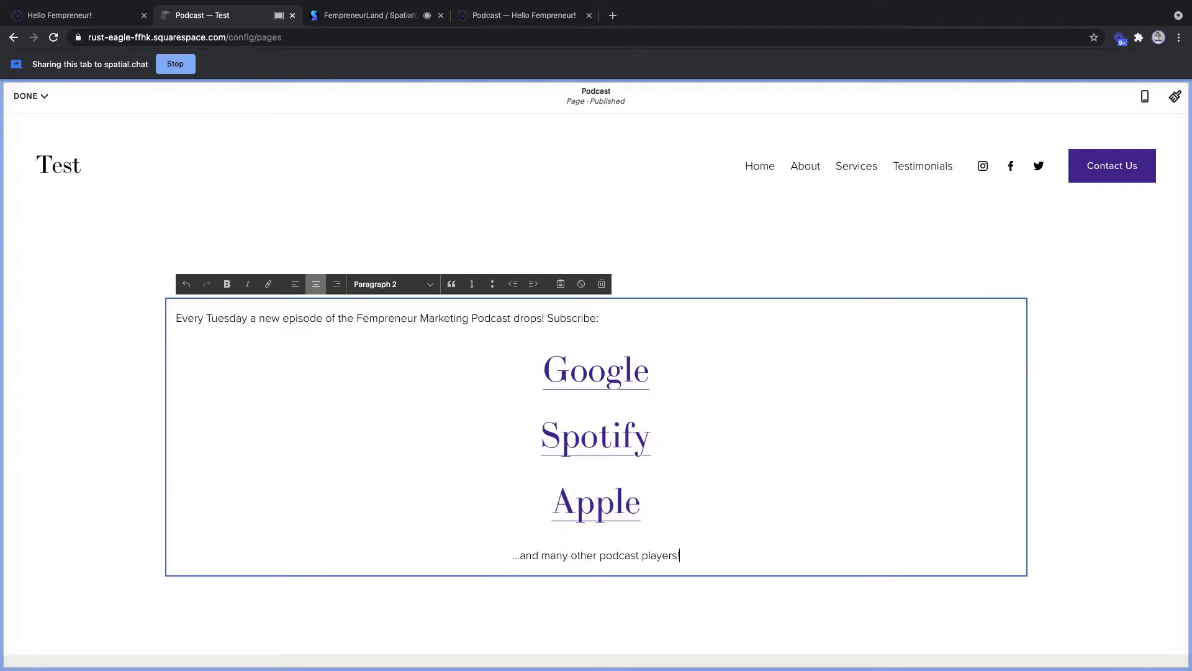
# - Centre and bold the Every Tuesday subscribe line and bold the '...and many other podcast players!' line
pyautogui.click(670, 323)
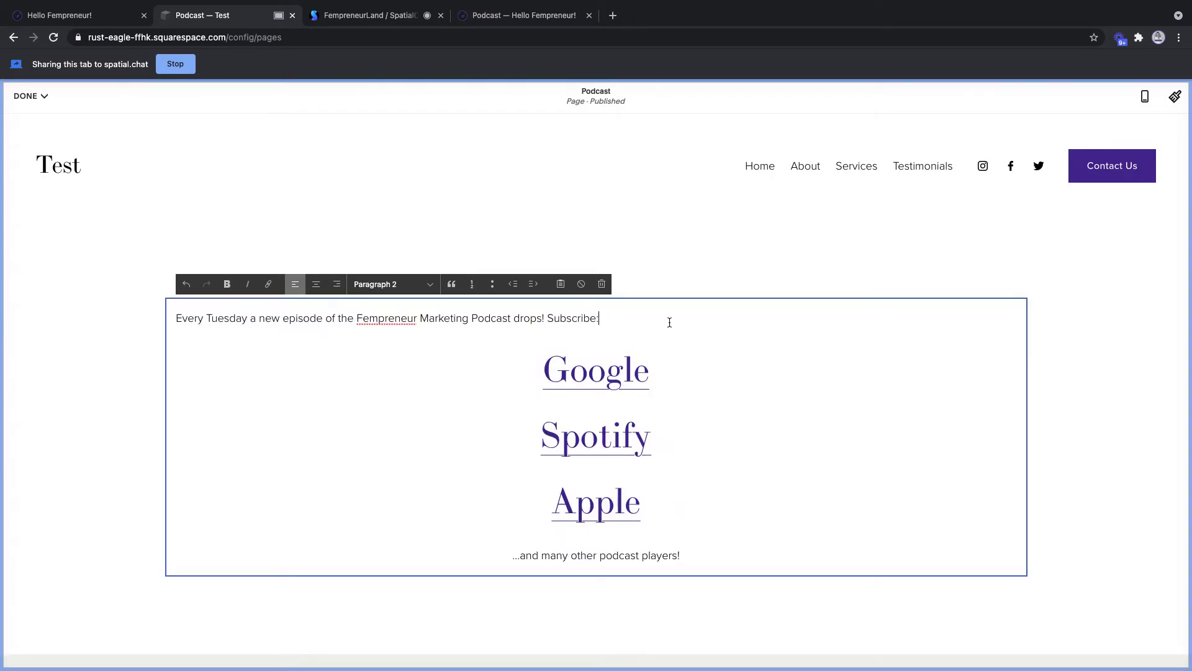
pyautogui.click(317, 284)
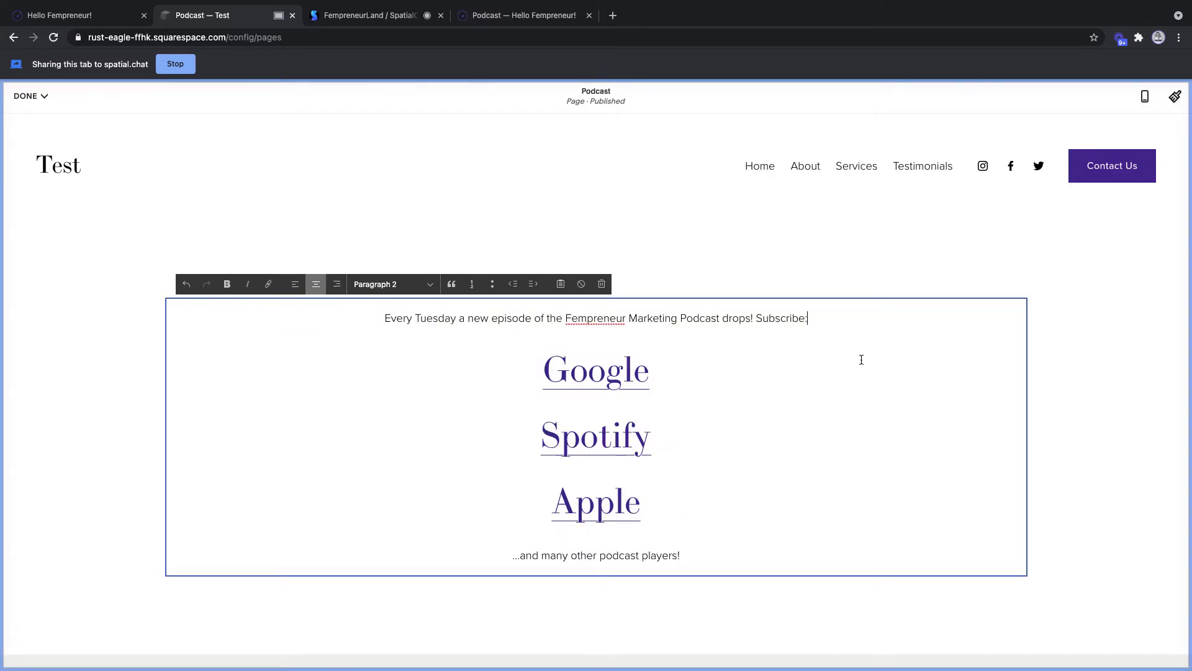
pyautogui.moveTo(839, 317); pyautogui.dragTo(333, 311)
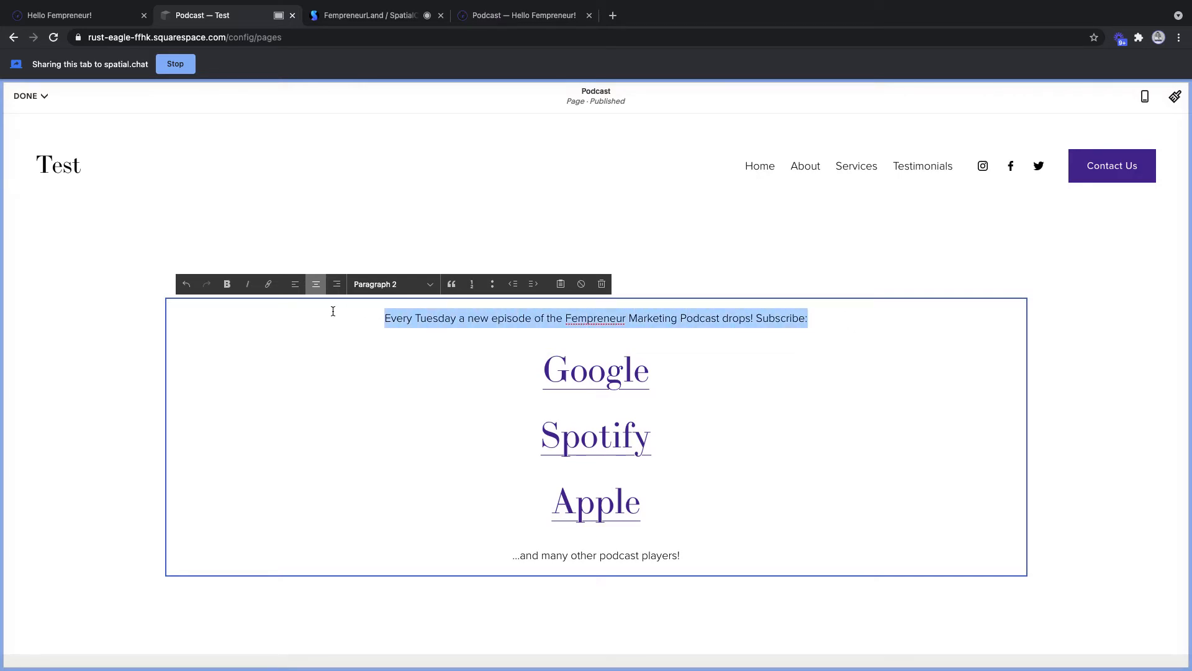
pyautogui.click(227, 284)
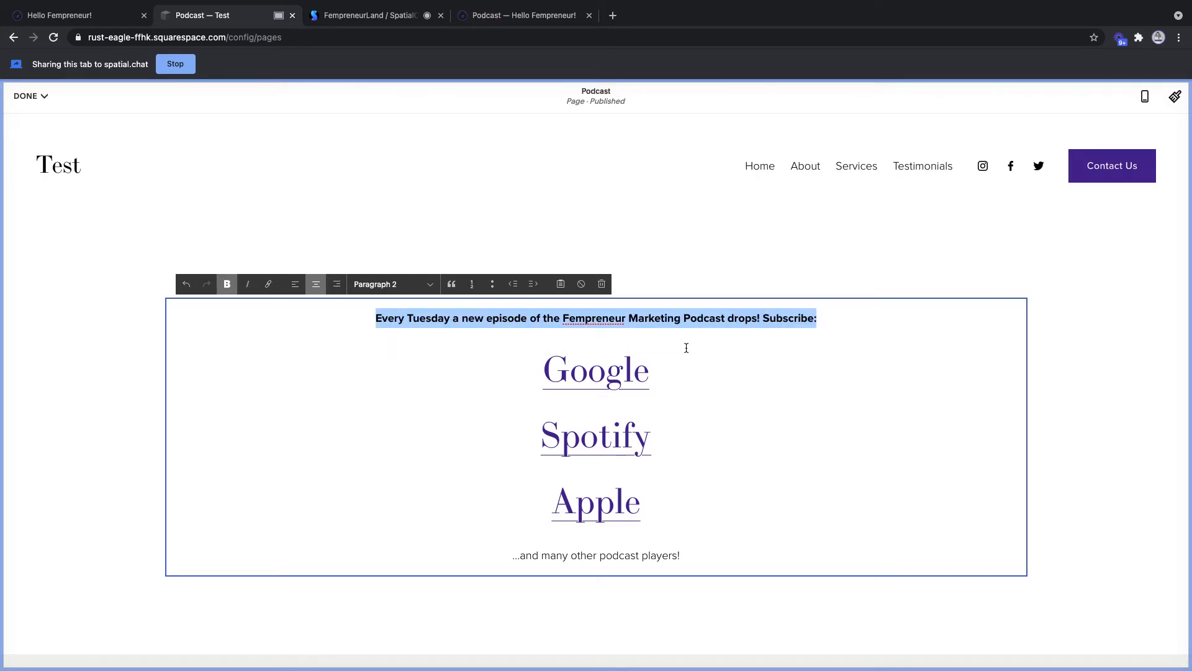
pyautogui.click(811, 375)
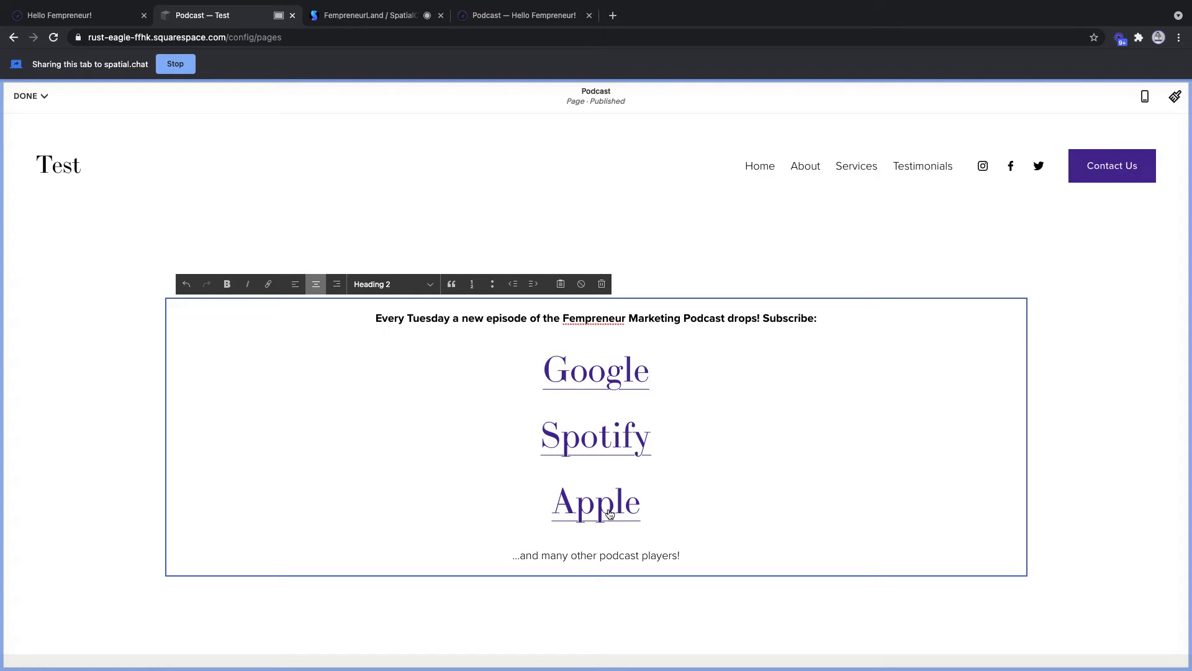
pyautogui.moveTo(686, 558); pyautogui.dragTo(469, 548)
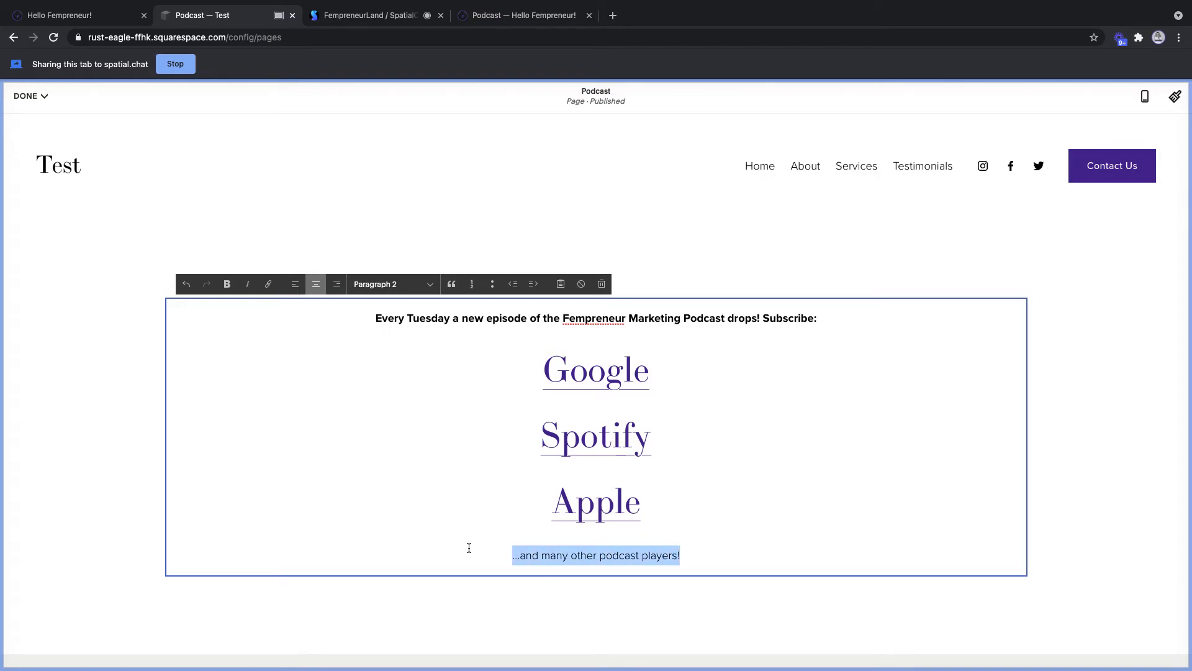
pyautogui.click(228, 285)
pyautogui.click(534, 317)
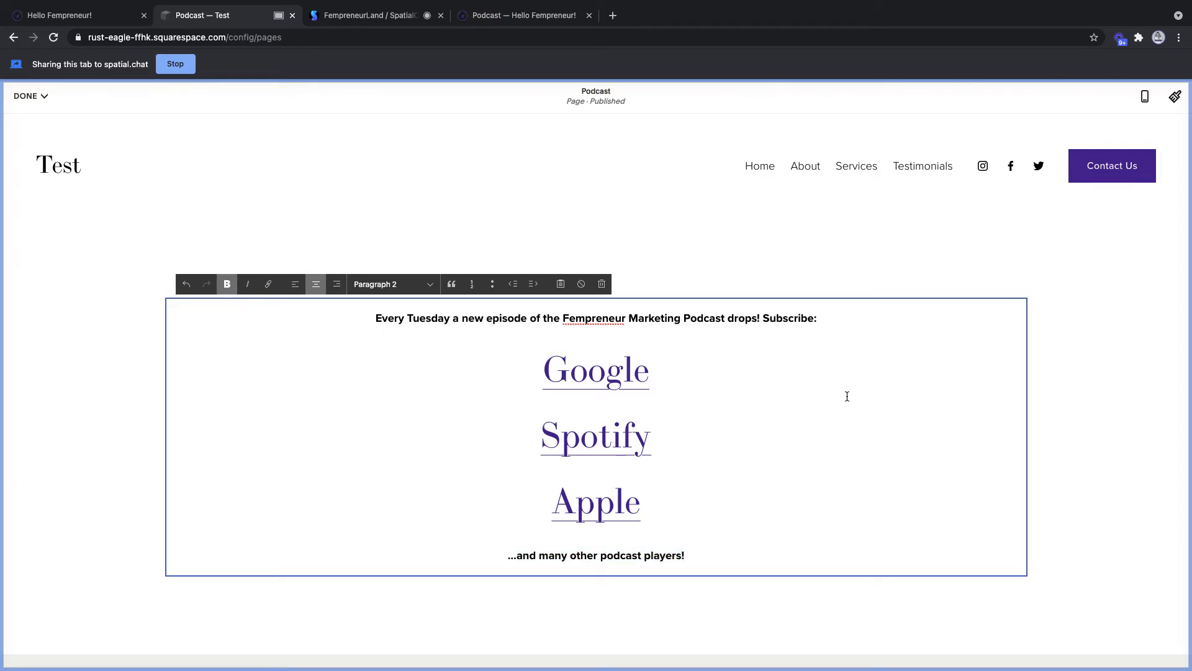
pyautogui.click(1063, 435)
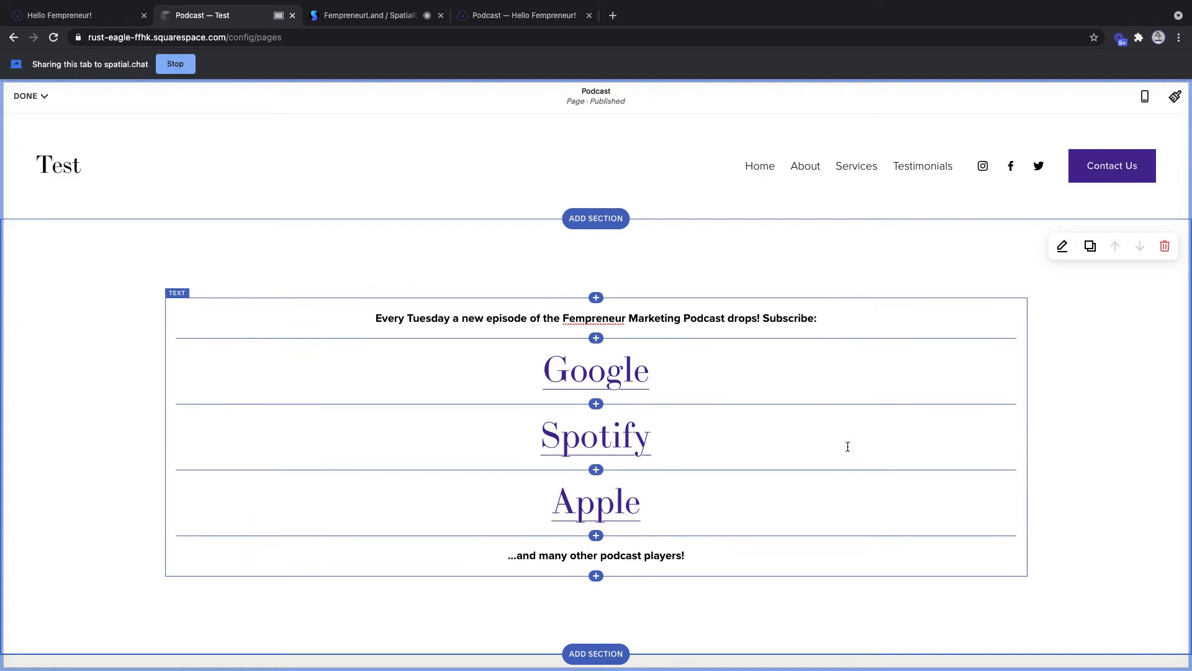
# - Insert an empty image block below the podcast text and exit Chrome's full screen
pyautogui.click(596, 576)
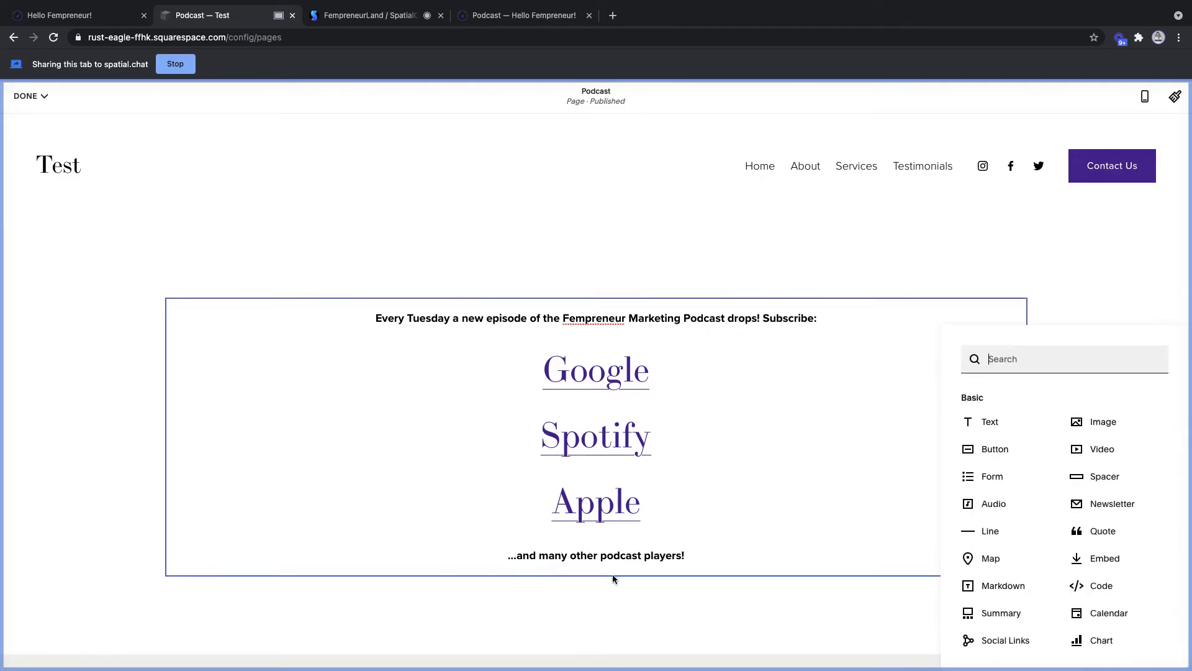
pyautogui.click(1099, 423)
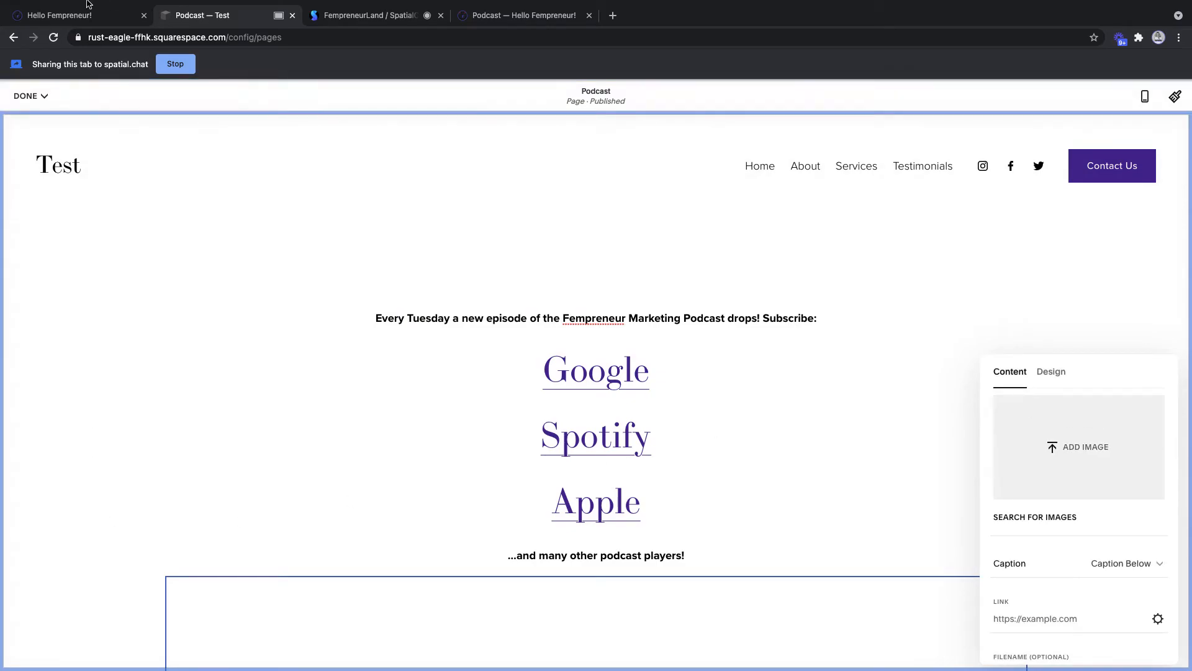
pyautogui.click(41, 25)
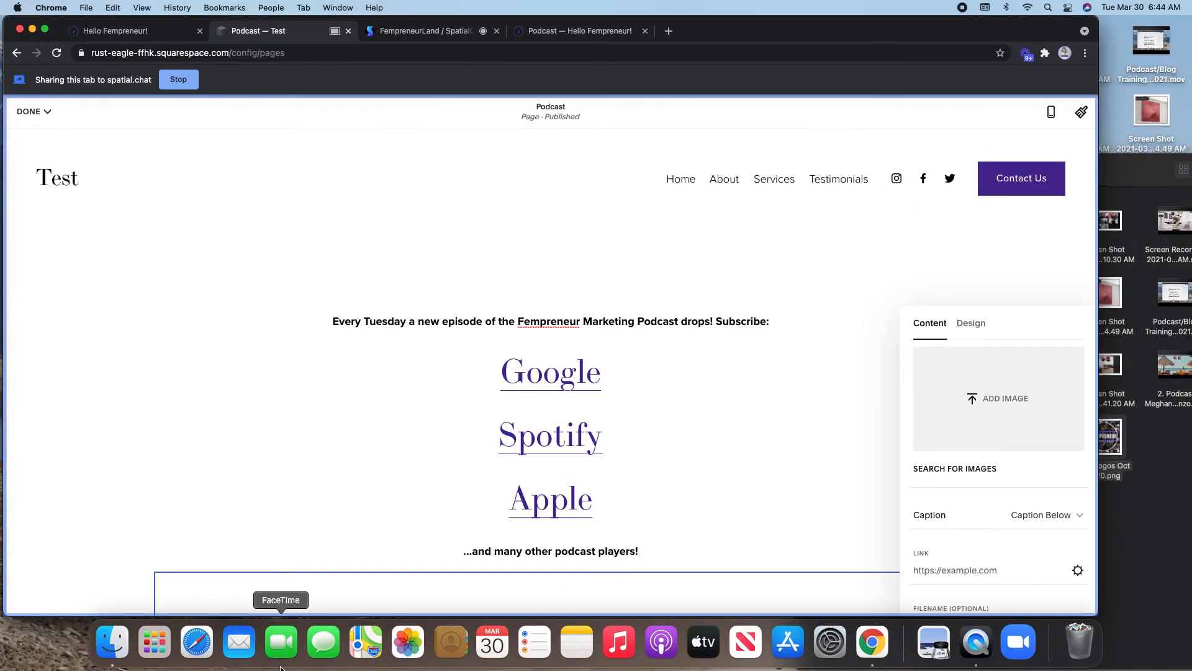
# - Search Finder for 'podcast' in the Downloads folder and scroll to the images
pyautogui.click(113, 642)
pyautogui.doubleClick(1009, 169)
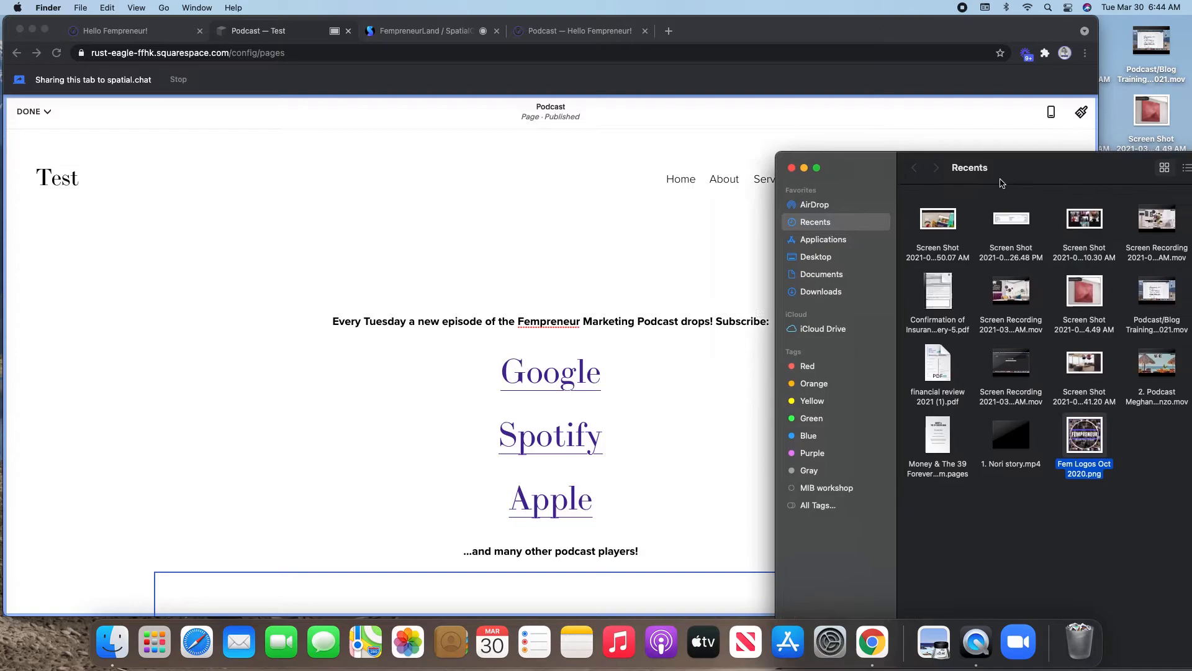
pyautogui.click(998, 170)
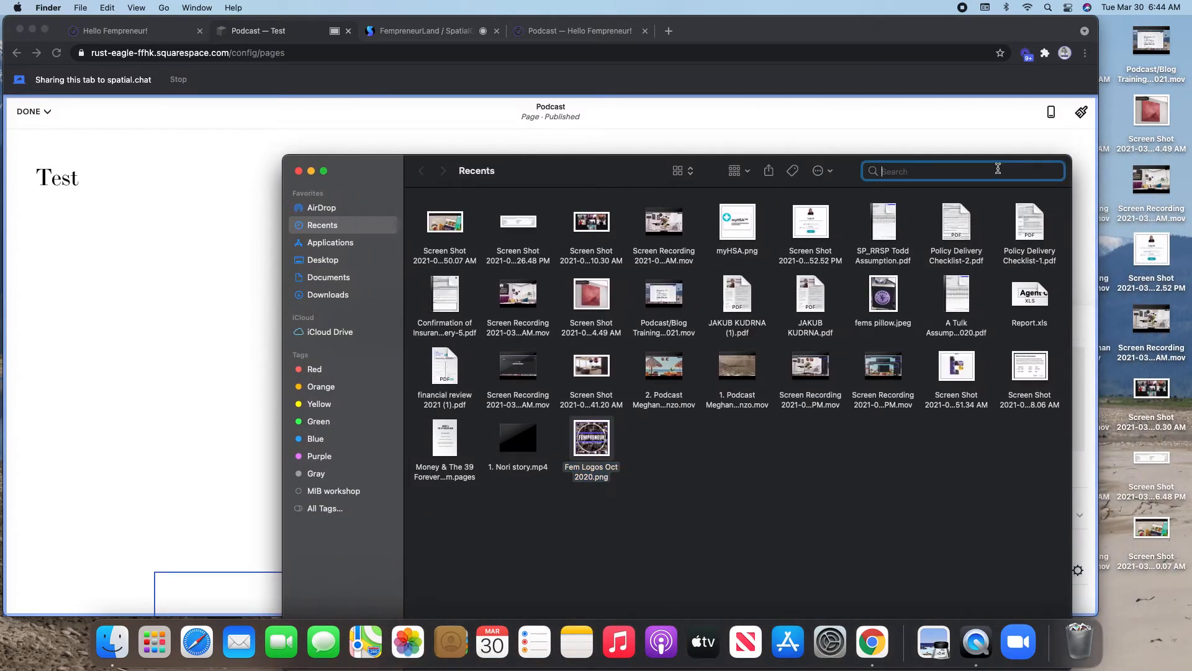
pyautogui.write('podcast')
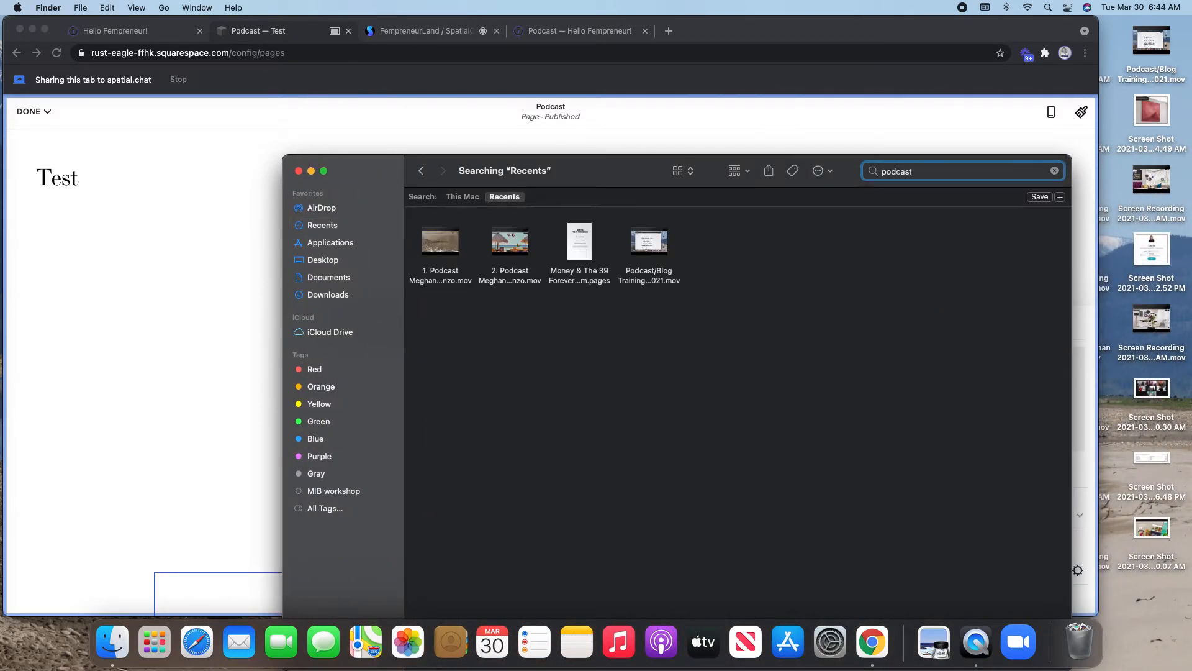
pyautogui.click(325, 296)
pyautogui.scroll(-10, 789, 363)
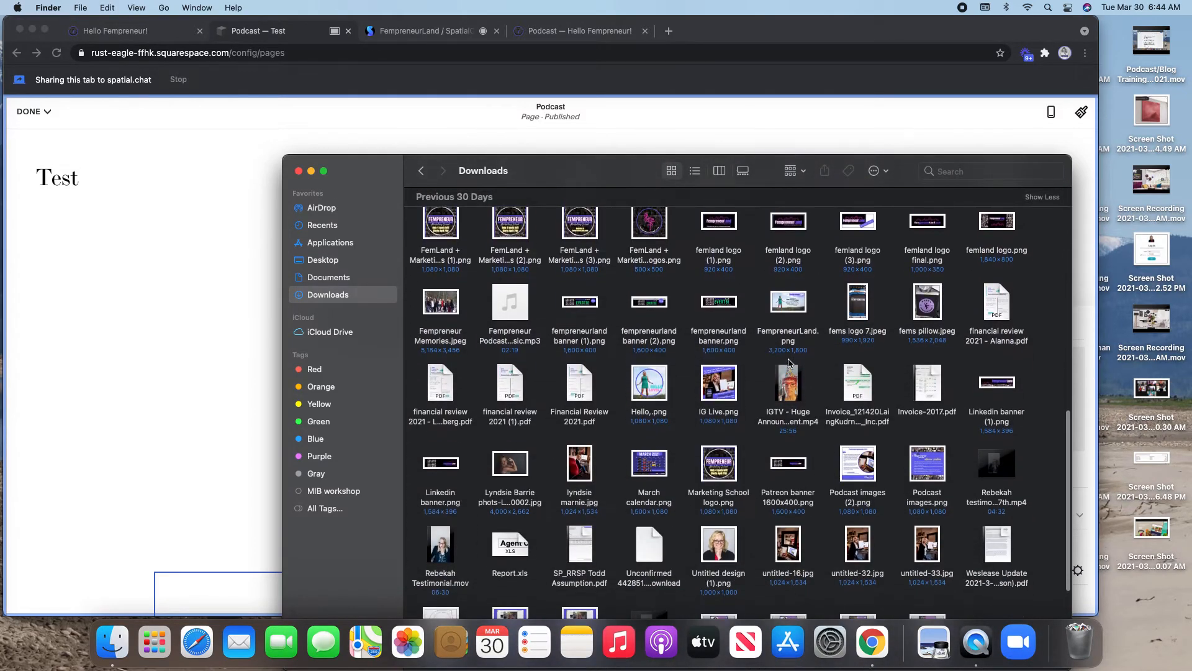
pyautogui.scroll(-2, 789, 363)
pyautogui.scroll(-3, 788, 363)
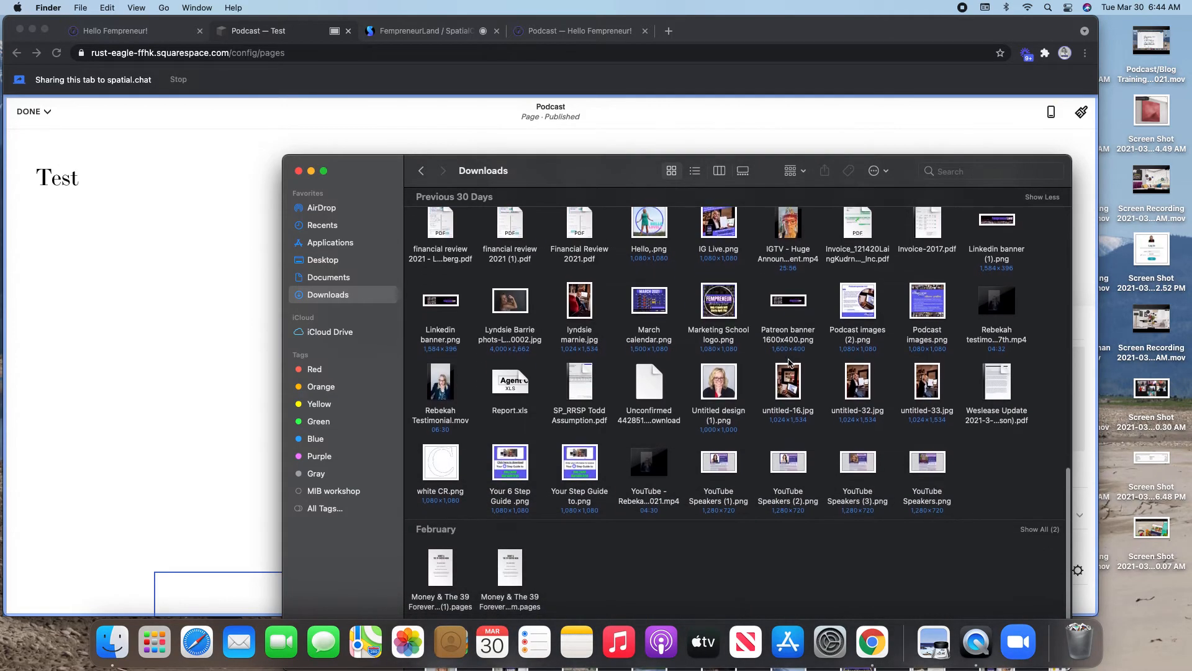
# - Place Finder beside Chrome and drag the Fempreneur Marketing School graphic into the image block
pyautogui.moveTo(563, 166); pyautogui.dragTo(914, 302)
pyautogui.scroll(-3, 544, 465)
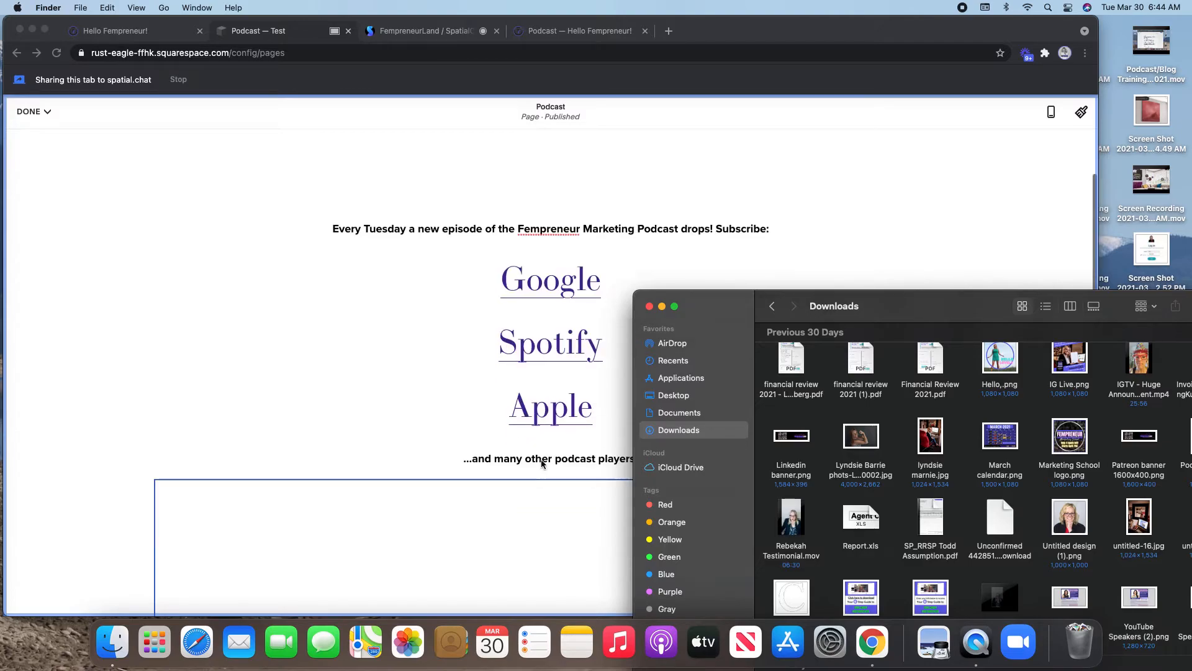
pyautogui.moveTo(928, 315); pyautogui.dragTo(262, 290)
pyautogui.moveTo(410, 419); pyautogui.dragTo(976, 396)
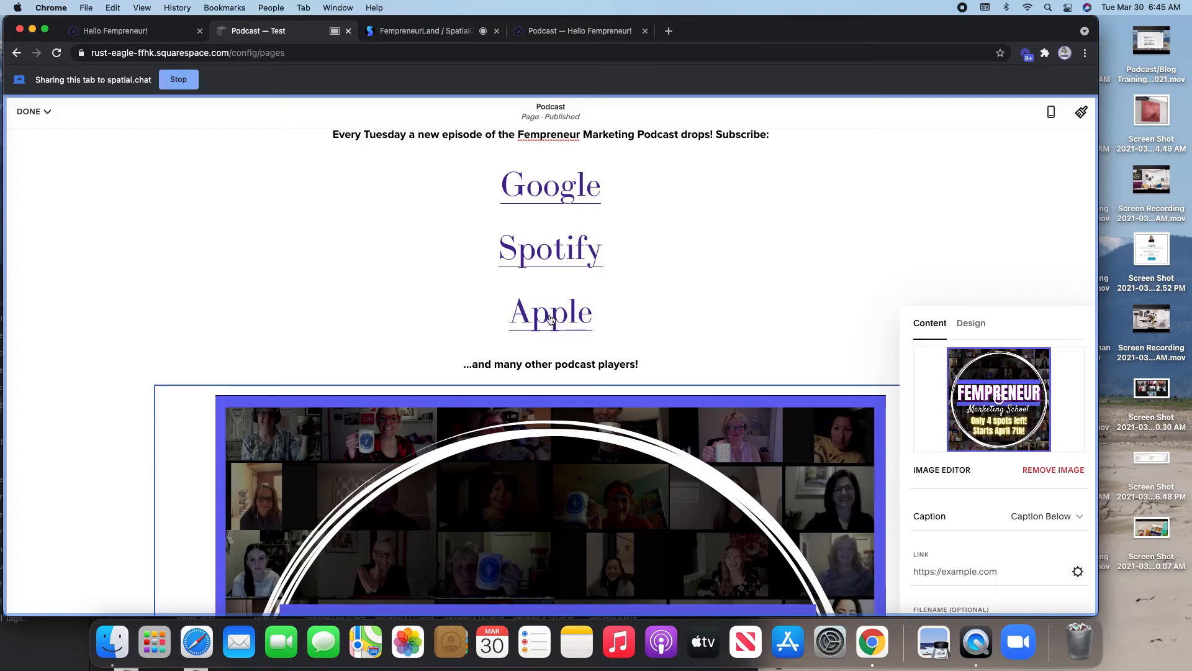
# - Copy the Fempreneur Marketing show's Apple Podcasts address from the live site's Apple link
pyautogui.click(583, 22)
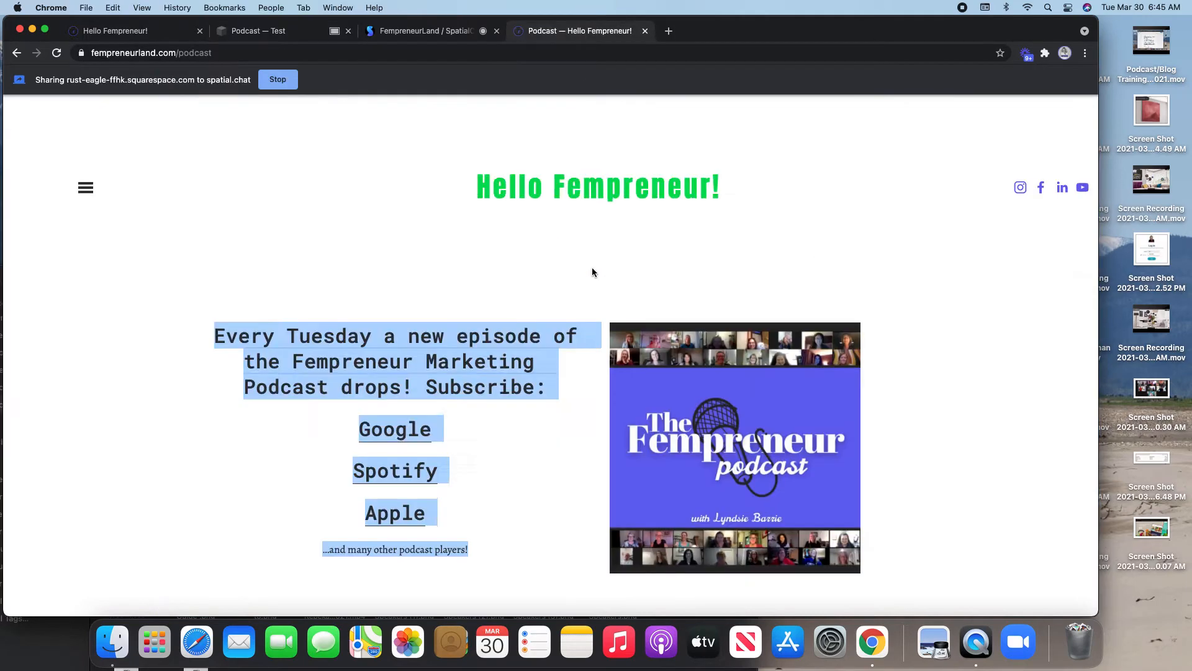
pyautogui.click(336, 484)
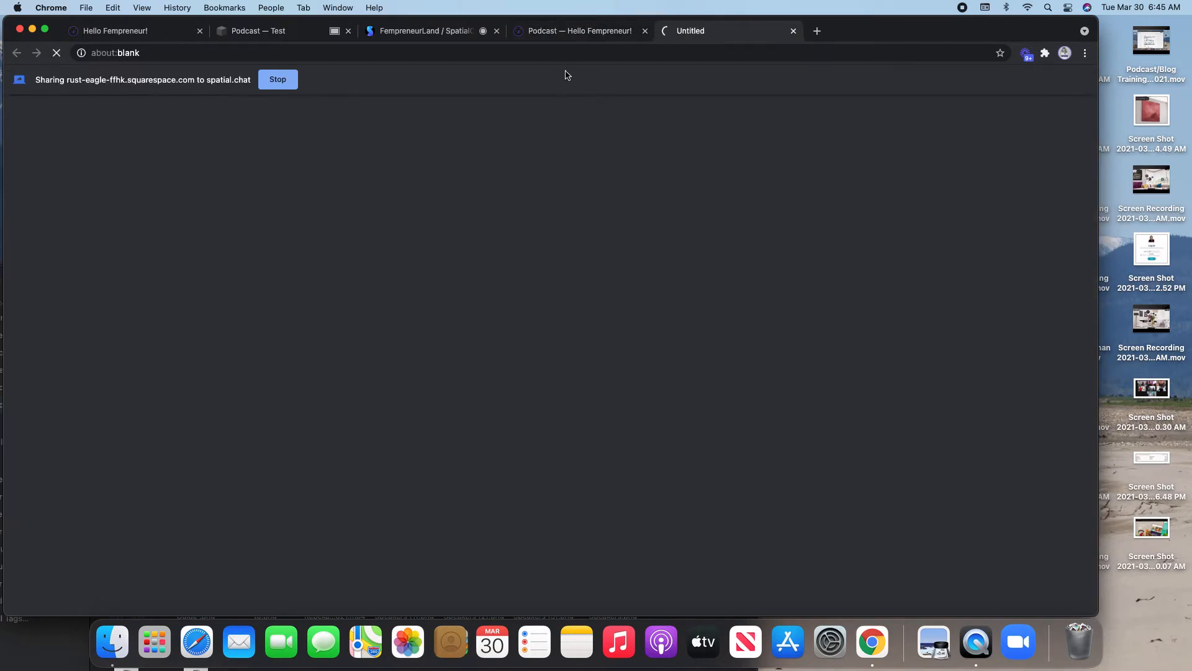
pyautogui.click(399, 53)
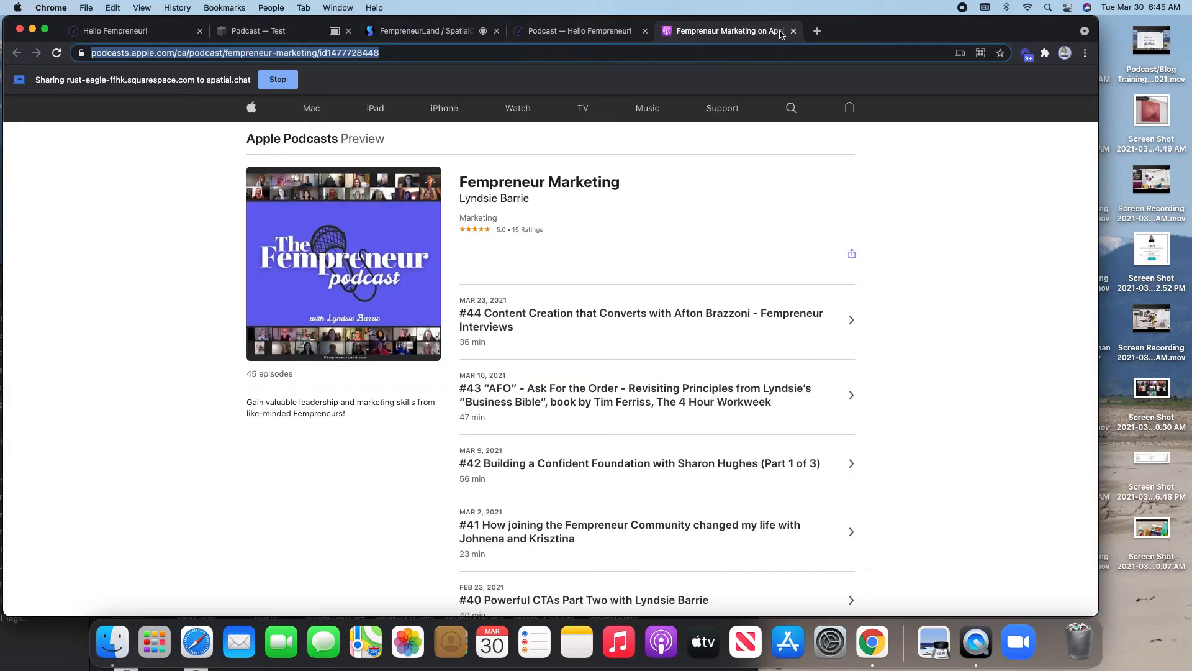
pyautogui.click(422, 30)
pyautogui.click(578, 30)
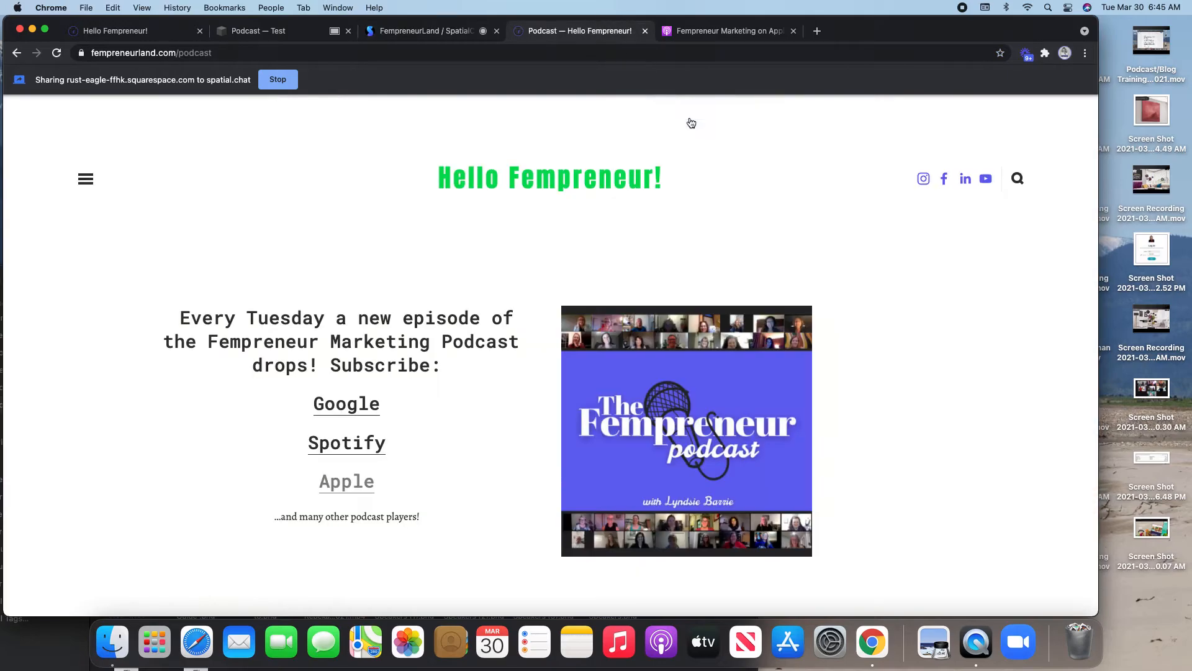
# - Paste the Apple Podcasts address into the promo image's LINK field
pyautogui.click(259, 30)
pyautogui.click(953, 571)
pyautogui.press('super+v')
pyautogui.press('Return')
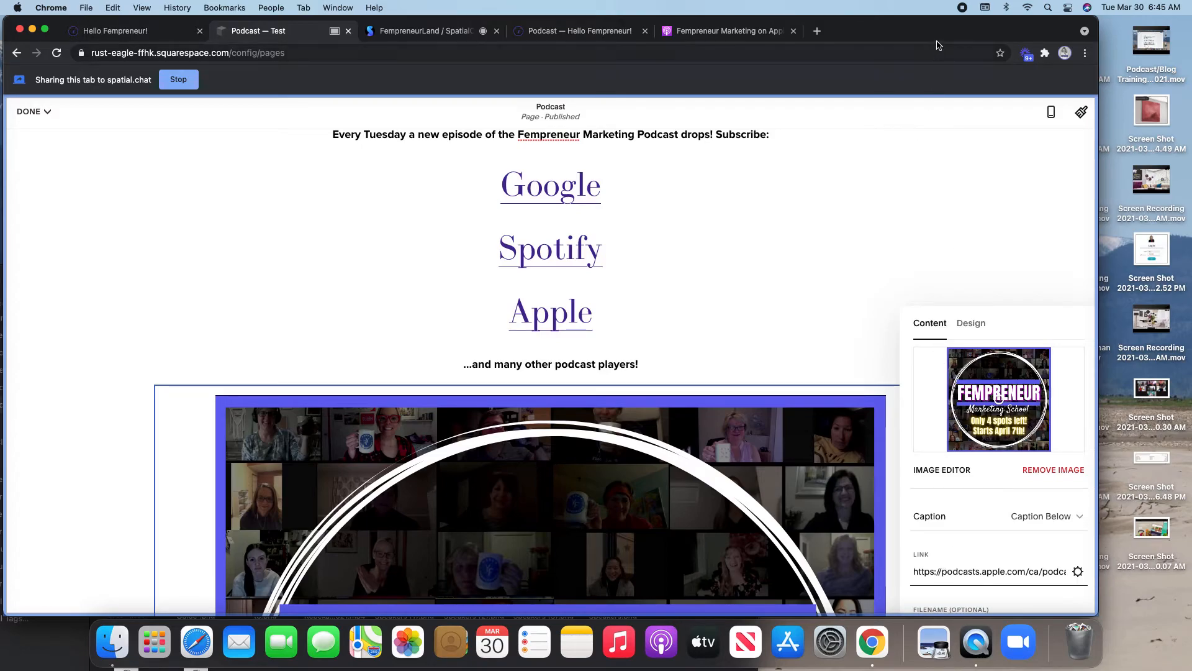
# - Turn on Open in New Window for the image's Apple Podcasts link, save it, and close the panel
pyautogui.click(1079, 572)
pyautogui.click(795, 309)
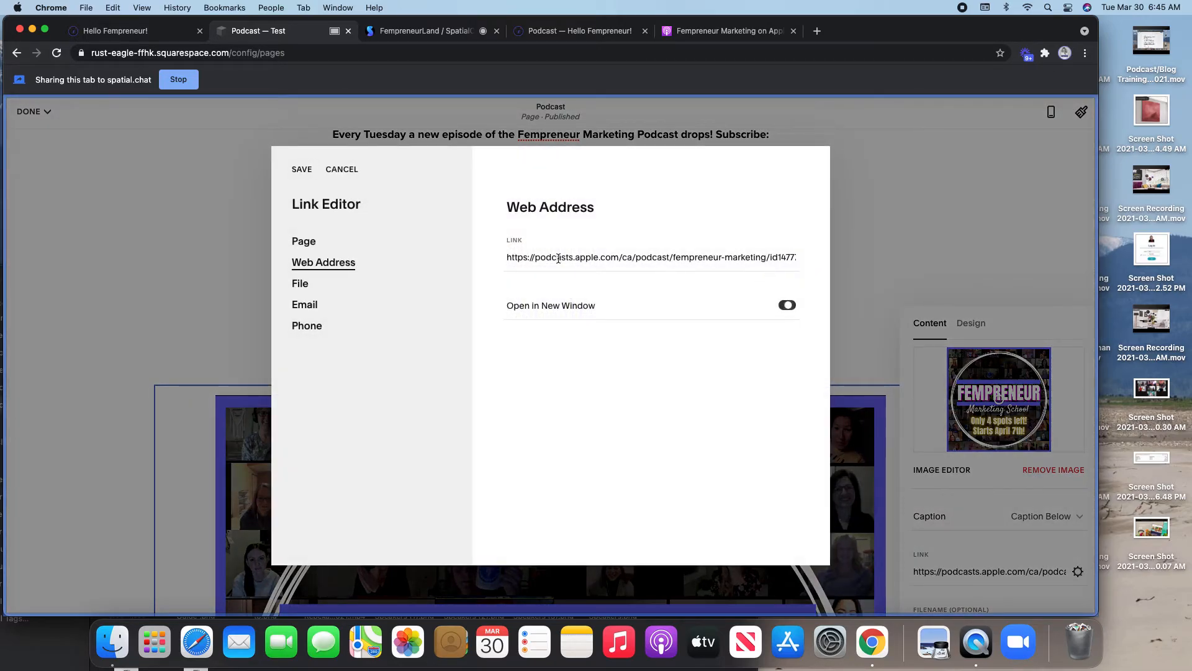
pyautogui.click(302, 170)
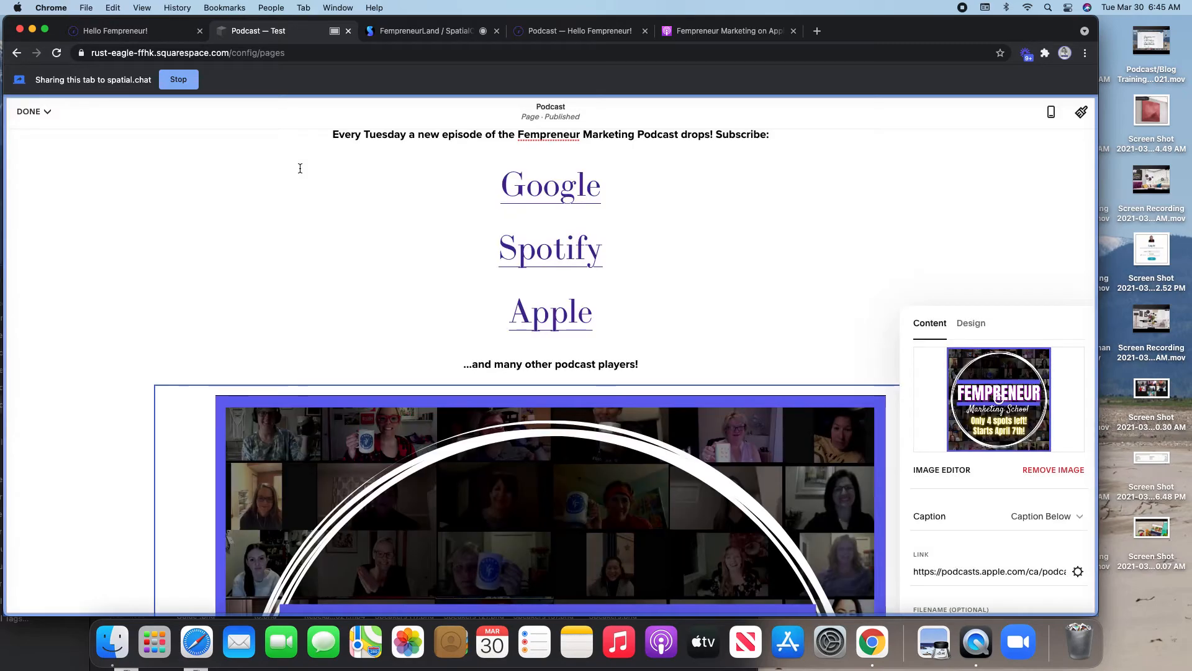
pyautogui.click(1026, 244)
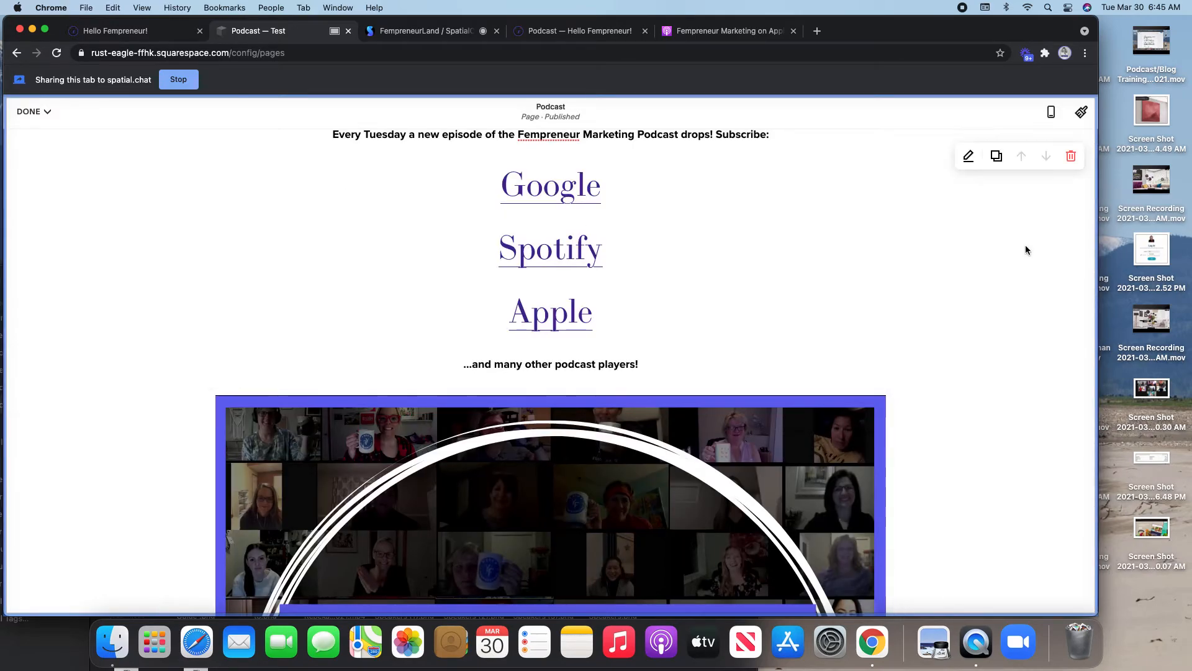
pyautogui.click(38, 111)
# - Drag the Marketing School image block up beside the subscribe links to form two columns
pyautogui.scroll(-5, 931, 382)
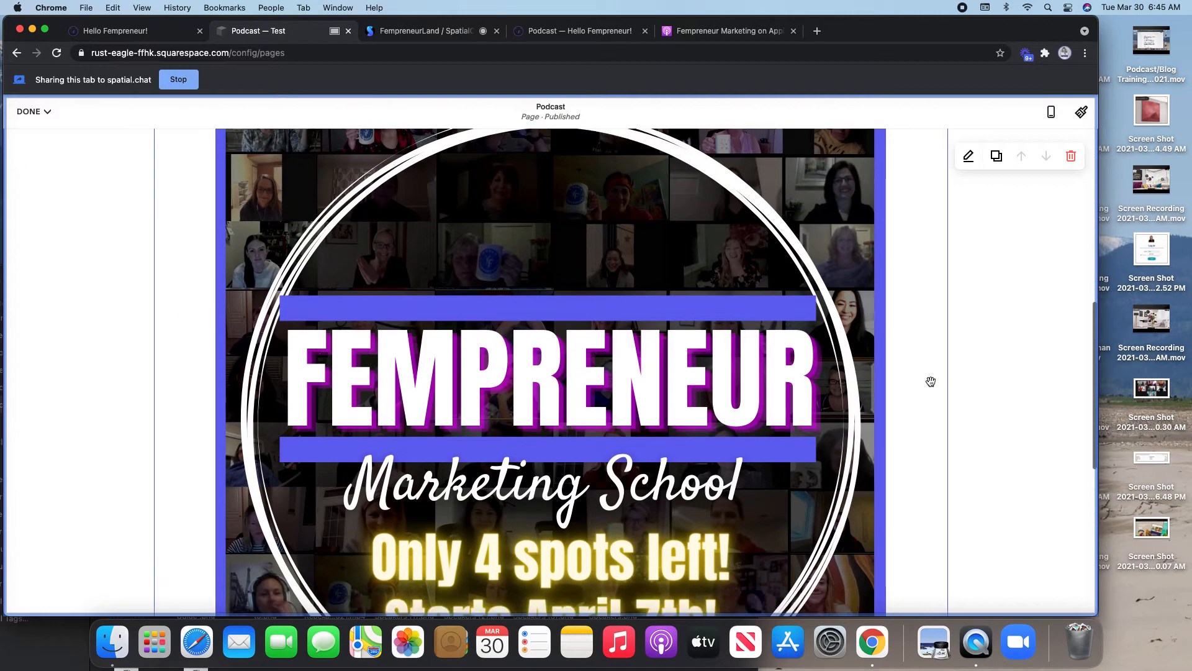
pyautogui.scroll(3, 930, 381)
pyautogui.scroll(5, 930, 382)
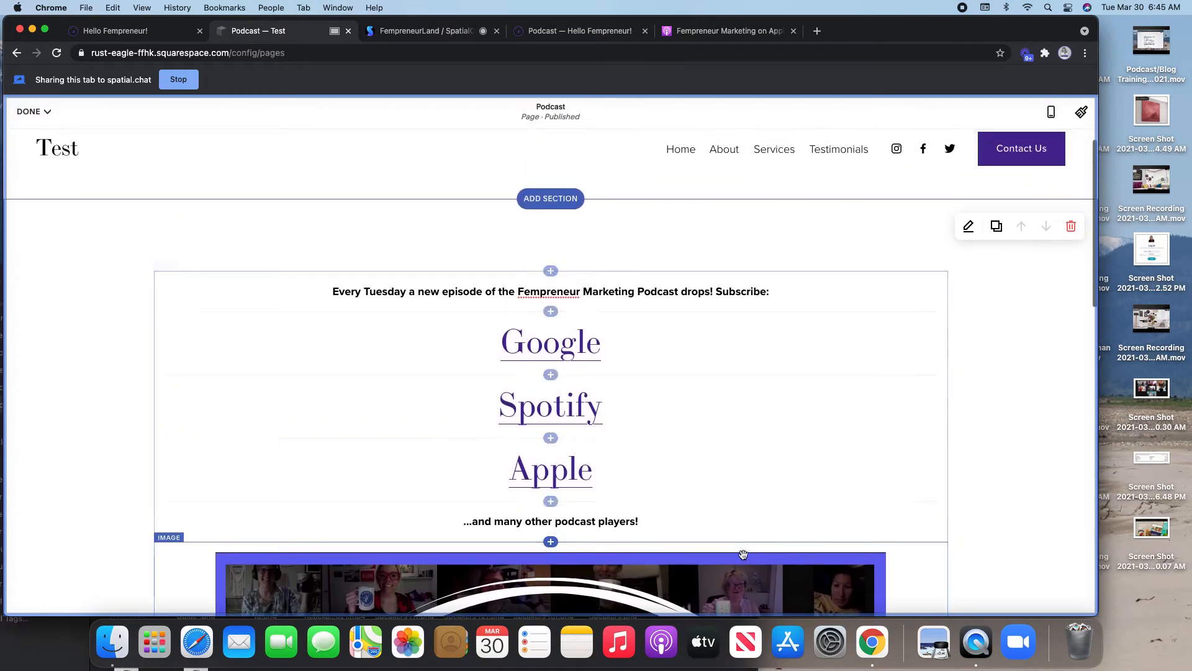
pyautogui.scroll(-7, 660, 600)
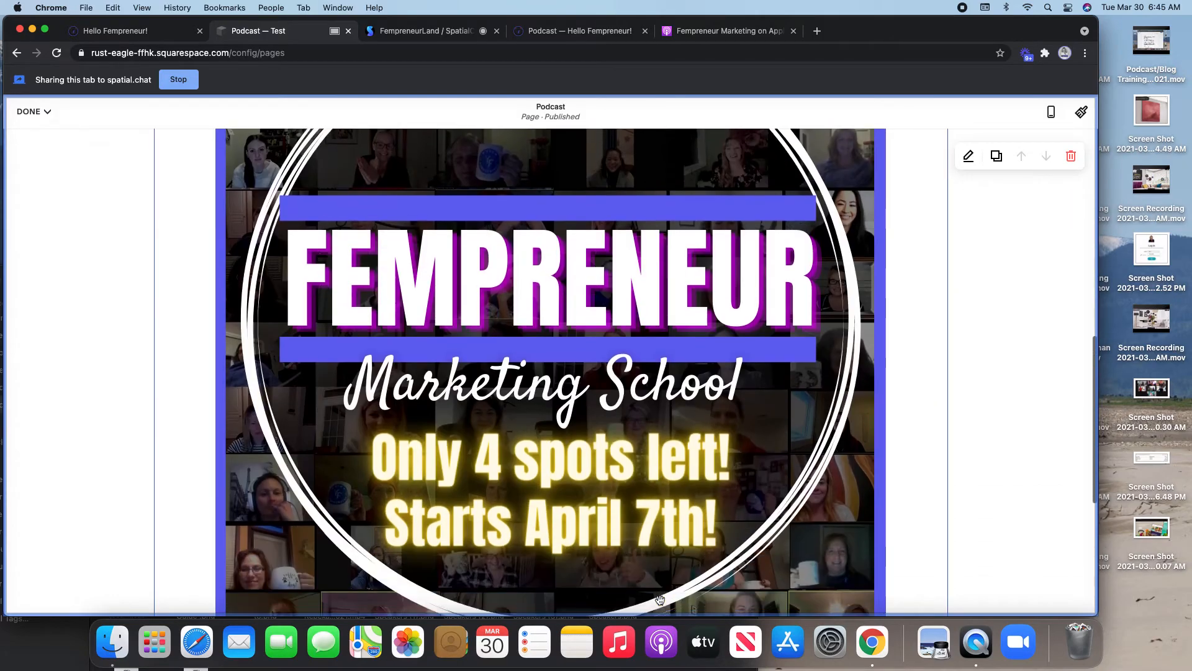
pyautogui.scroll(7, 659, 600)
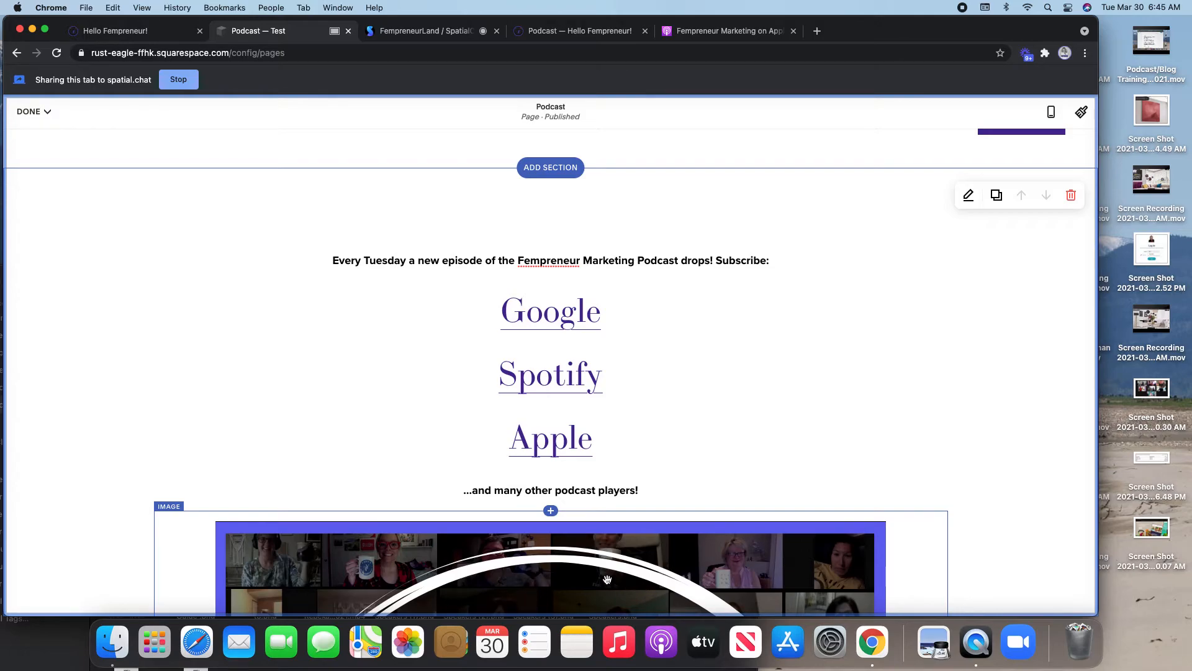
pyautogui.moveTo(608, 578); pyautogui.dragTo(896, 372)
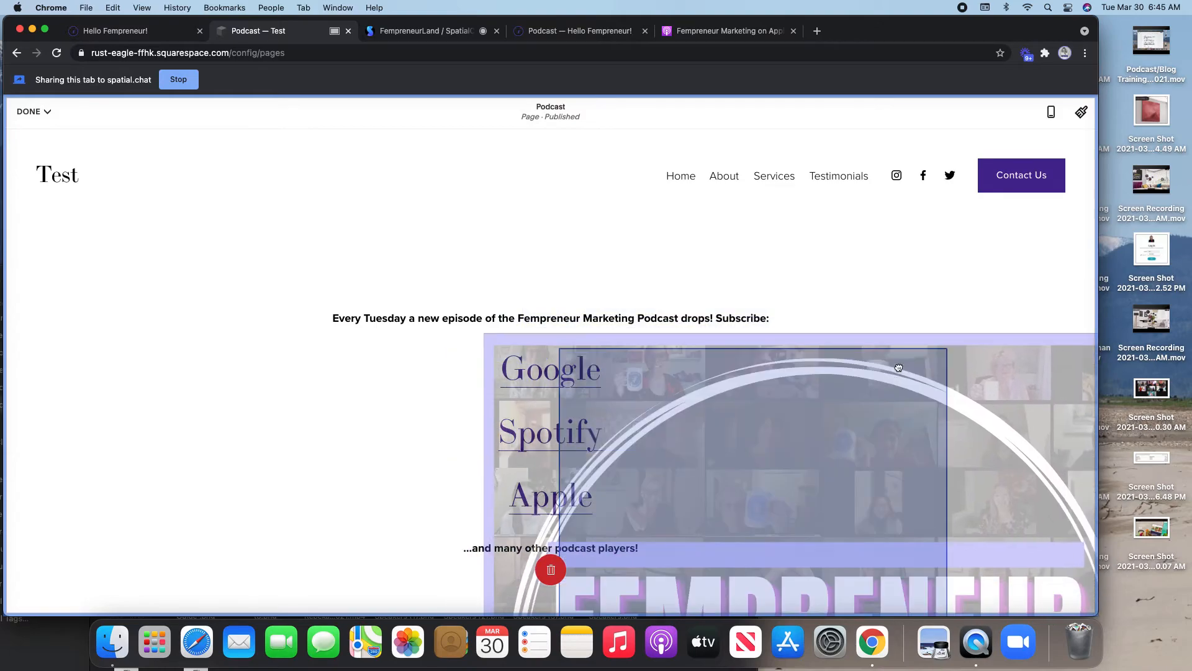
pyautogui.moveTo(907, 314)
pyautogui.mouseDown()
pyautogui.moveTo(901, 279)
pyautogui.moveTo(1024, 302)
pyautogui.moveTo(879, 331)
pyautogui.moveTo(811, 330)
pyautogui.moveTo(793, 362)
pyautogui.moveTo(887, 296)
pyautogui.moveTo(898, 320)
pyautogui.mouseUp()
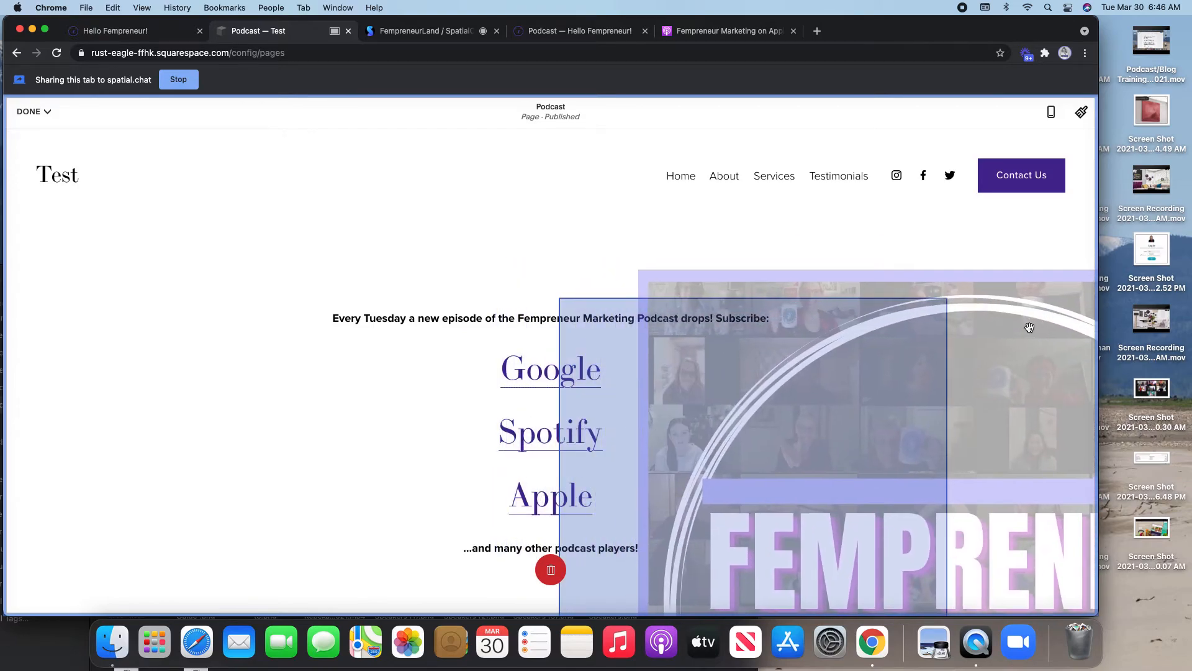
pyautogui.moveTo(921, 327); pyautogui.dragTo(948, 304)
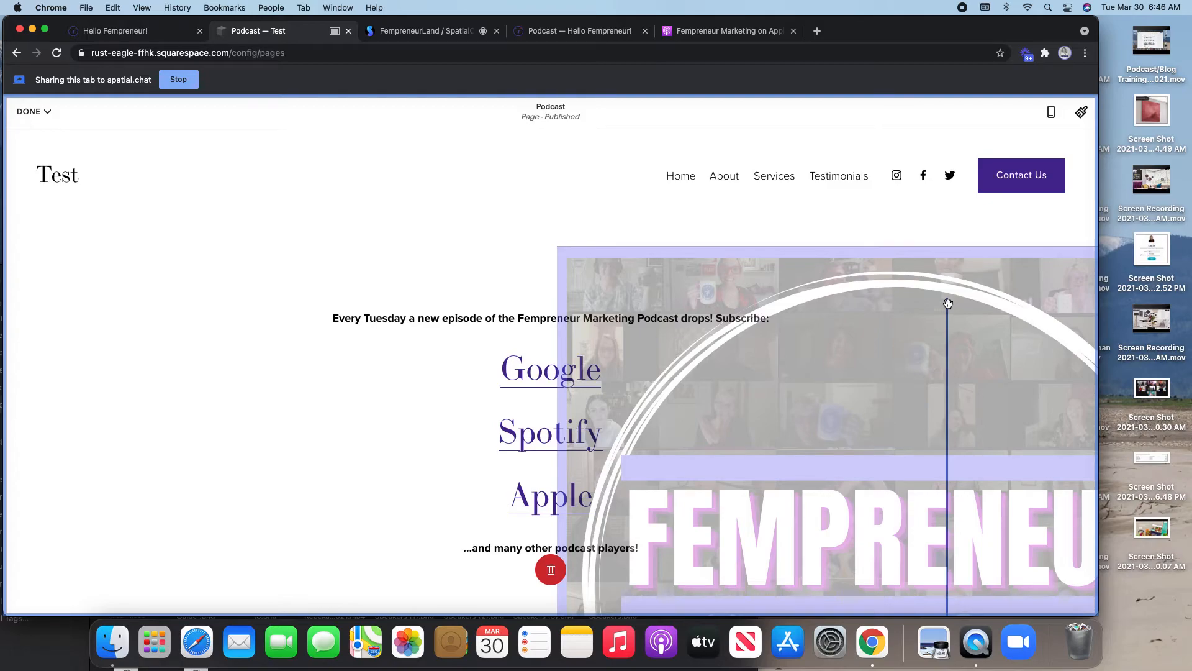
pyautogui.moveTo(947, 304); pyautogui.dragTo(948, 308)
pyautogui.scroll(-2, 876, 324)
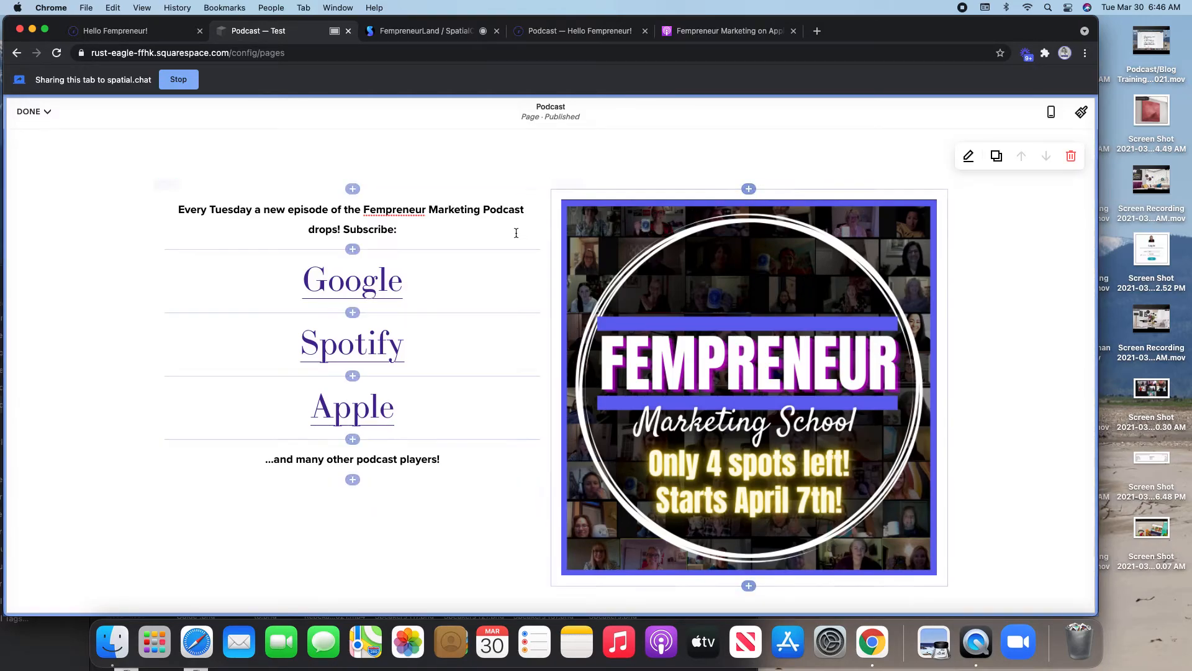
# - Insert a spacer block beside the image and drag the divider right to widen the text column
pyautogui.click(749, 189)
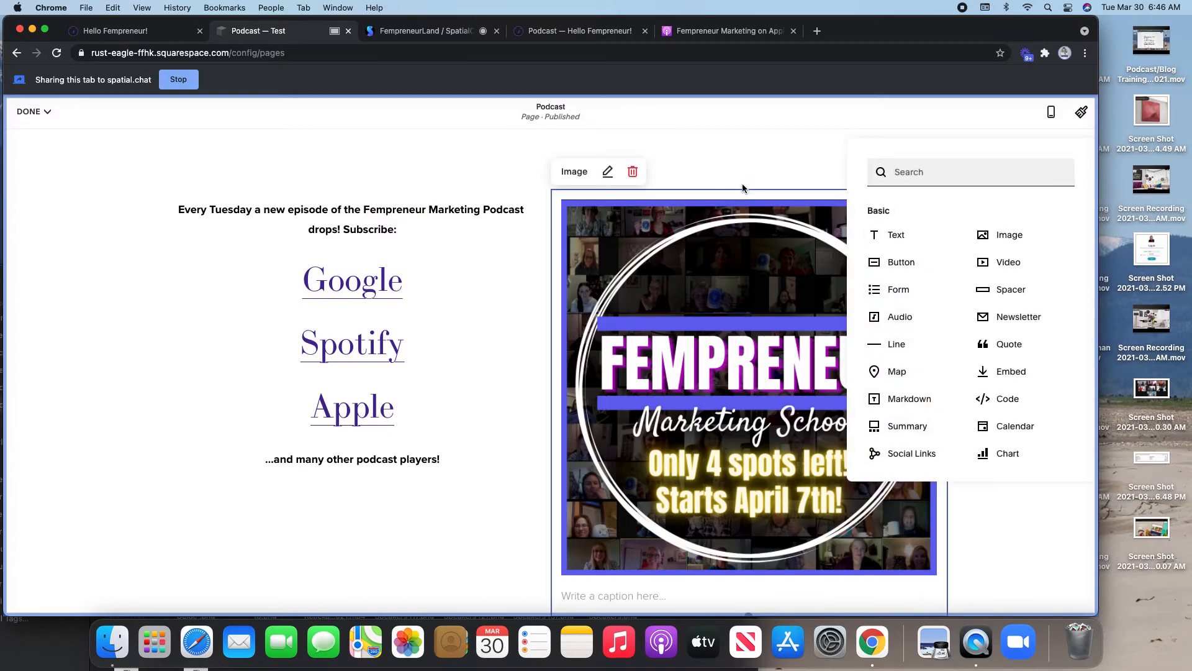
pyautogui.click(1013, 292)
pyautogui.moveTo(807, 207); pyautogui.dragTo(566, 299)
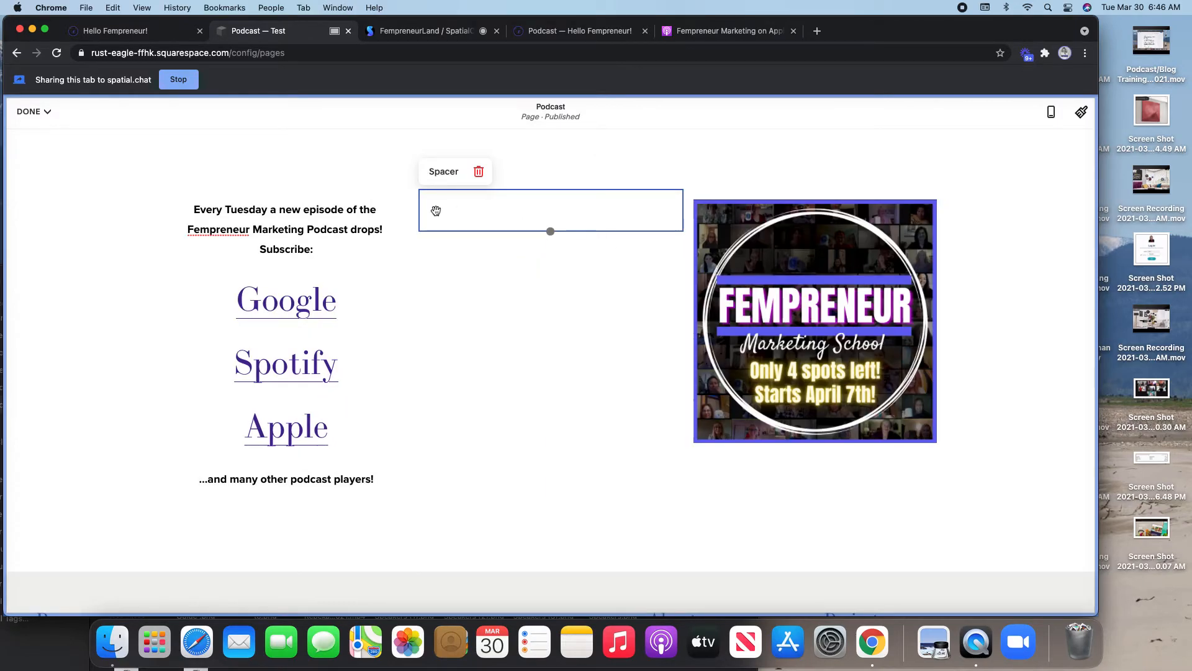
pyautogui.moveTo(421, 209); pyautogui.dragTo(562, 210)
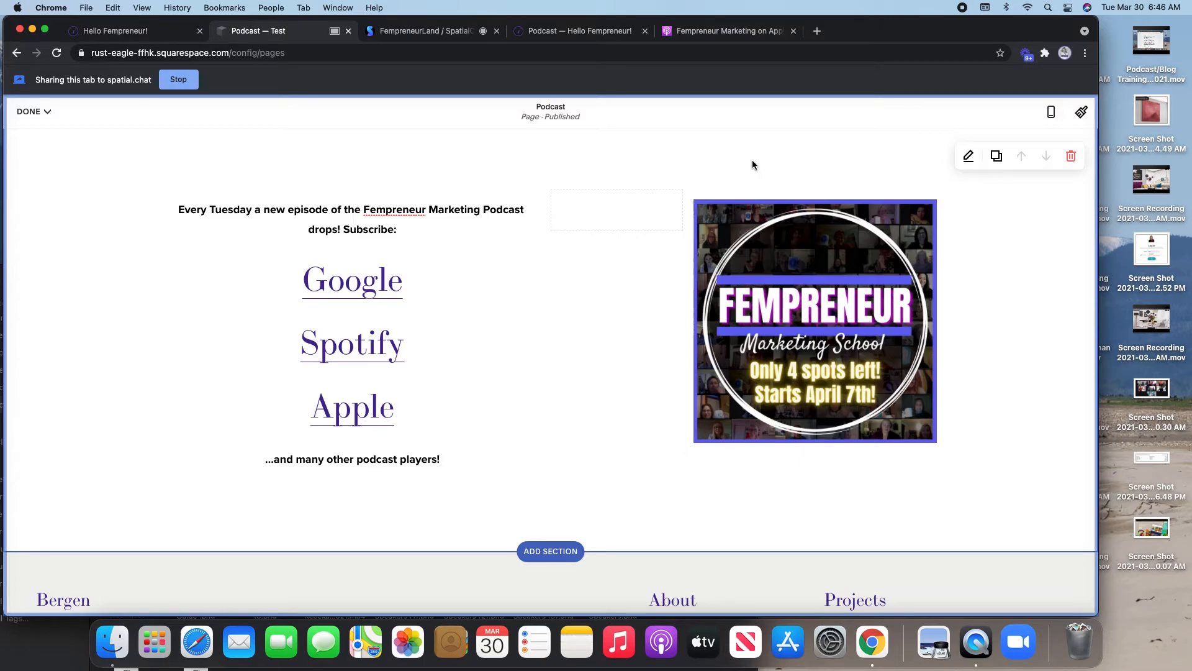
pyautogui.click(41, 112)
# - Save and publish the Podcast page edits, returning to the Pages panel
pyautogui.click(34, 135)
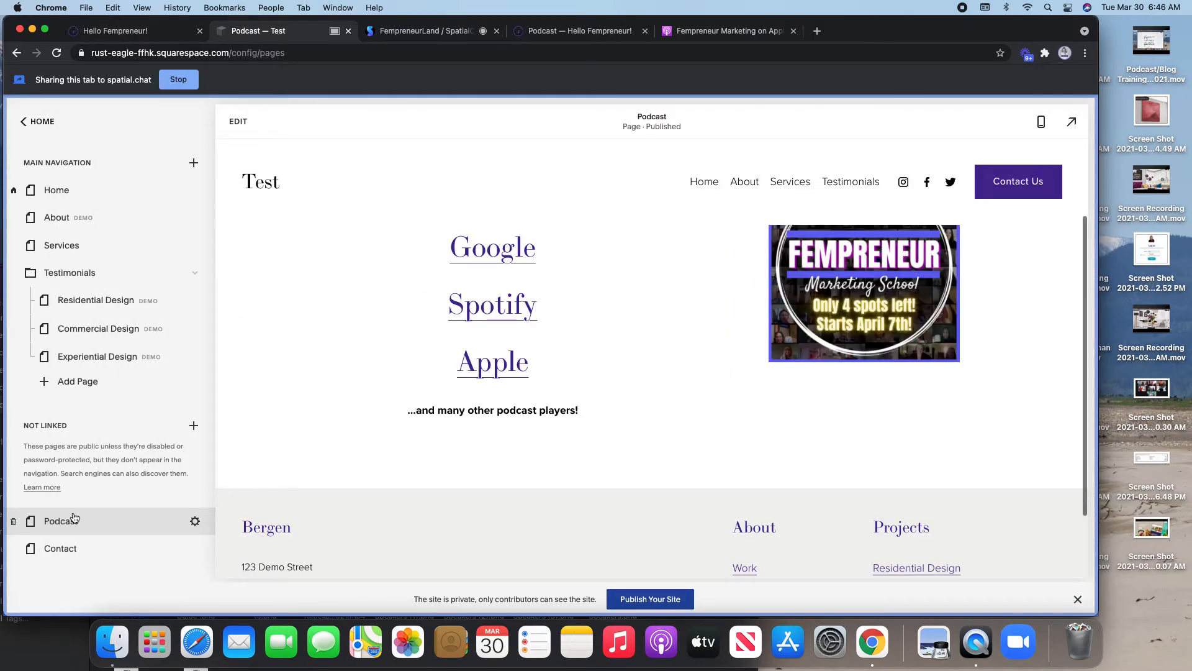
pyautogui.scroll(1, 754, 403)
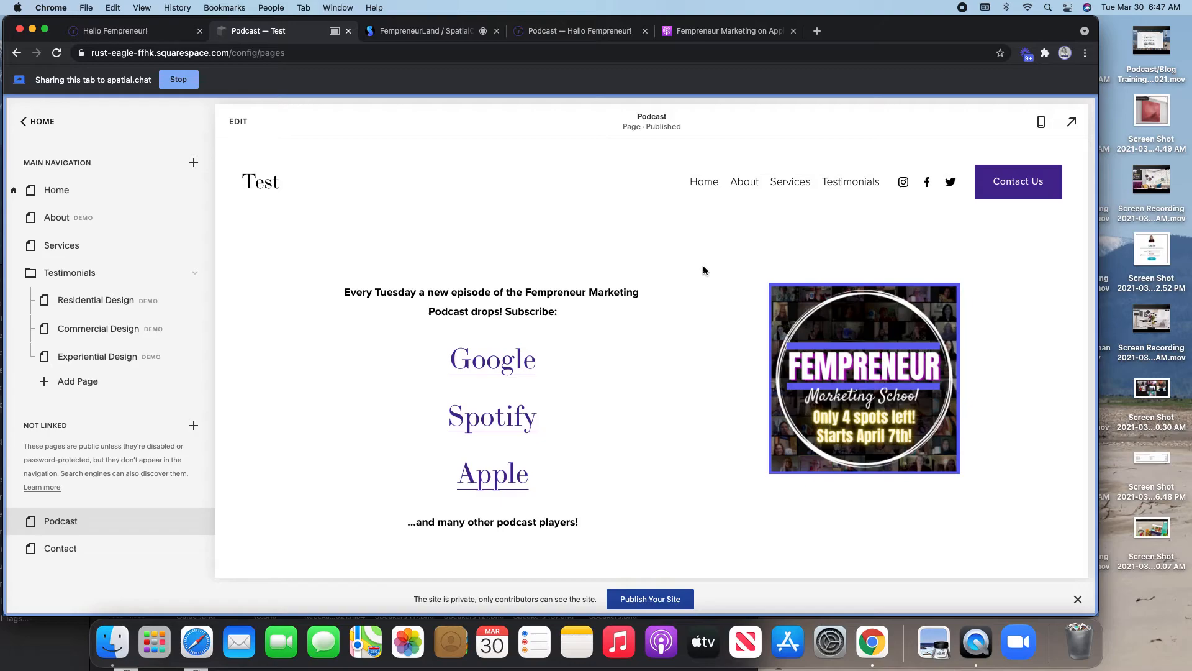
# - Switch to the FempreneurLand SpatialChat tab where the Podcast page is being shared
pyautogui.click(445, 28)
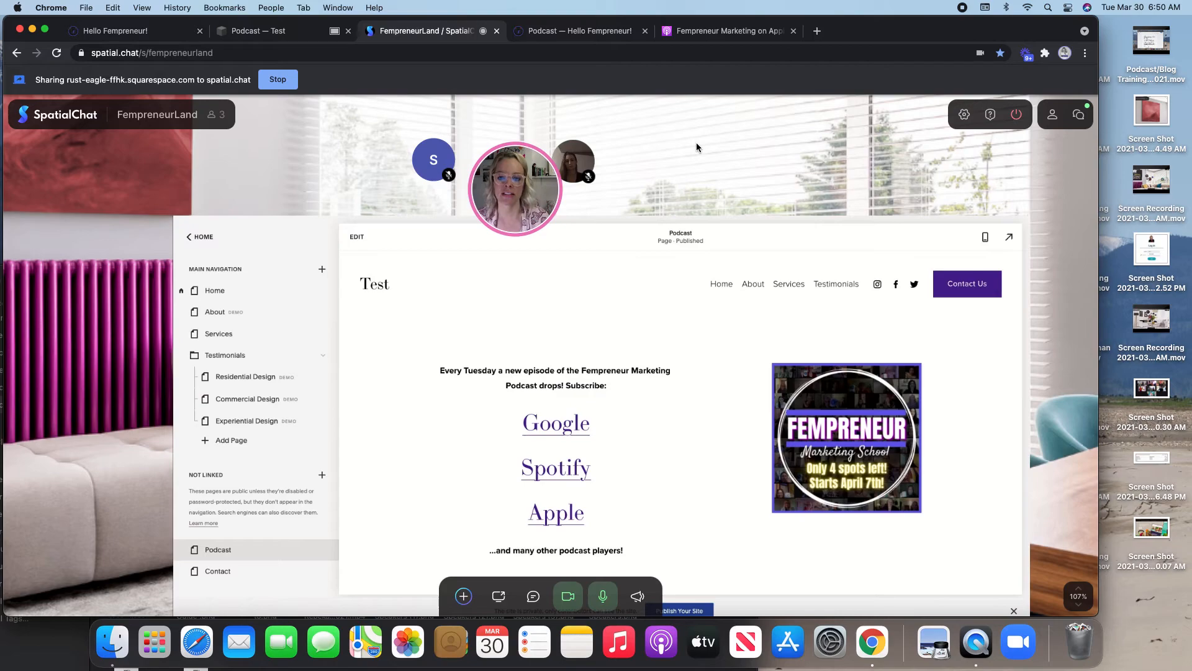
# - Make Chrome full screen and close the Hello Fempreneur and Apple Podcasts tabs
pyautogui.moveTo(583, 311)
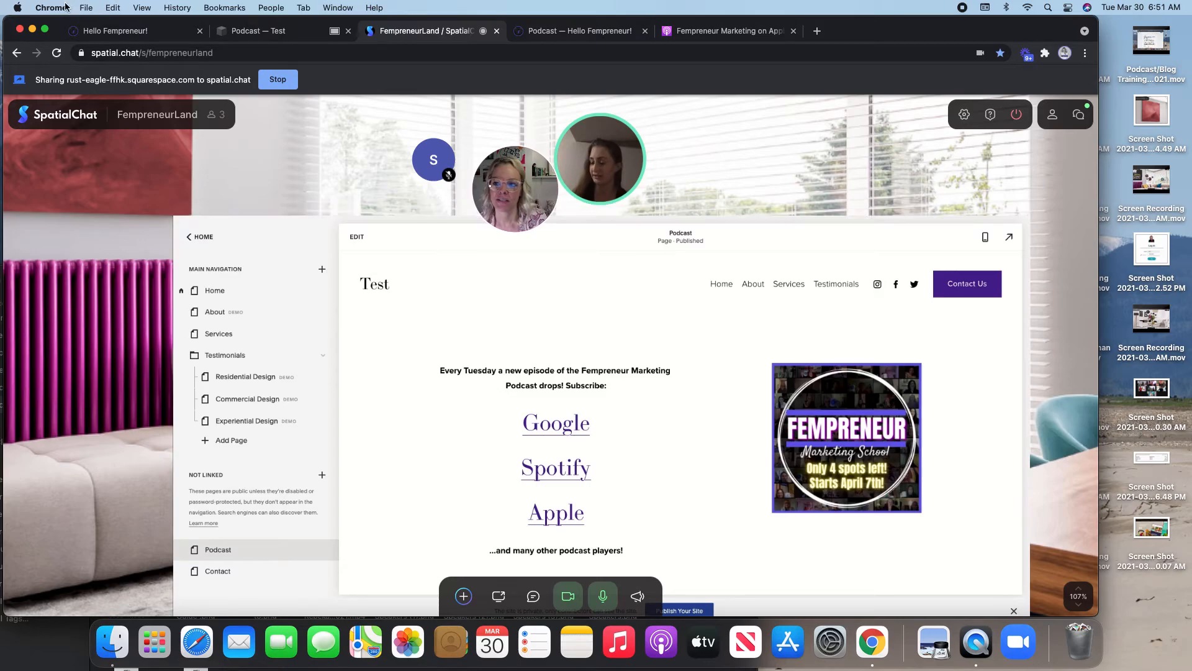
pyautogui.click(44, 30)
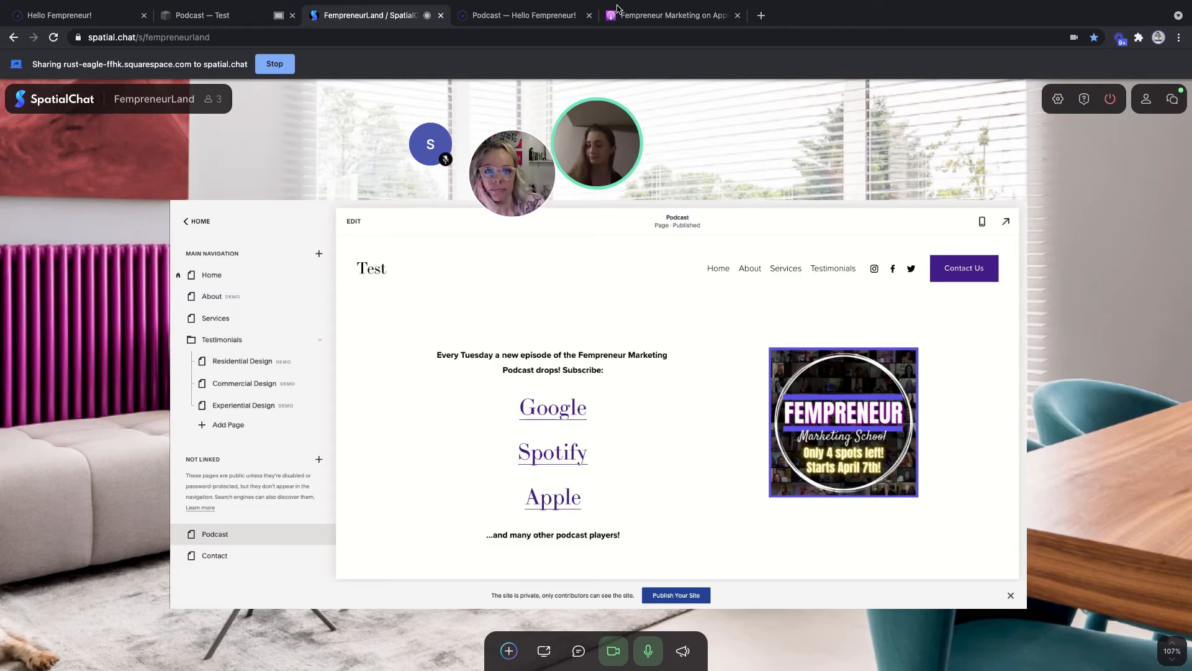
pyautogui.click(588, 16)
pyautogui.click(589, 15)
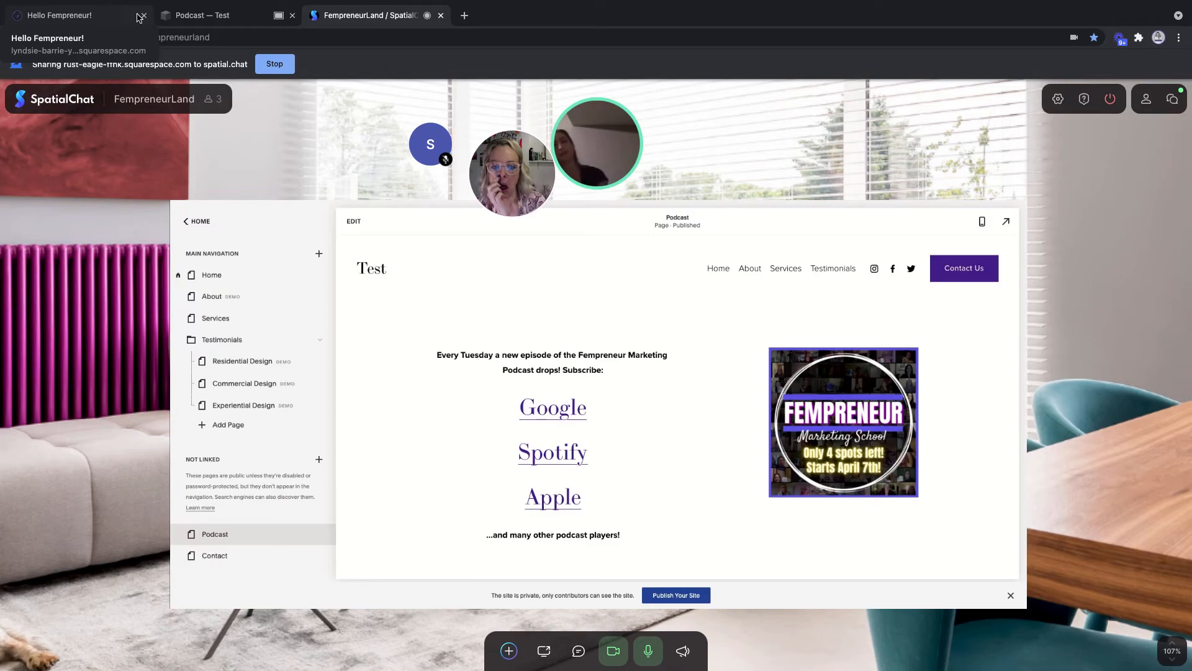
# - Open the Test site's Home page with its workshop video, then go back to the SpatialChat room
pyautogui.click(205, 15)
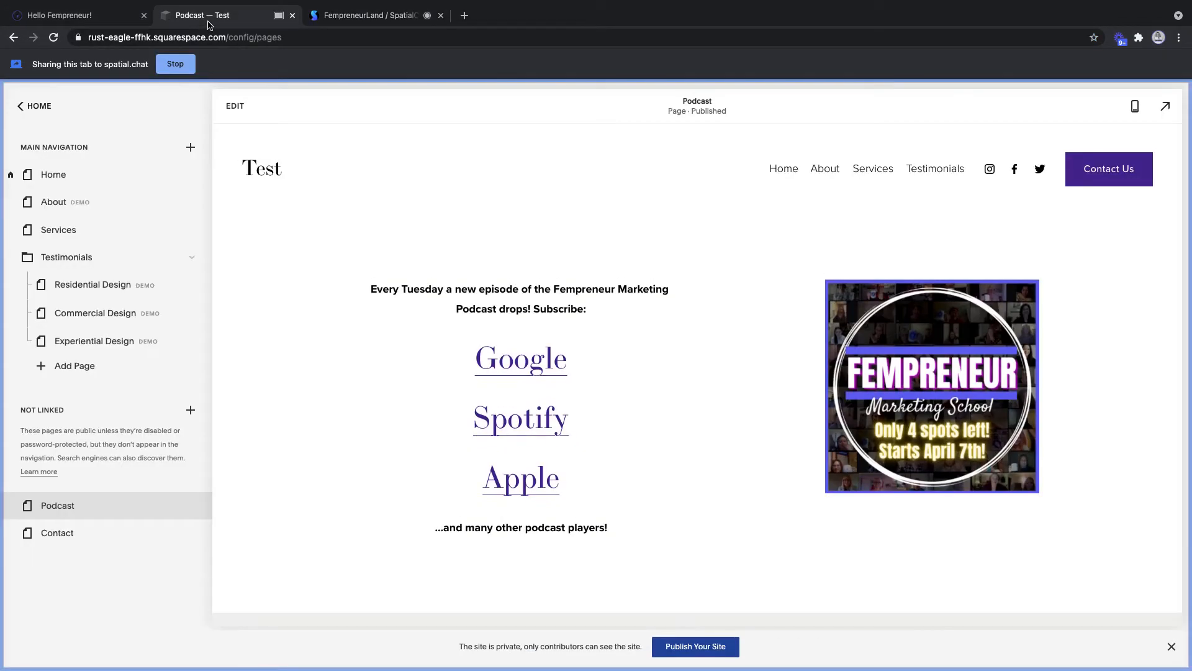
pyautogui.click(64, 181)
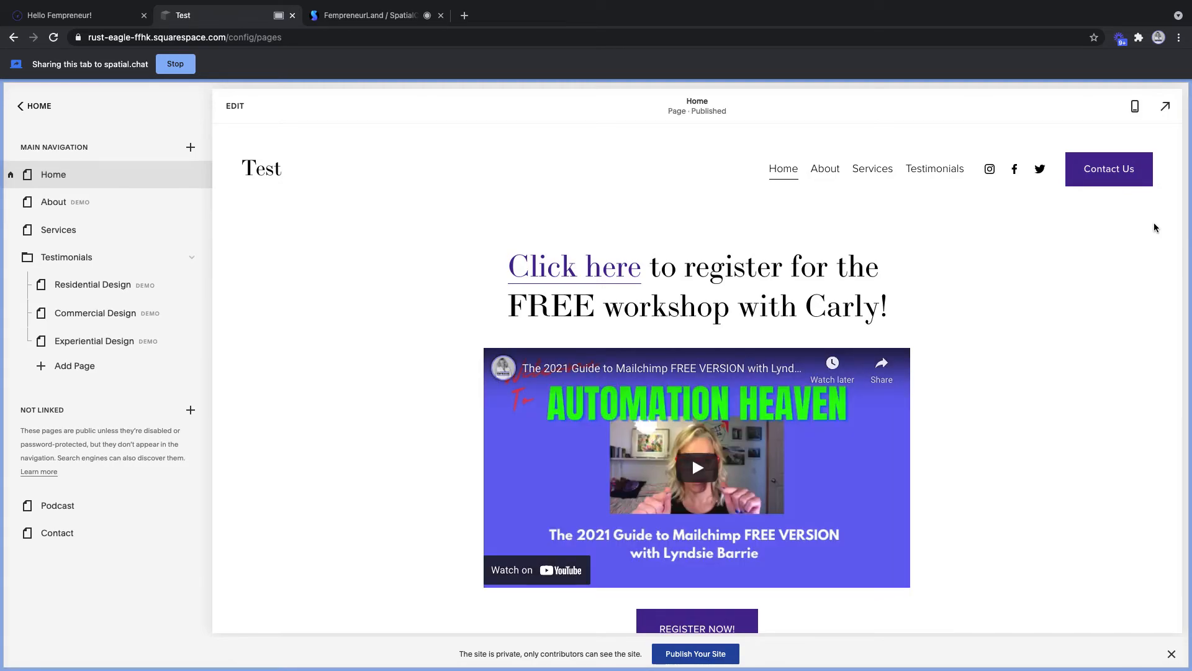
pyautogui.scroll(-2, 1155, 228)
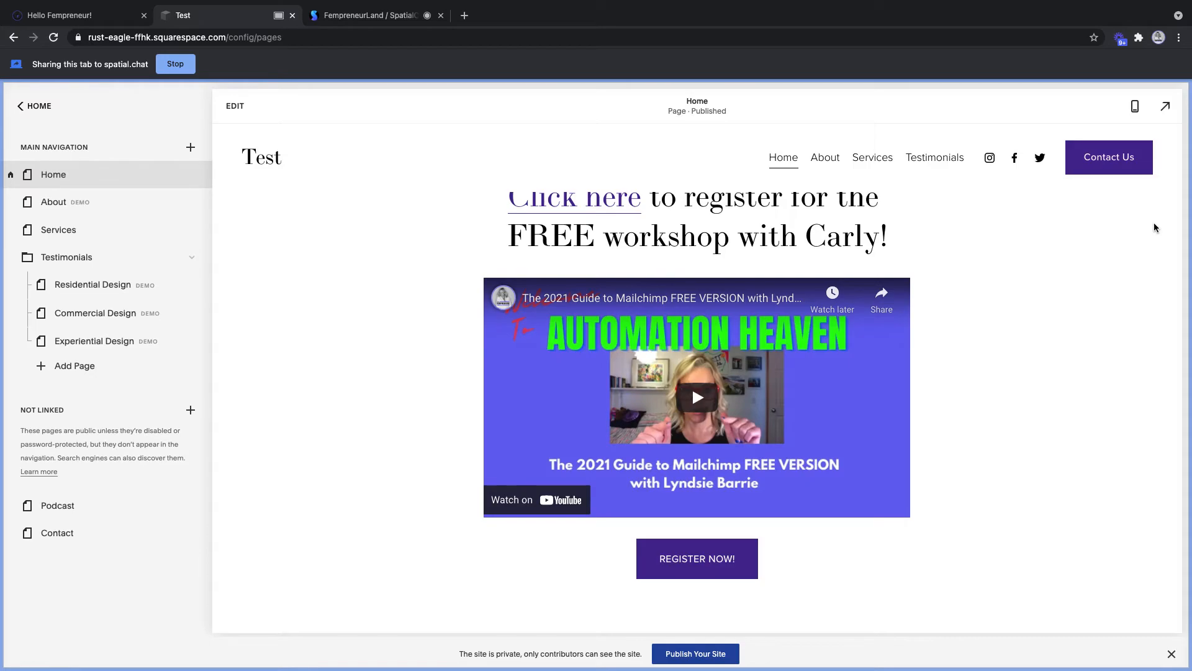
pyautogui.scroll(1, 1155, 228)
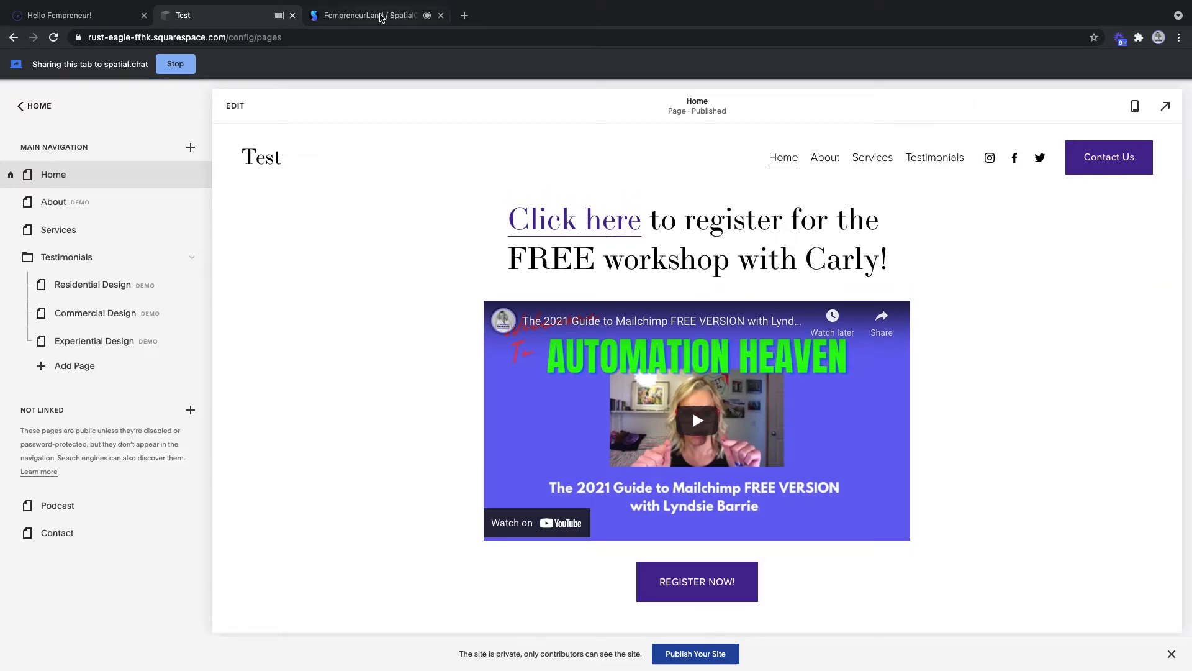
pyautogui.click(381, 16)
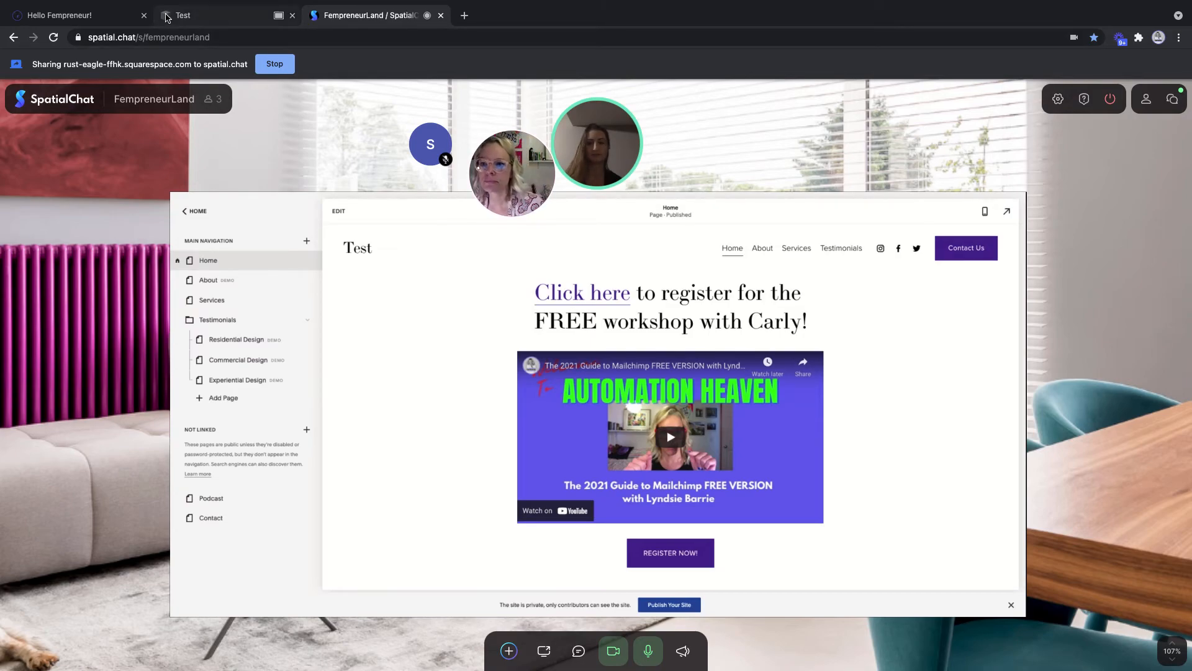
# - Stop sharing the Squarespace tab and enter builtbyrevival.com in a new tab
pyautogui.click(275, 64)
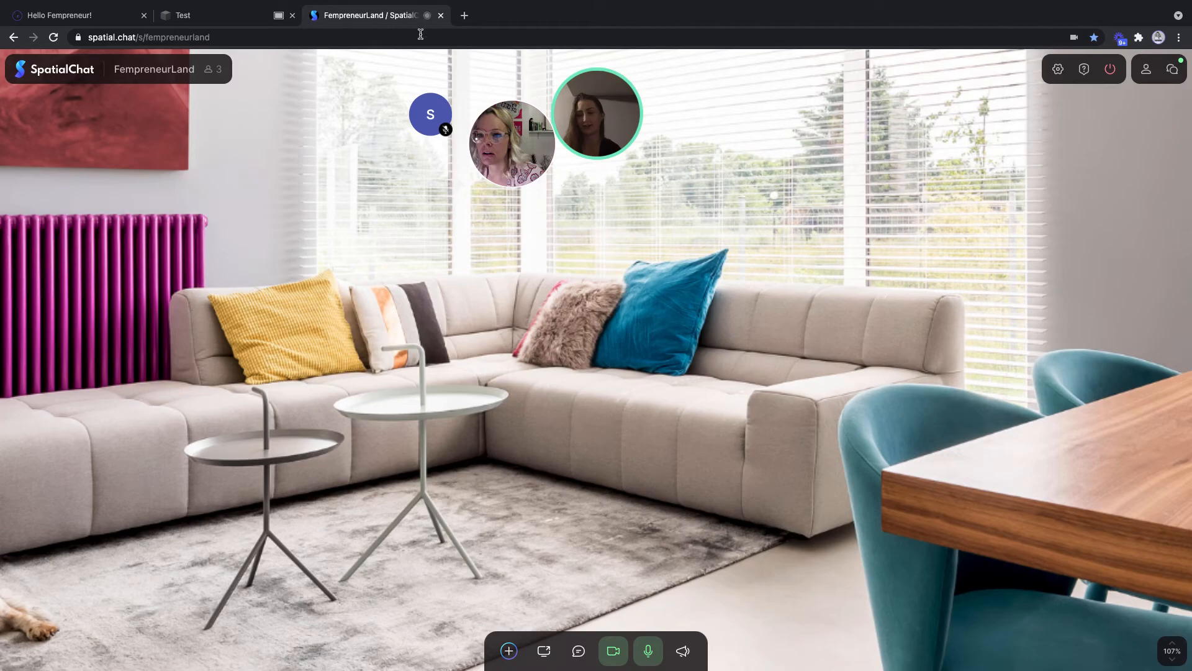
pyautogui.click(464, 16)
pyautogui.write('revi')
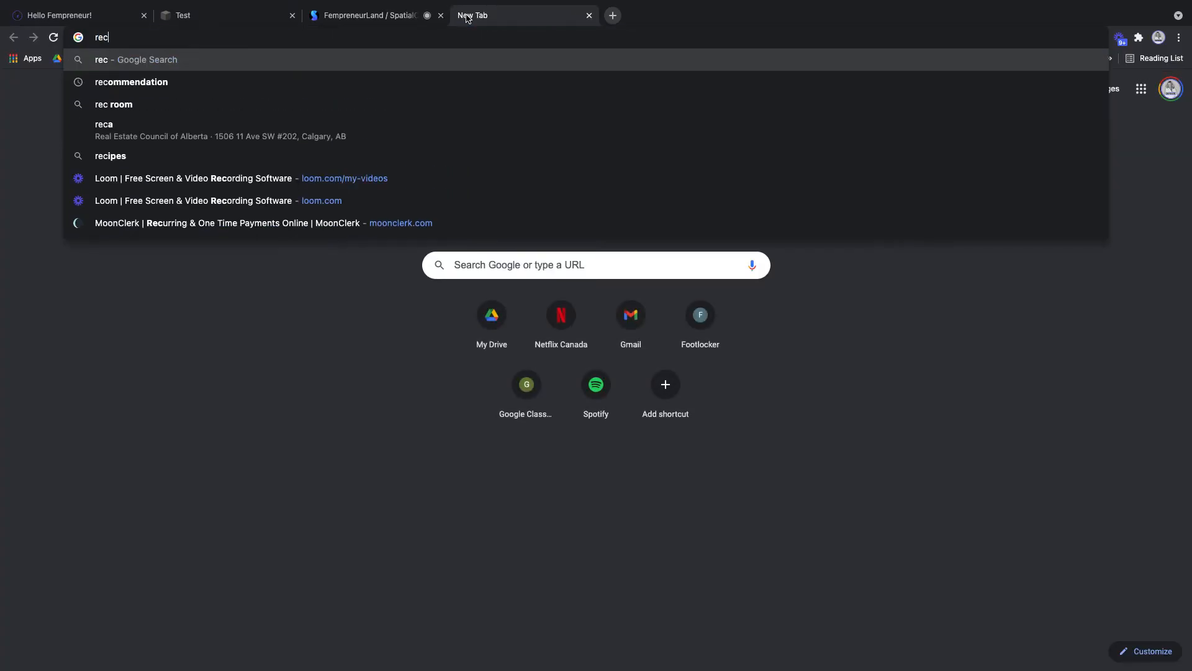
pyautogui.write('val')
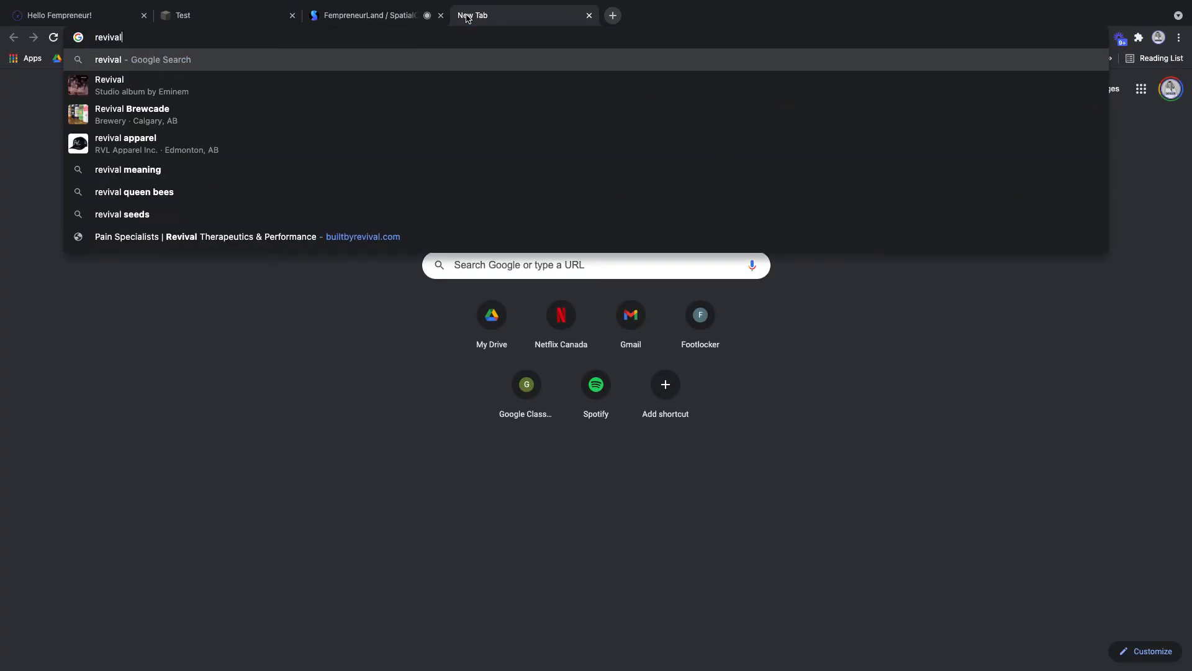
pyautogui.press('BackSpace')
pyautogui.press('BackSpace')
pyautogui.press('BackSpace')
pyautogui.press('BackSpace')
pyautogui.press('BackSpace')
pyautogui.press('BackSpace')
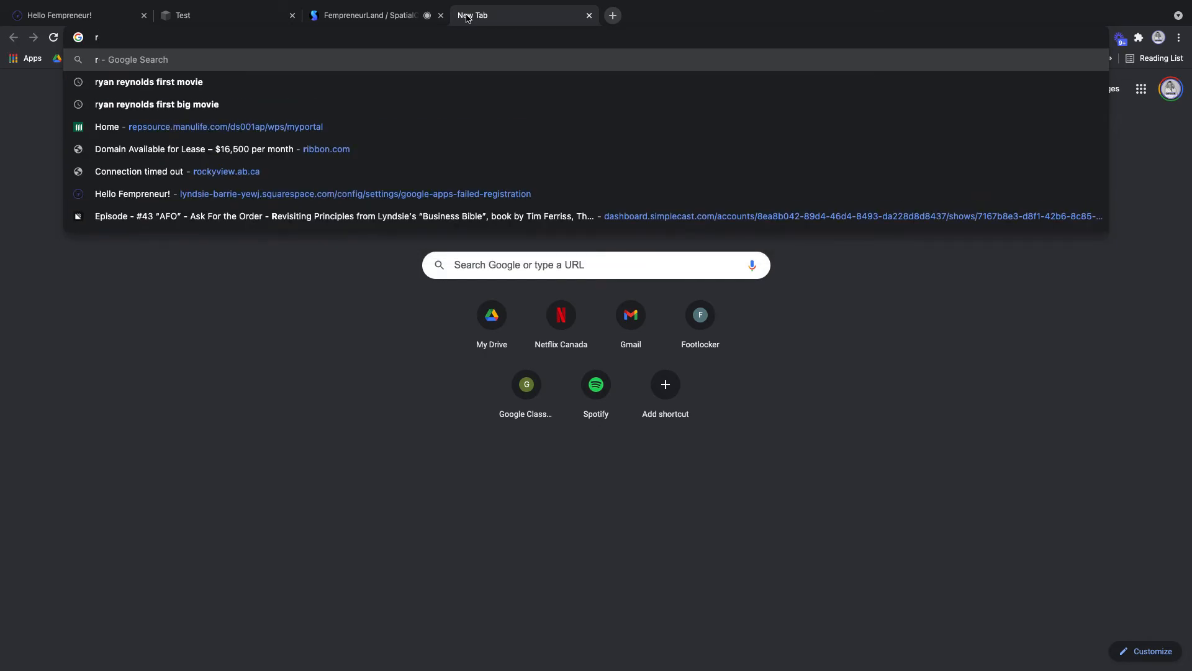
pyautogui.press('BackSpace')
pyautogui.write('builtbyre')
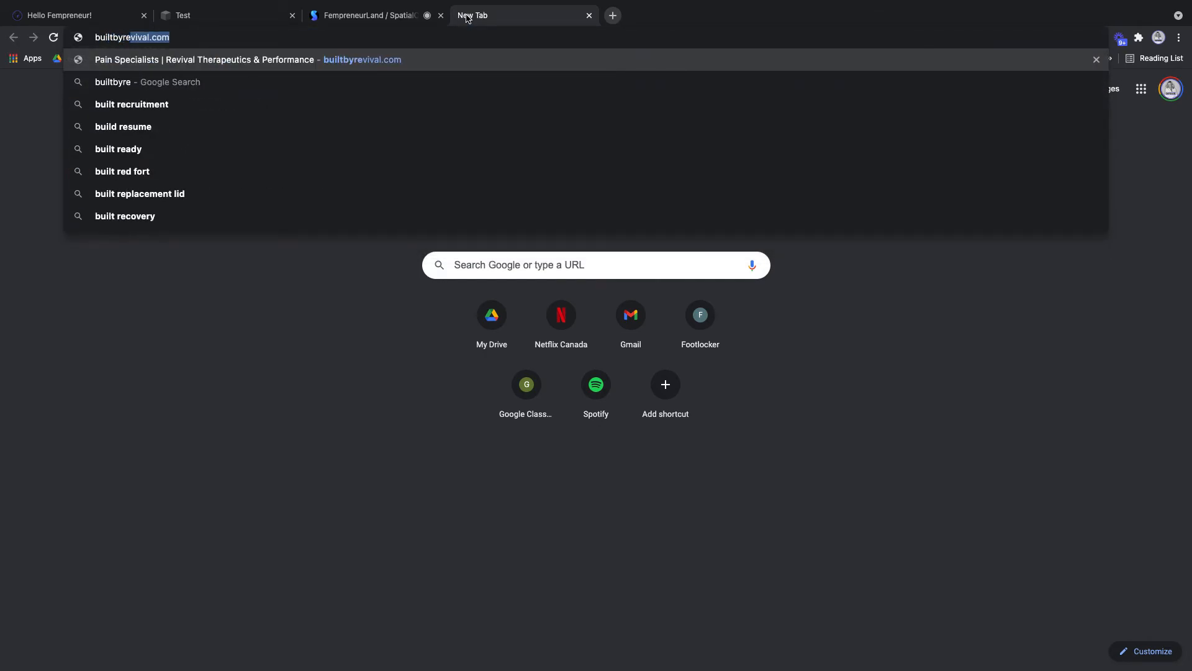
pyautogui.write('vival.comn')
pyautogui.press('Return')
# - Correct the address to builtbyrevival.com, load the site, and return to the SpatialChat room
pyautogui.click(358, 42)
pyautogui.write('buyilsdt')
pyautogui.press('BackSpace')
pyautogui.press('BackSpace')
pyautogui.press('BackSpace')
pyautogui.press('BackSpace')
pyautogui.press('BackSpace')
pyautogui.press('BackSpace')
pyautogui.write('iltby')
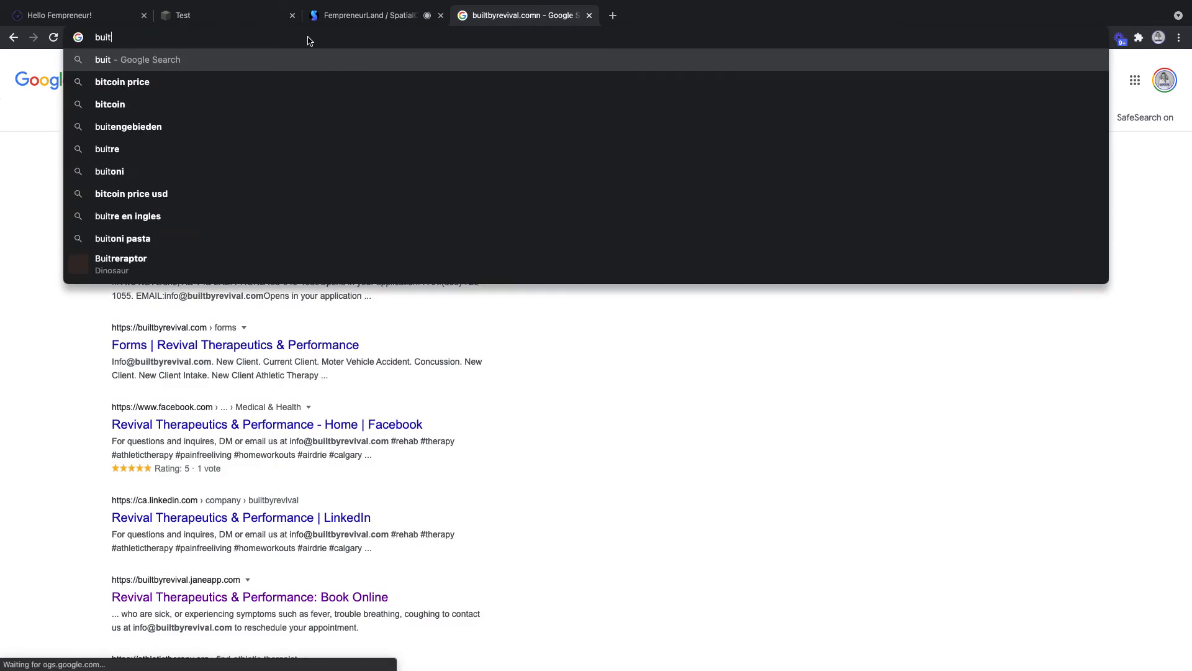
pyautogui.write('re')
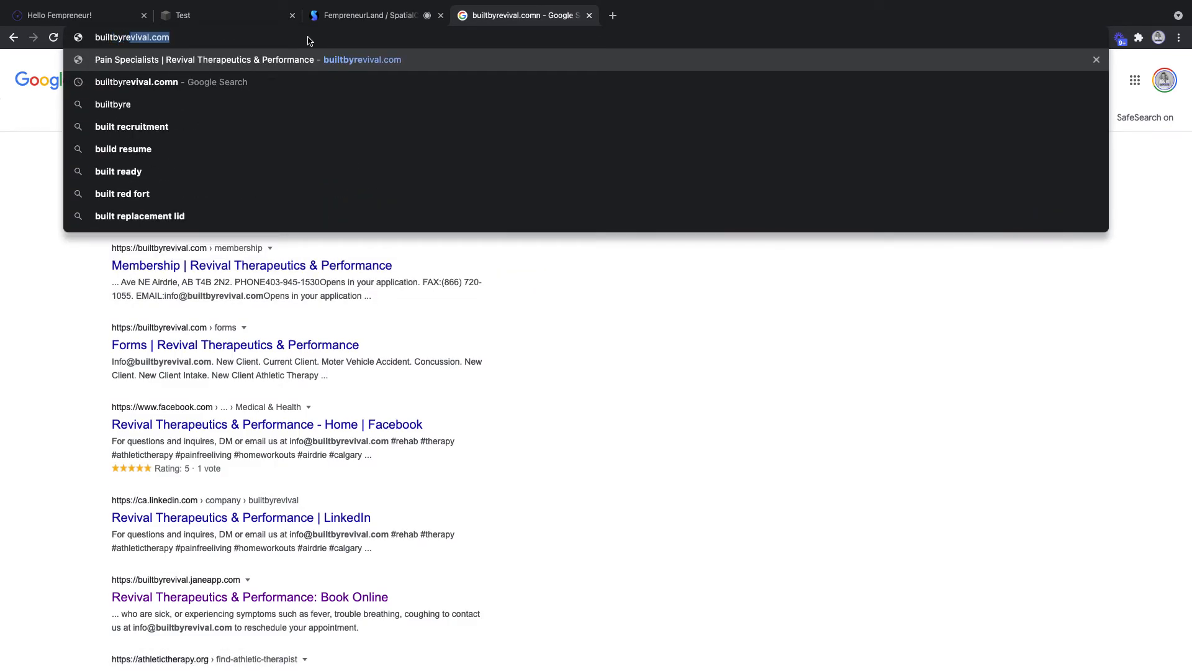
pyautogui.write('vival.com')
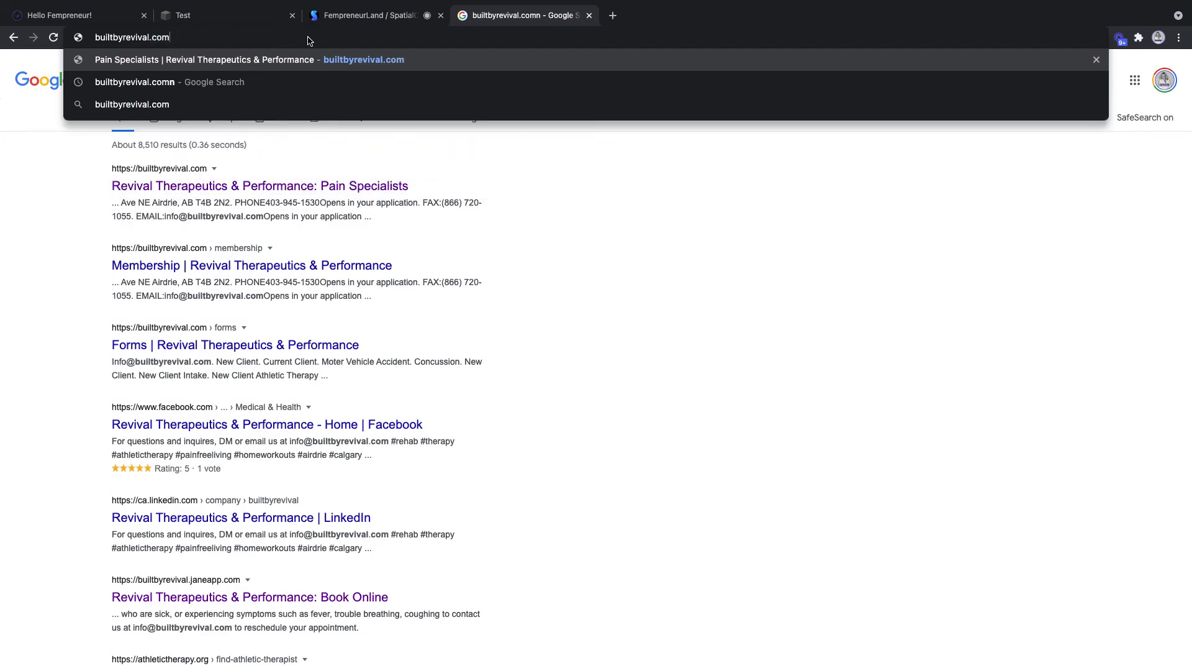
pyautogui.press('Return')
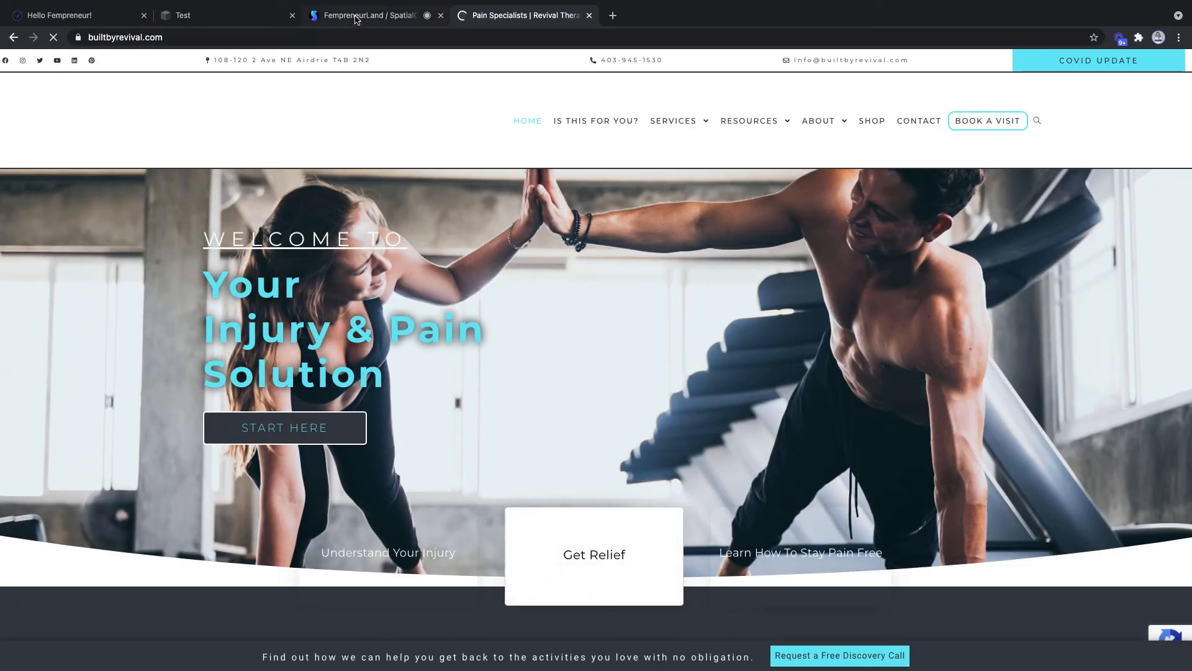
pyautogui.click(212, 17)
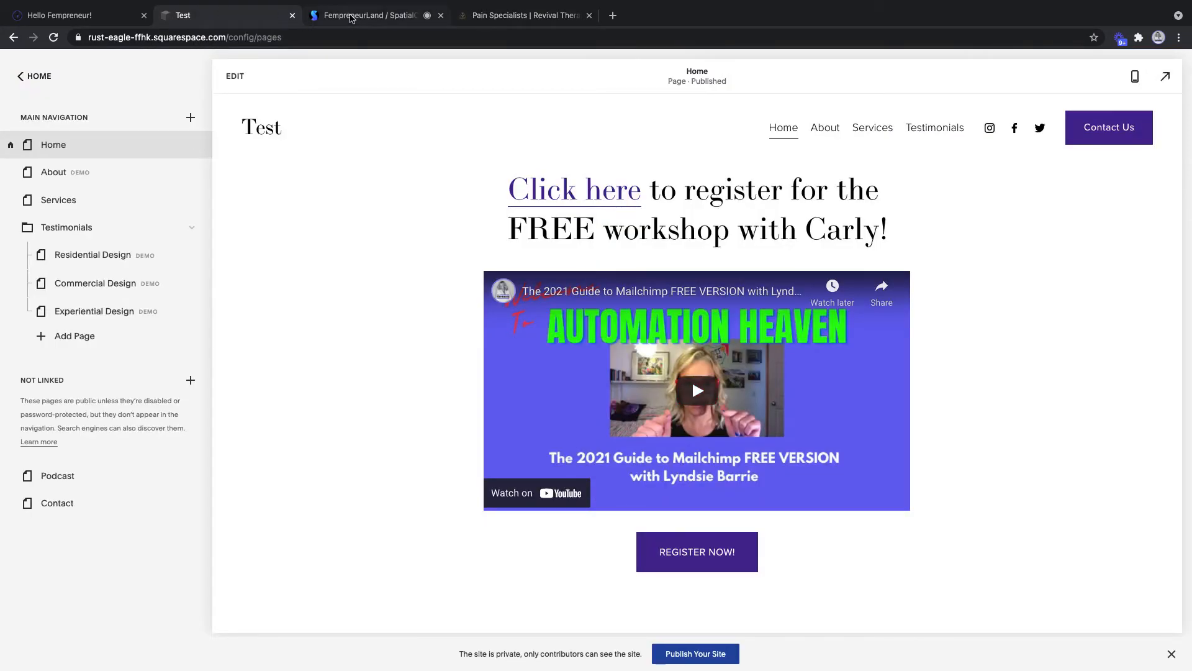
pyautogui.click(351, 17)
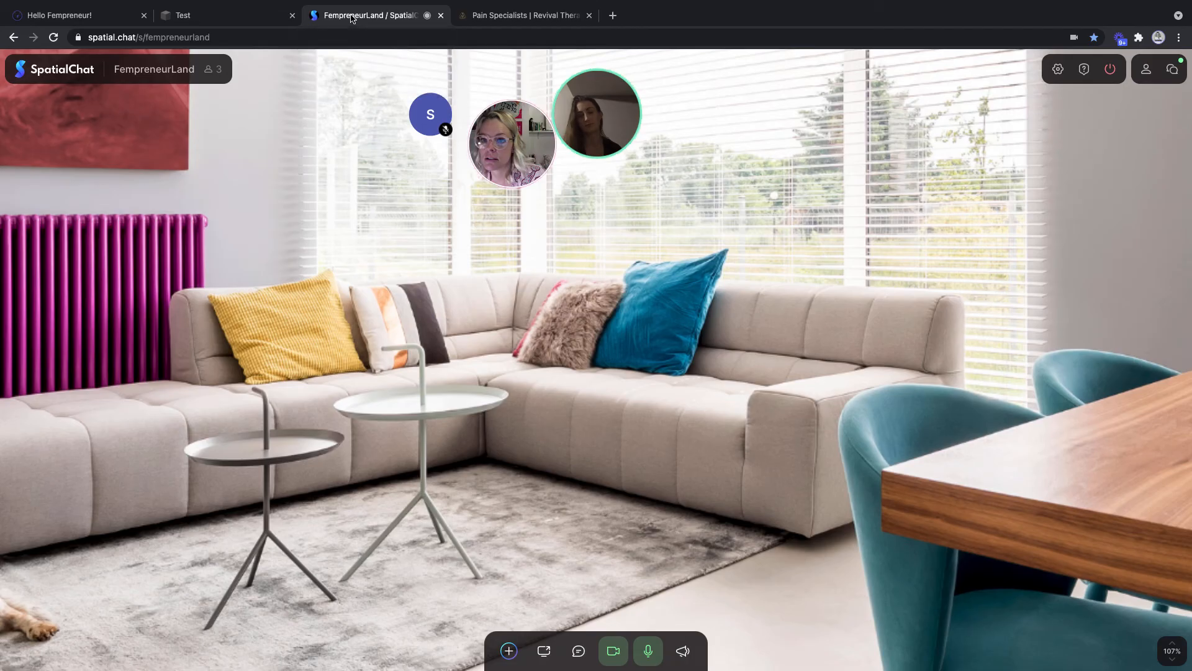
# - Share the Pain Specialists | Revival Chrome tab with the SpatialChat room
pyautogui.click(544, 652)
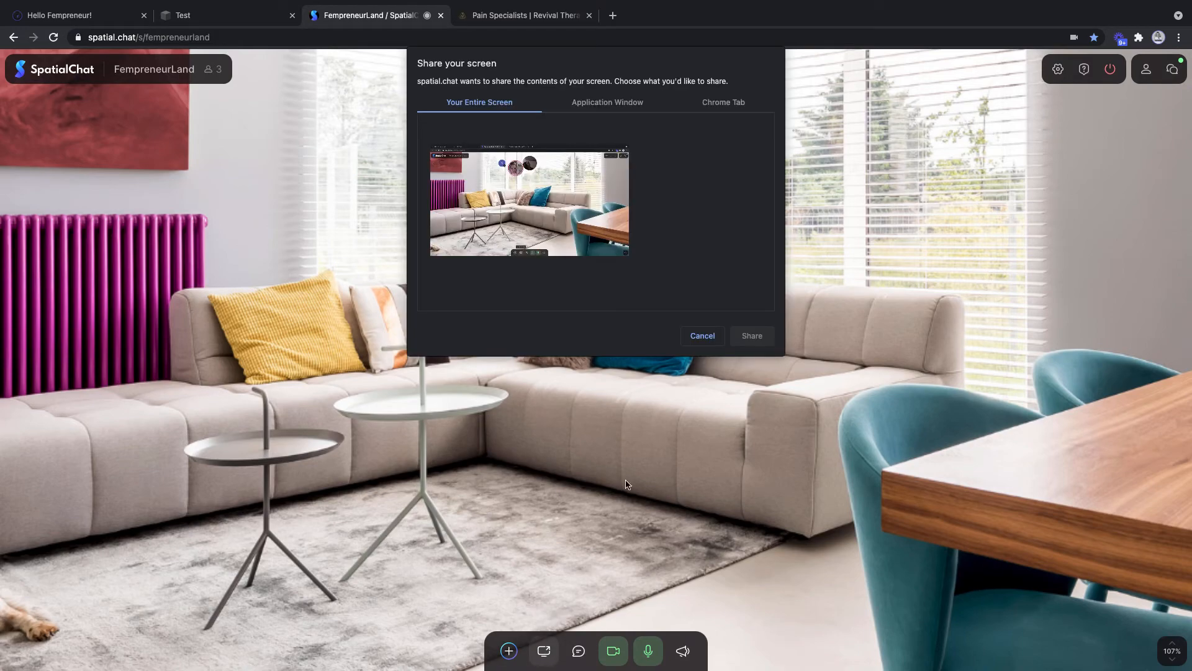
pyautogui.click(608, 103)
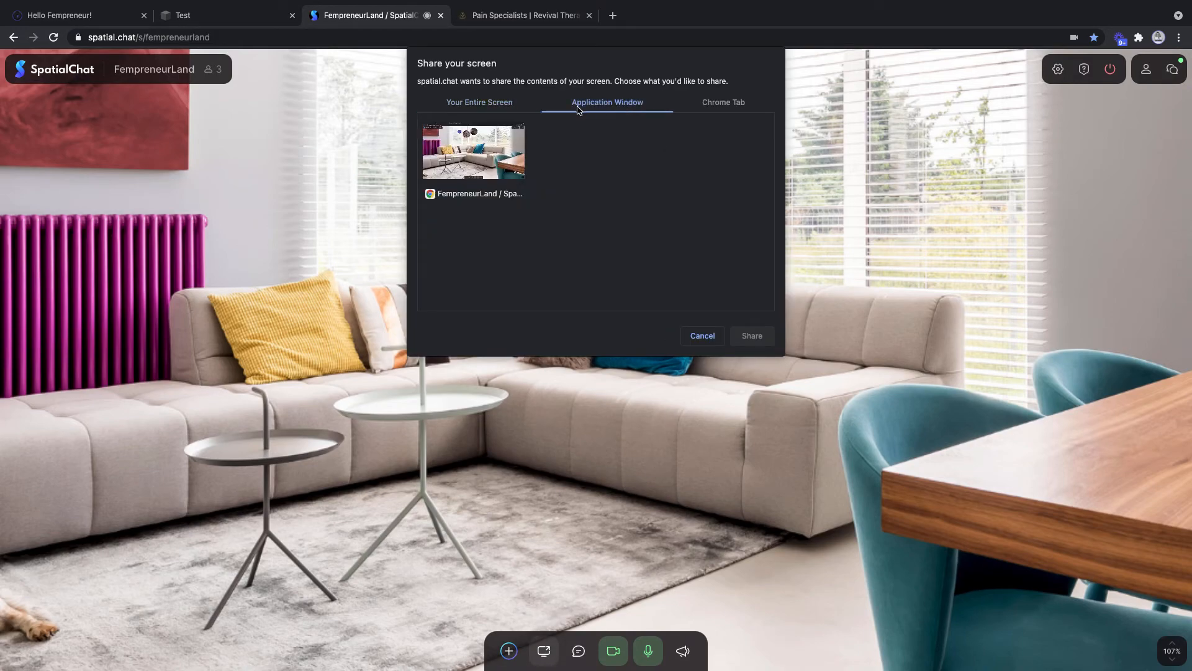
pyautogui.click(724, 106)
pyautogui.click(480, 169)
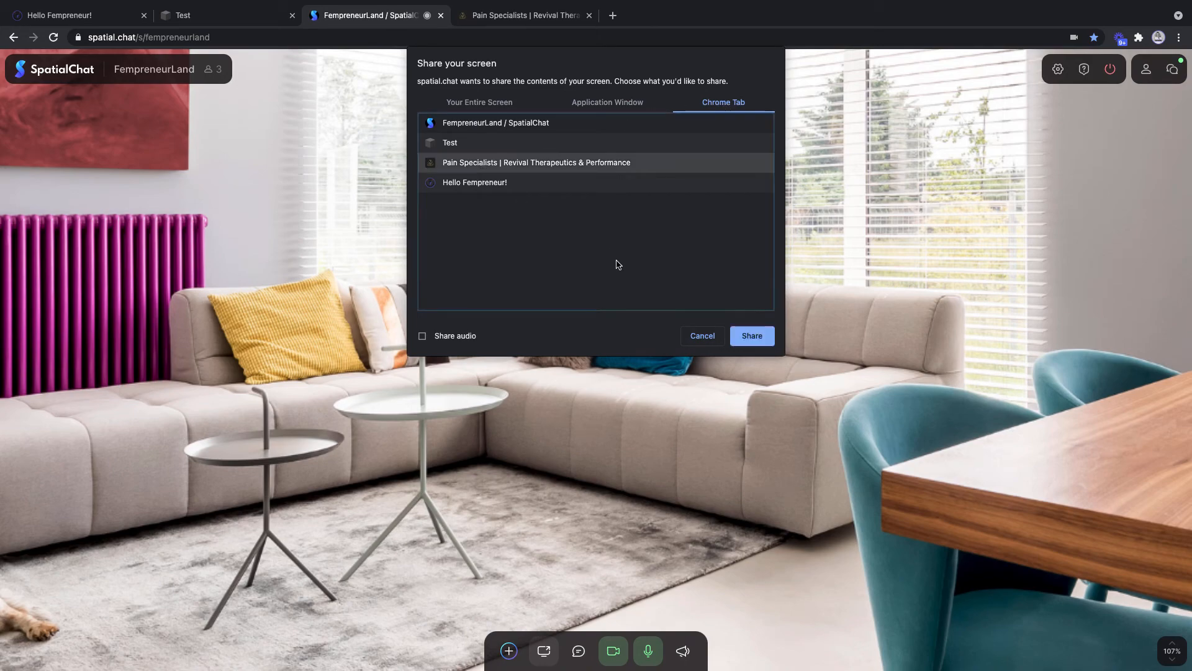
pyautogui.click(759, 338)
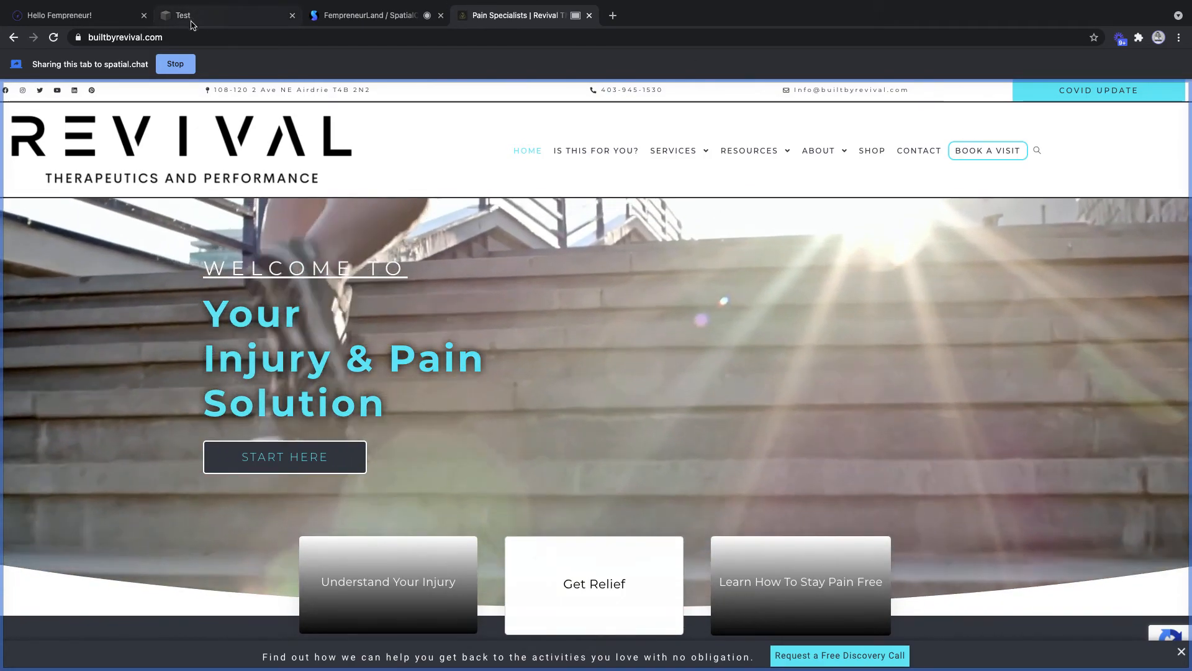
# - Check the Squarespace tab and the room's shared view, then return to the Revival website tab
pyautogui.click(192, 24)
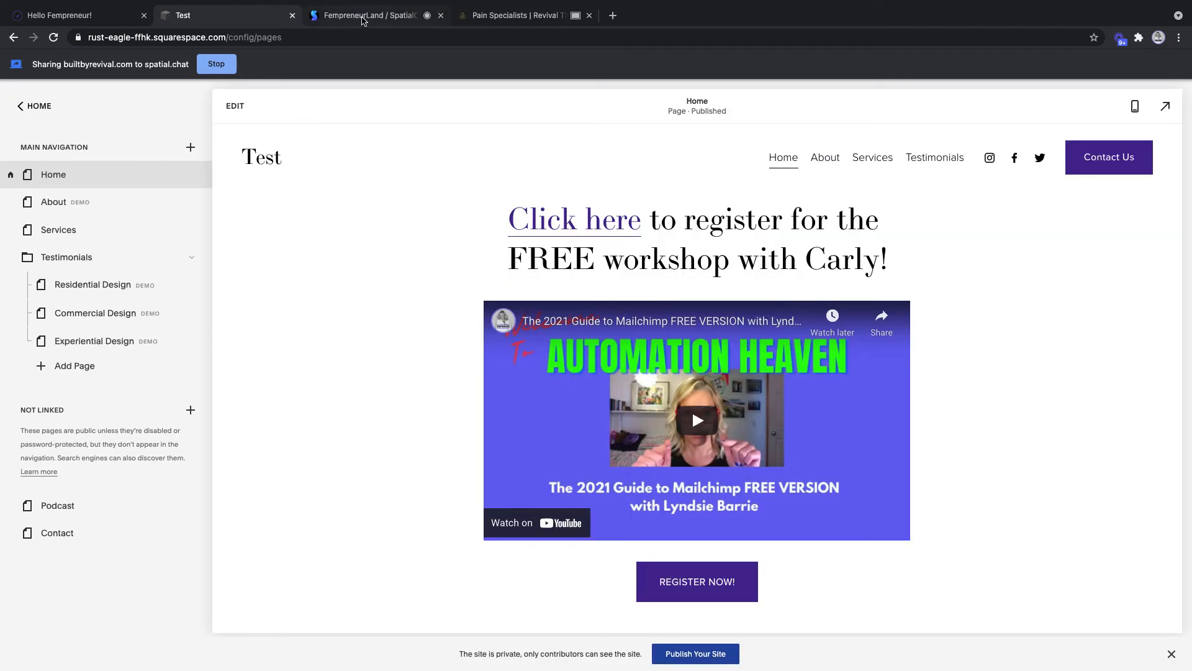
pyautogui.click(363, 18)
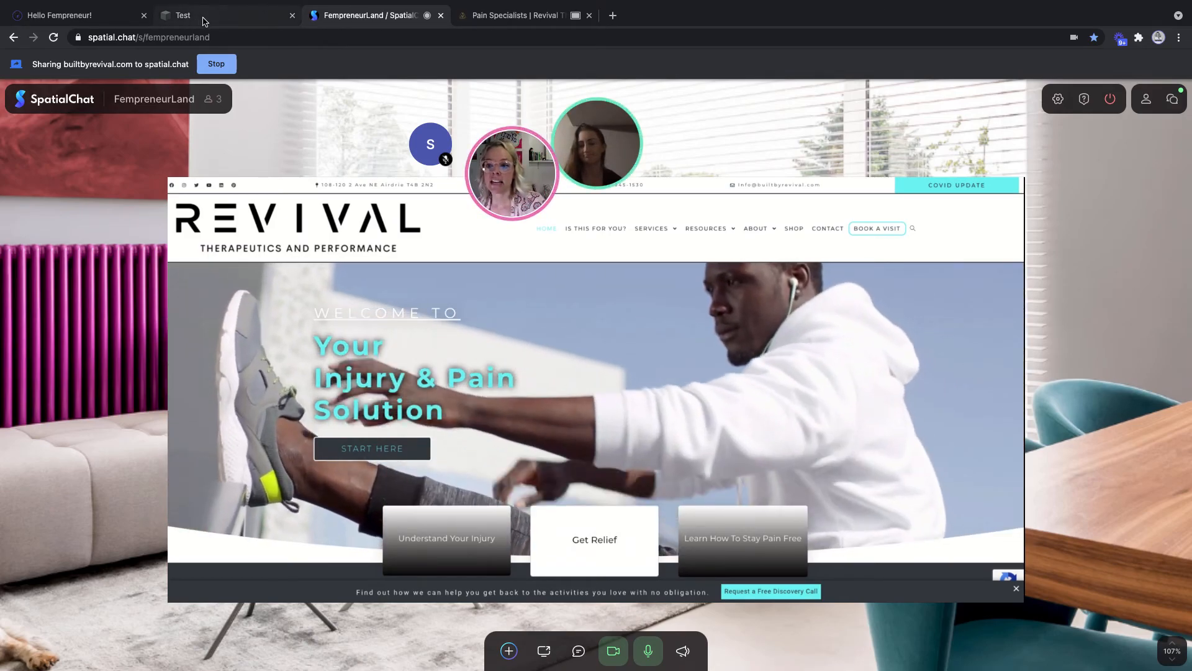
pyautogui.click(593, 16)
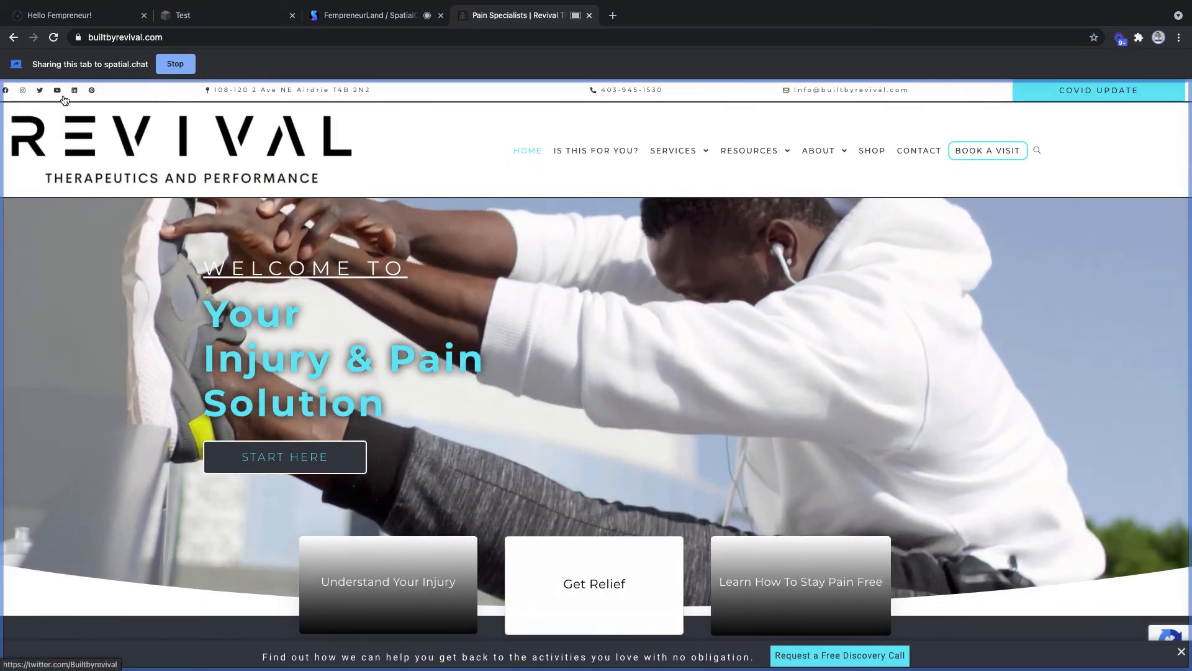
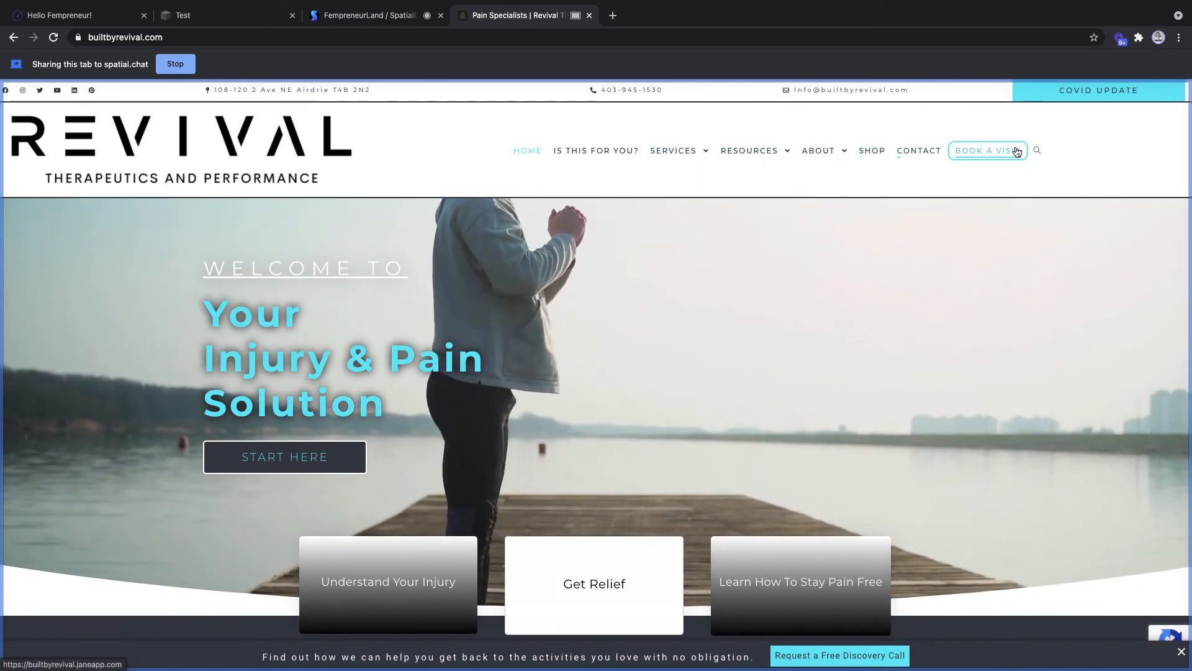
# - Scroll the Revival homepage and open the START HERE page about the pain and injury clinic
pyautogui.moveTo(666, 152)
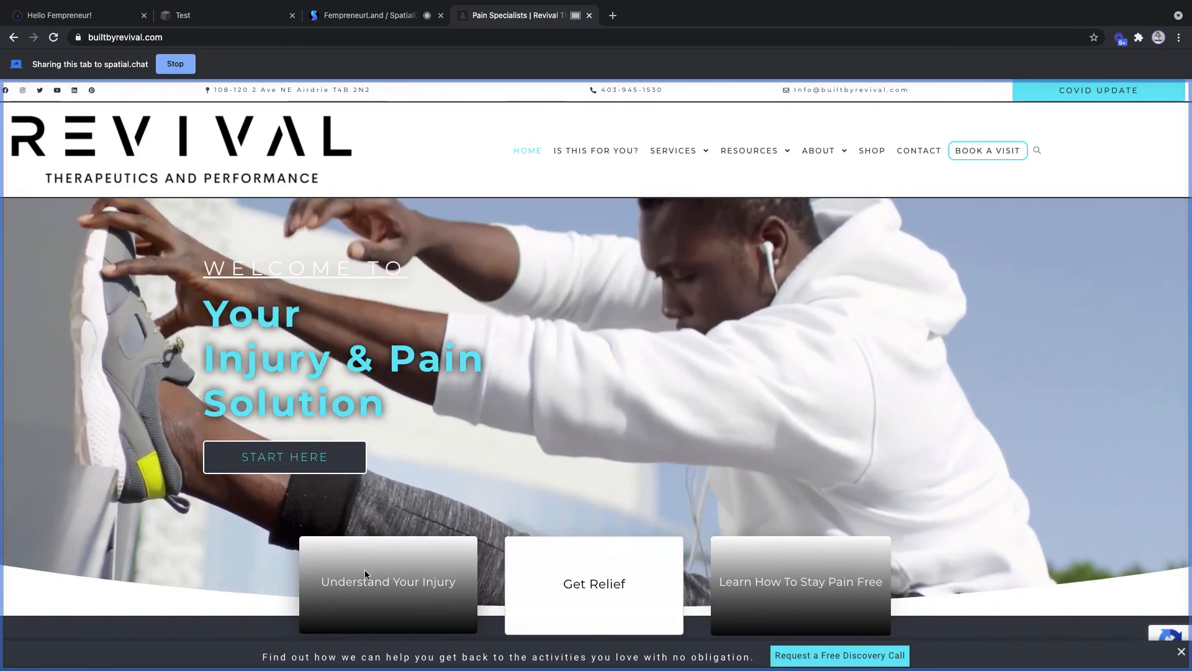
pyautogui.scroll(-3, 1032, 524)
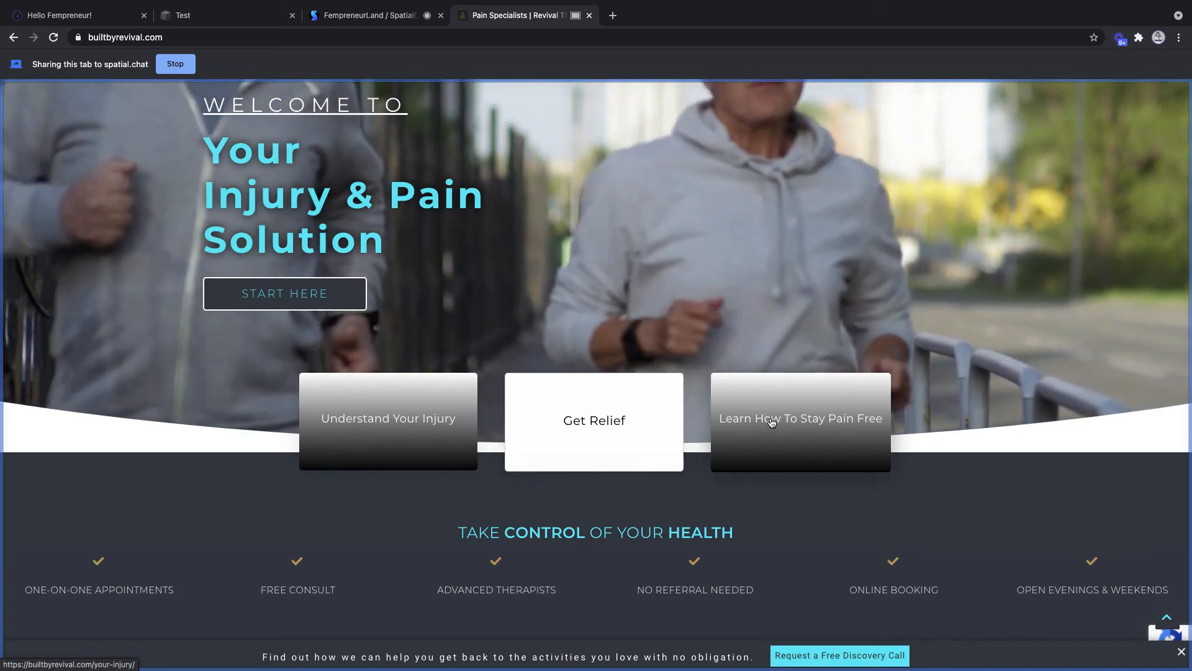
pyautogui.scroll(1, 410, 354)
pyautogui.scroll(2, 409, 354)
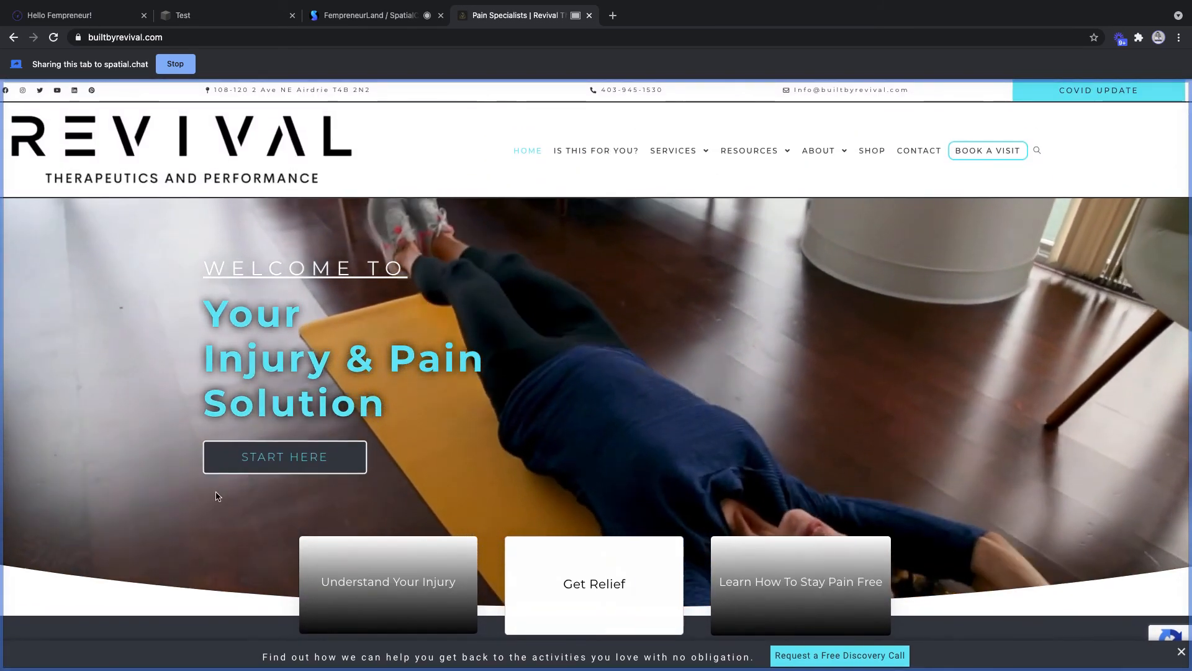
pyautogui.click(287, 458)
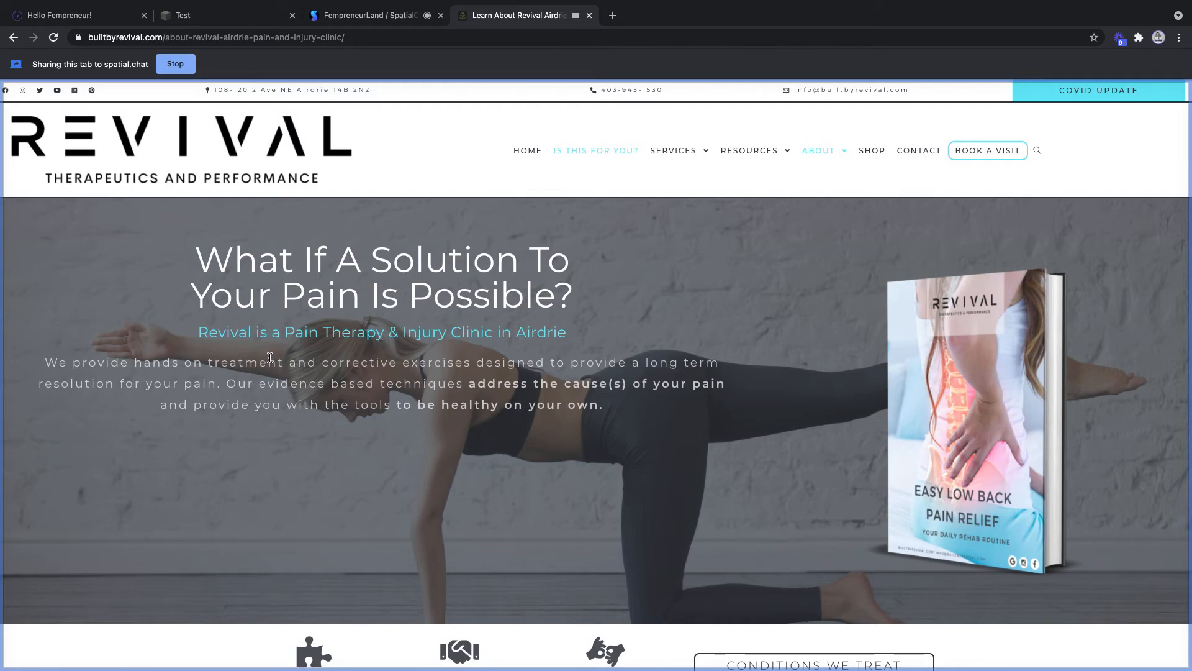
# - Browse the 'About Revival Airdrie Pain and Injury Clinic' page, then go back HOME
pyautogui.scroll(-1, 291, 317)
pyautogui.scroll(1, 317, 267)
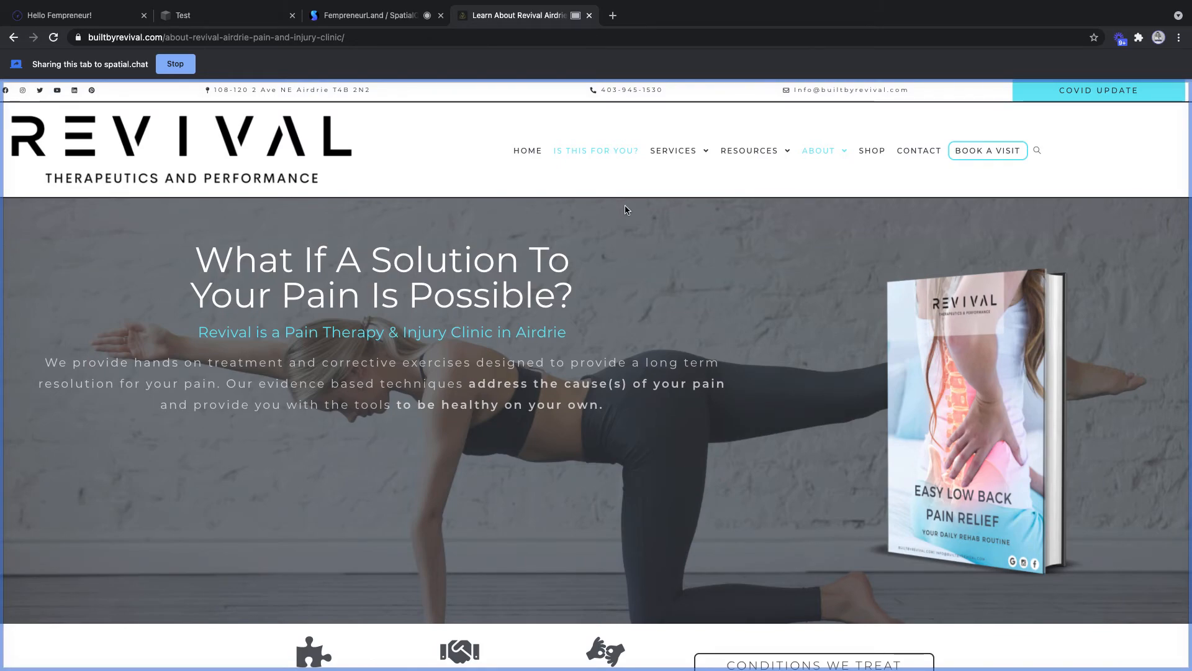
pyautogui.scroll(-3, 626, 210)
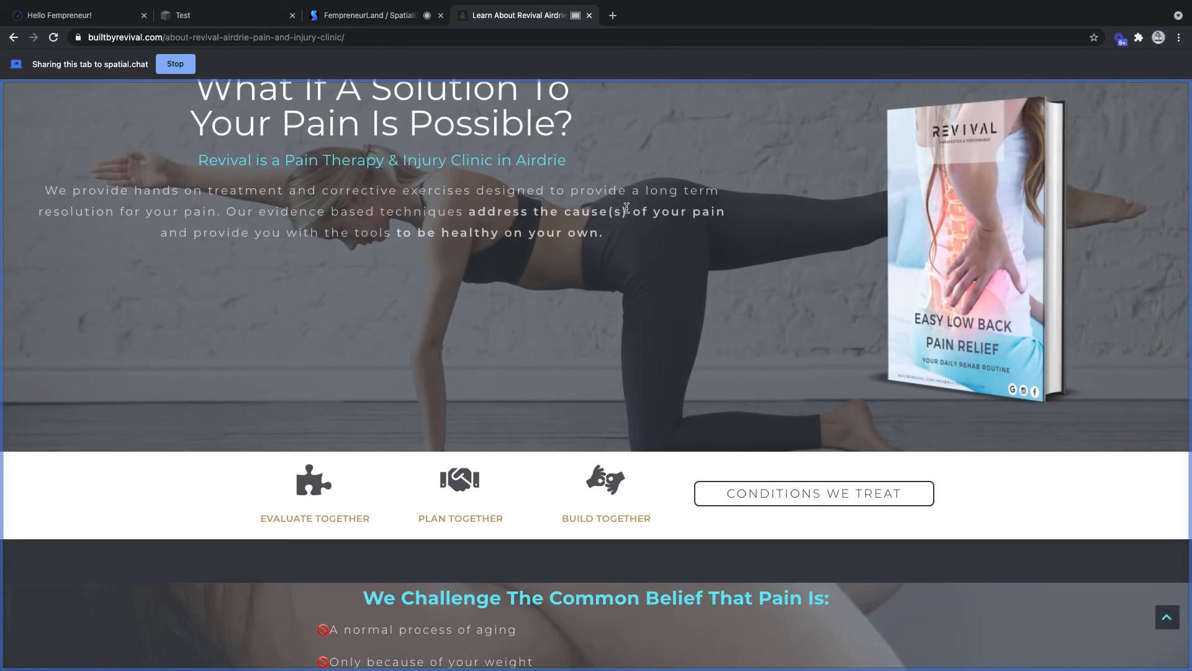
pyautogui.scroll(-7, 626, 208)
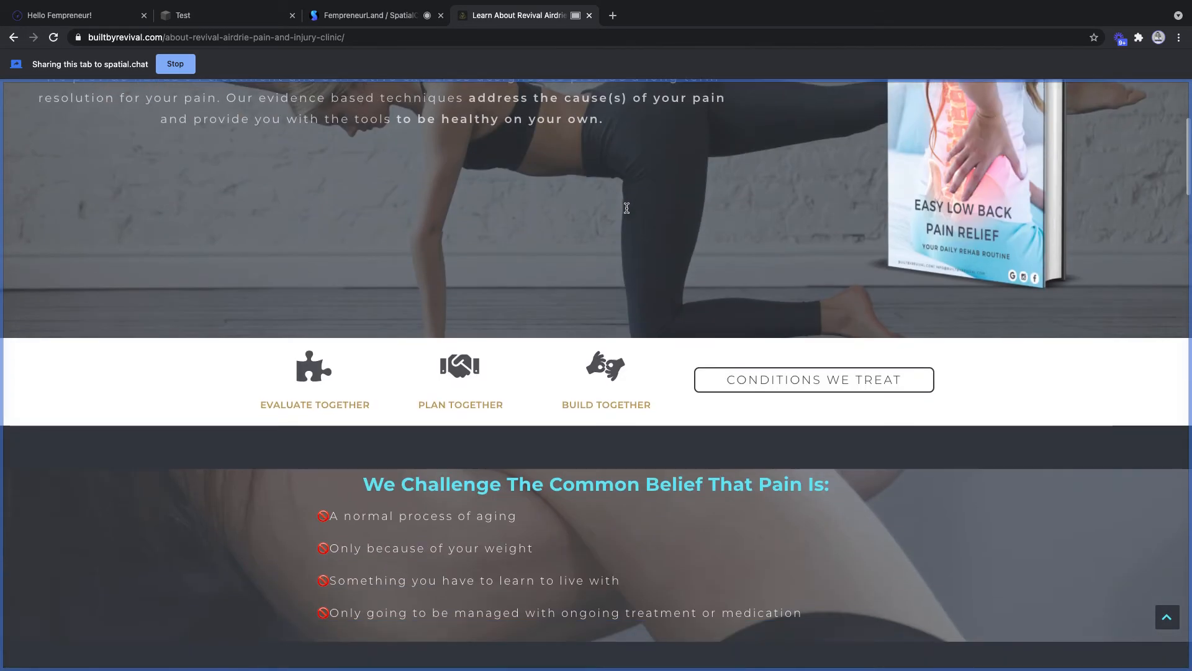
pyautogui.scroll(-7, 625, 211)
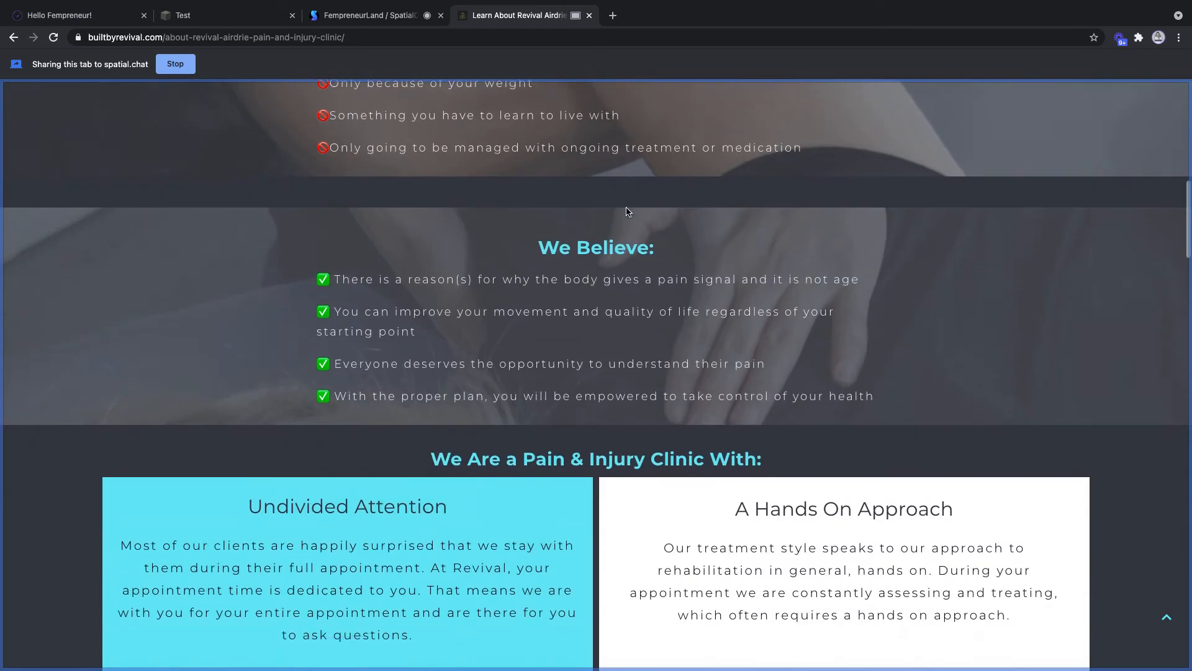
pyautogui.scroll(14, 626, 211)
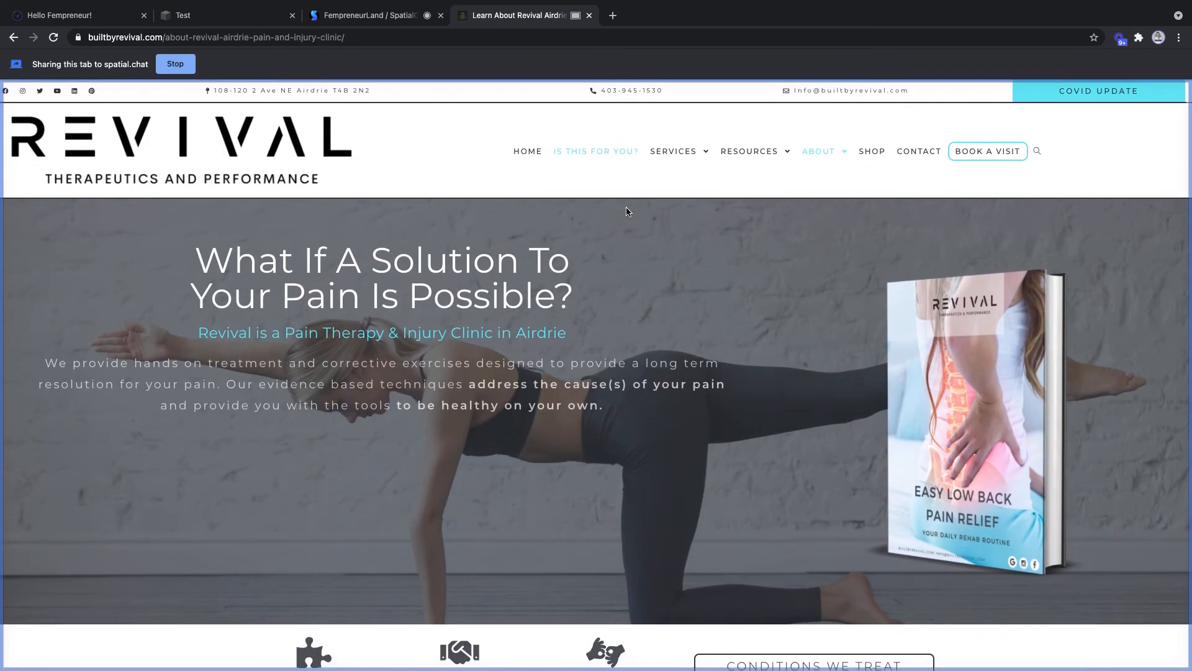
pyautogui.click(527, 150)
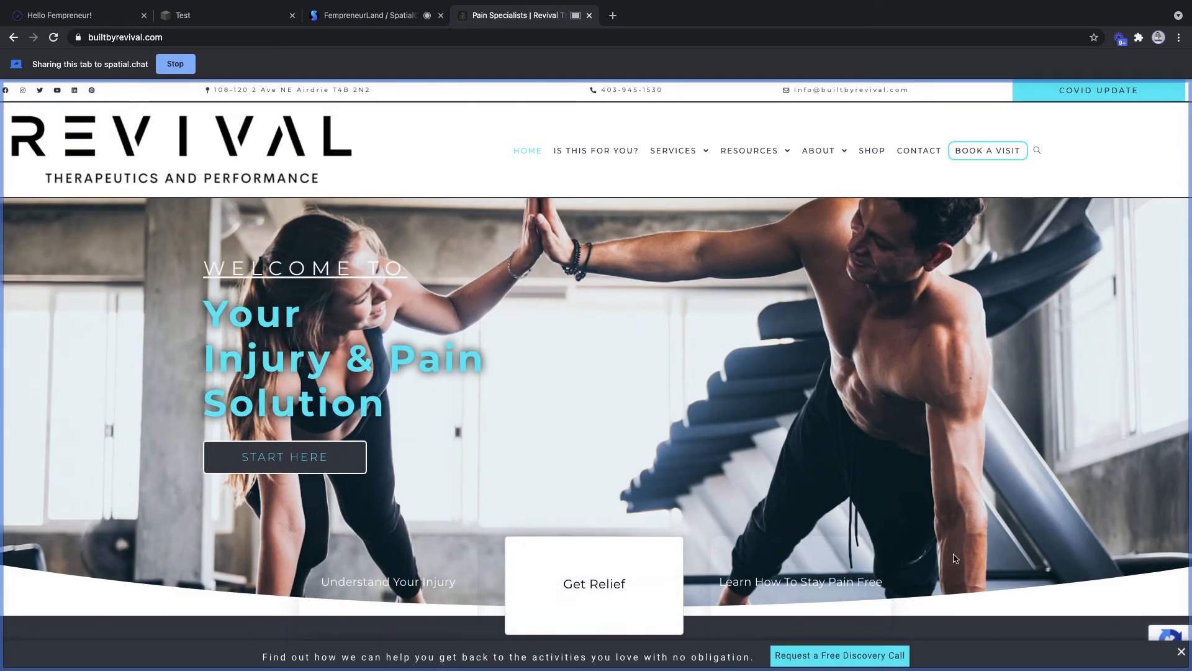
# - Scroll through the Revival homepage, then stop sharing the tab to spatial.chat
pyautogui.scroll(-2, 957, 540)
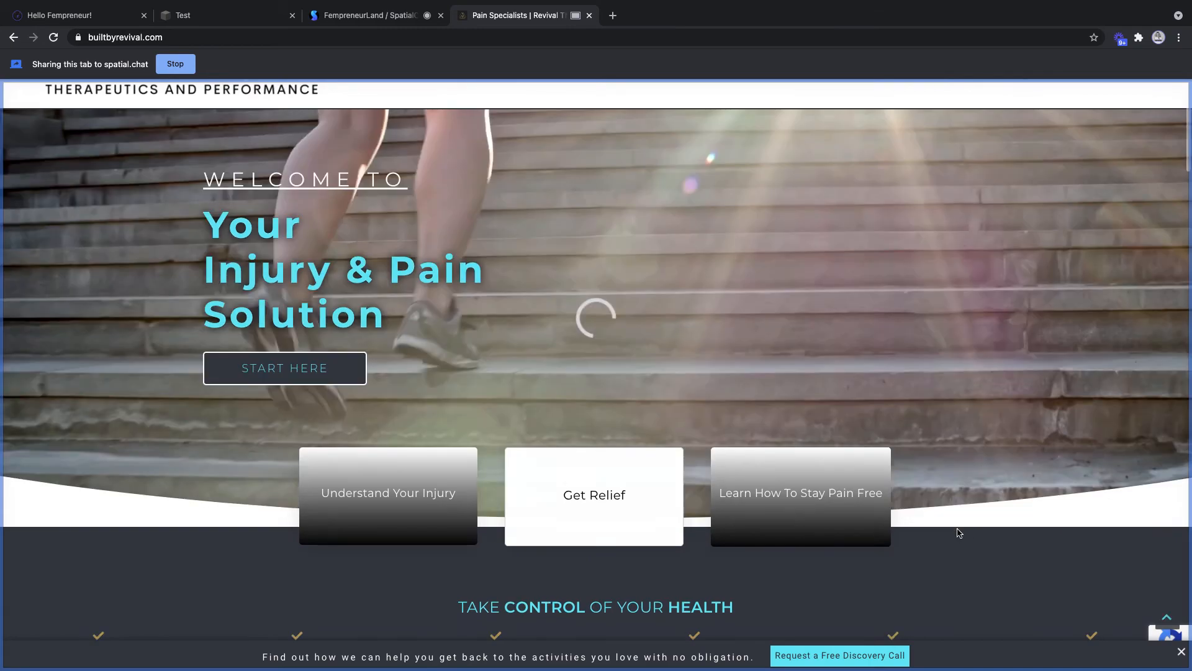
pyautogui.scroll(2, 957, 531)
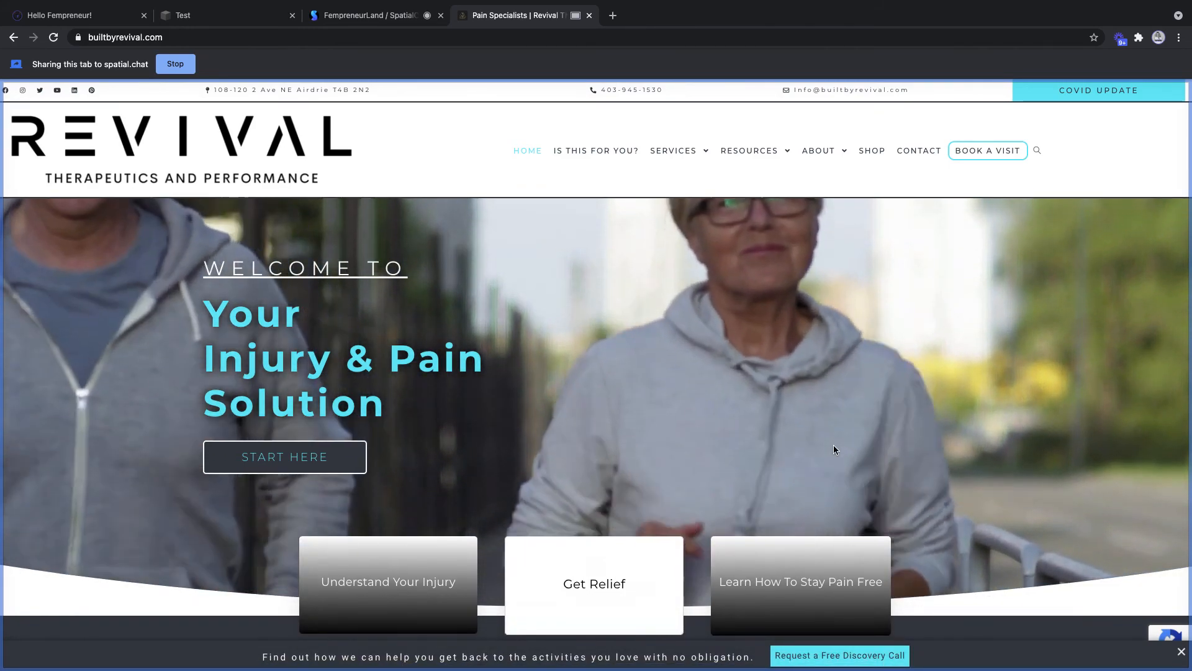
pyautogui.scroll(-5, 833, 446)
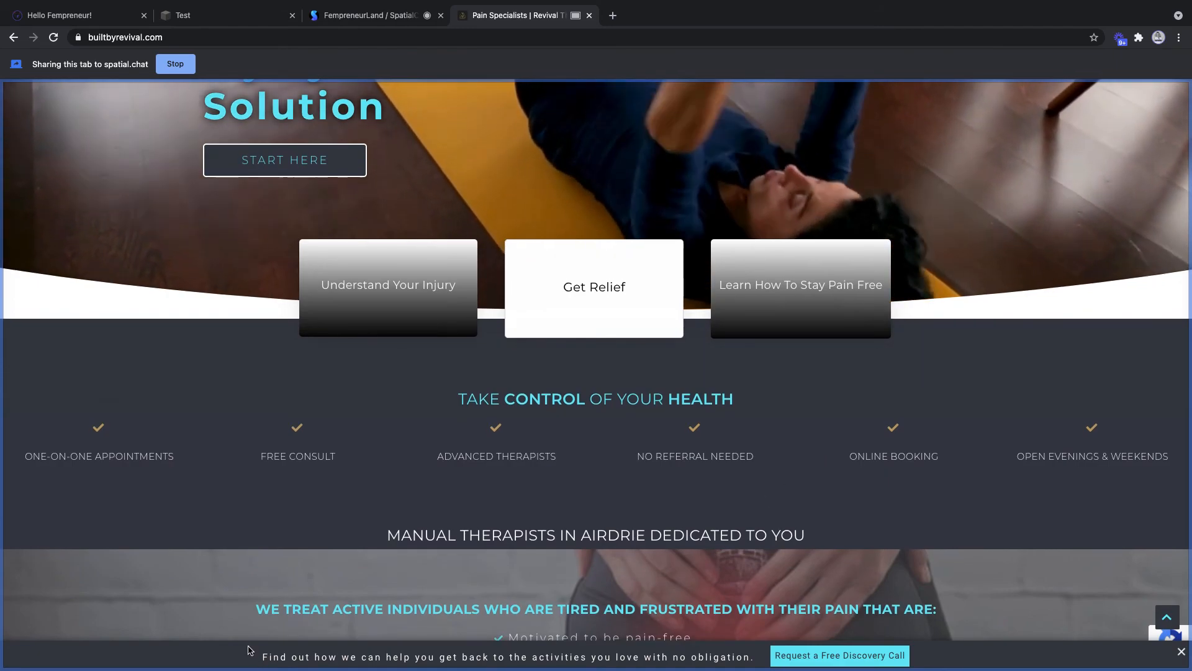
pyautogui.scroll(-8, 488, 500)
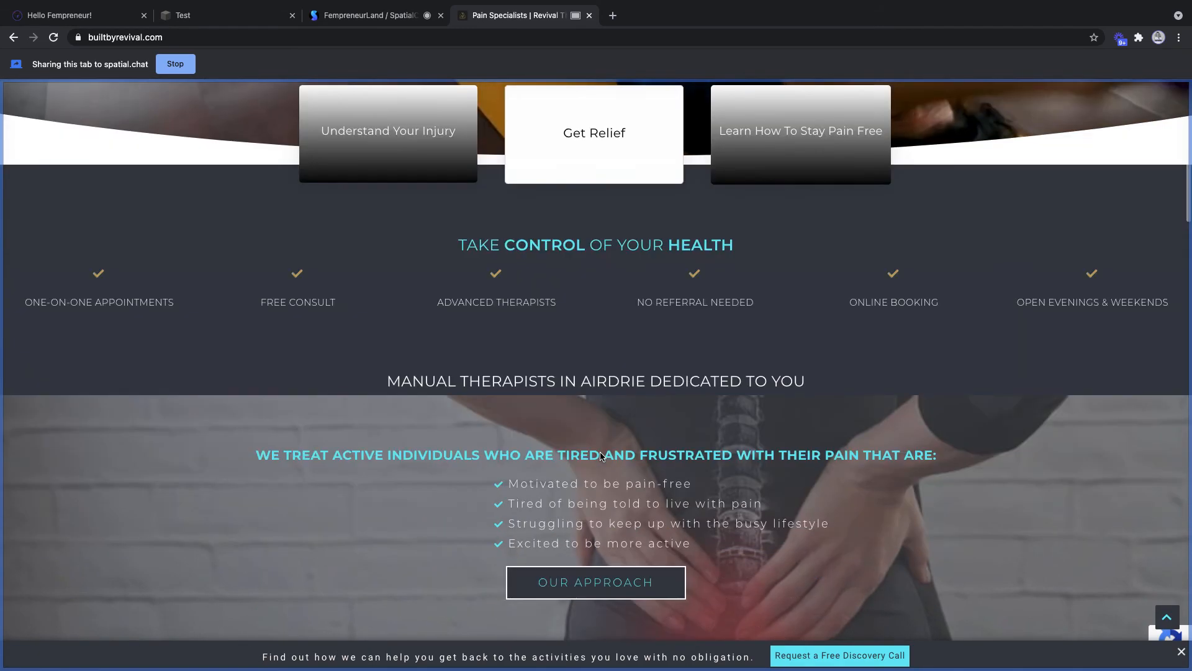
pyautogui.scroll(-7, 601, 457)
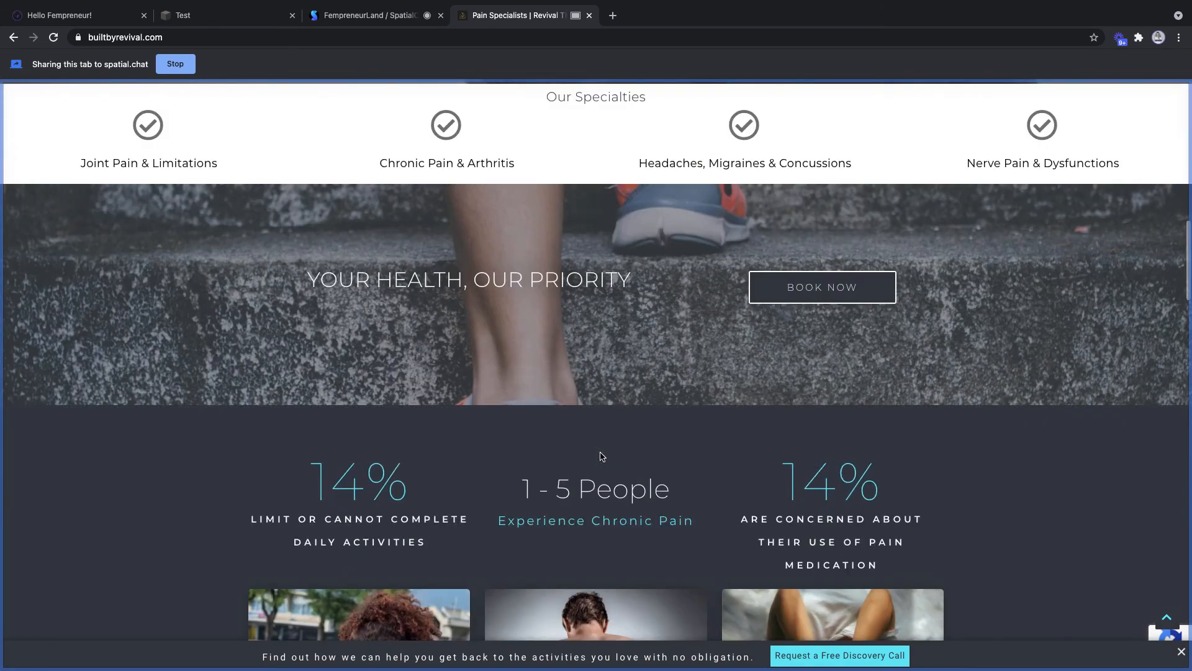
pyautogui.scroll(-9, 600, 455)
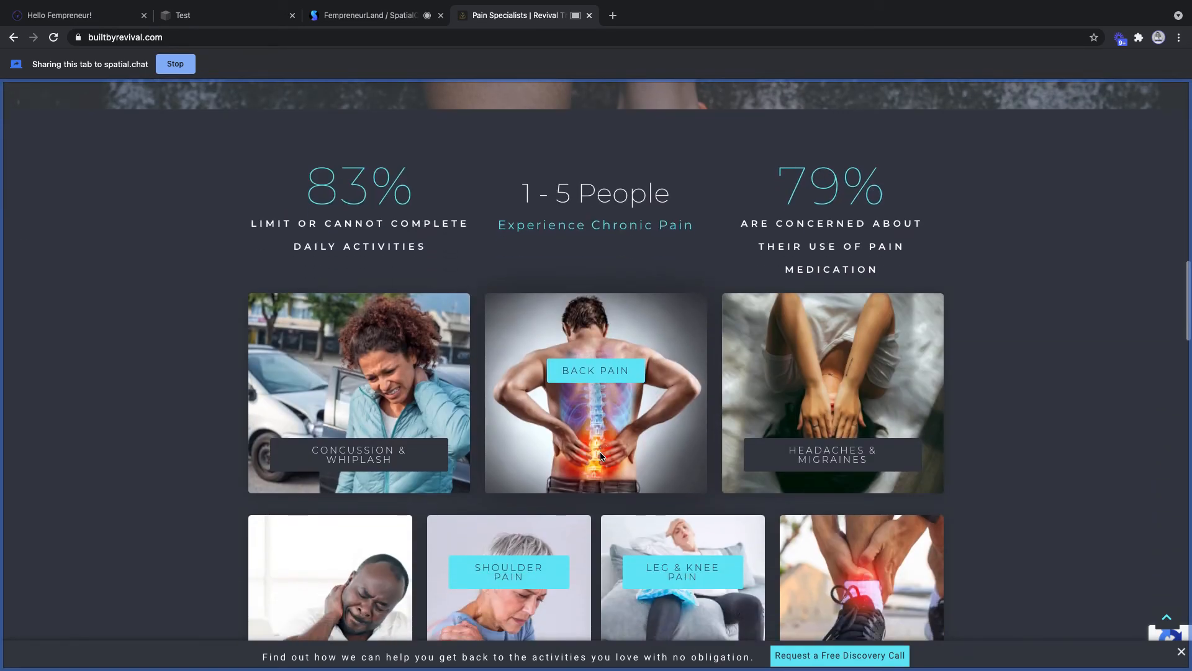
pyautogui.scroll(20, 600, 456)
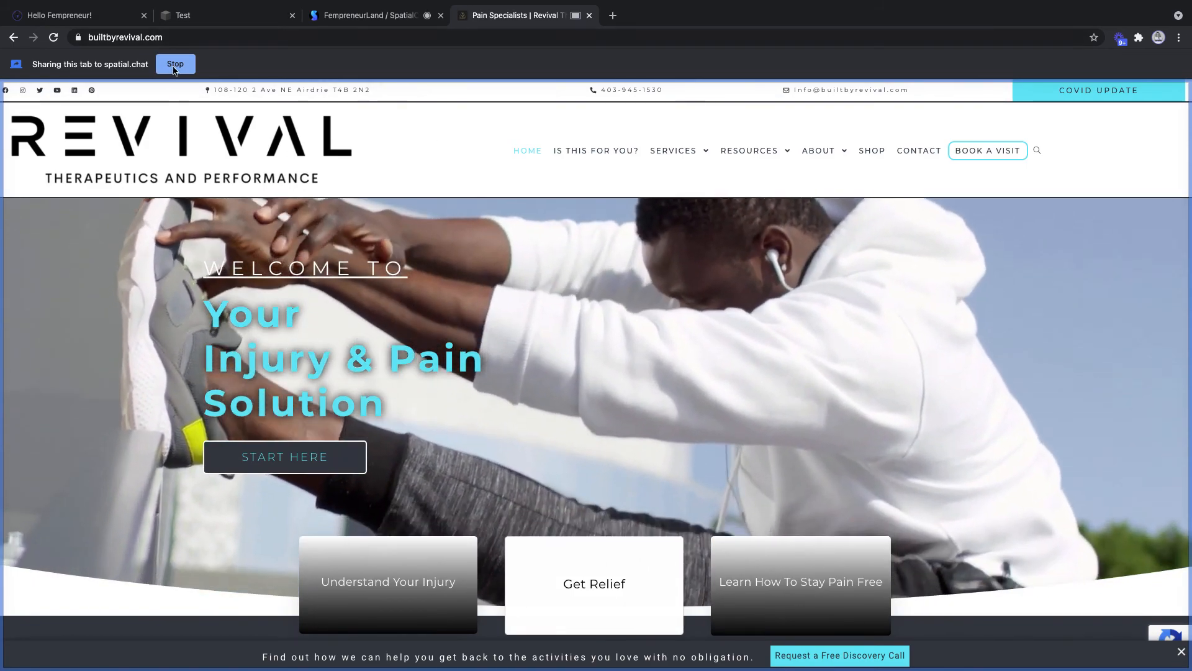
pyautogui.click(174, 65)
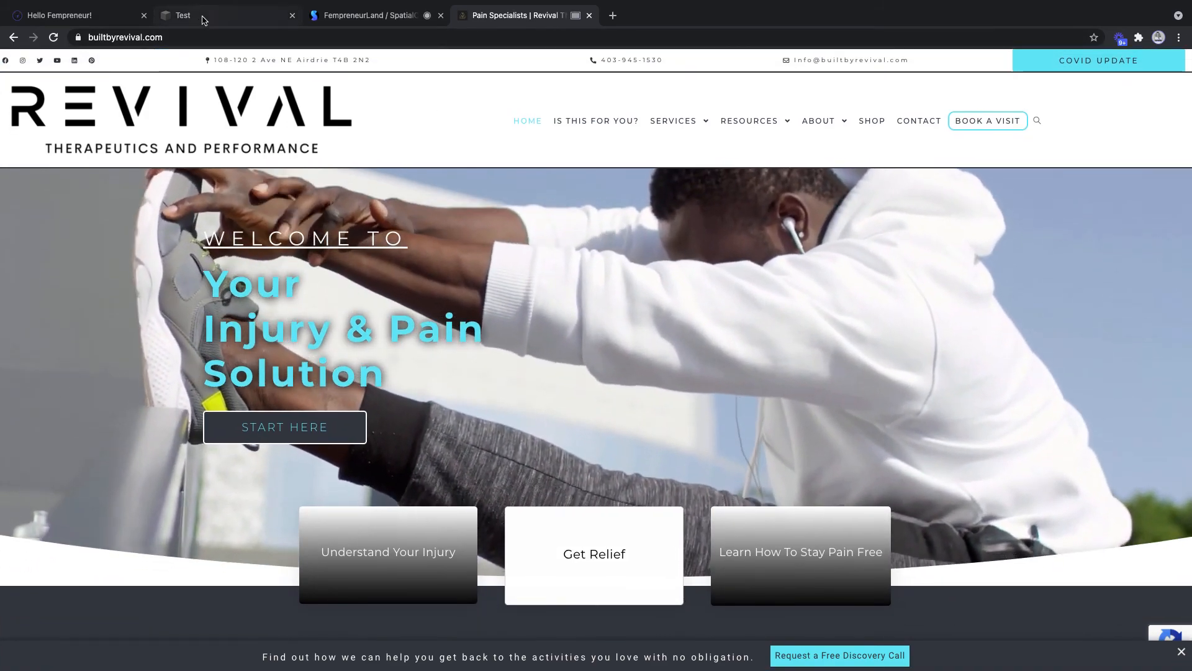
# - Glance at the FempreneurLand SpatialChat meeting, then scroll through the Revival homepage again
pyautogui.click(351, 16)
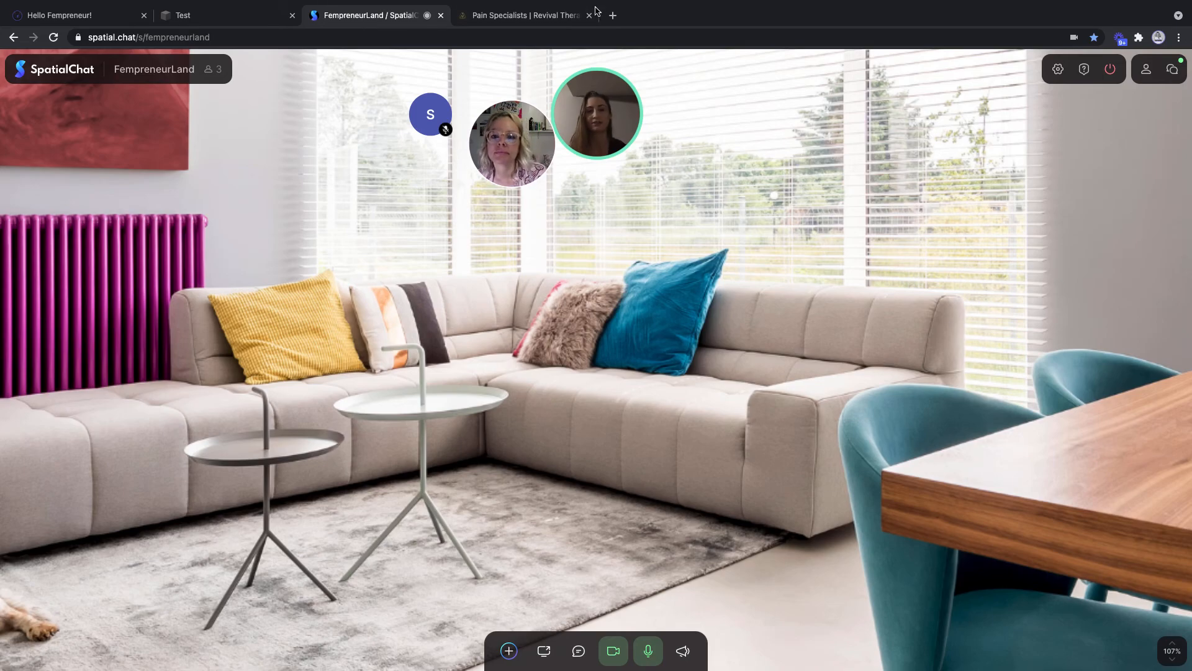
pyautogui.click(546, 15)
pyautogui.scroll(-20, 609, 406)
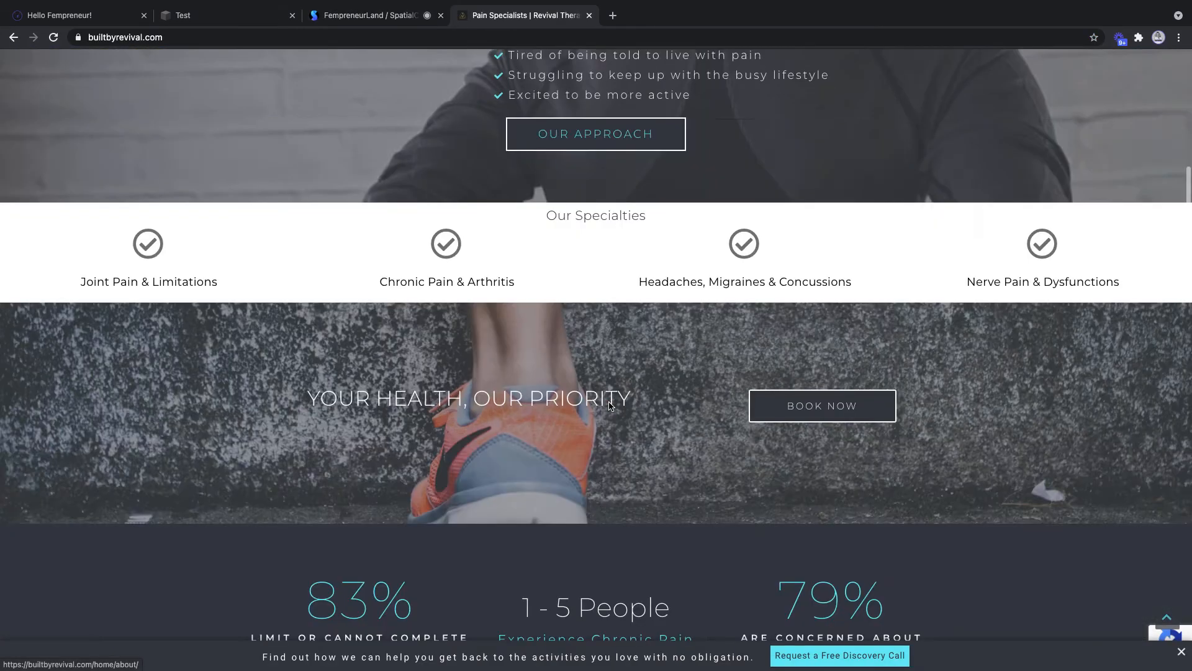
pyautogui.scroll(-20, 608, 406)
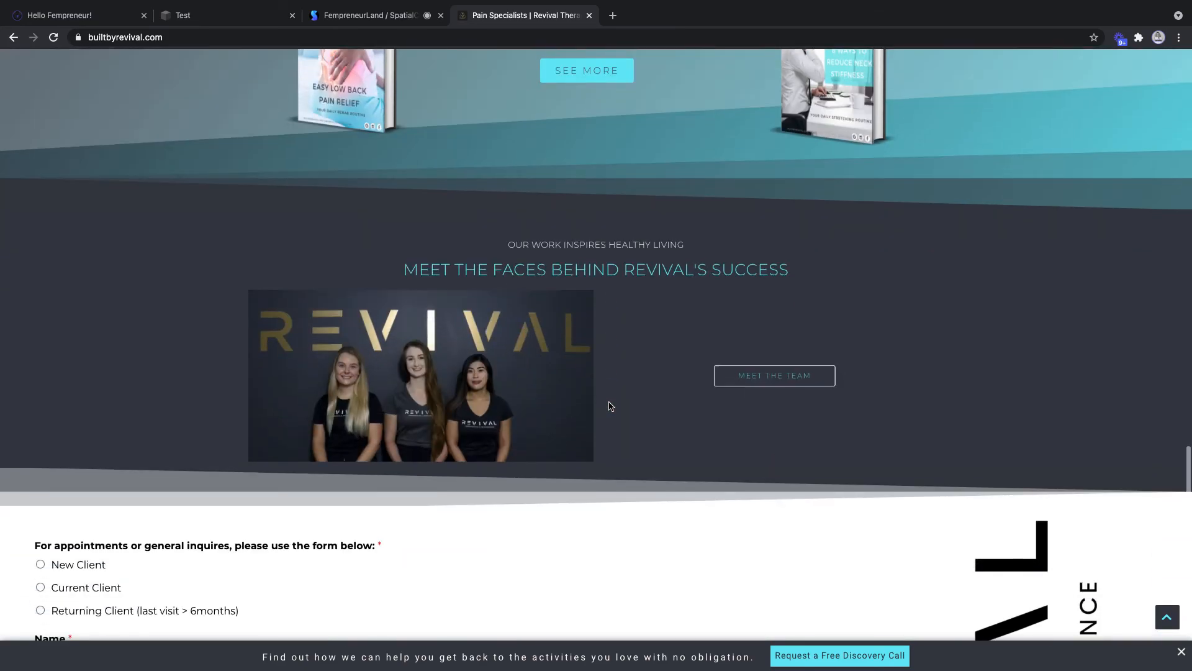
pyautogui.scroll(20, 609, 406)
pyautogui.scroll(-8, 609, 406)
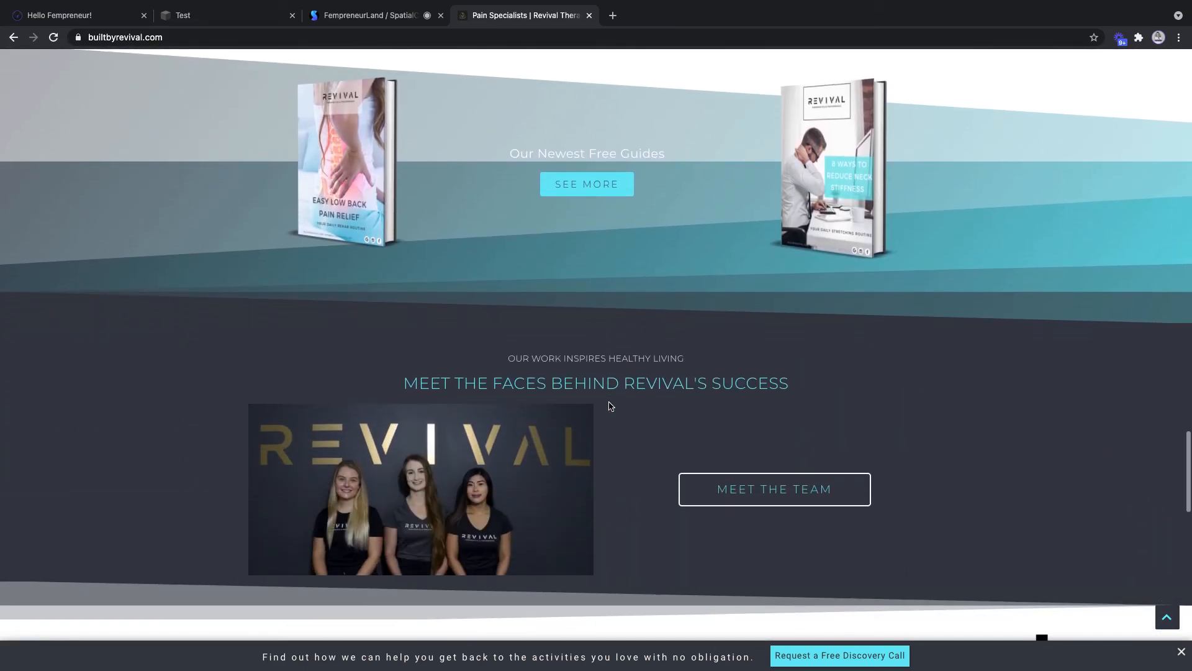
pyautogui.scroll(-1, 610, 407)
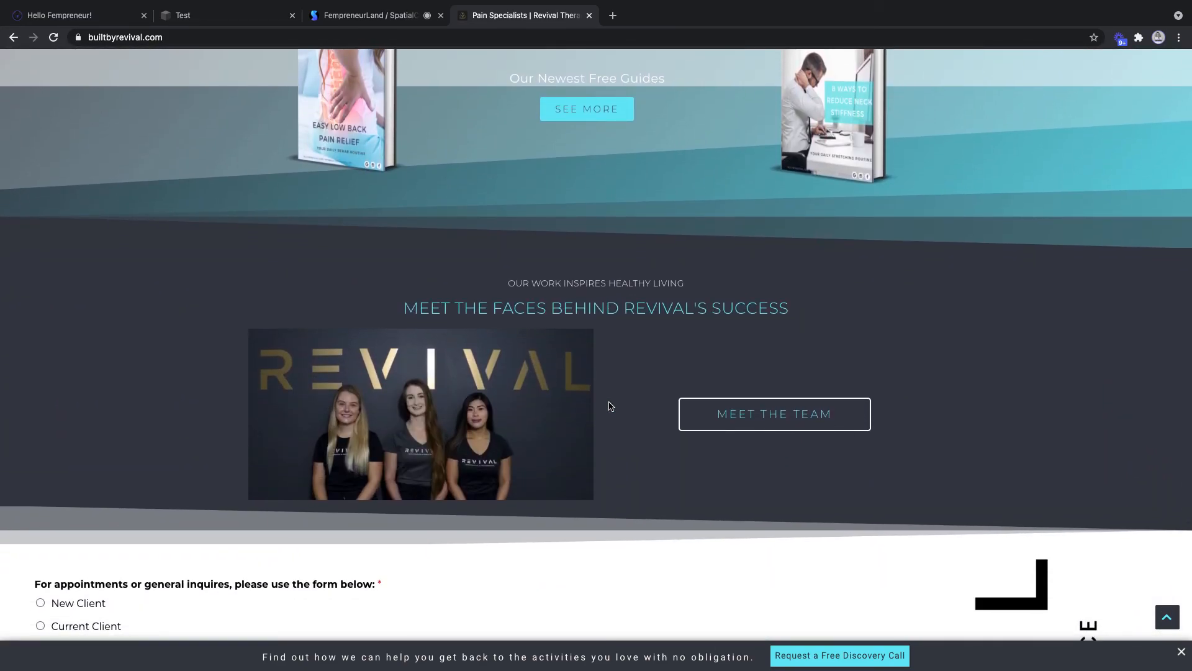
pyautogui.scroll(3, 610, 406)
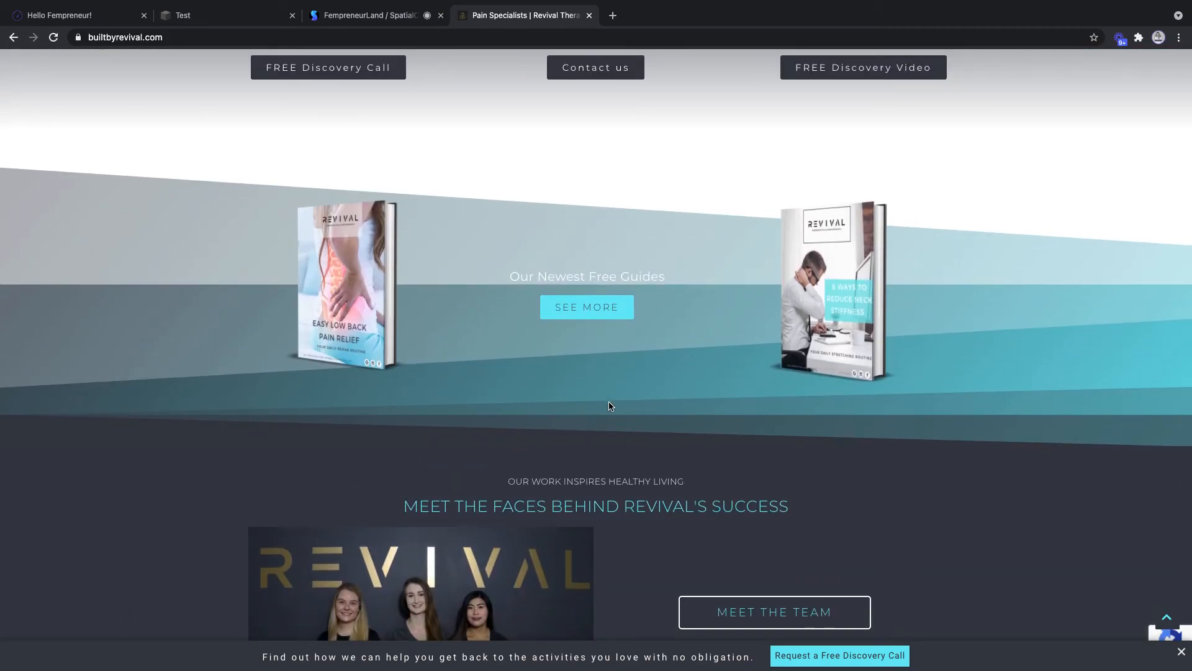
pyautogui.scroll(6, 611, 406)
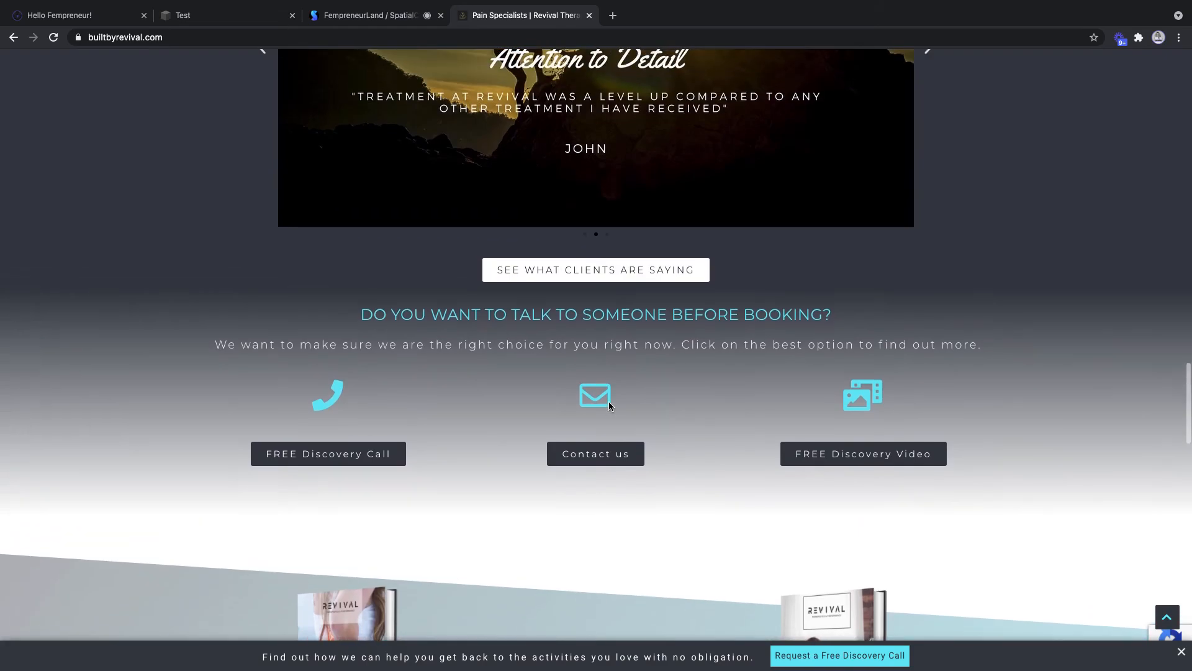
pyautogui.scroll(3, 611, 406)
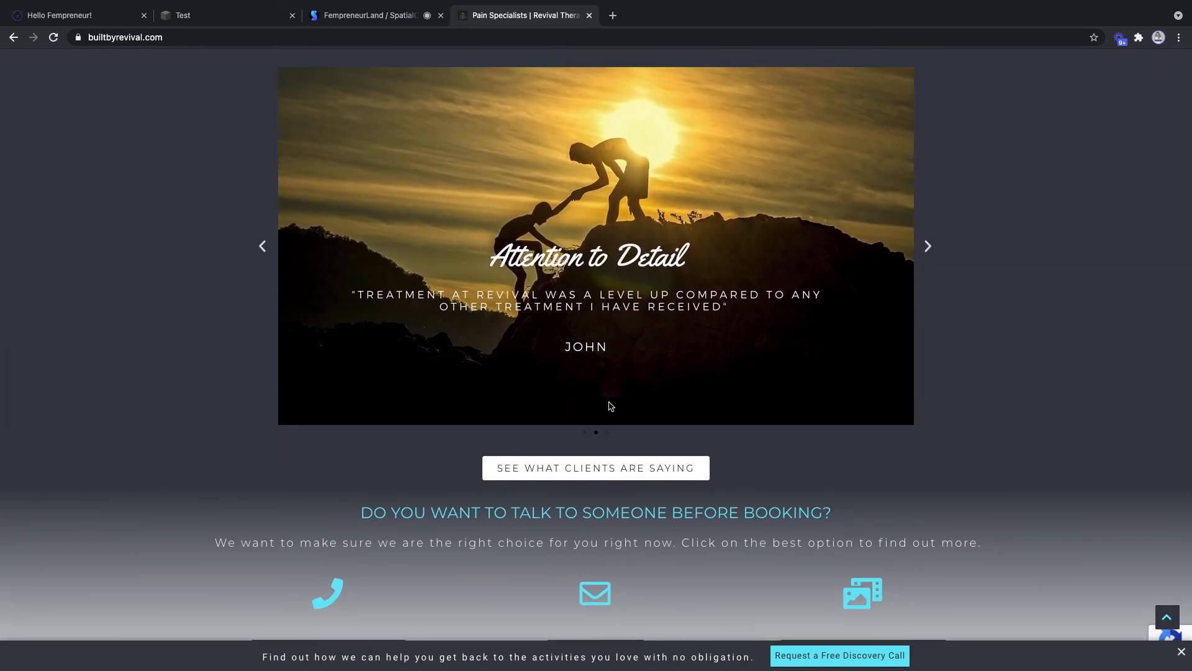
pyautogui.scroll(20, 610, 406)
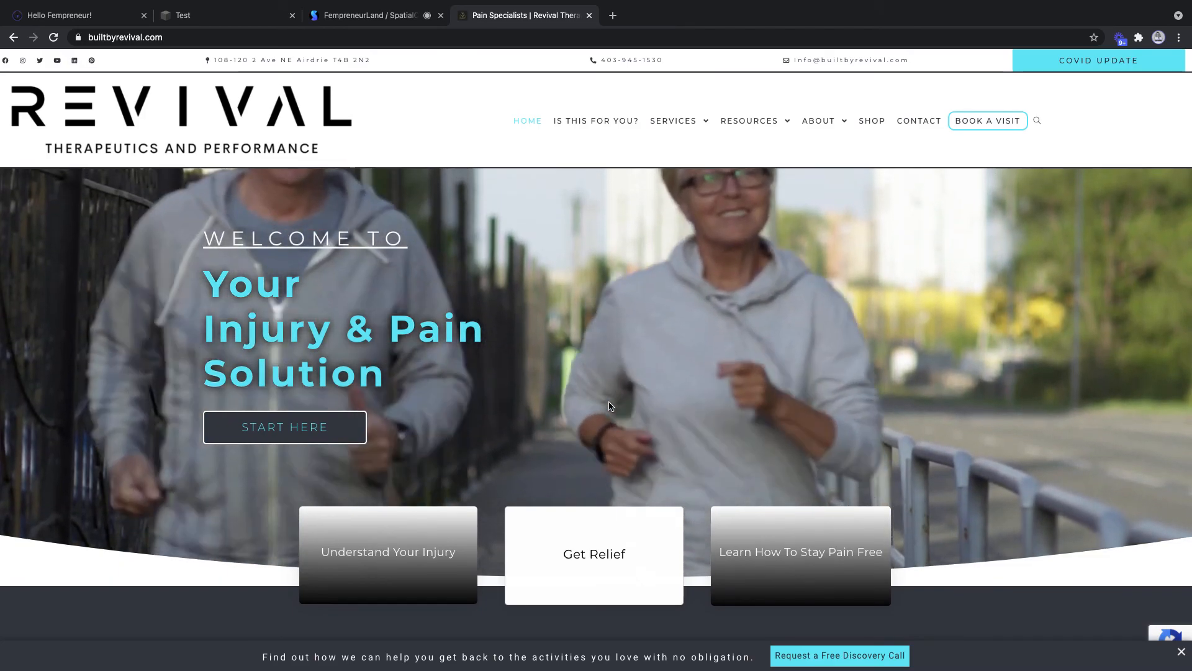
pyautogui.scroll(-20, 609, 406)
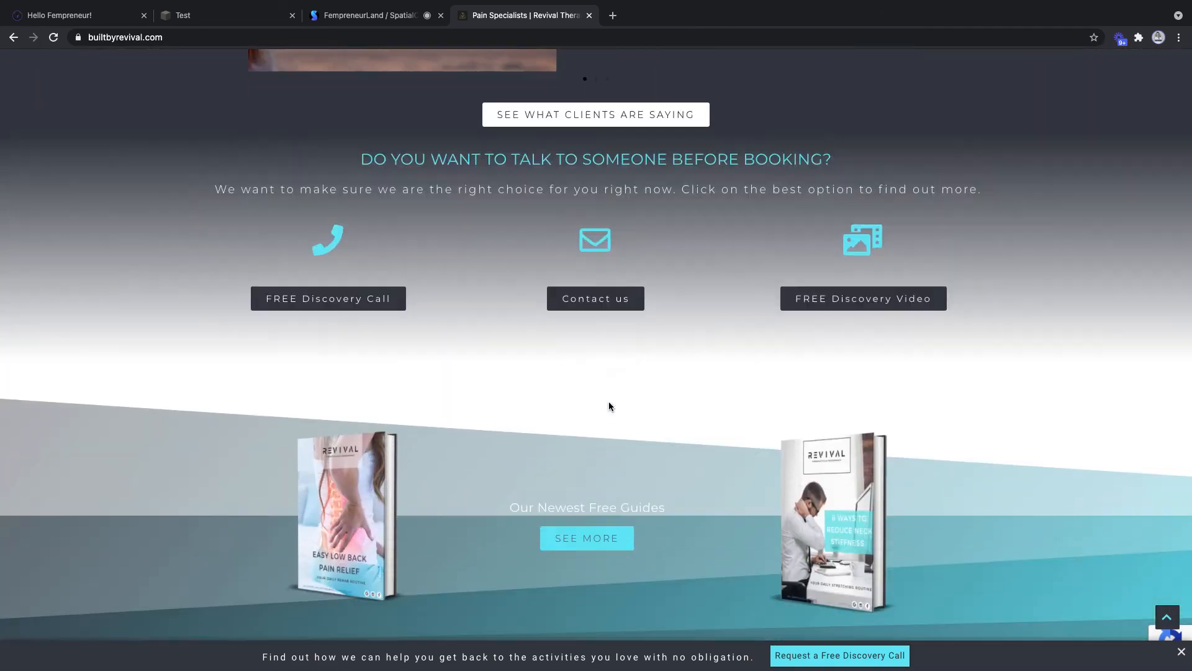
pyautogui.scroll(-10, 609, 406)
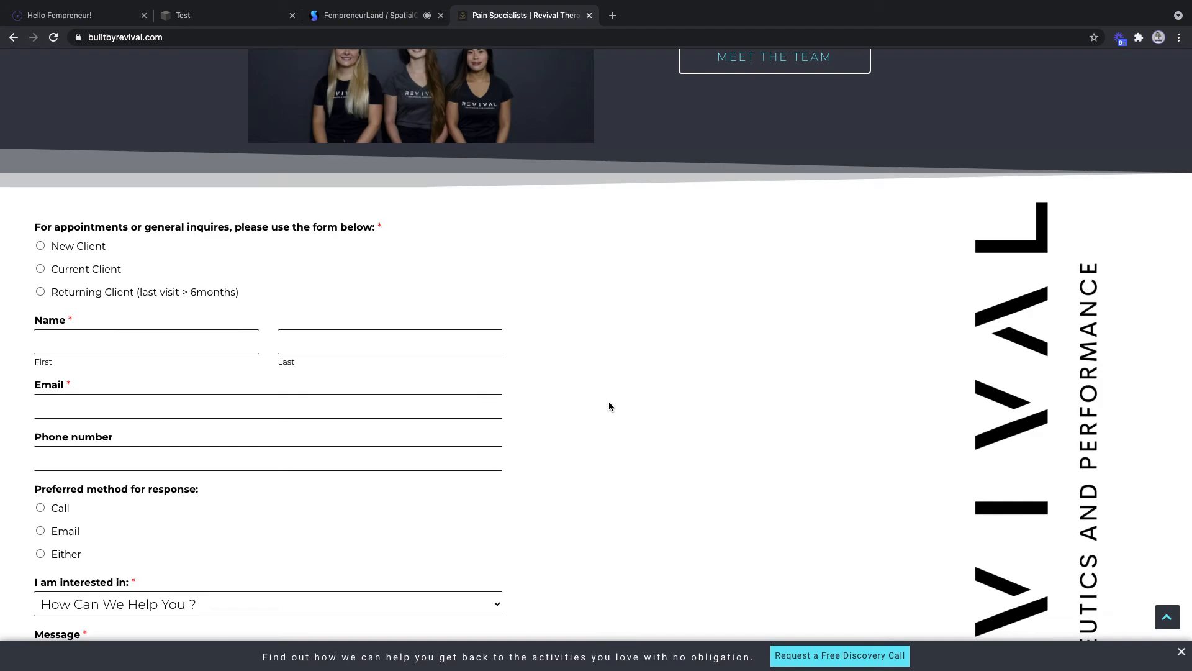
pyautogui.scroll(-12, 608, 406)
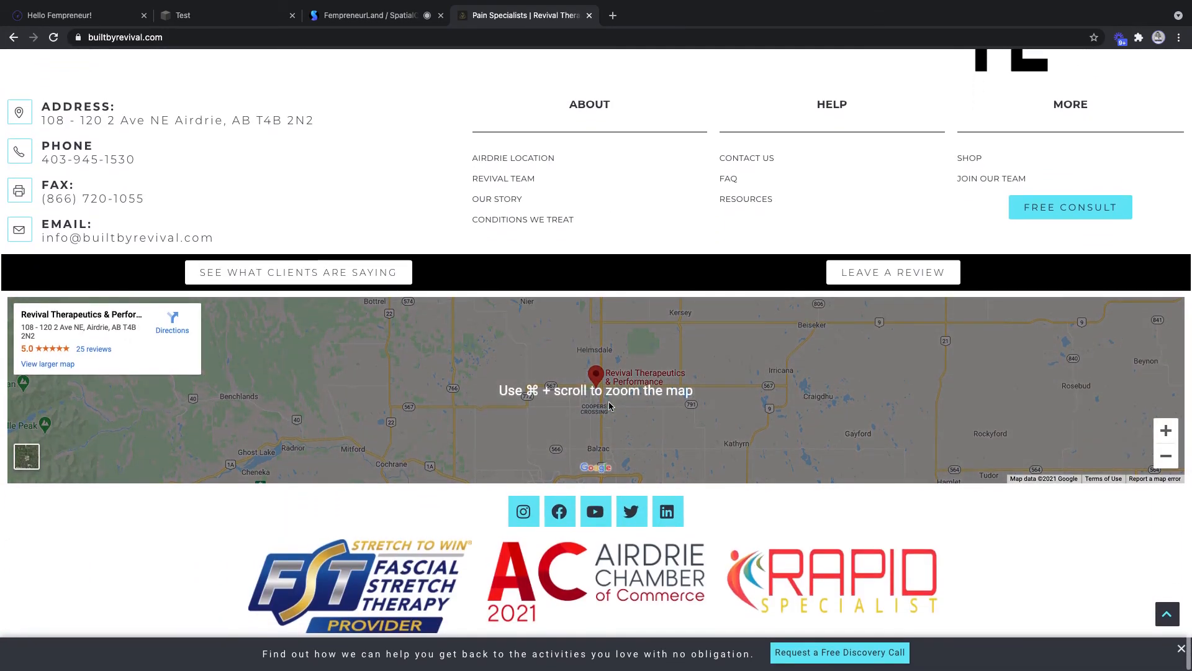
pyautogui.scroll(20, 609, 407)
pyautogui.scroll(15, 609, 405)
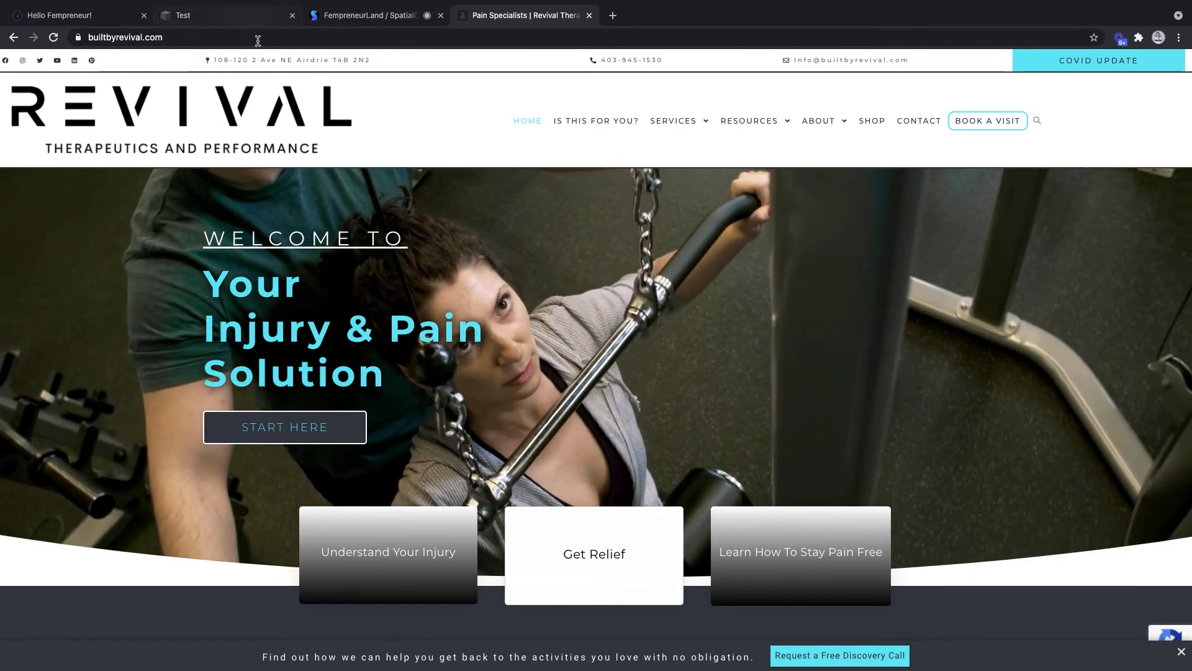
# - Share the Pain Specialists Revival Chrome tab with the SpatialChat room
pyautogui.click(214, 15)
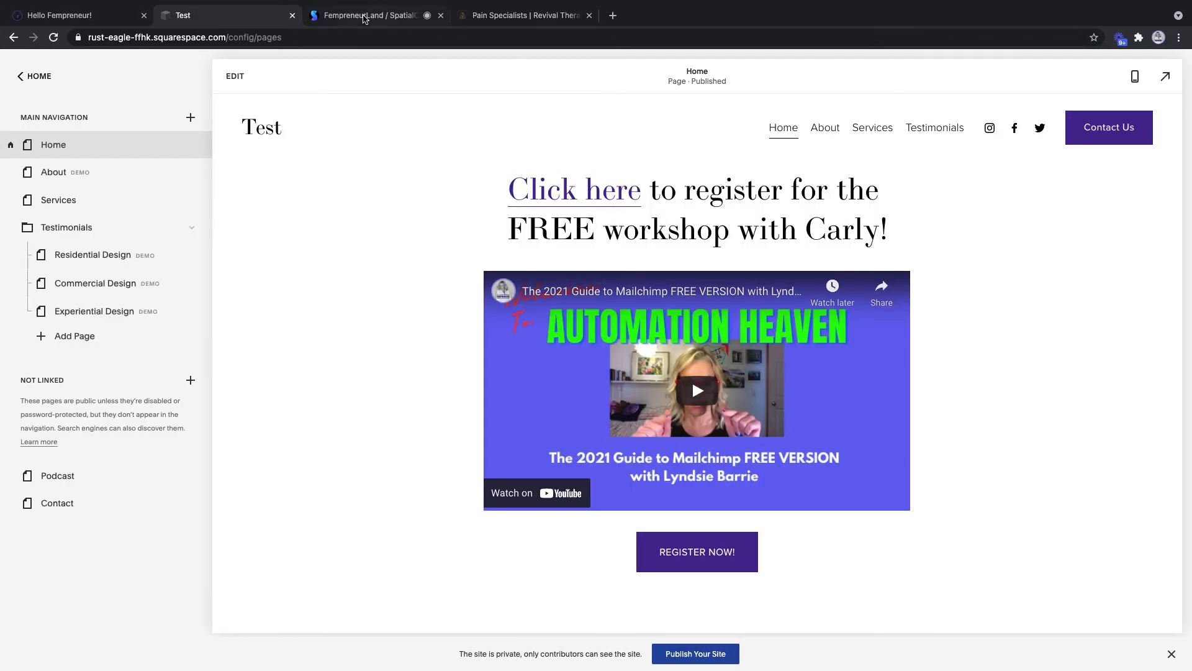
pyautogui.click(366, 19)
pyautogui.click(544, 649)
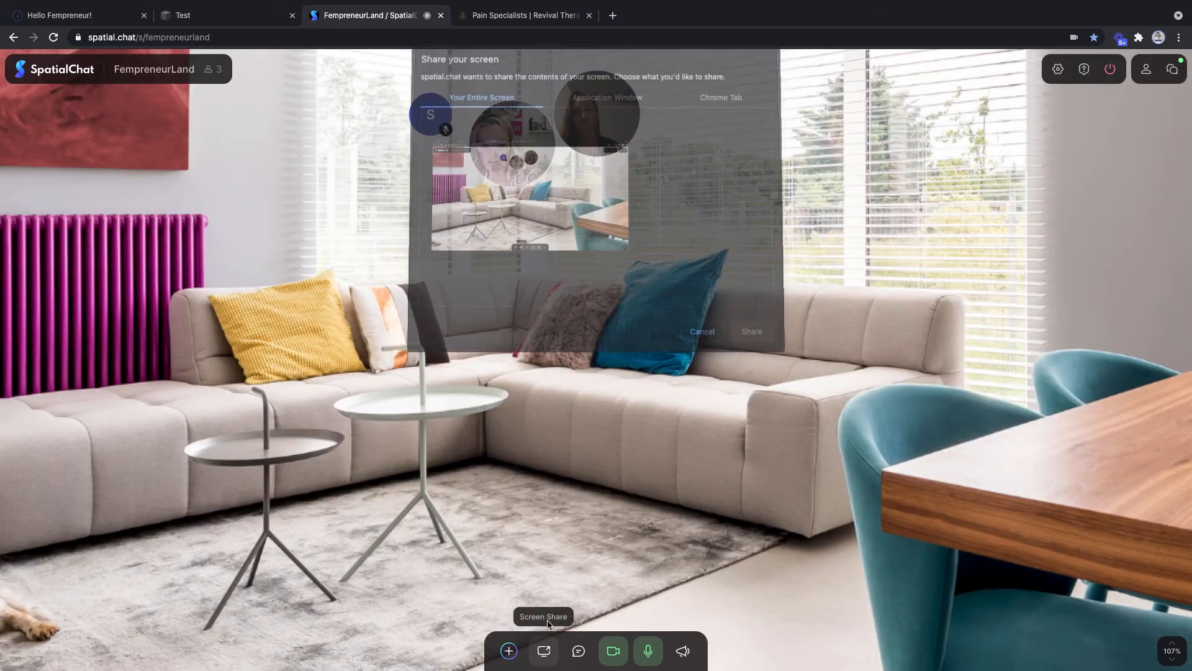
pyautogui.click(714, 103)
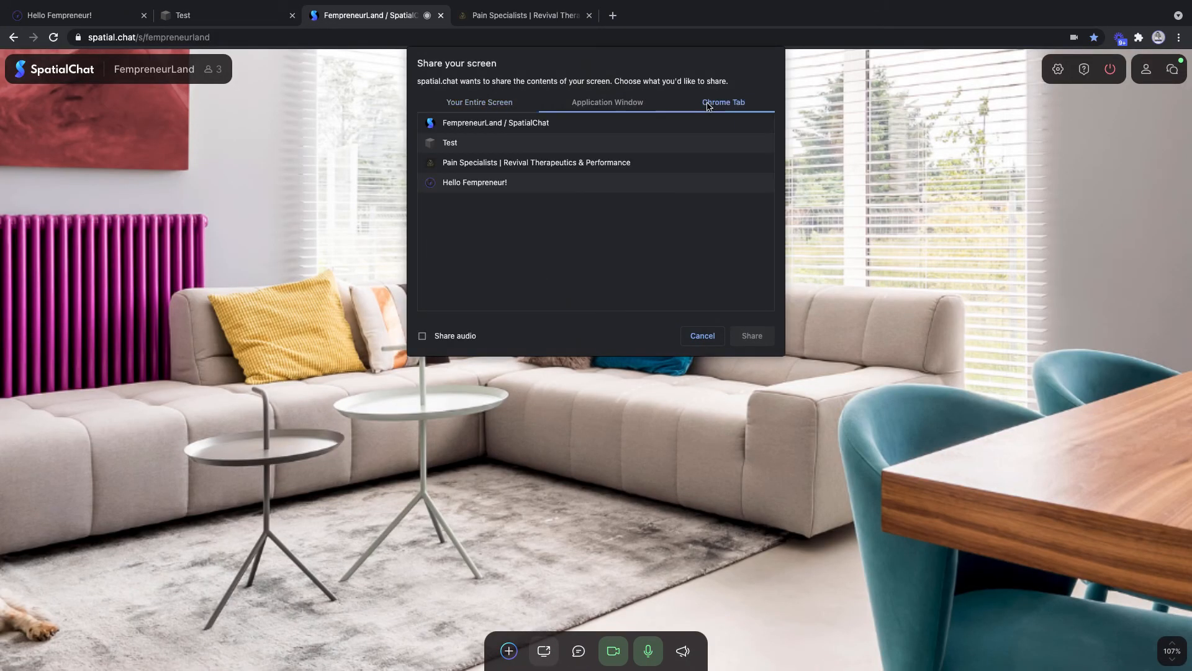
pyautogui.click(480, 162)
pyautogui.click(746, 334)
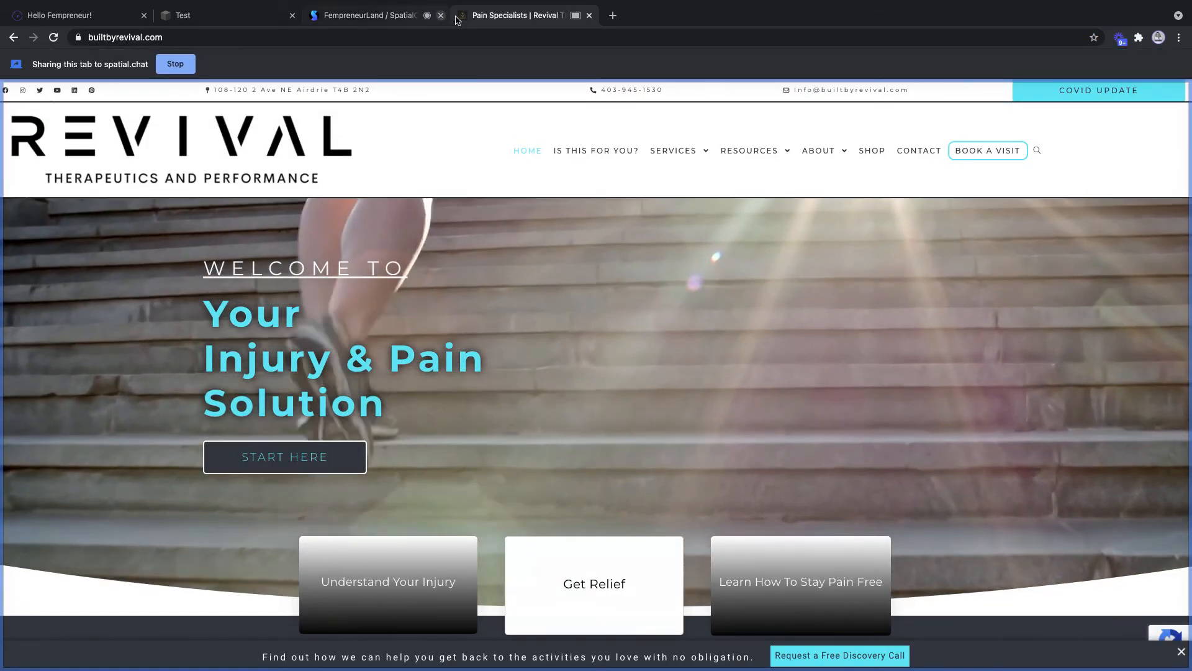
# - Scroll the shared Revival homepage down to the Our Newest Free Guides section
pyautogui.scroll(-20, 497, 403)
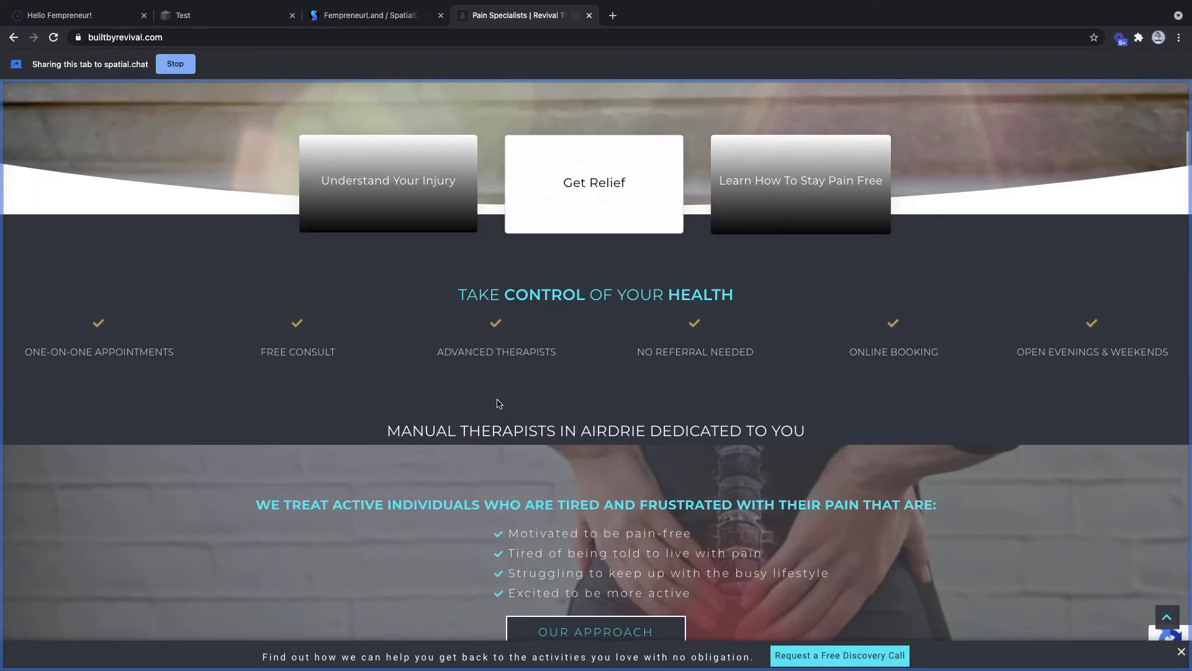
pyautogui.scroll(20, 497, 403)
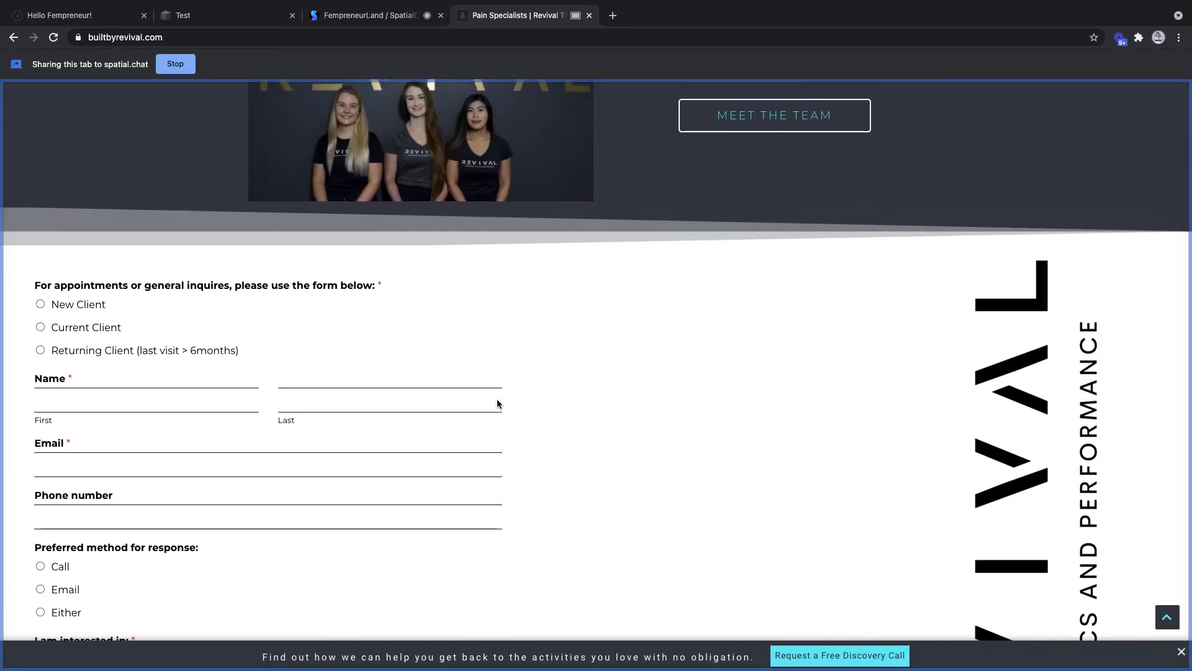
pyautogui.scroll(2, 500, 403)
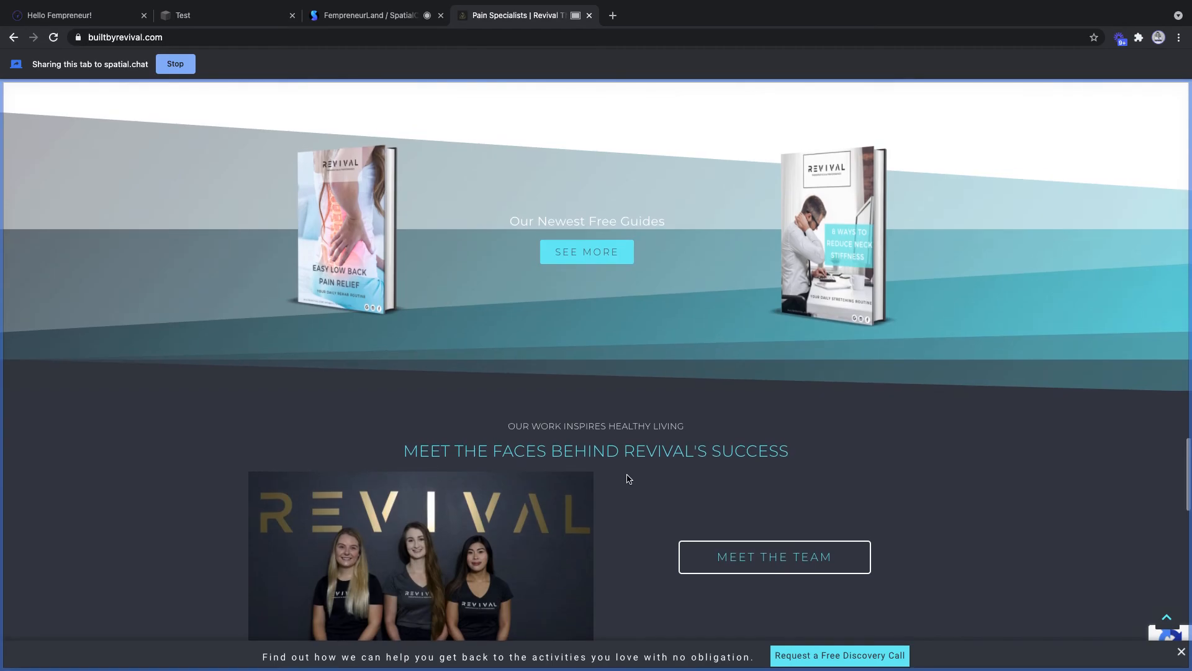
pyautogui.scroll(1, 628, 478)
pyautogui.scroll(-2, 628, 478)
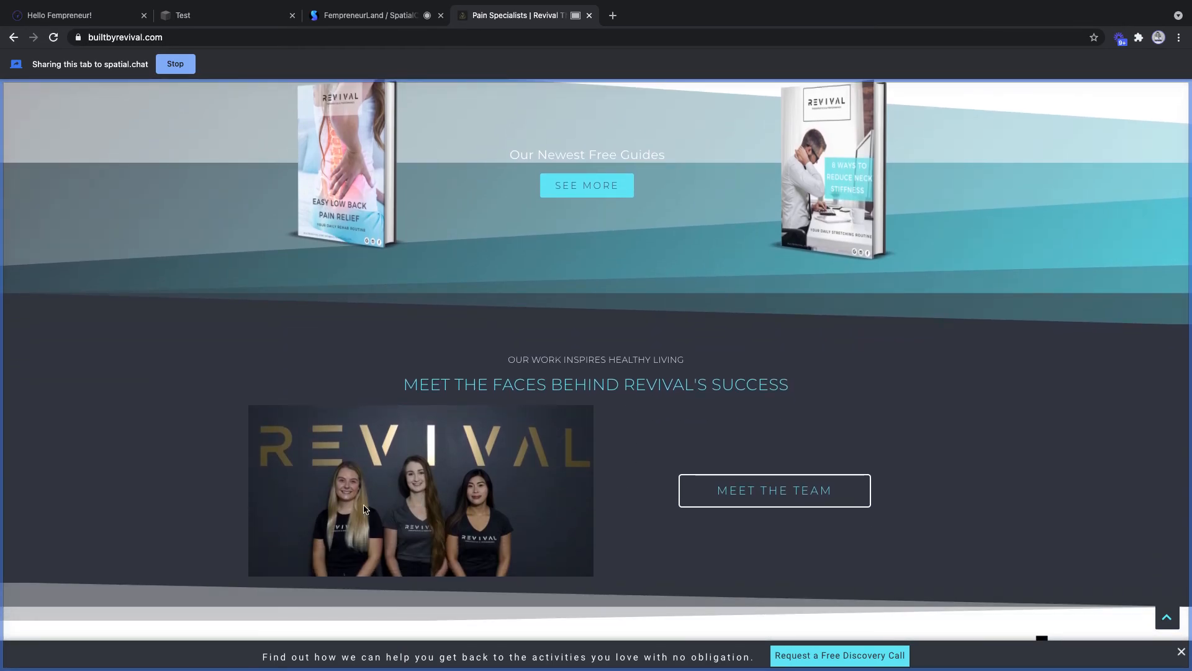
pyautogui.scroll(20, 621, 431)
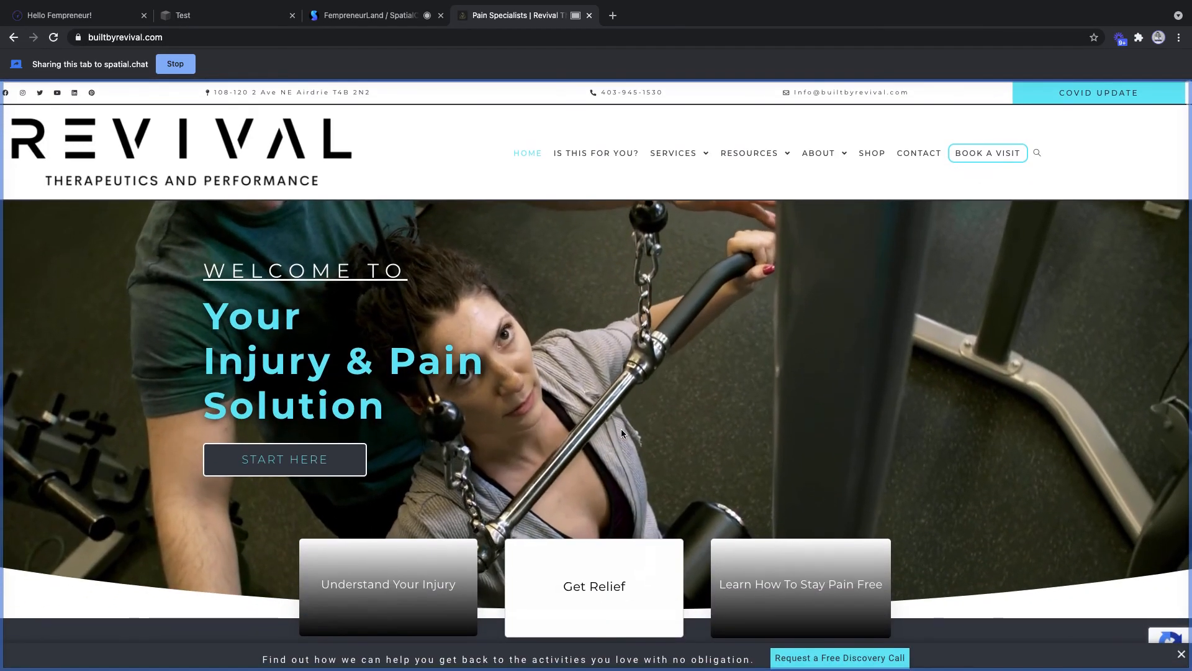
pyautogui.scroll(-20, 623, 433)
pyautogui.scroll(-10, 623, 432)
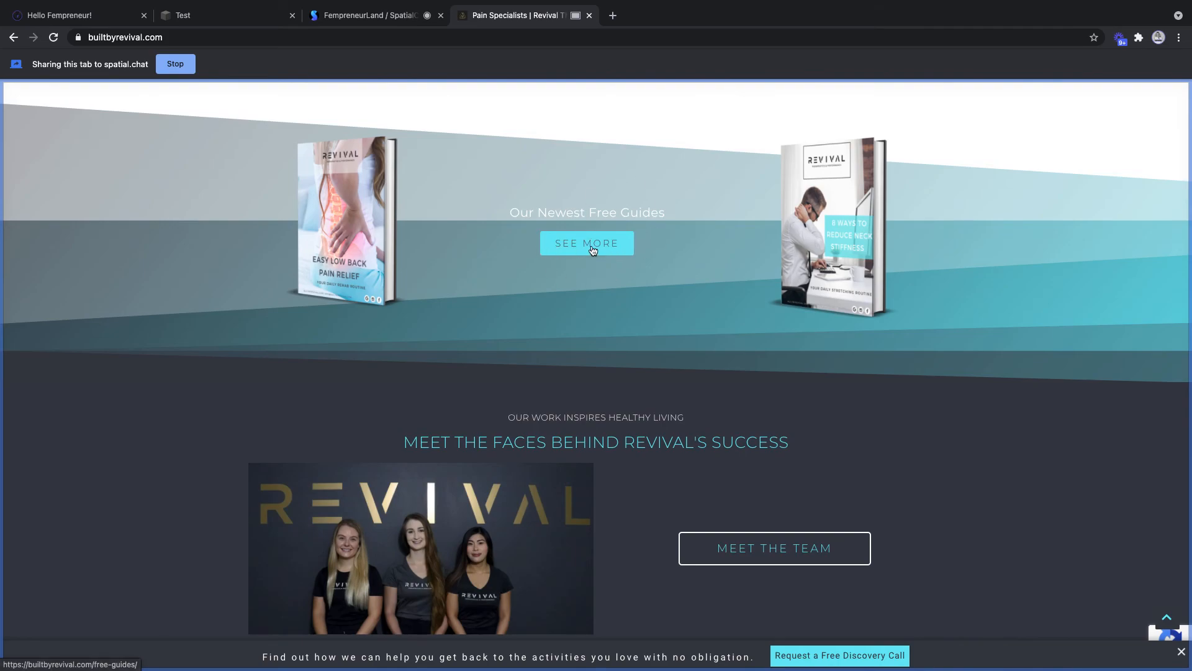
pyautogui.scroll(2, 460, 286)
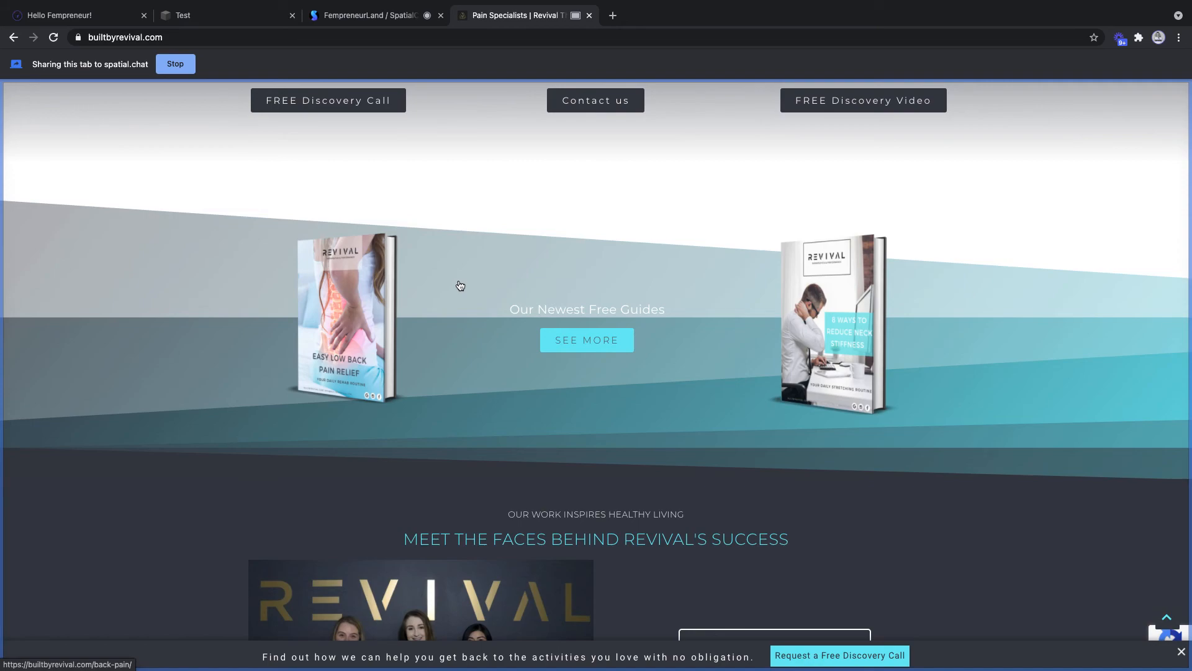
# - Open SEE MORE under Our Newest Free Guides and scroll through the Free Resources guides page
pyautogui.click(584, 347)
pyautogui.click(593, 345)
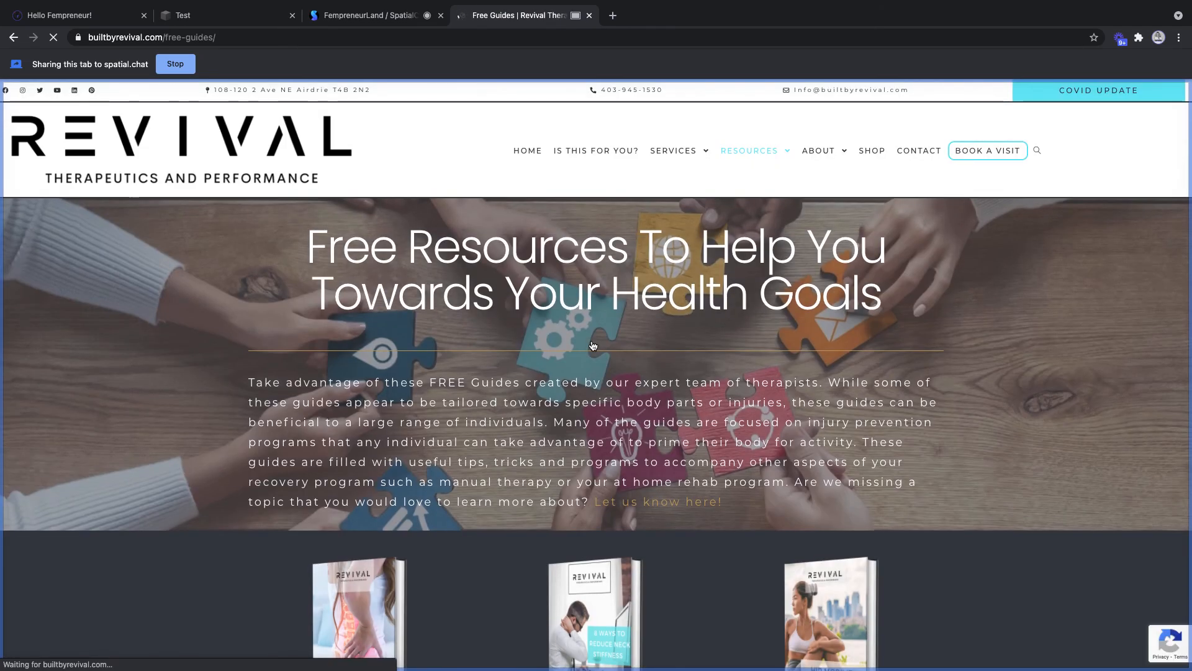
pyautogui.scroll(-4, 593, 345)
pyautogui.scroll(-3, 593, 345)
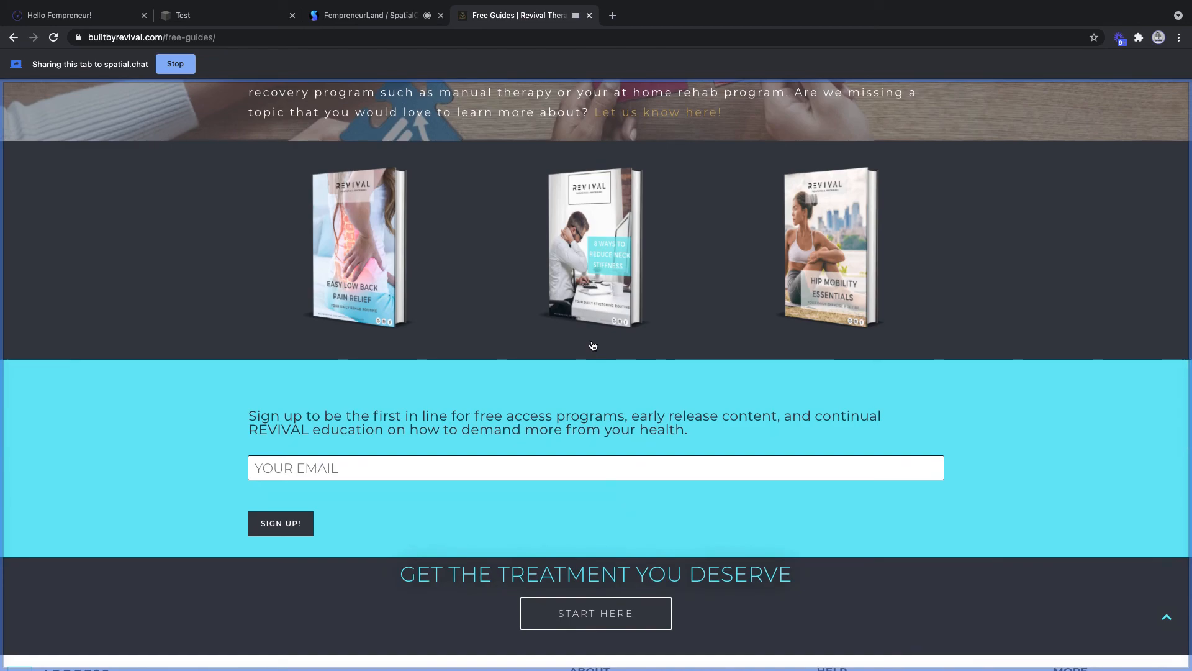
pyautogui.scroll(5, 593, 346)
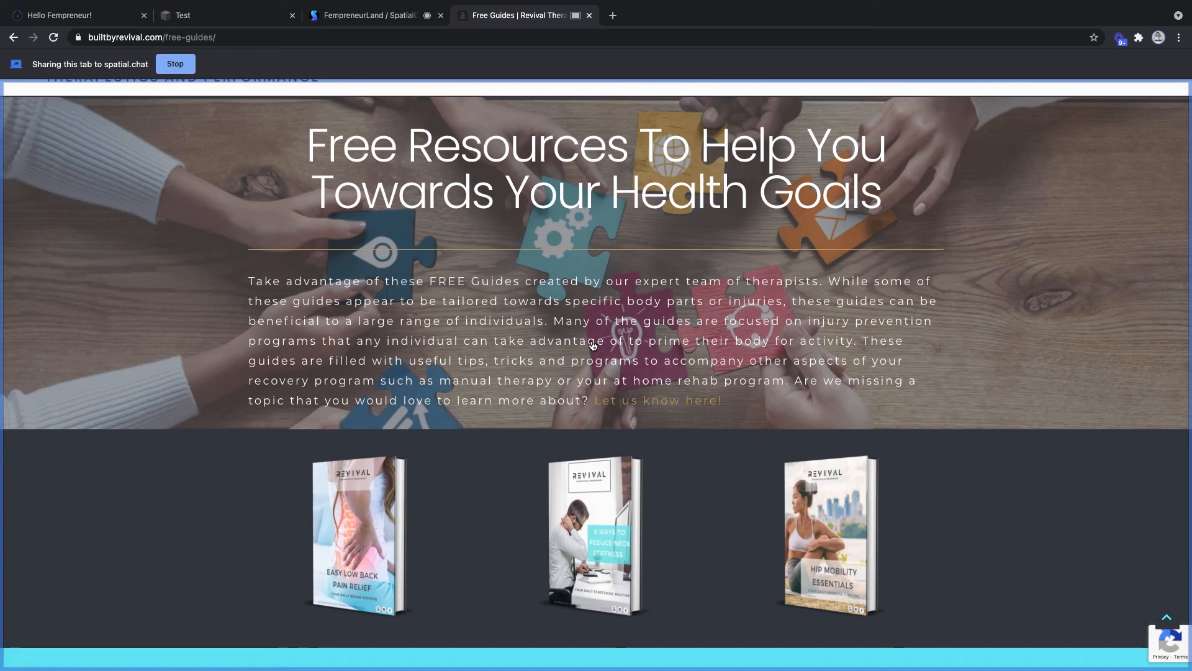
pyautogui.scroll(-2, 593, 346)
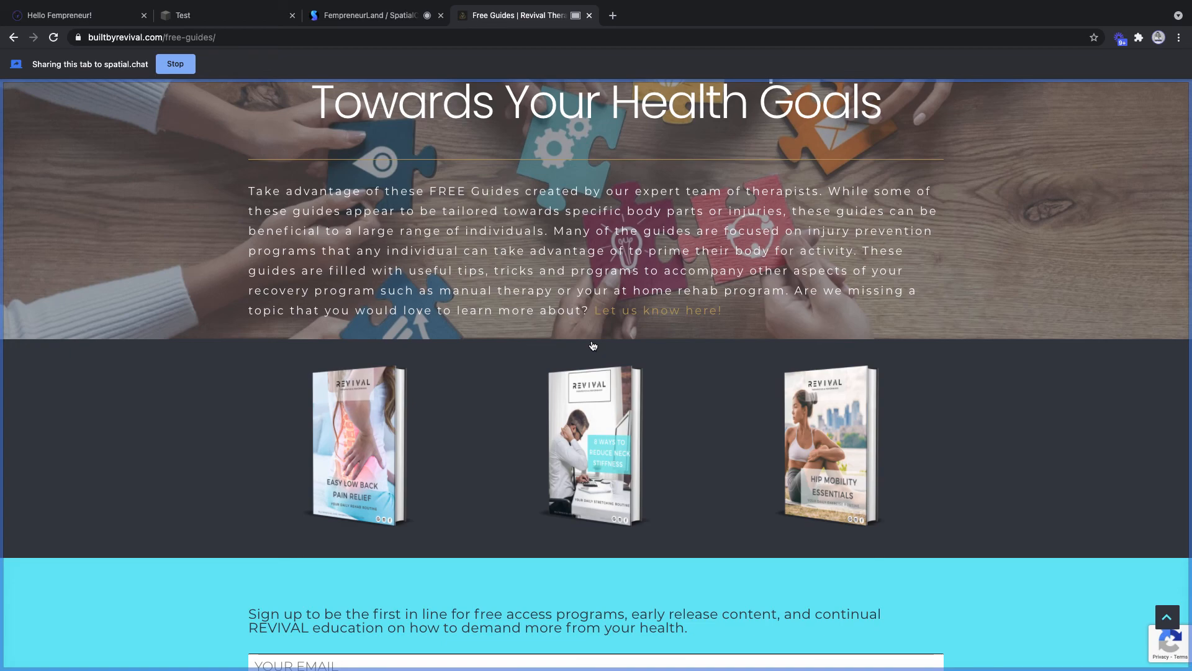
pyautogui.scroll(-2, 593, 346)
pyautogui.scroll(5, 593, 346)
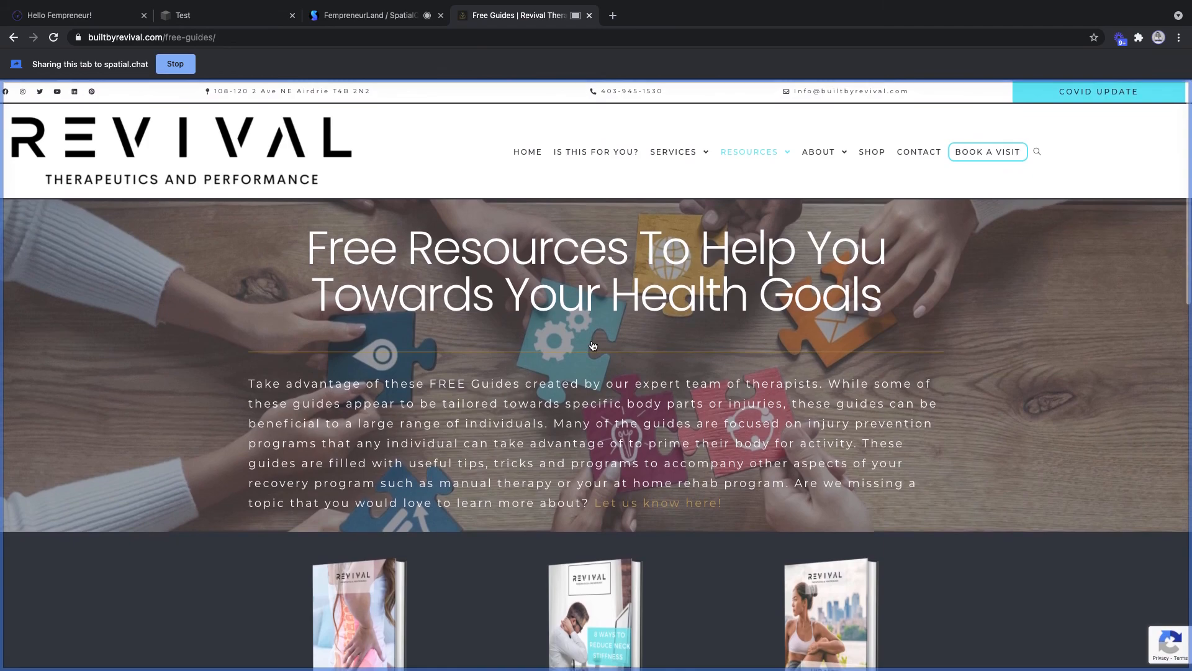
pyautogui.scroll(-2, 593, 346)
pyautogui.scroll(3, 593, 346)
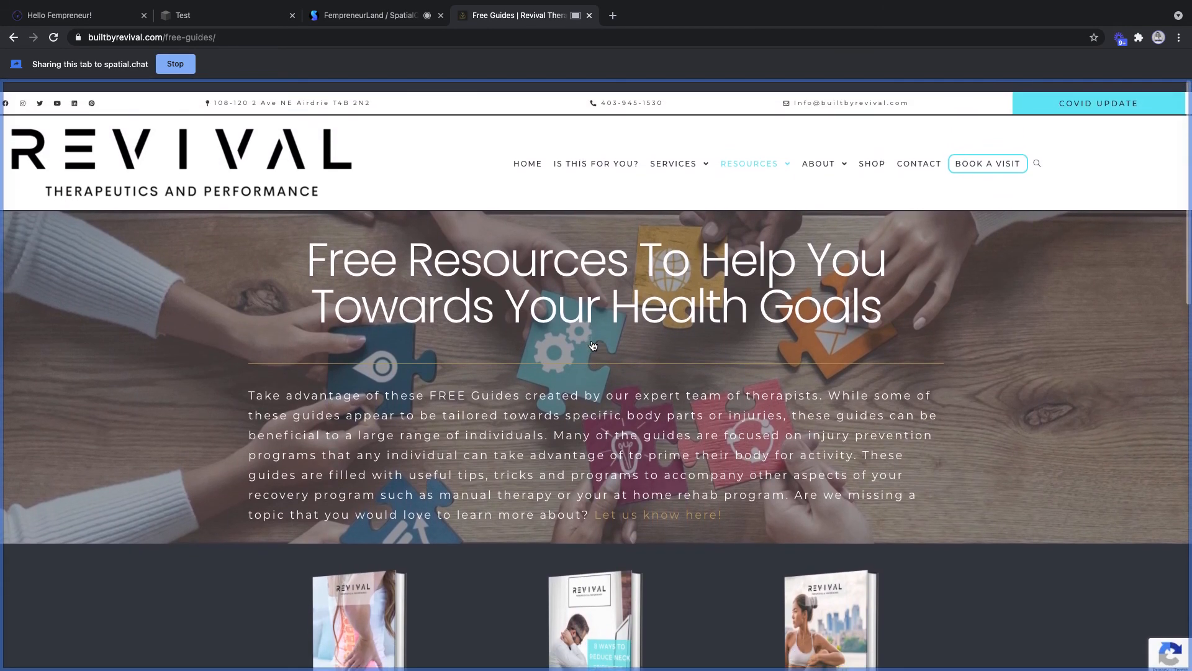
pyautogui.scroll(1, 593, 346)
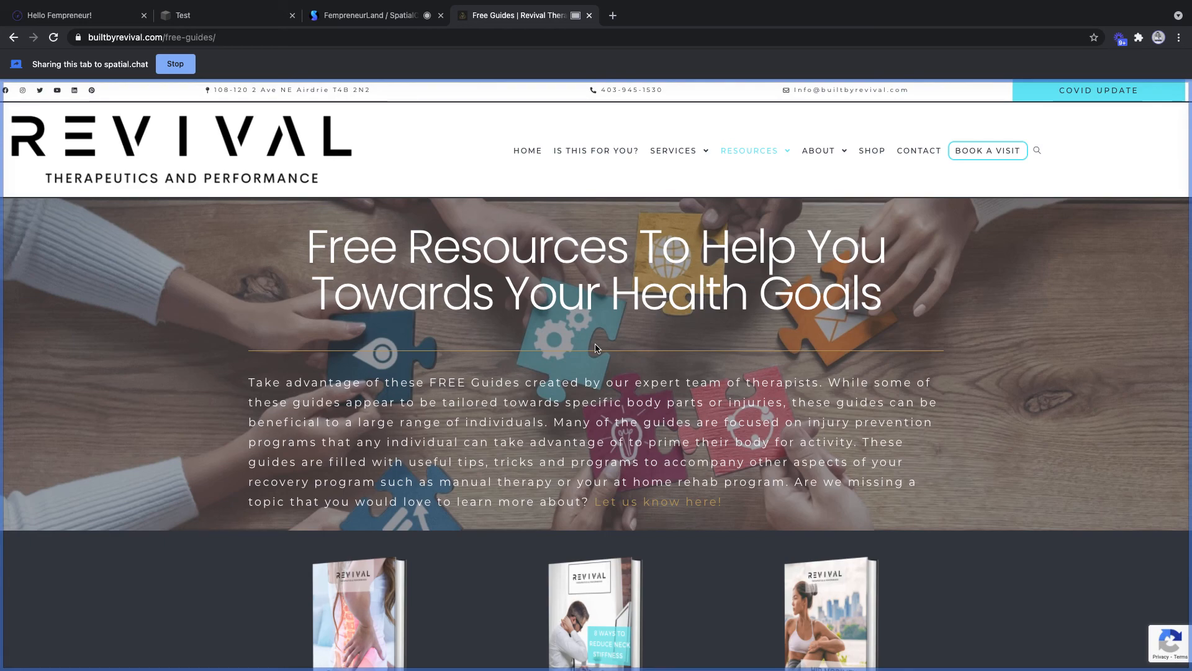
pyautogui.click(387, 13)
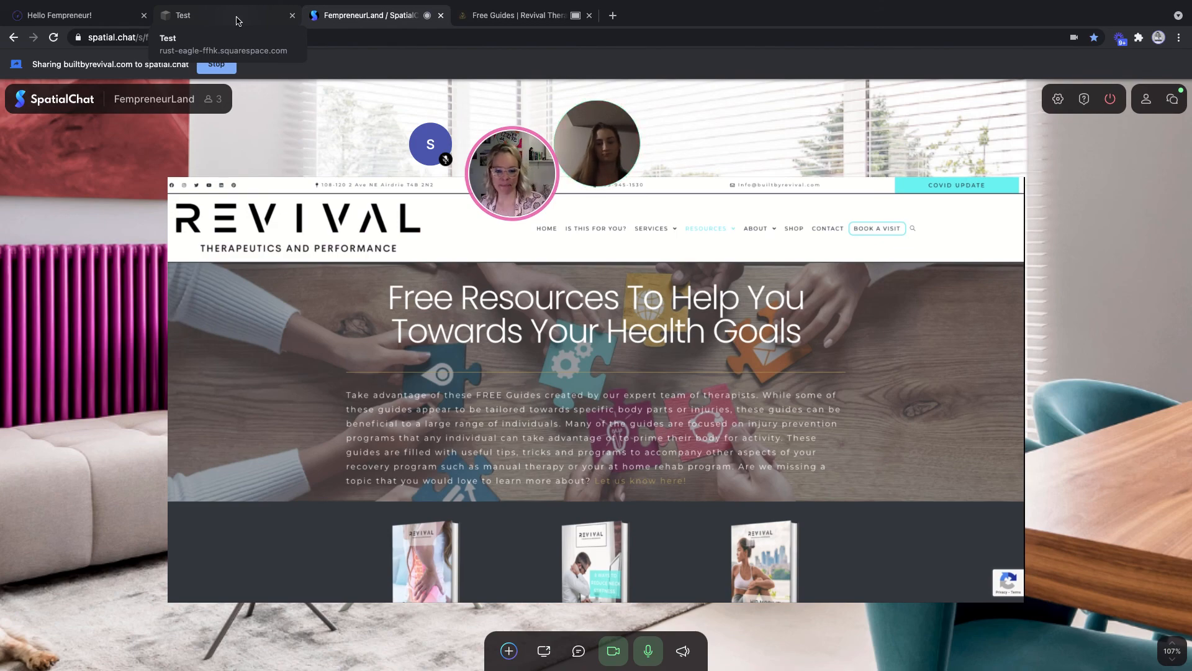
pyautogui.click(483, 17)
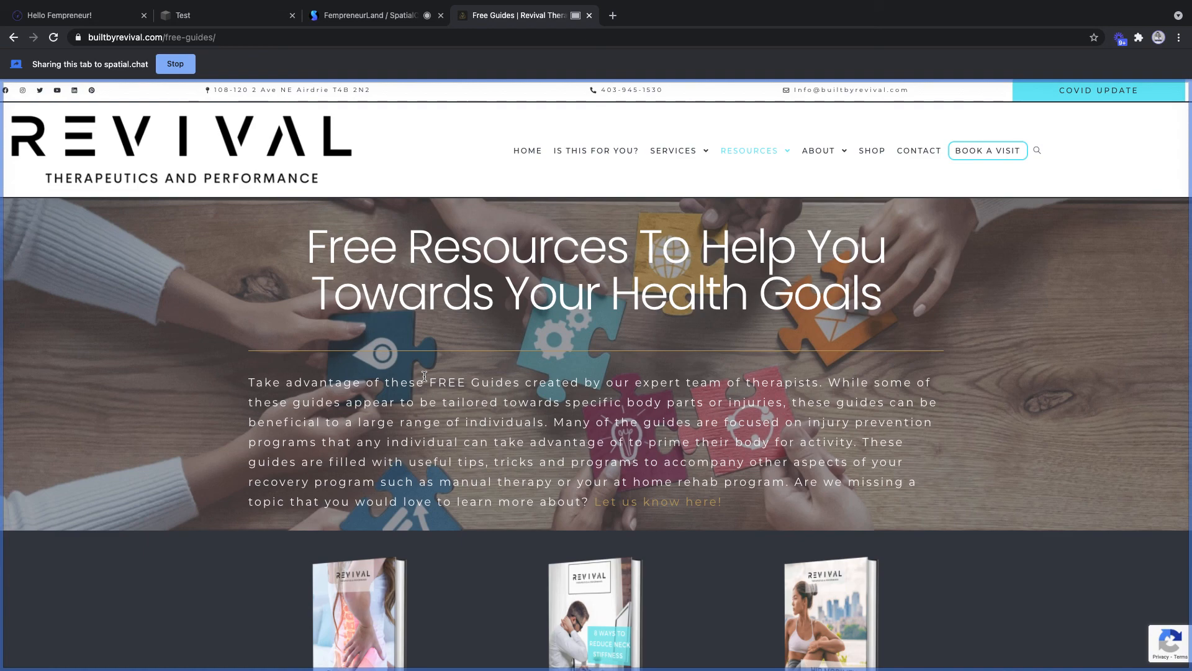
# - Check the Test site editor, then return to the FempreneurLand SpatialChat room
pyautogui.click(201, 17)
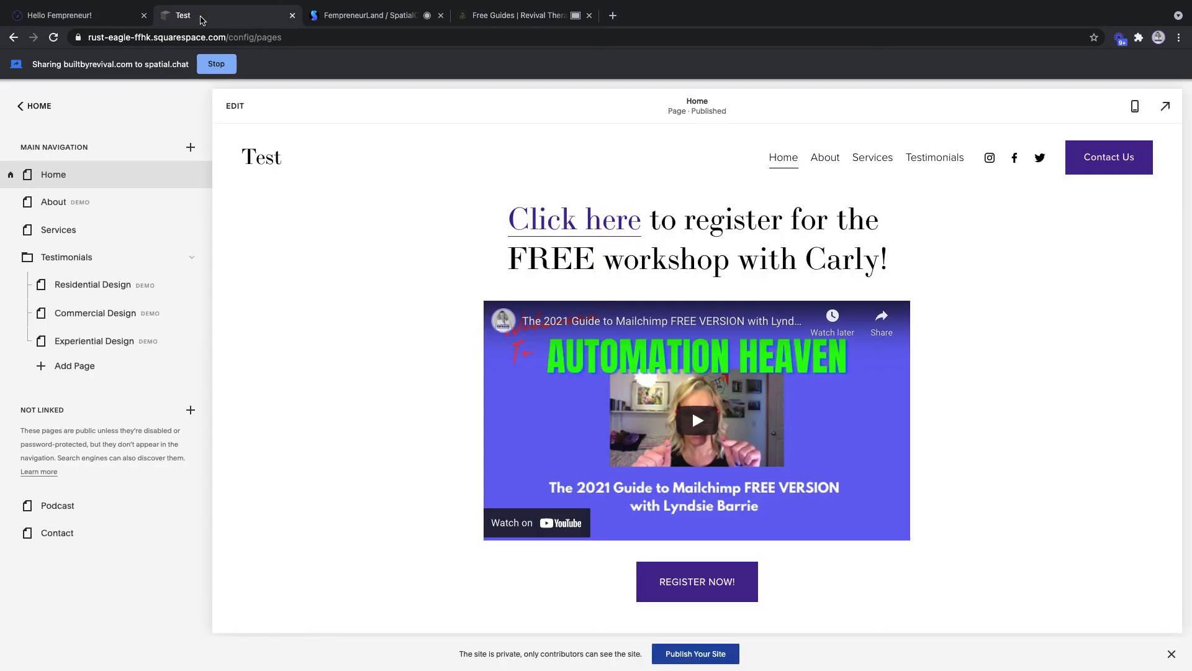
pyautogui.click(351, 19)
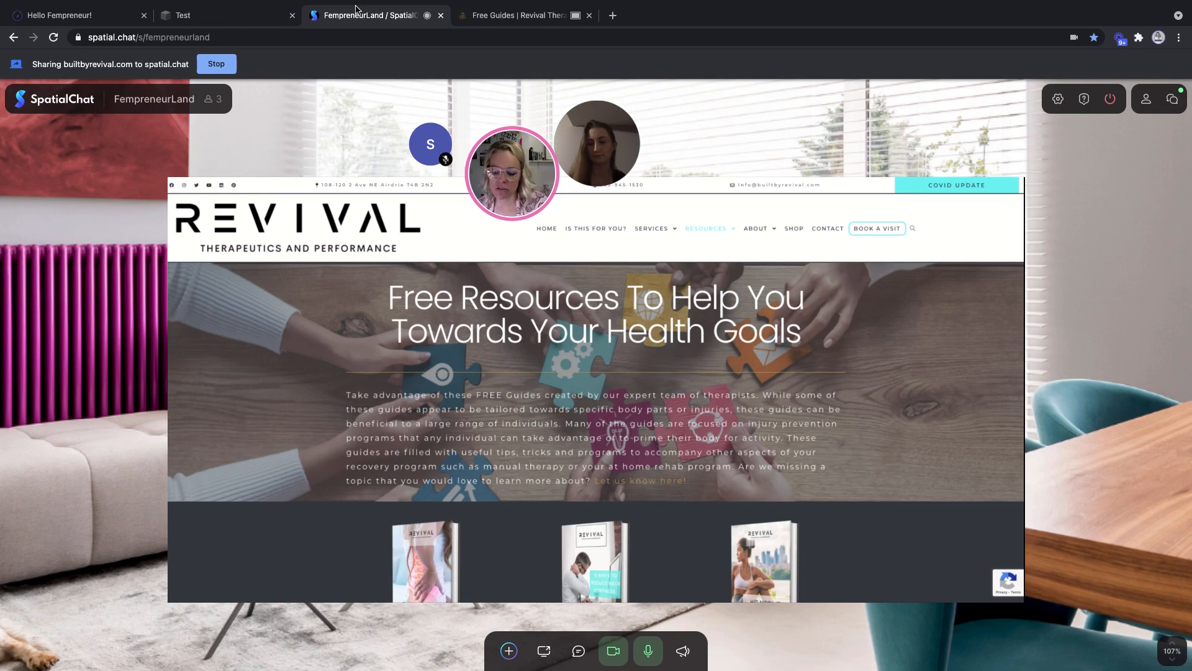
pyautogui.moveTo(361, 6)
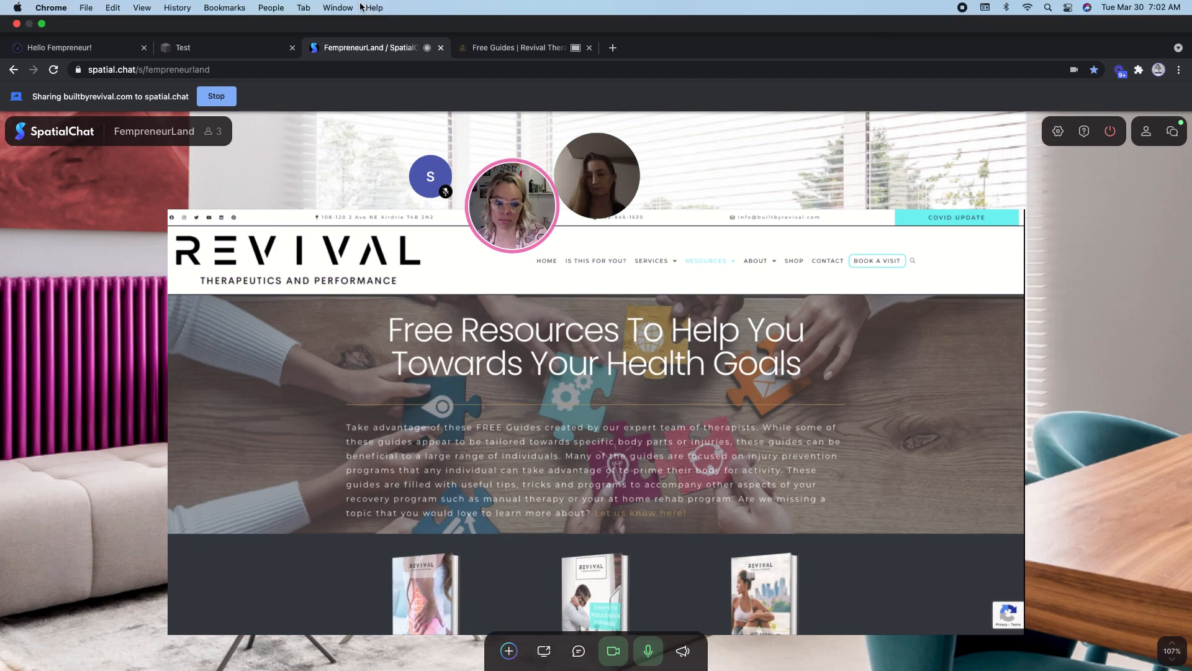